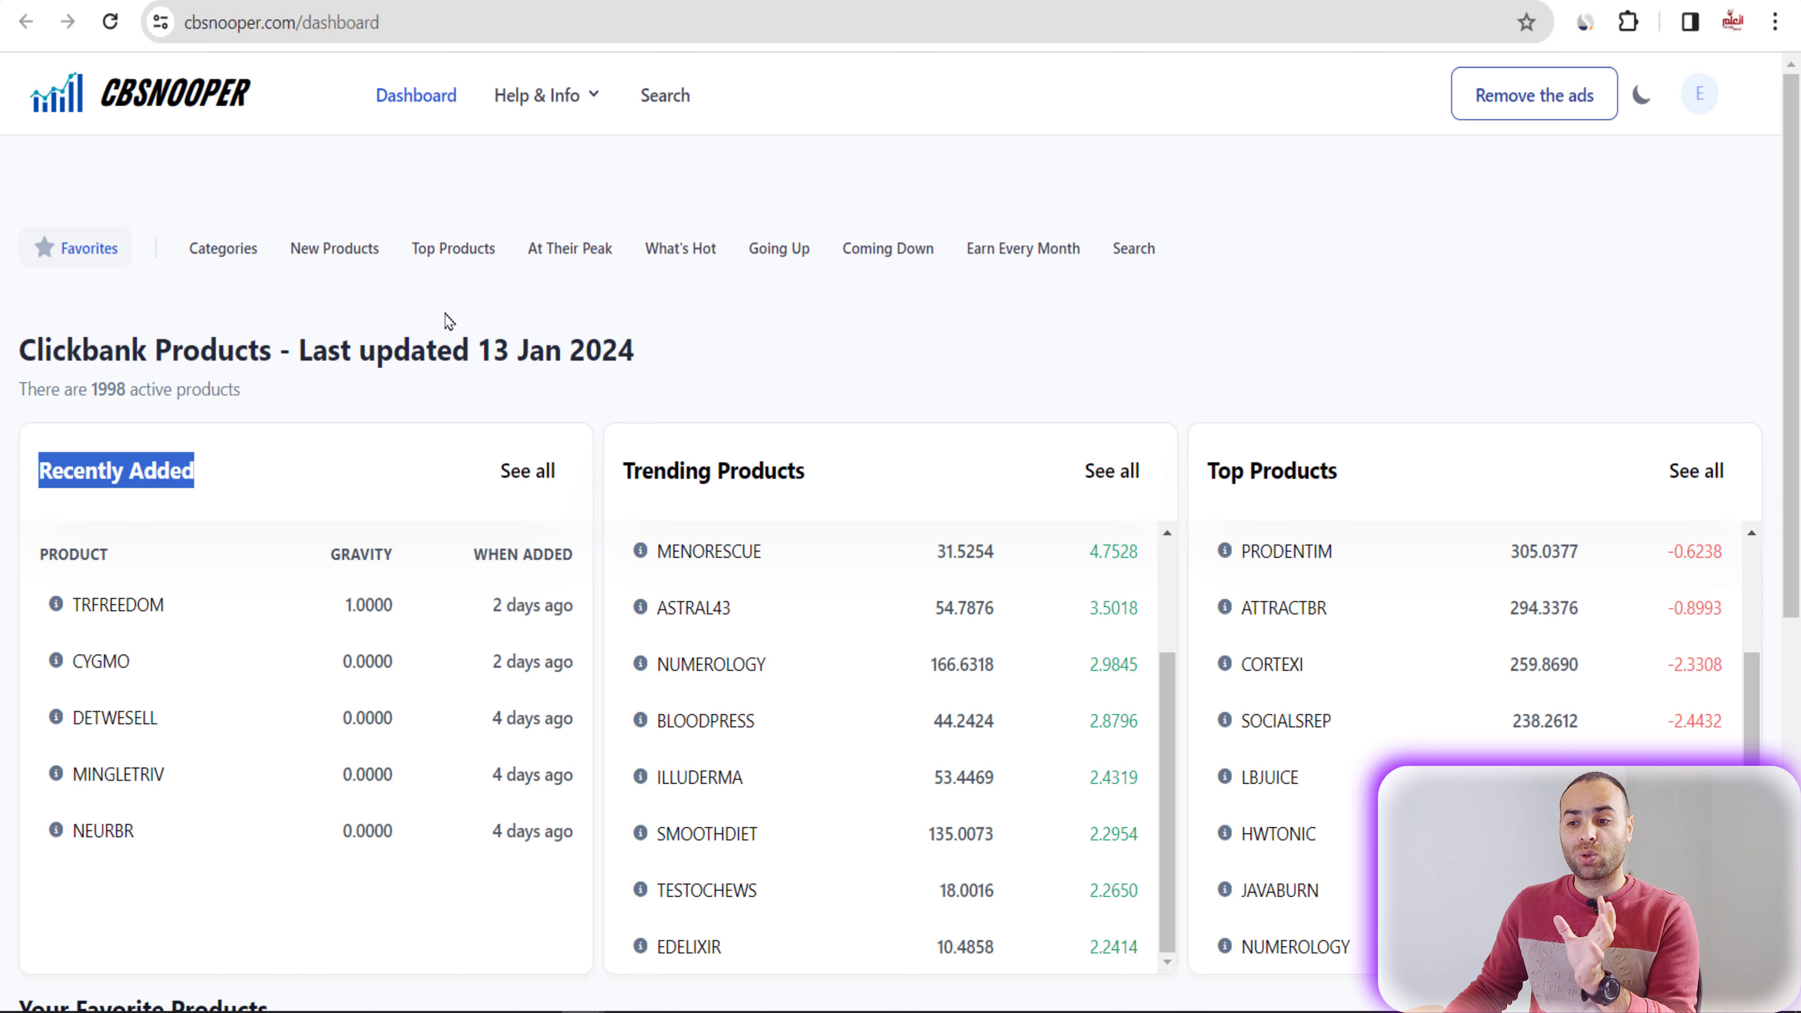
Step: Copy the product name SMOOTHDIET from the Trending Products list on the CBSnooper dashboard
scroll(759, 560, "up", 3)
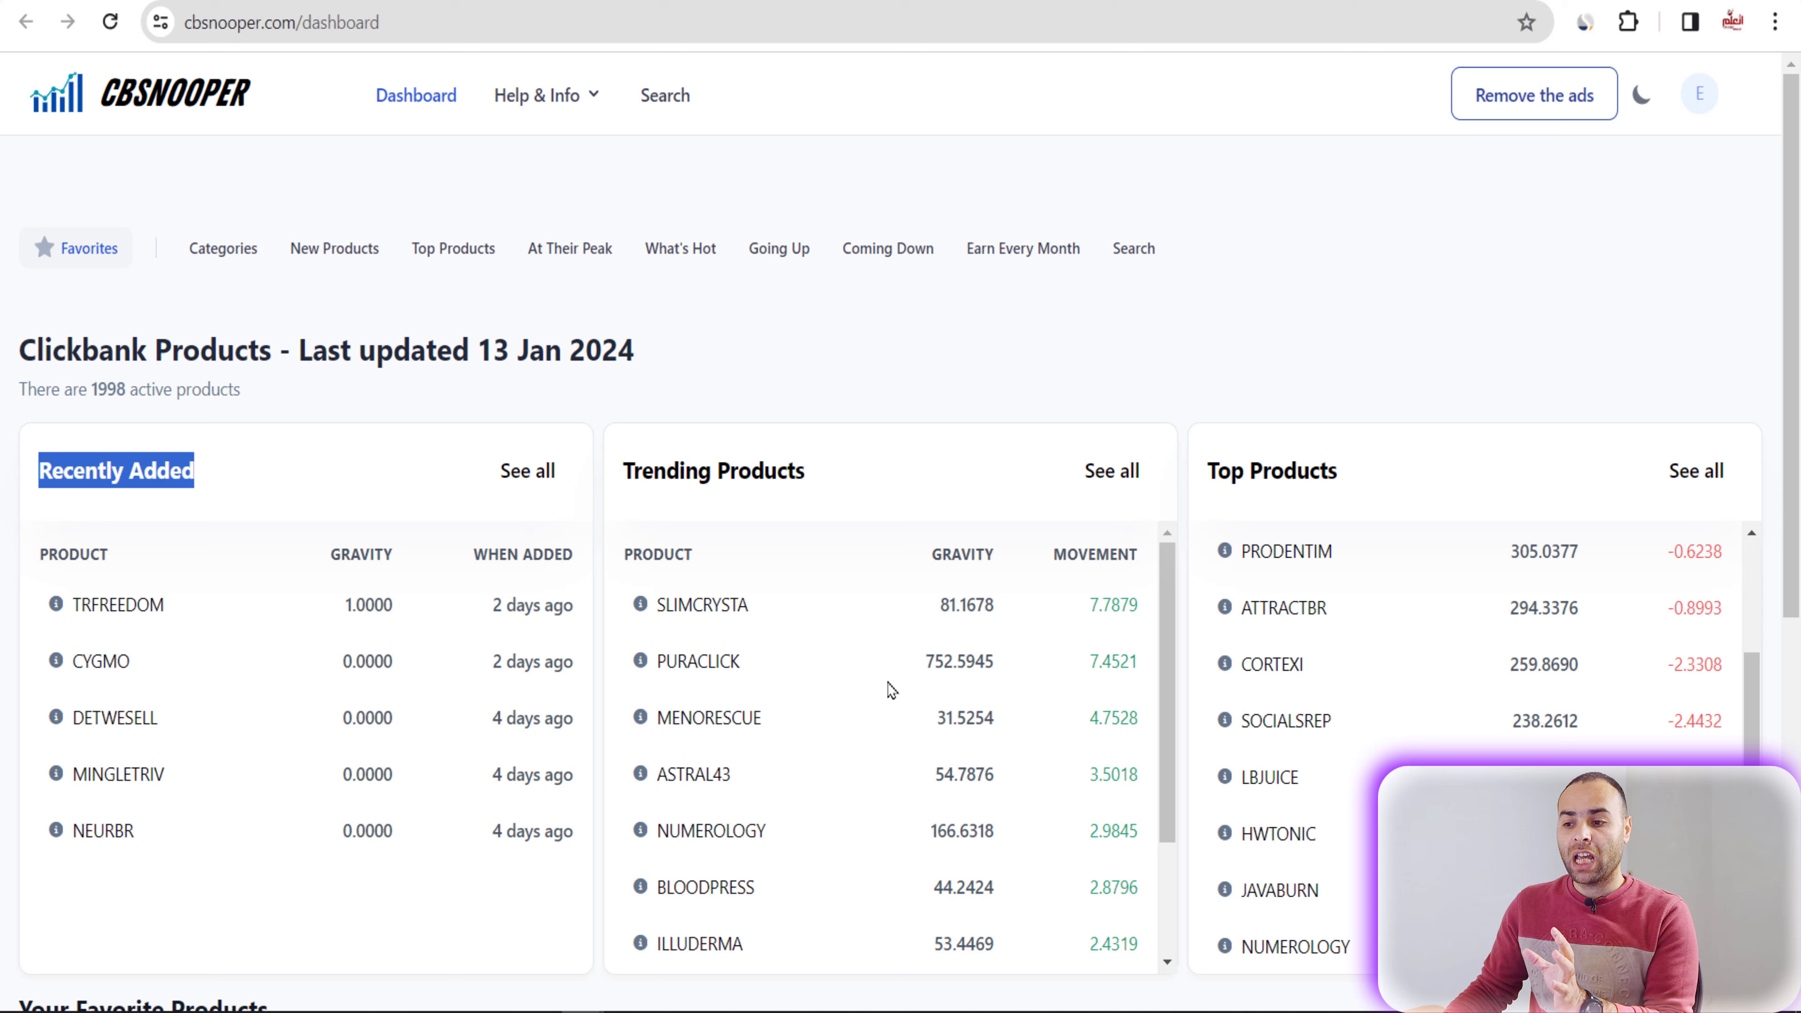
scroll(880, 660, "down", 3)
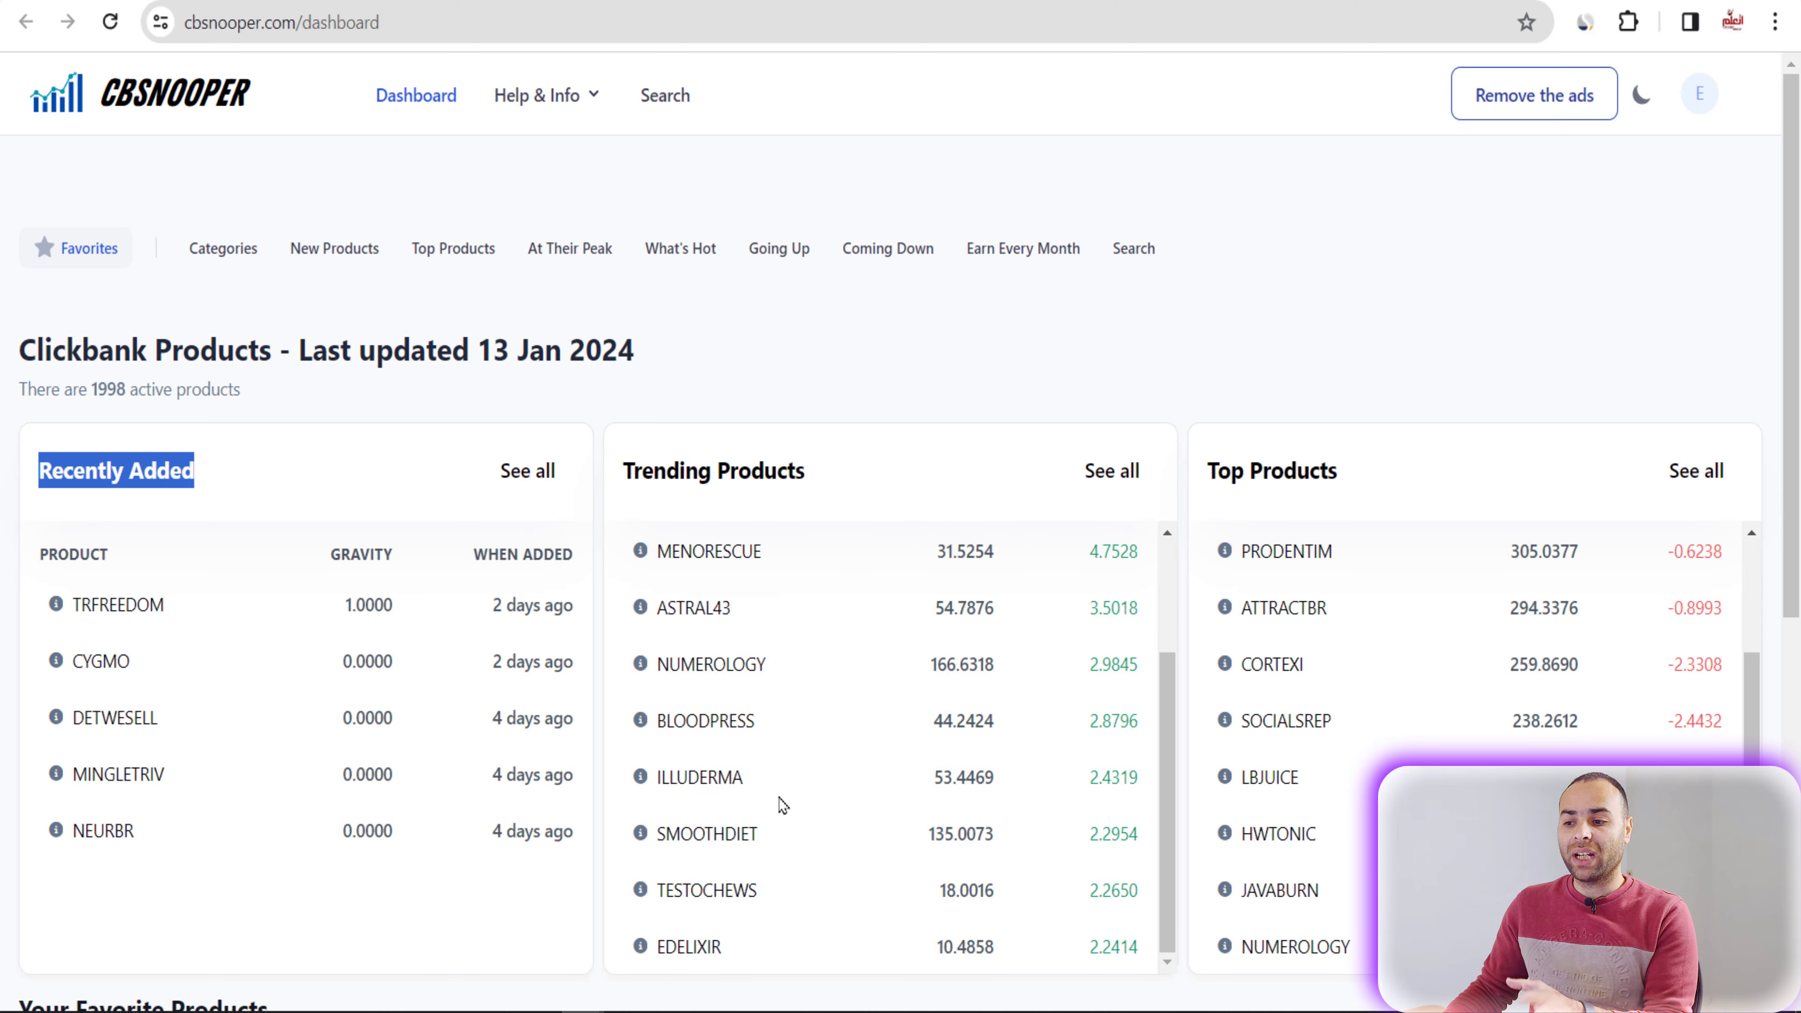
left_click_drag(765, 830, 652, 834)
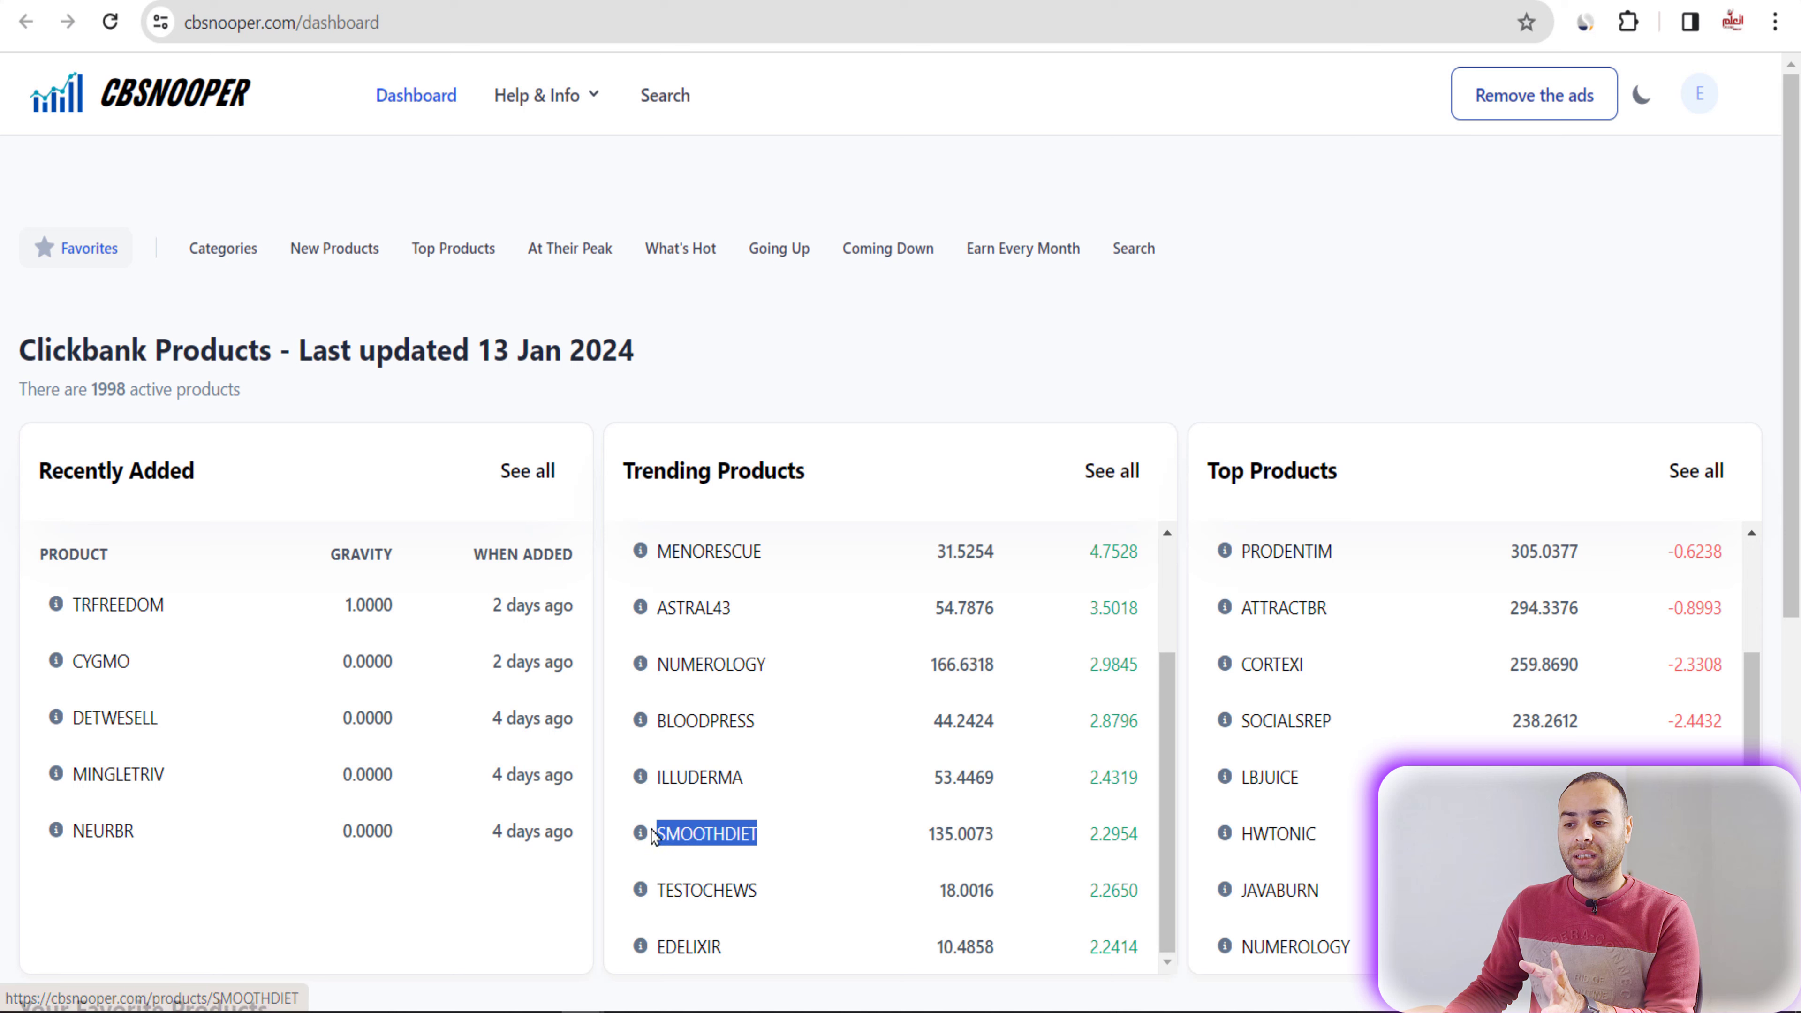
right_click(700, 838)
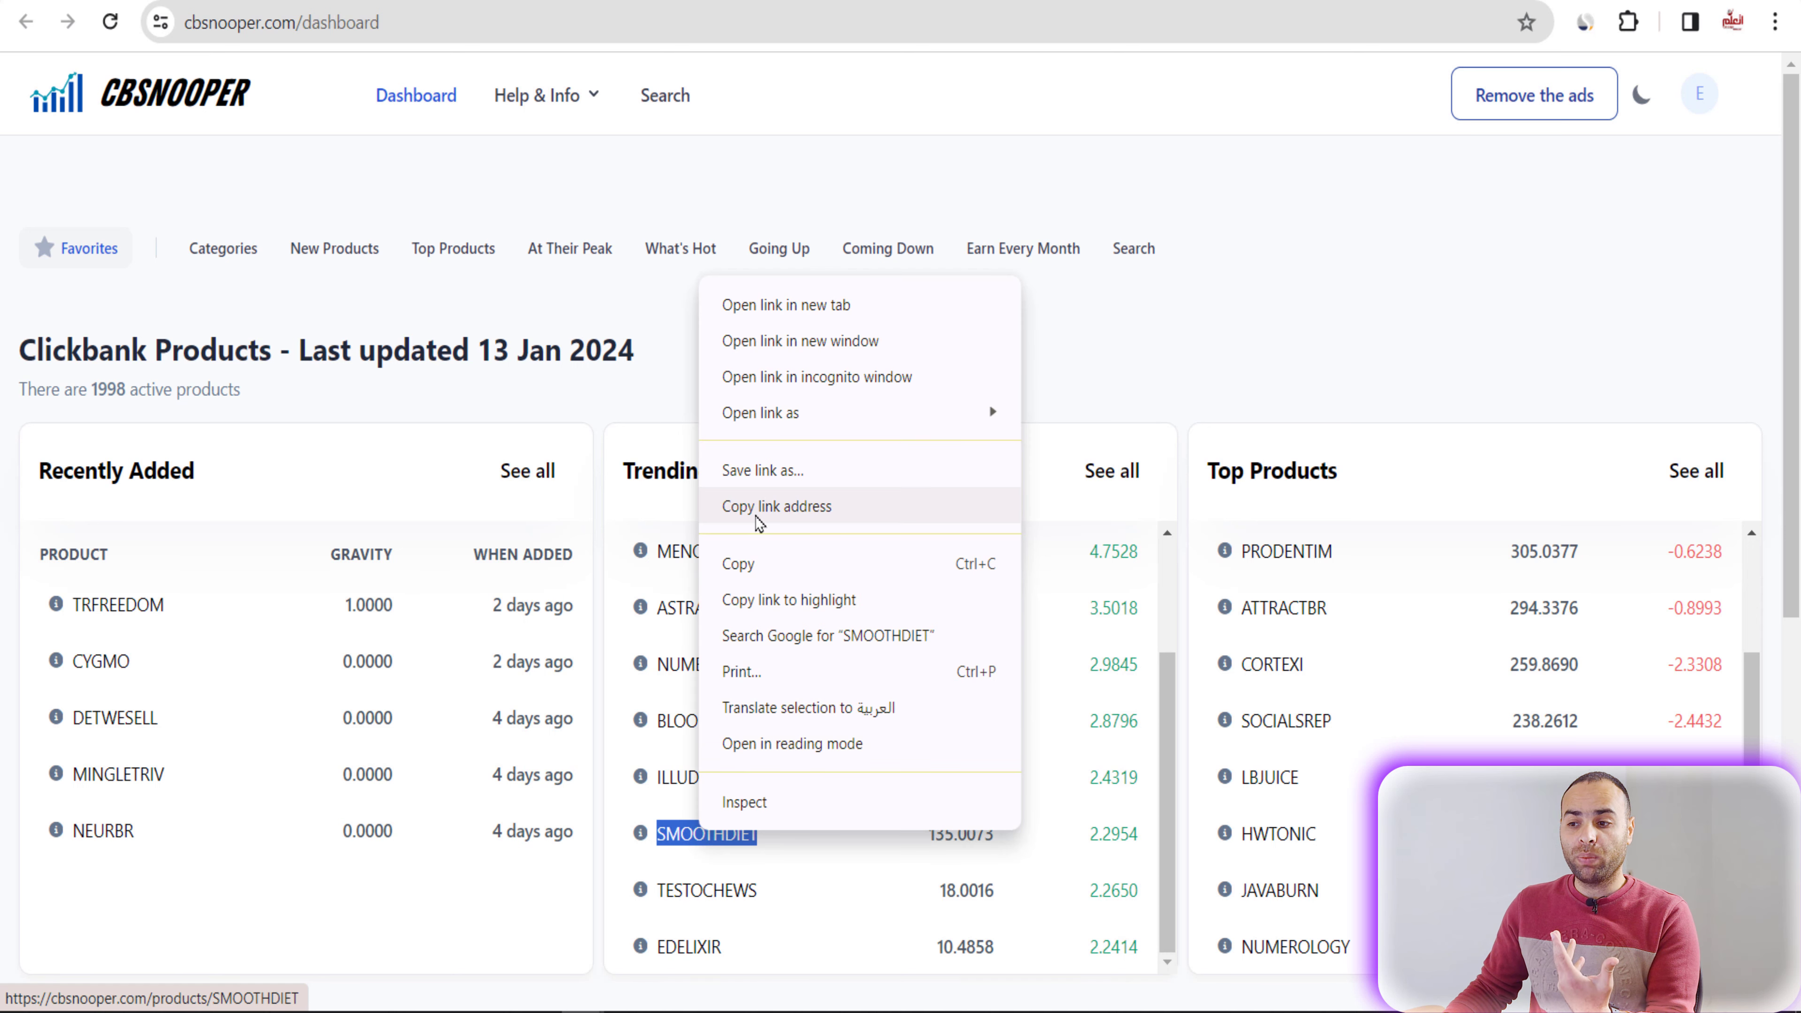
left_click(744, 567)
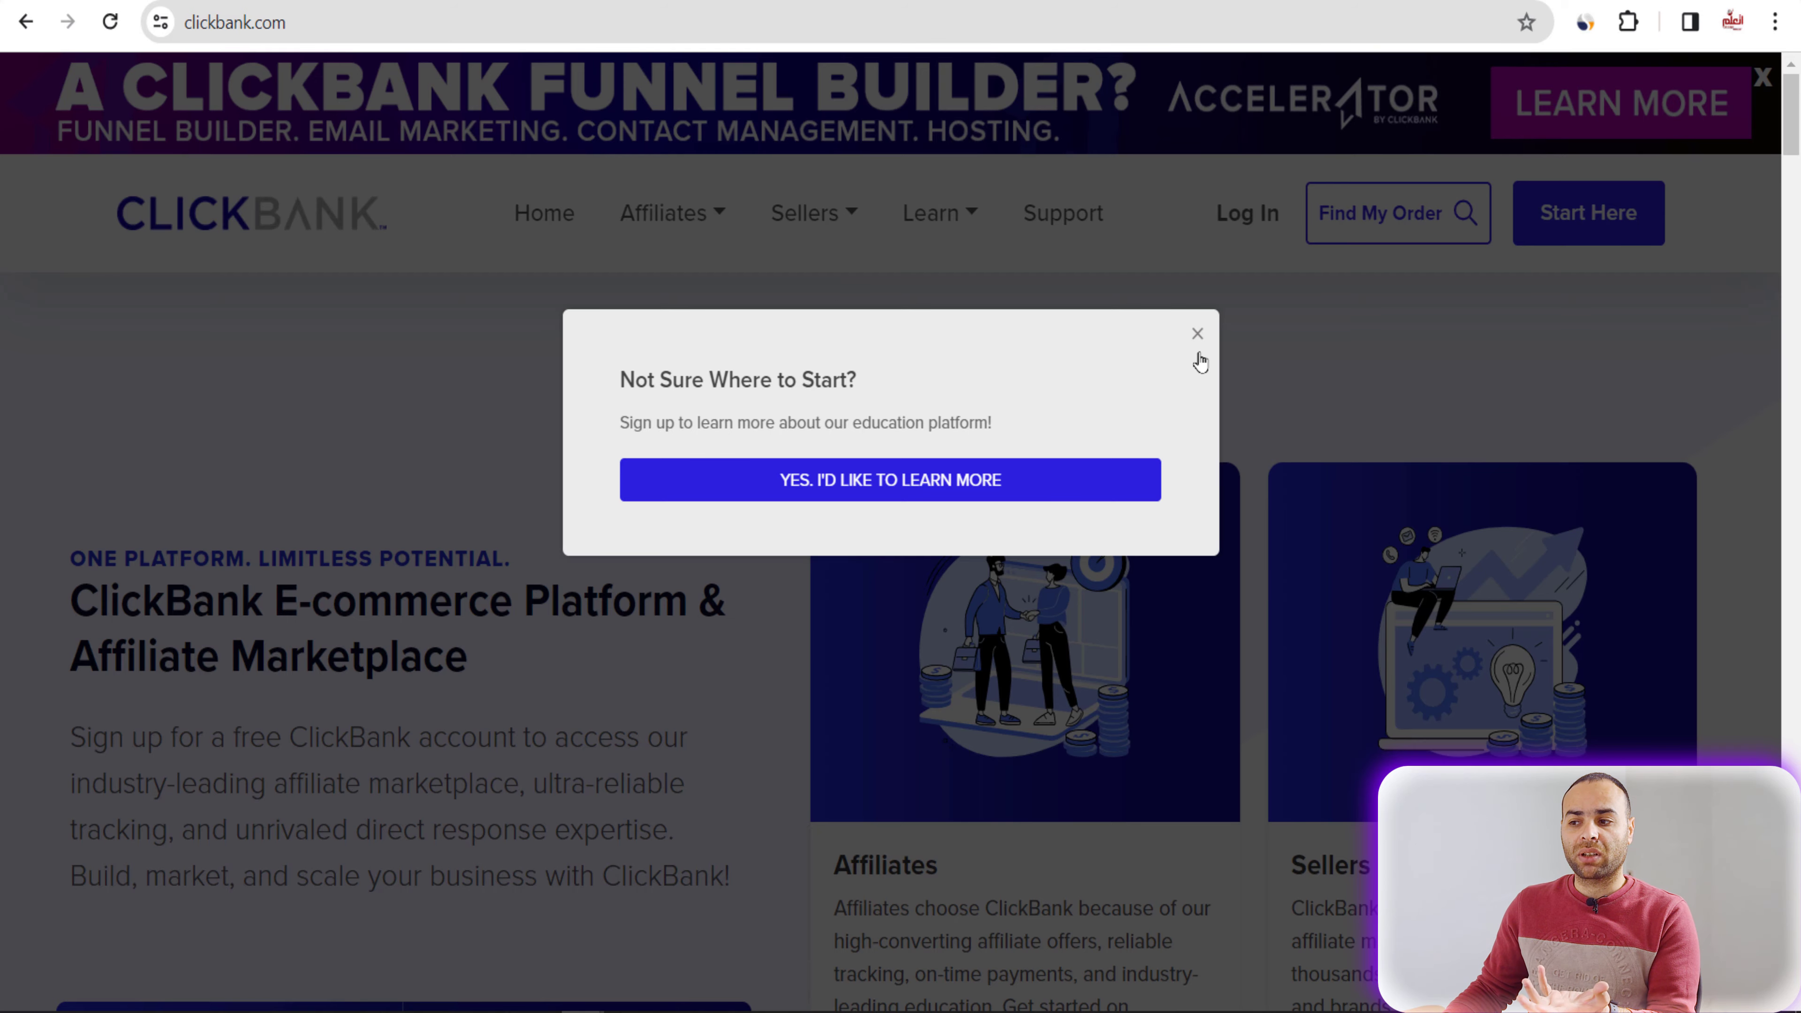
Step: Dismiss the ClickBank sign-up popup and search the ClickBank affiliate marketplace for the copied product name SMOOTHDIET
left_click(1199, 337)
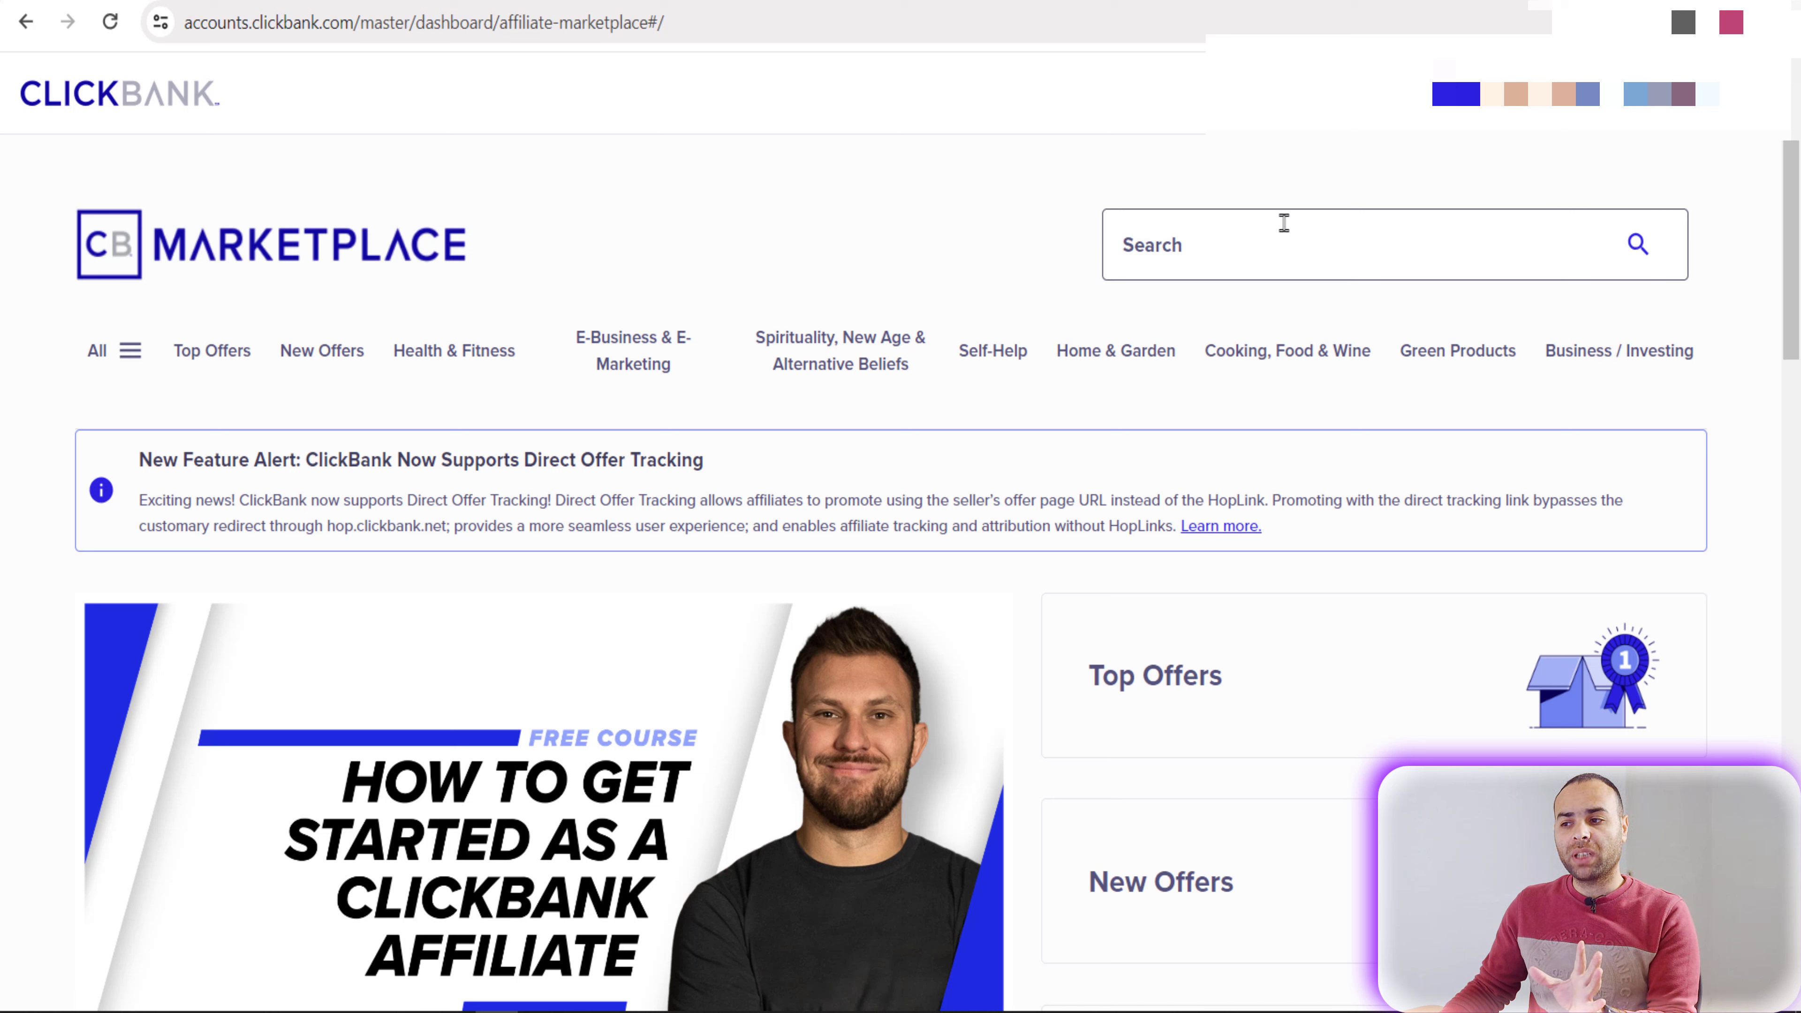
left_click(1210, 247)
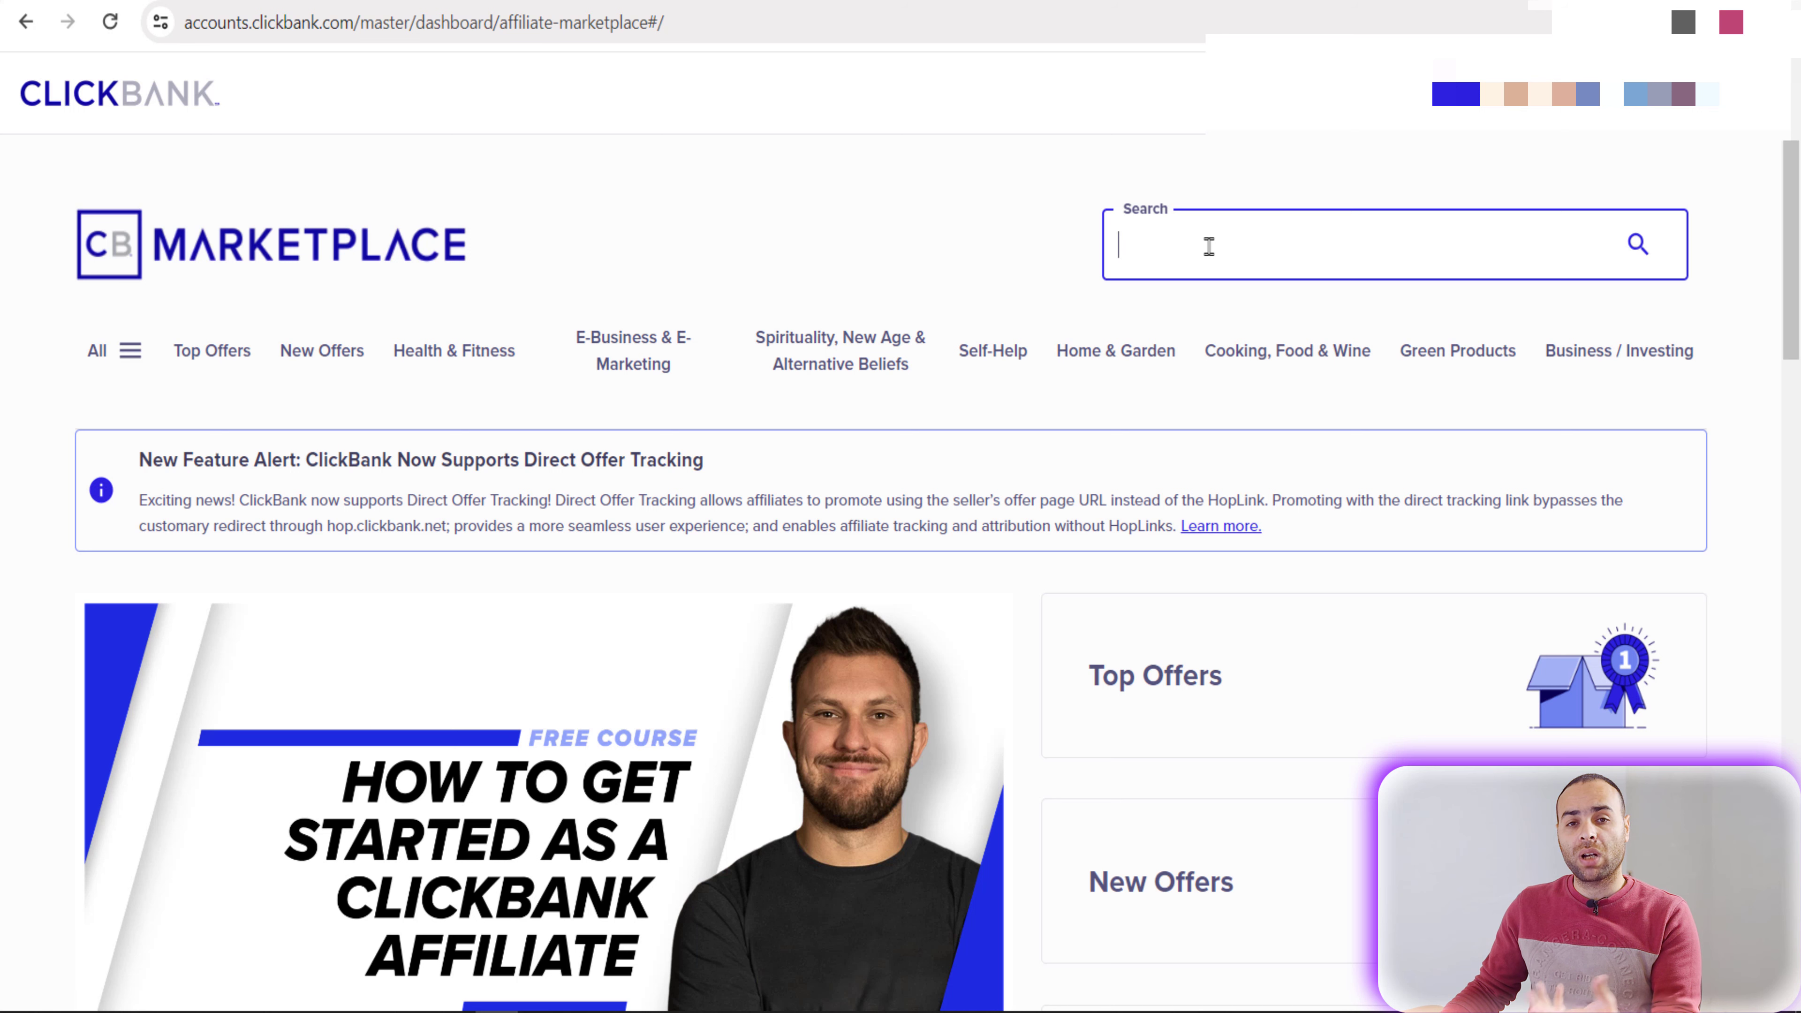
right_click(1209, 246)
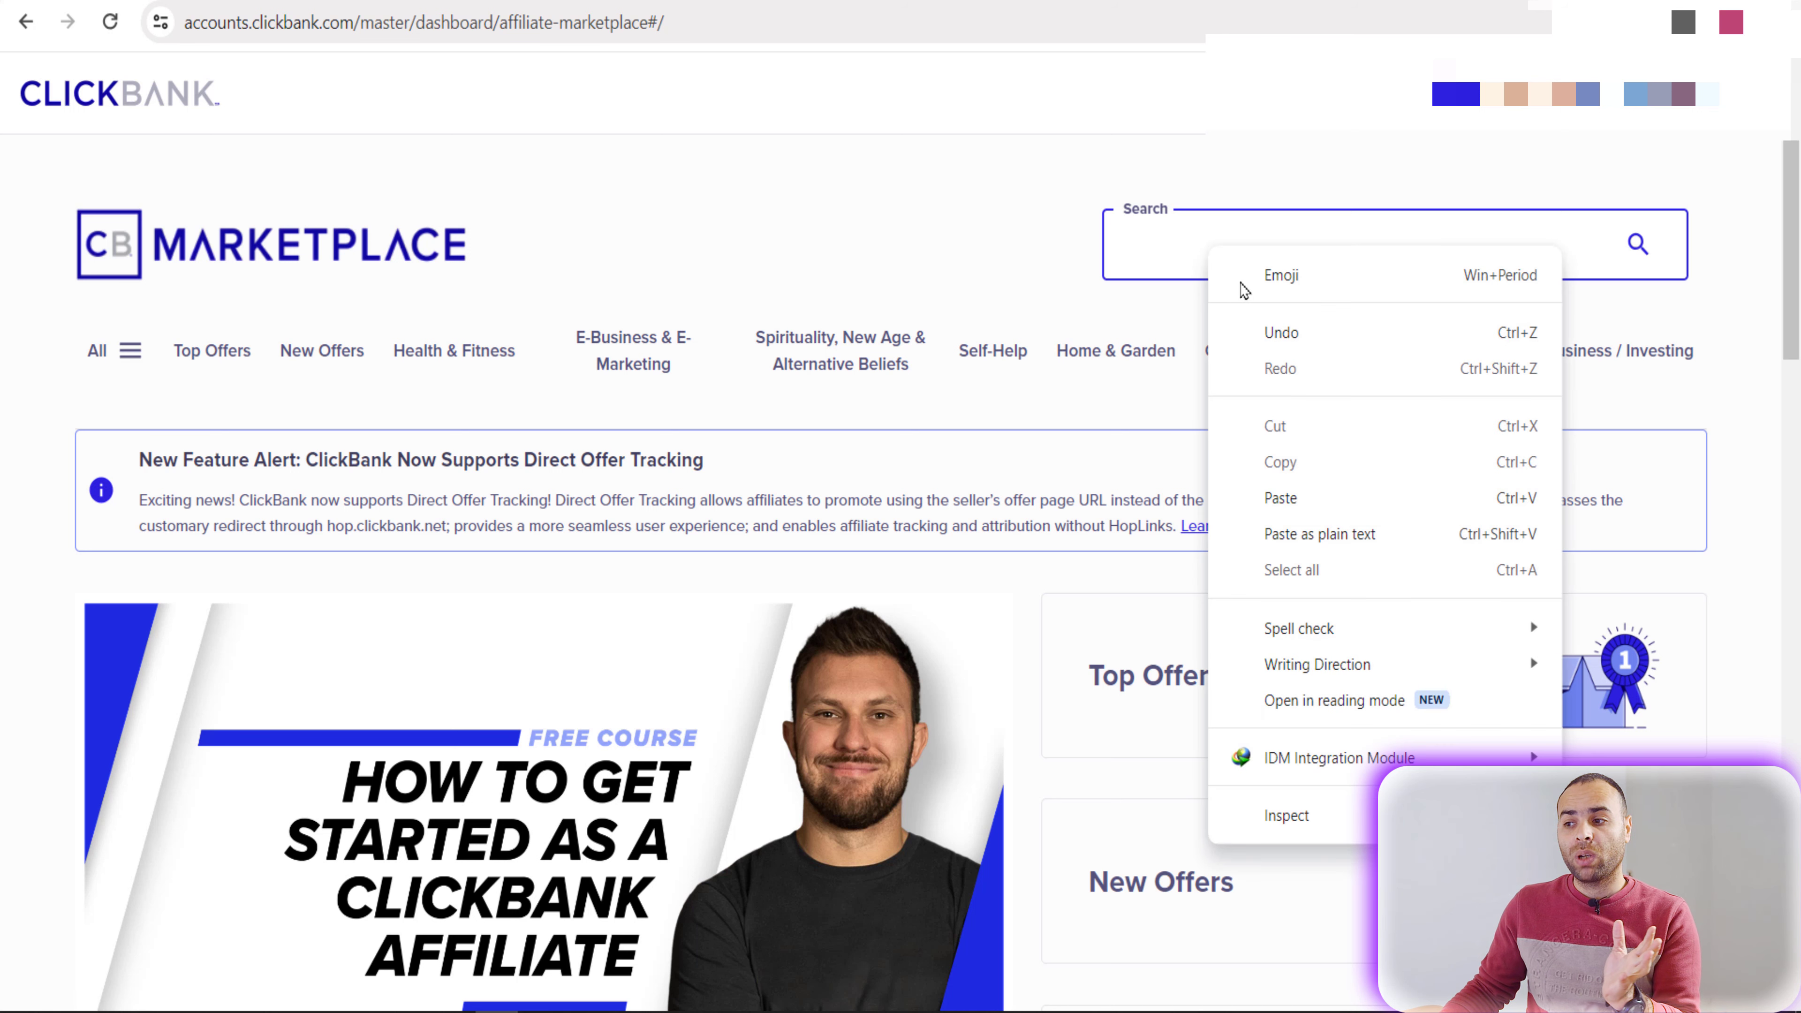
left_click(1302, 497)
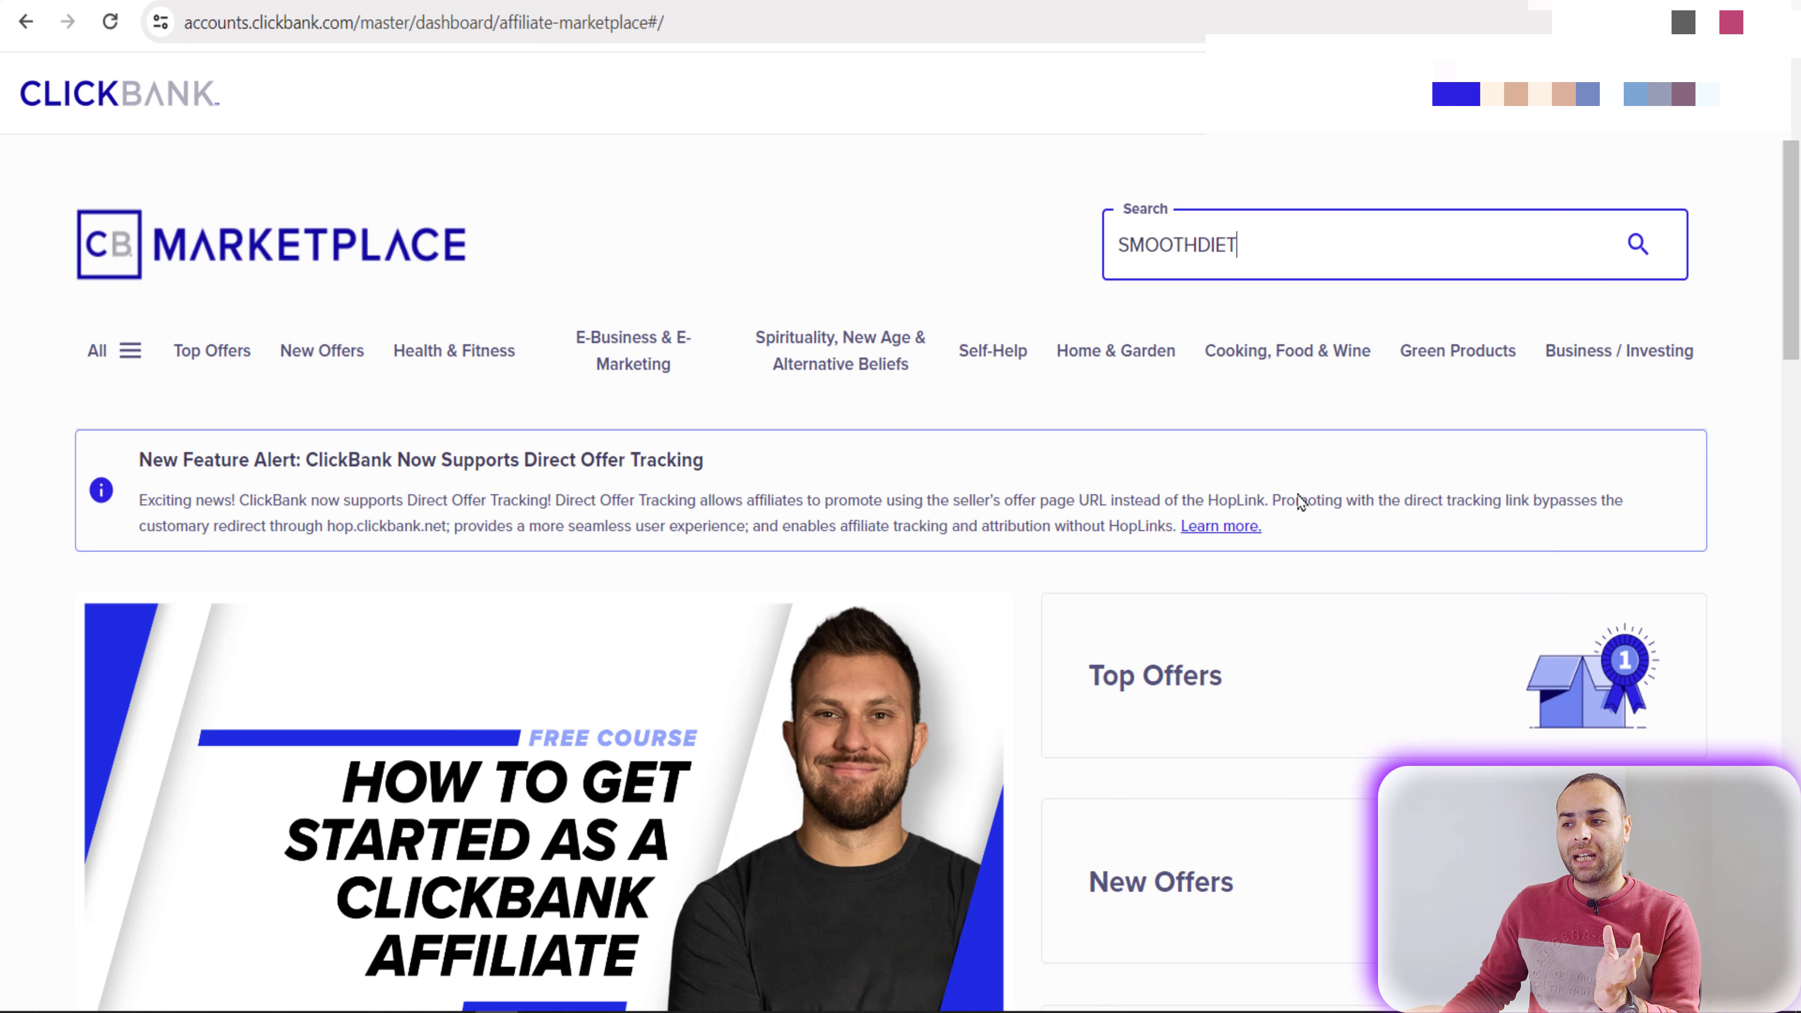
left_click(1636, 246)
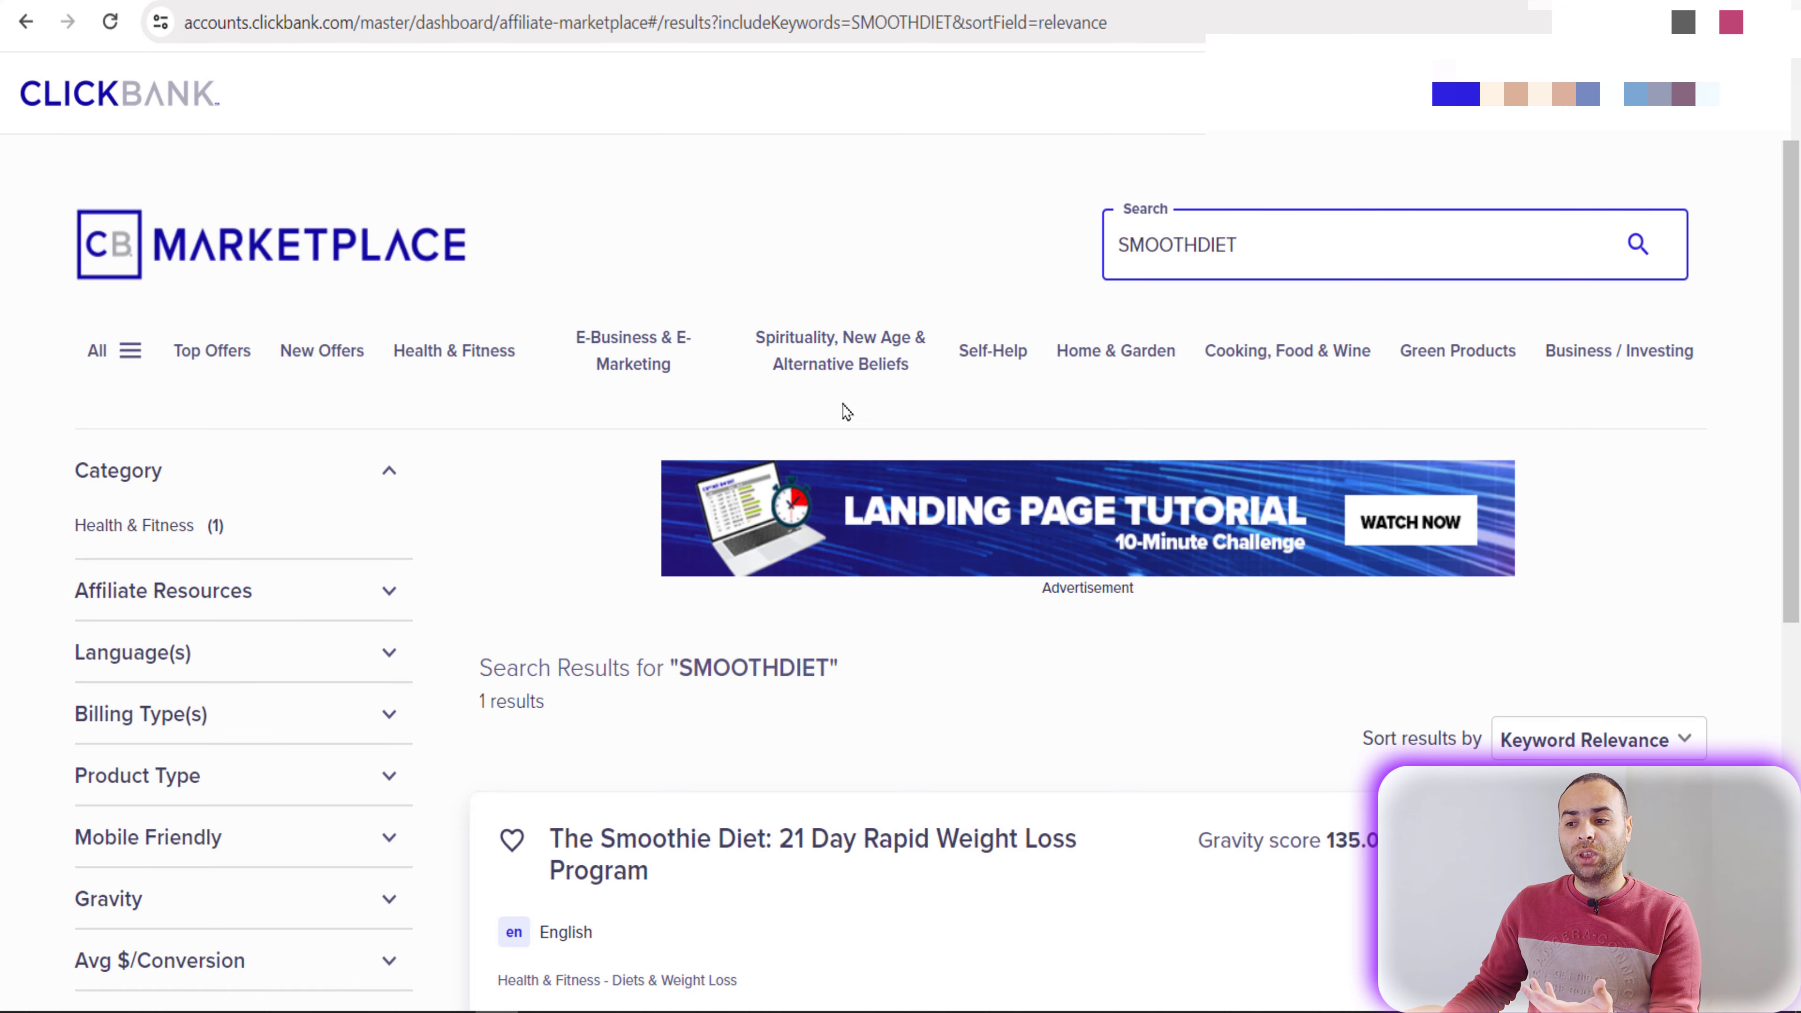
scroll(816, 561, "down", 3)
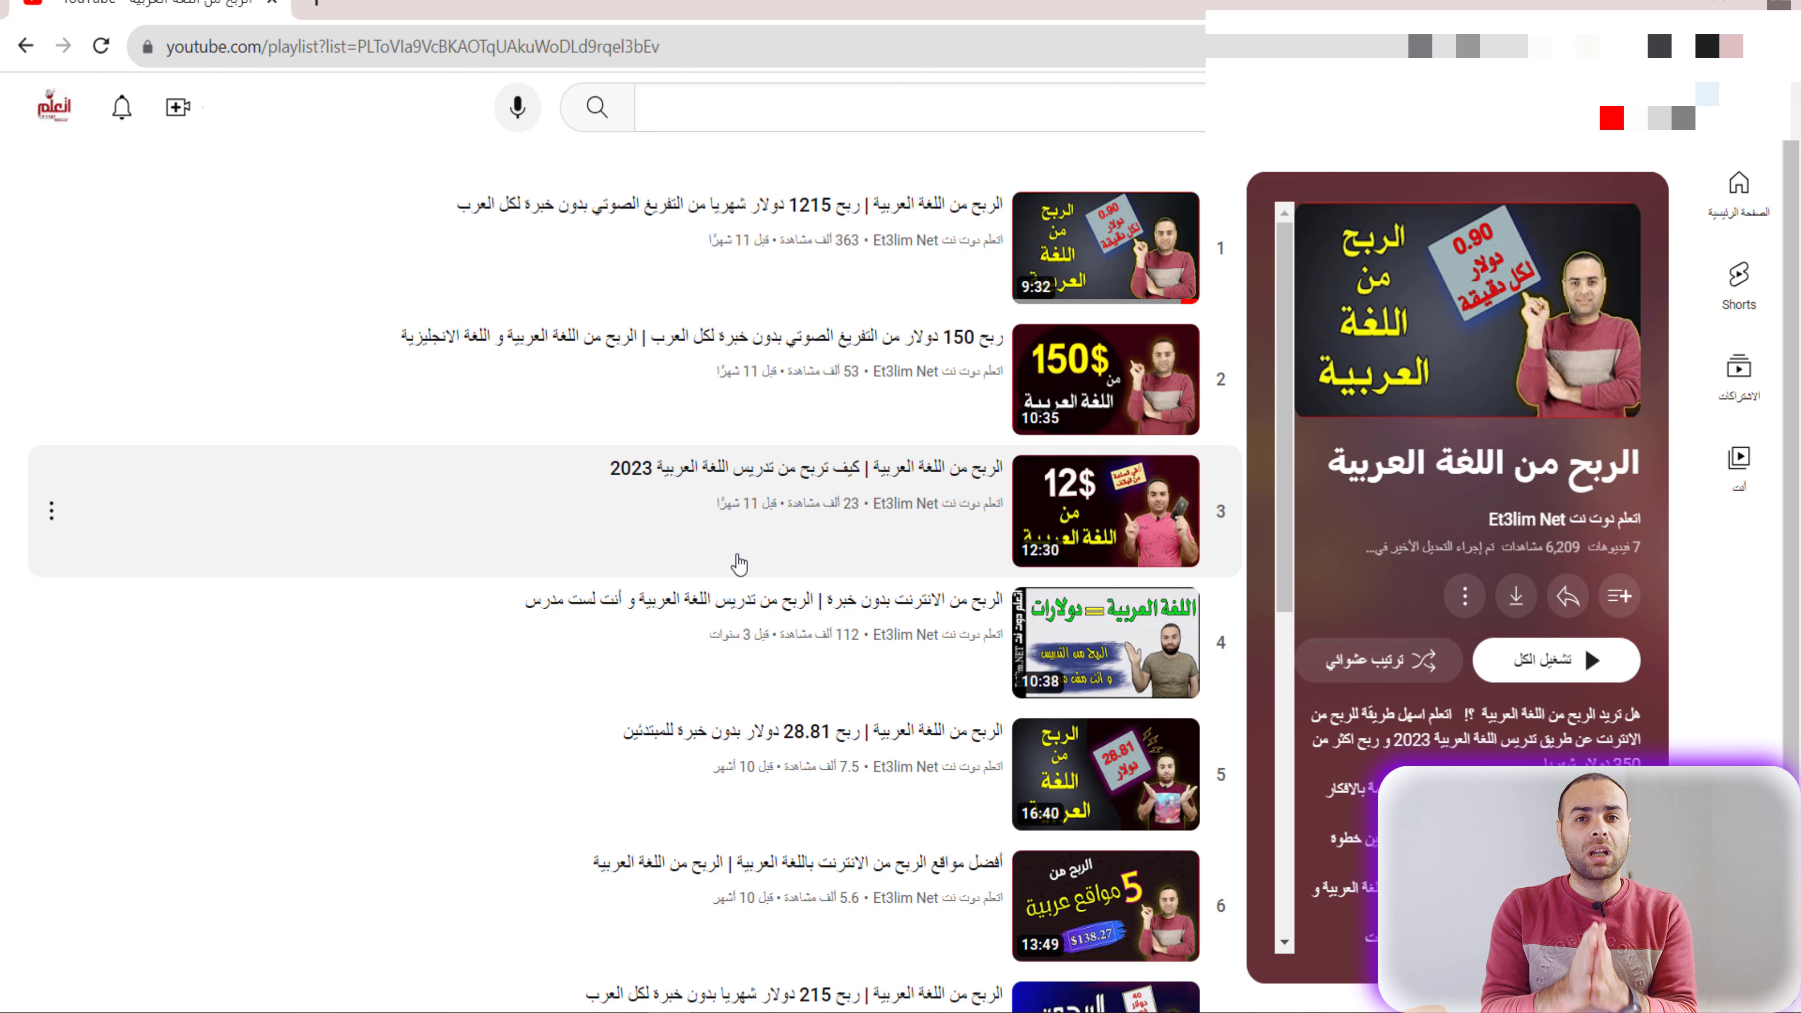
scroll(800, 562, "down", 2)
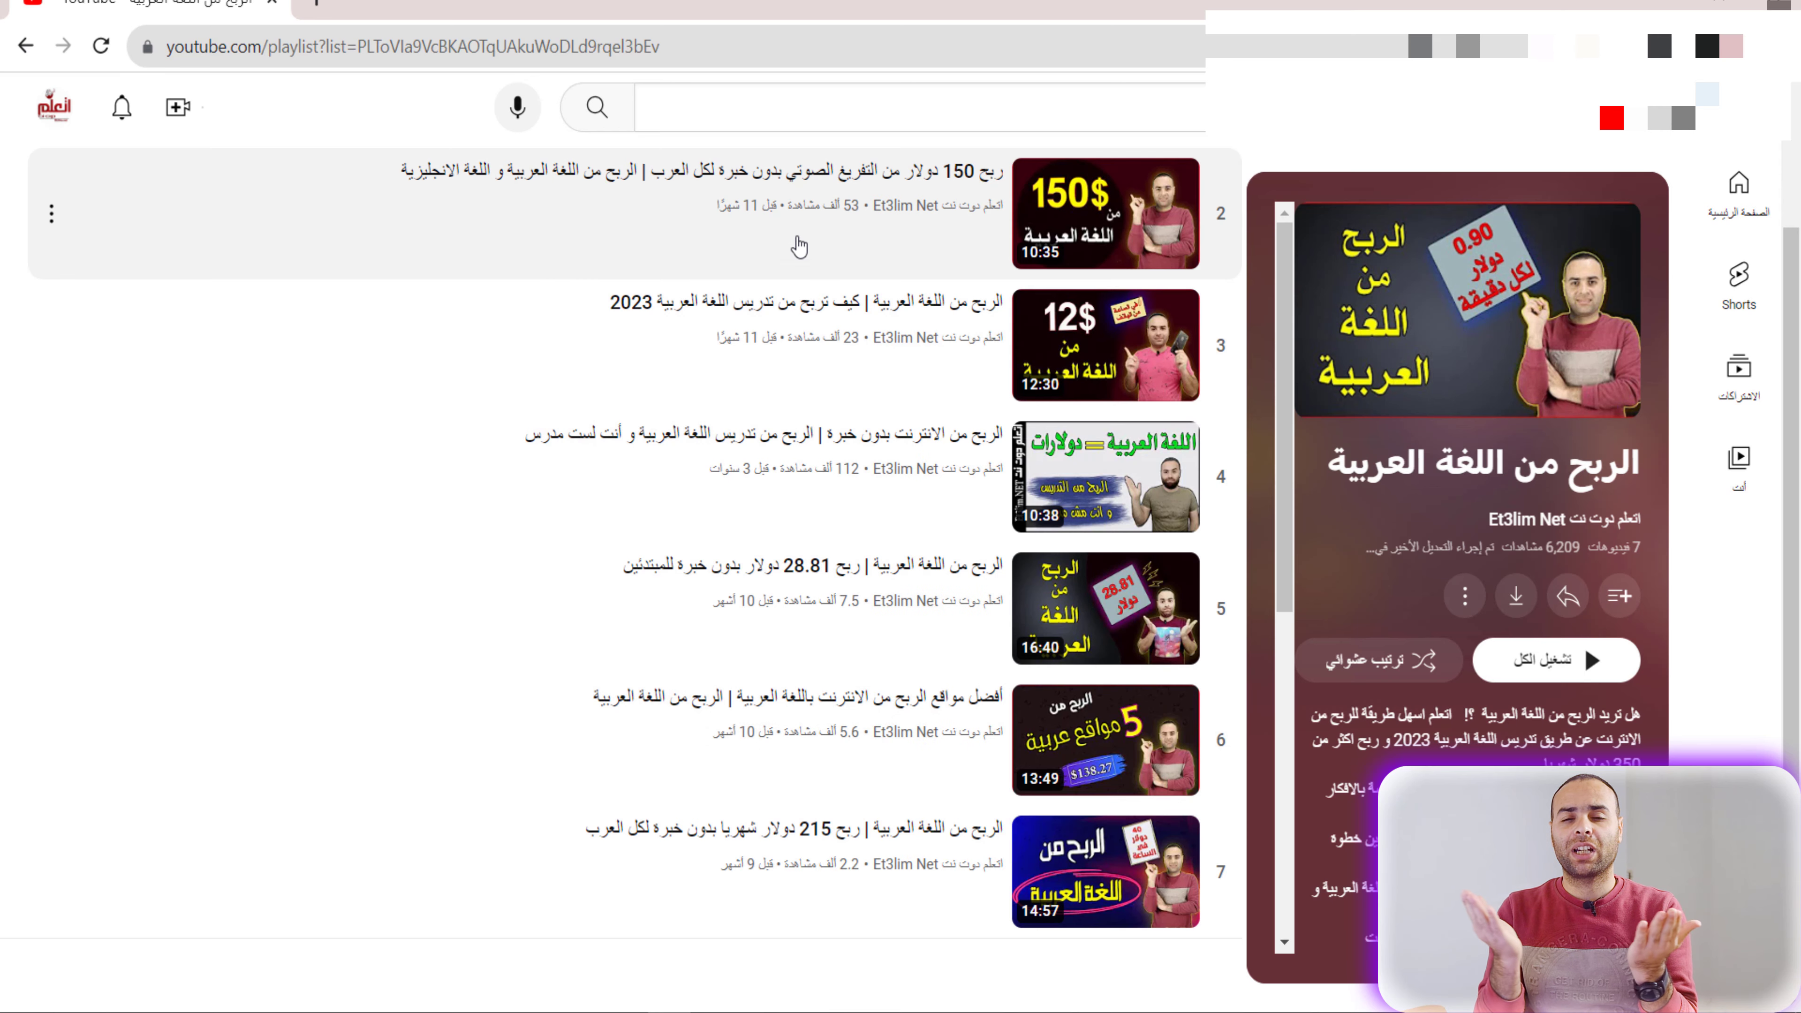
scroll(547, 805, "up", 2)
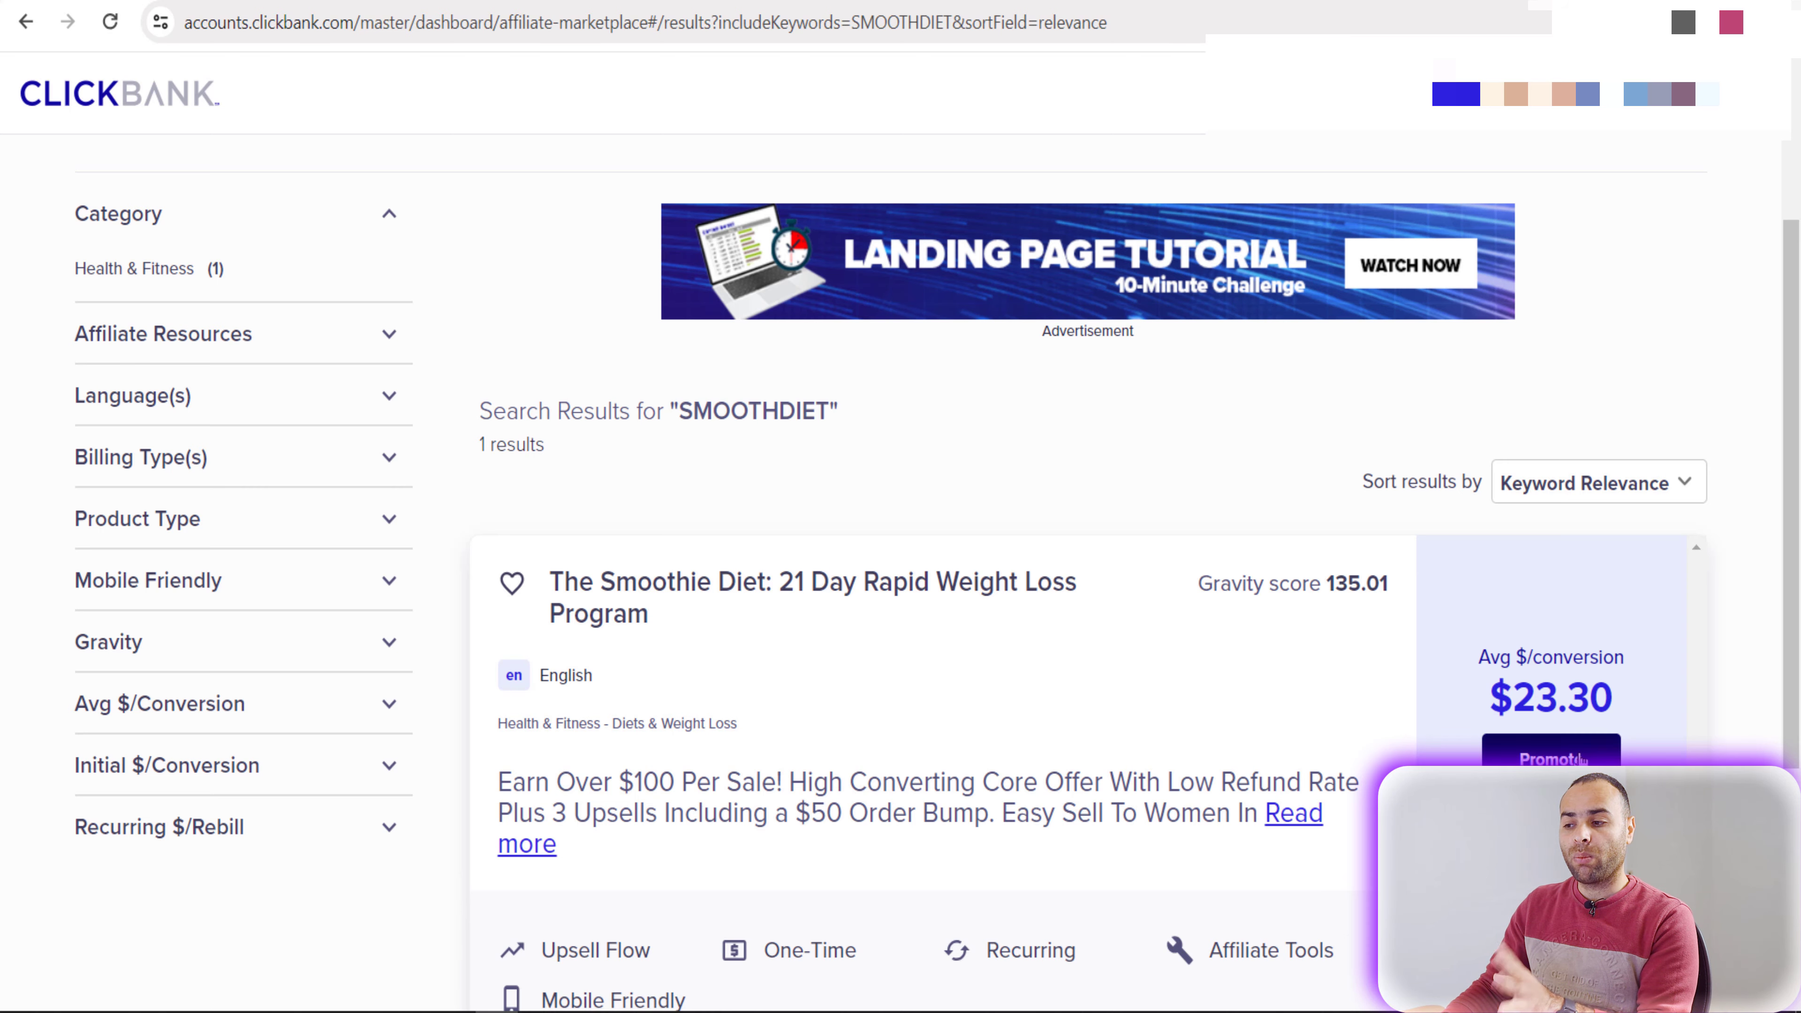
Step: Create an affiliate HopLink for promoting The Smoothie Diet: 21 Day Rapid Weight Loss Program
left_click(1552, 757)
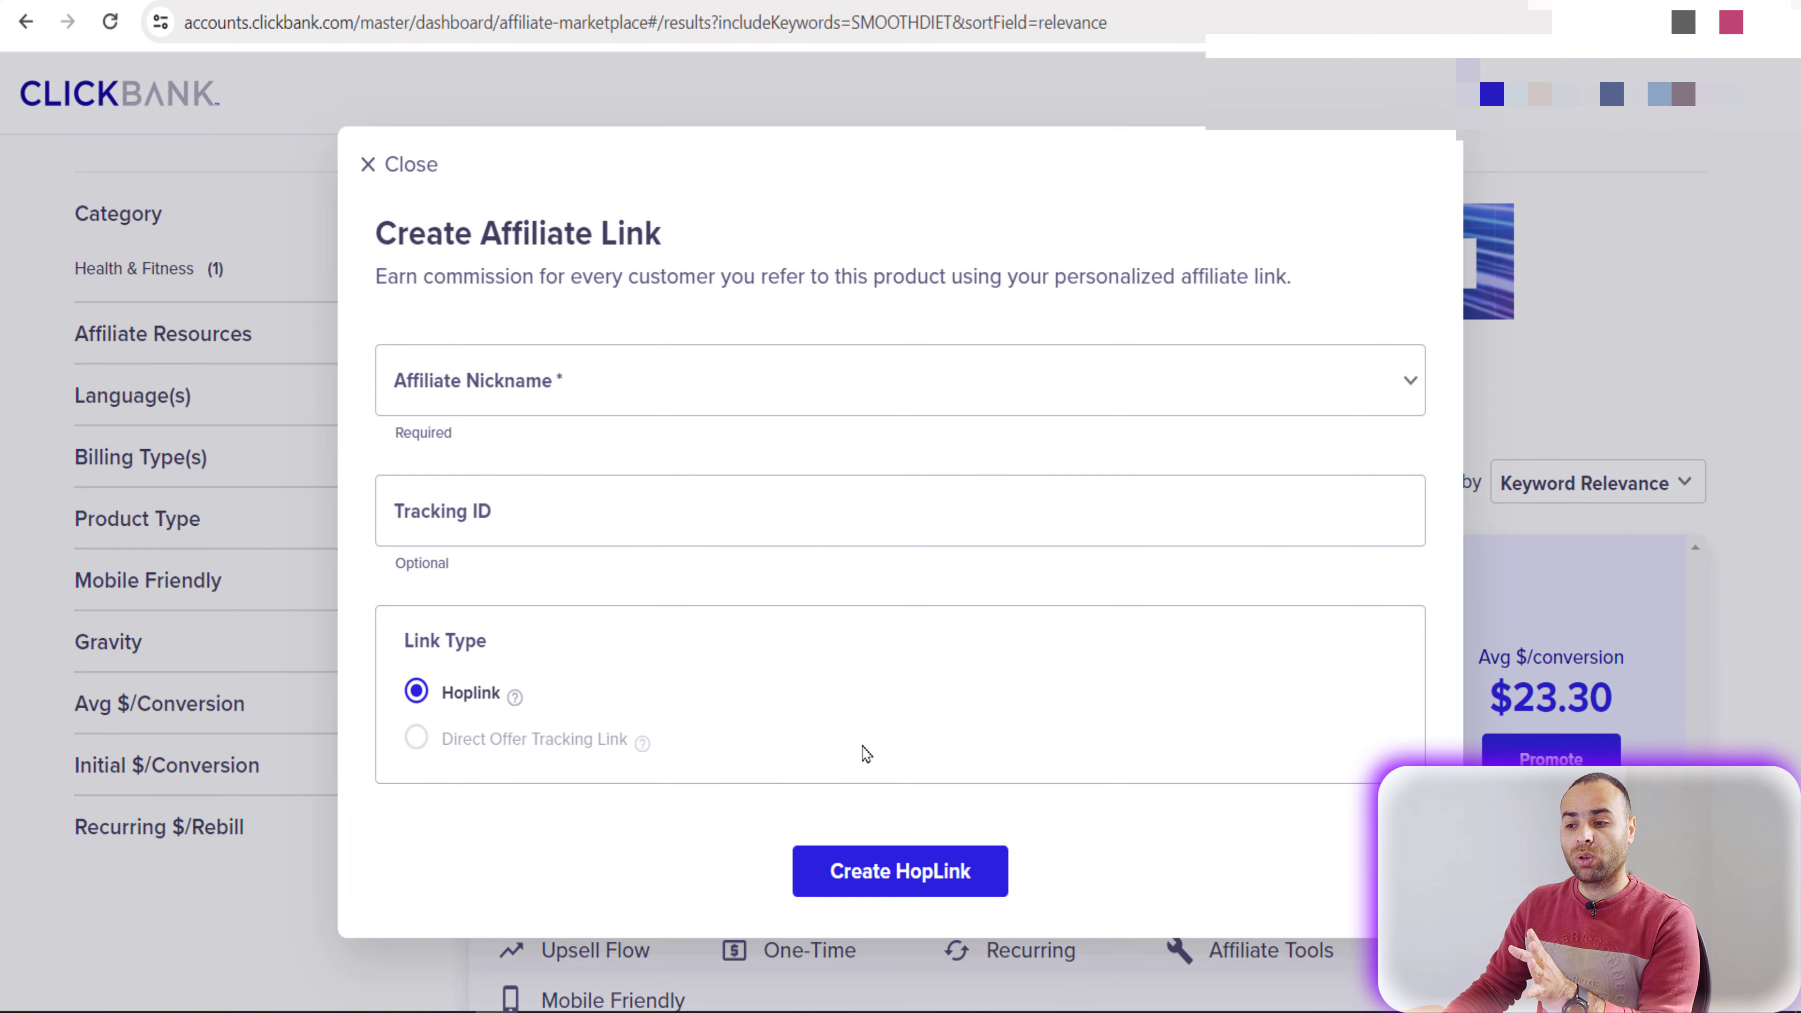
left_click(862, 869)
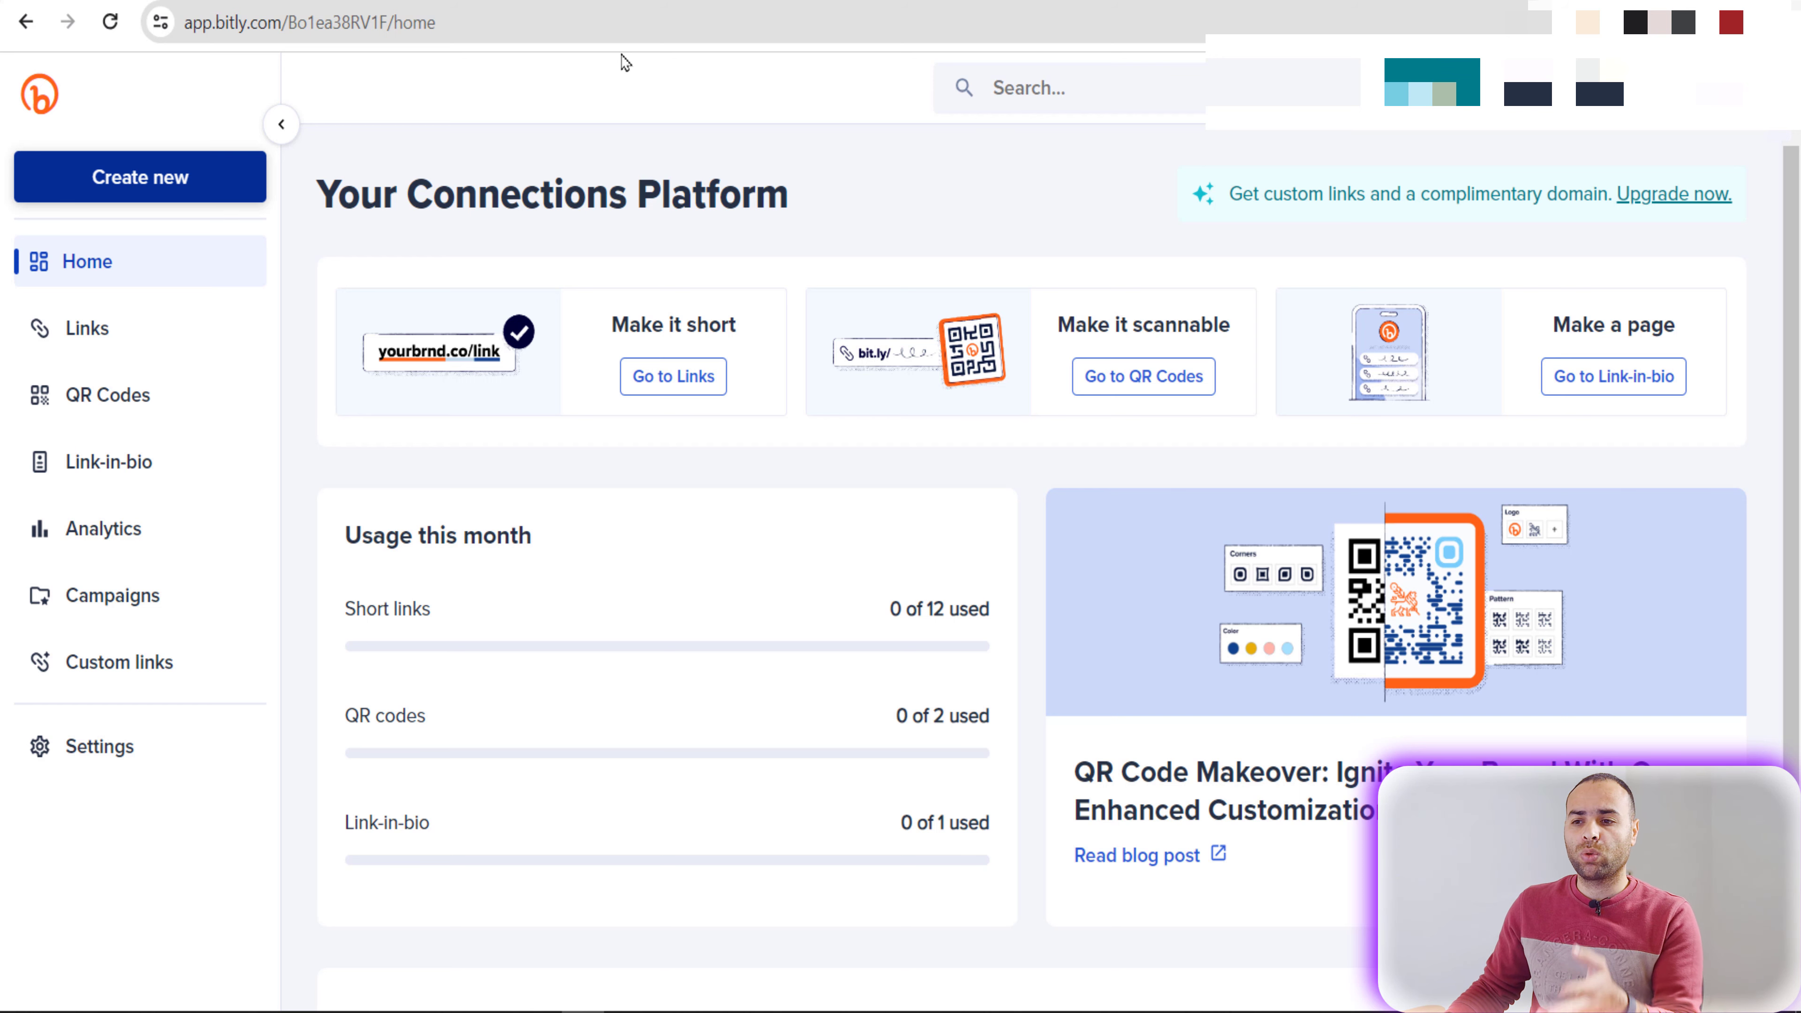
Step: Switch to Bitly, create a short link with the copied HopLink as its destination, and copy the short link
left_click(117, 177)
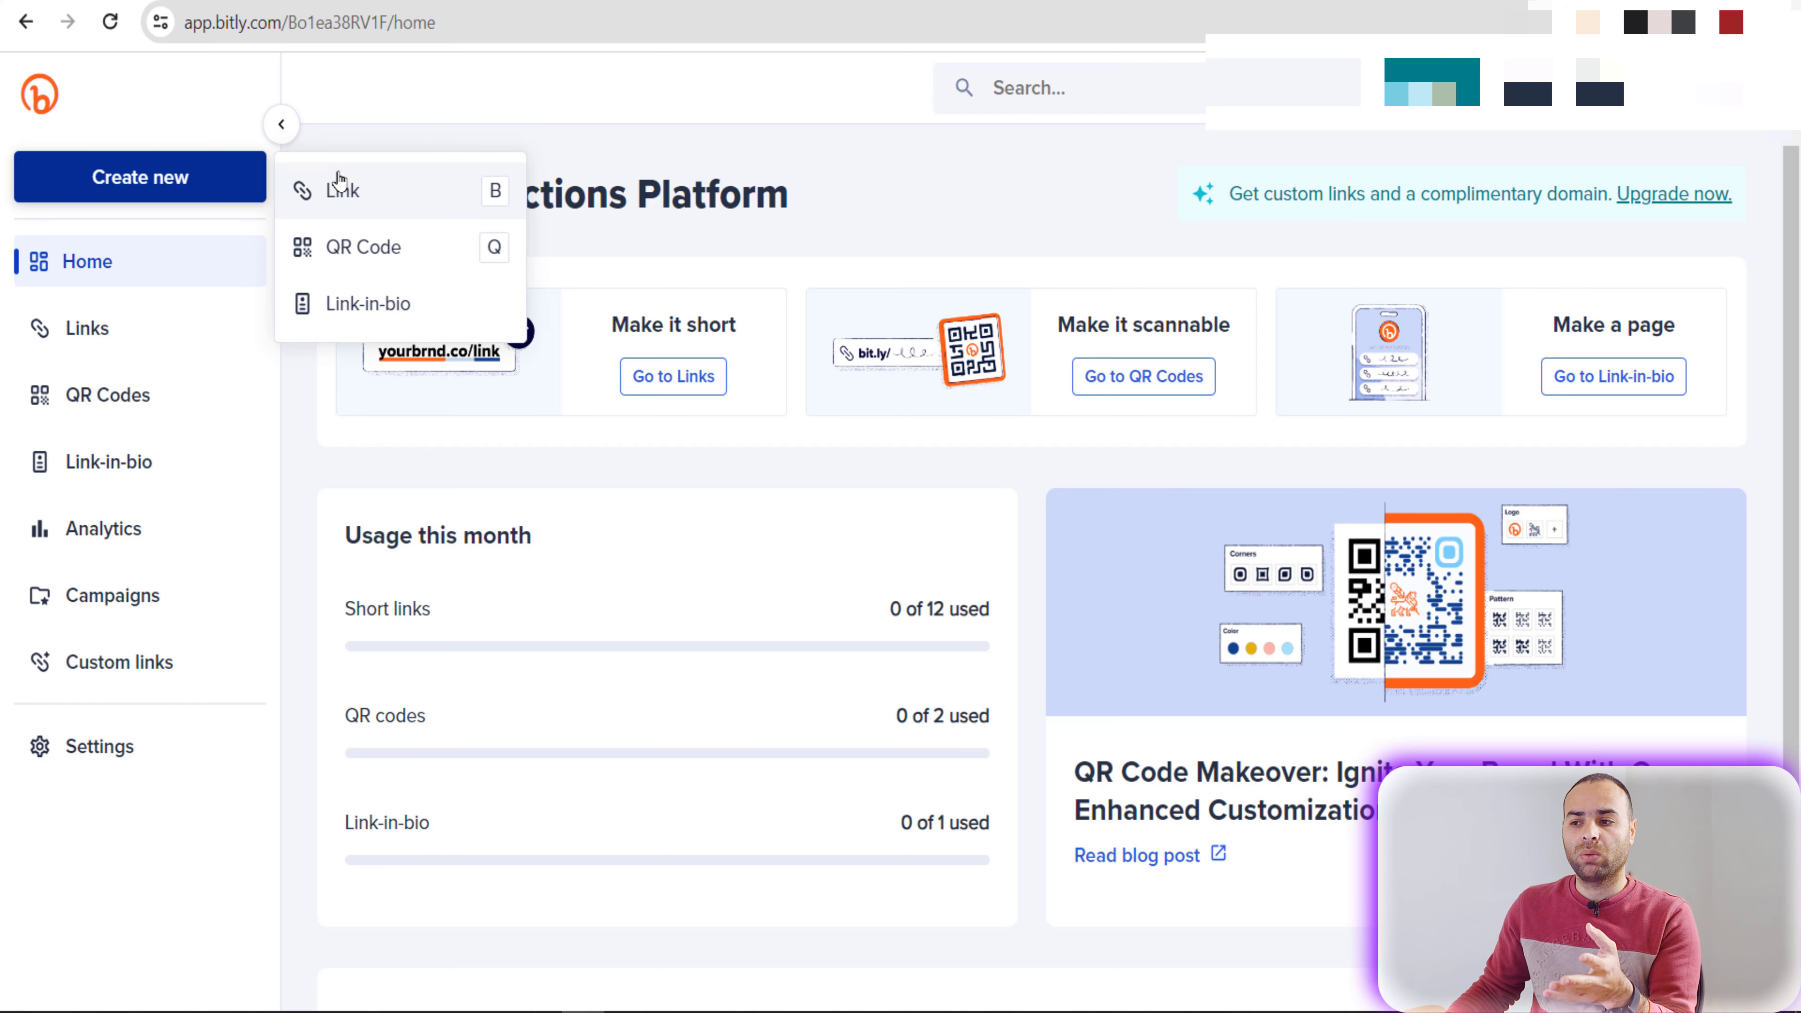
left_click(340, 186)
right_click(715, 356)
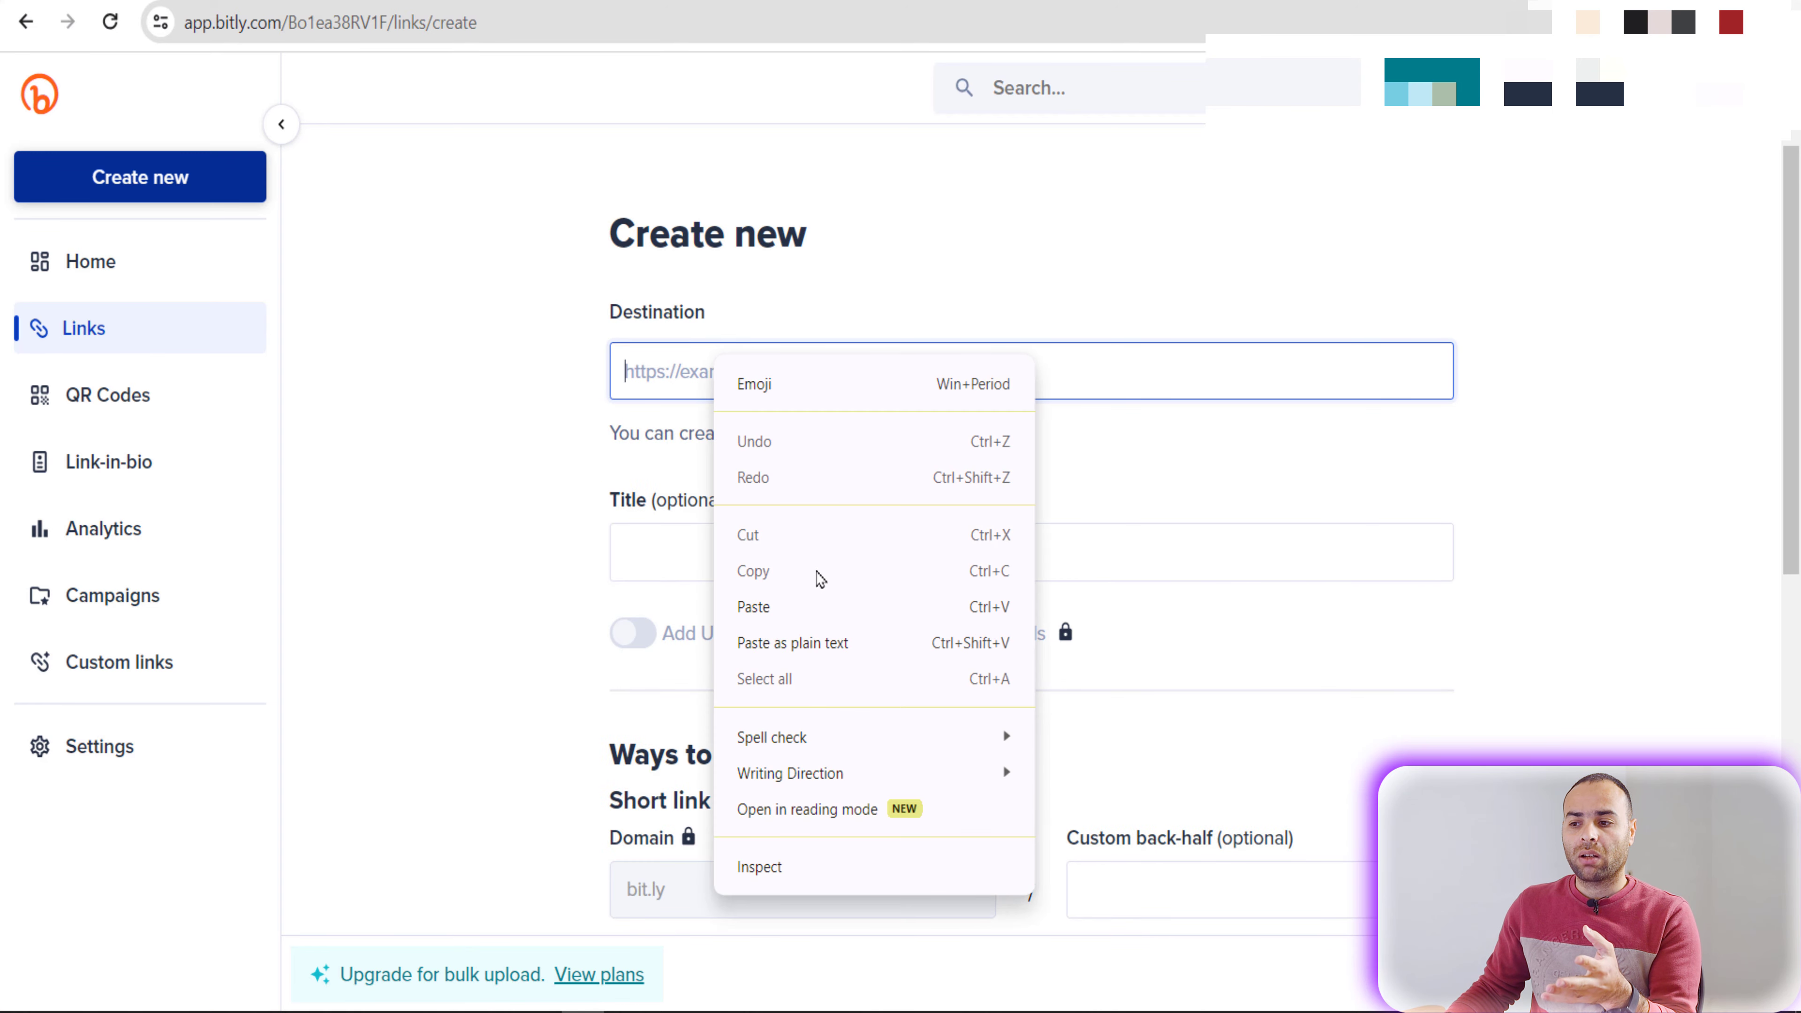
left_click(800, 608)
scroll(1494, 712, "down", 3)
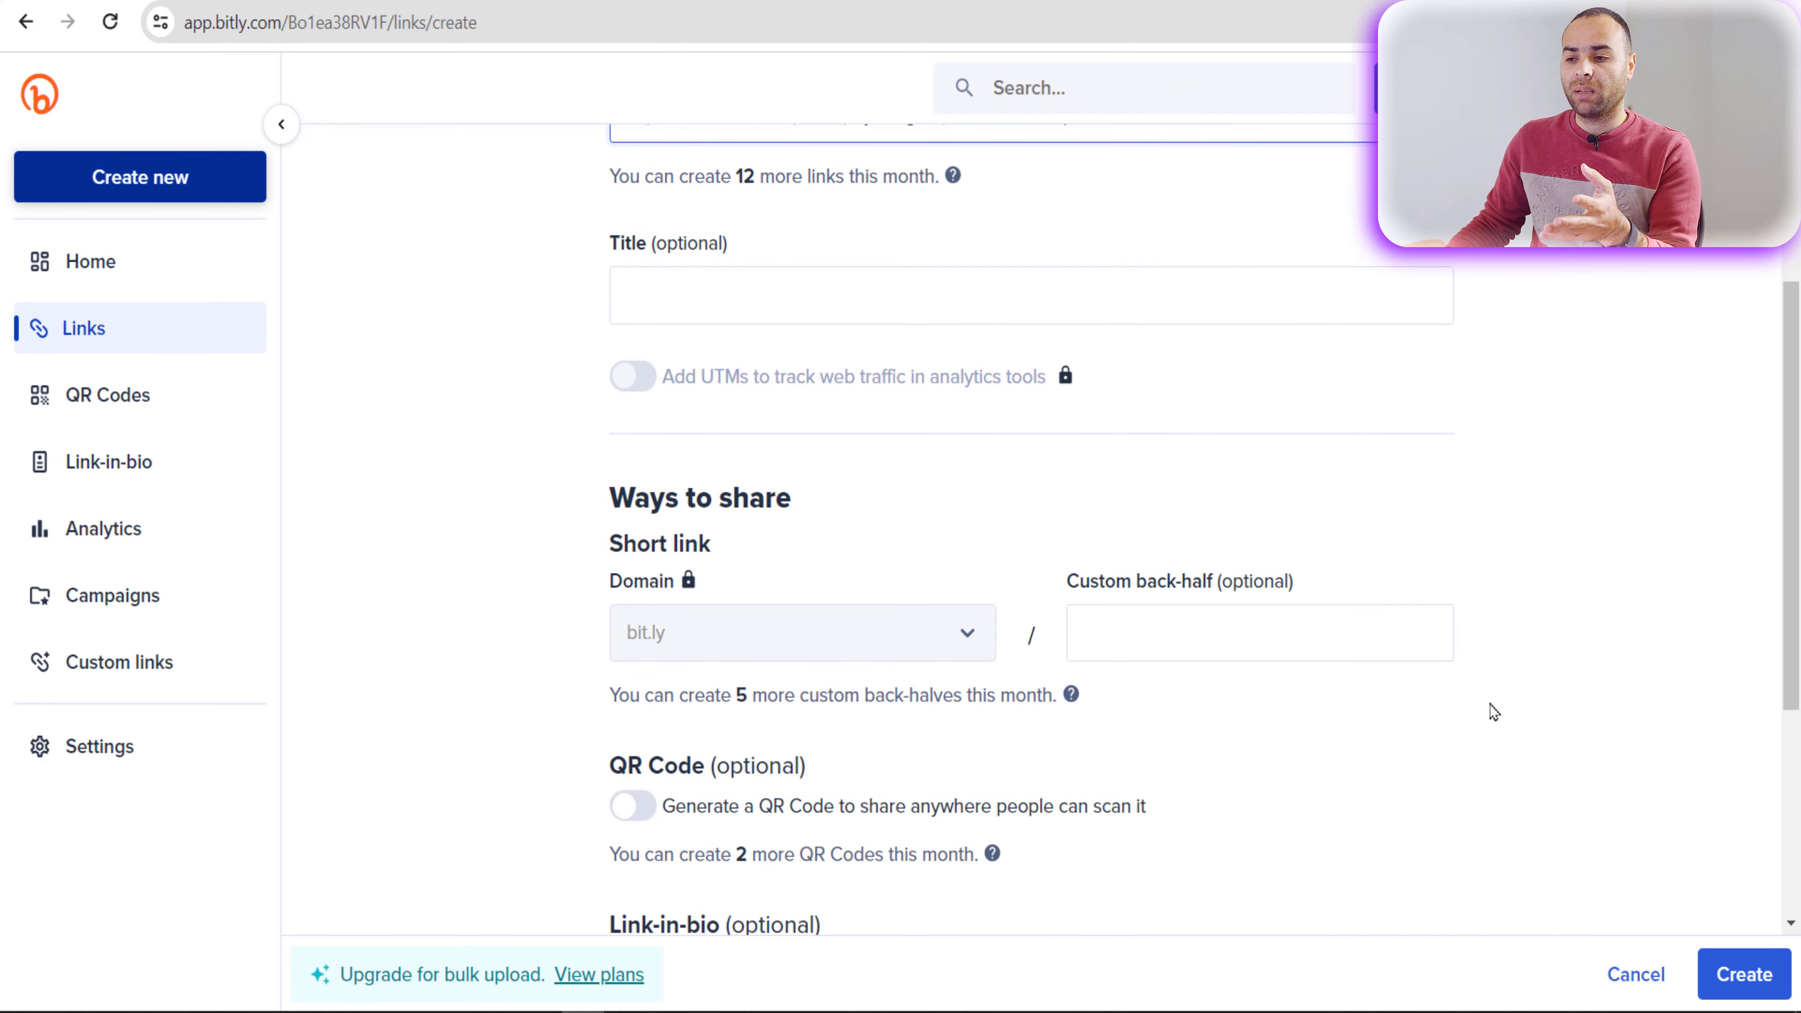
left_click(1733, 974)
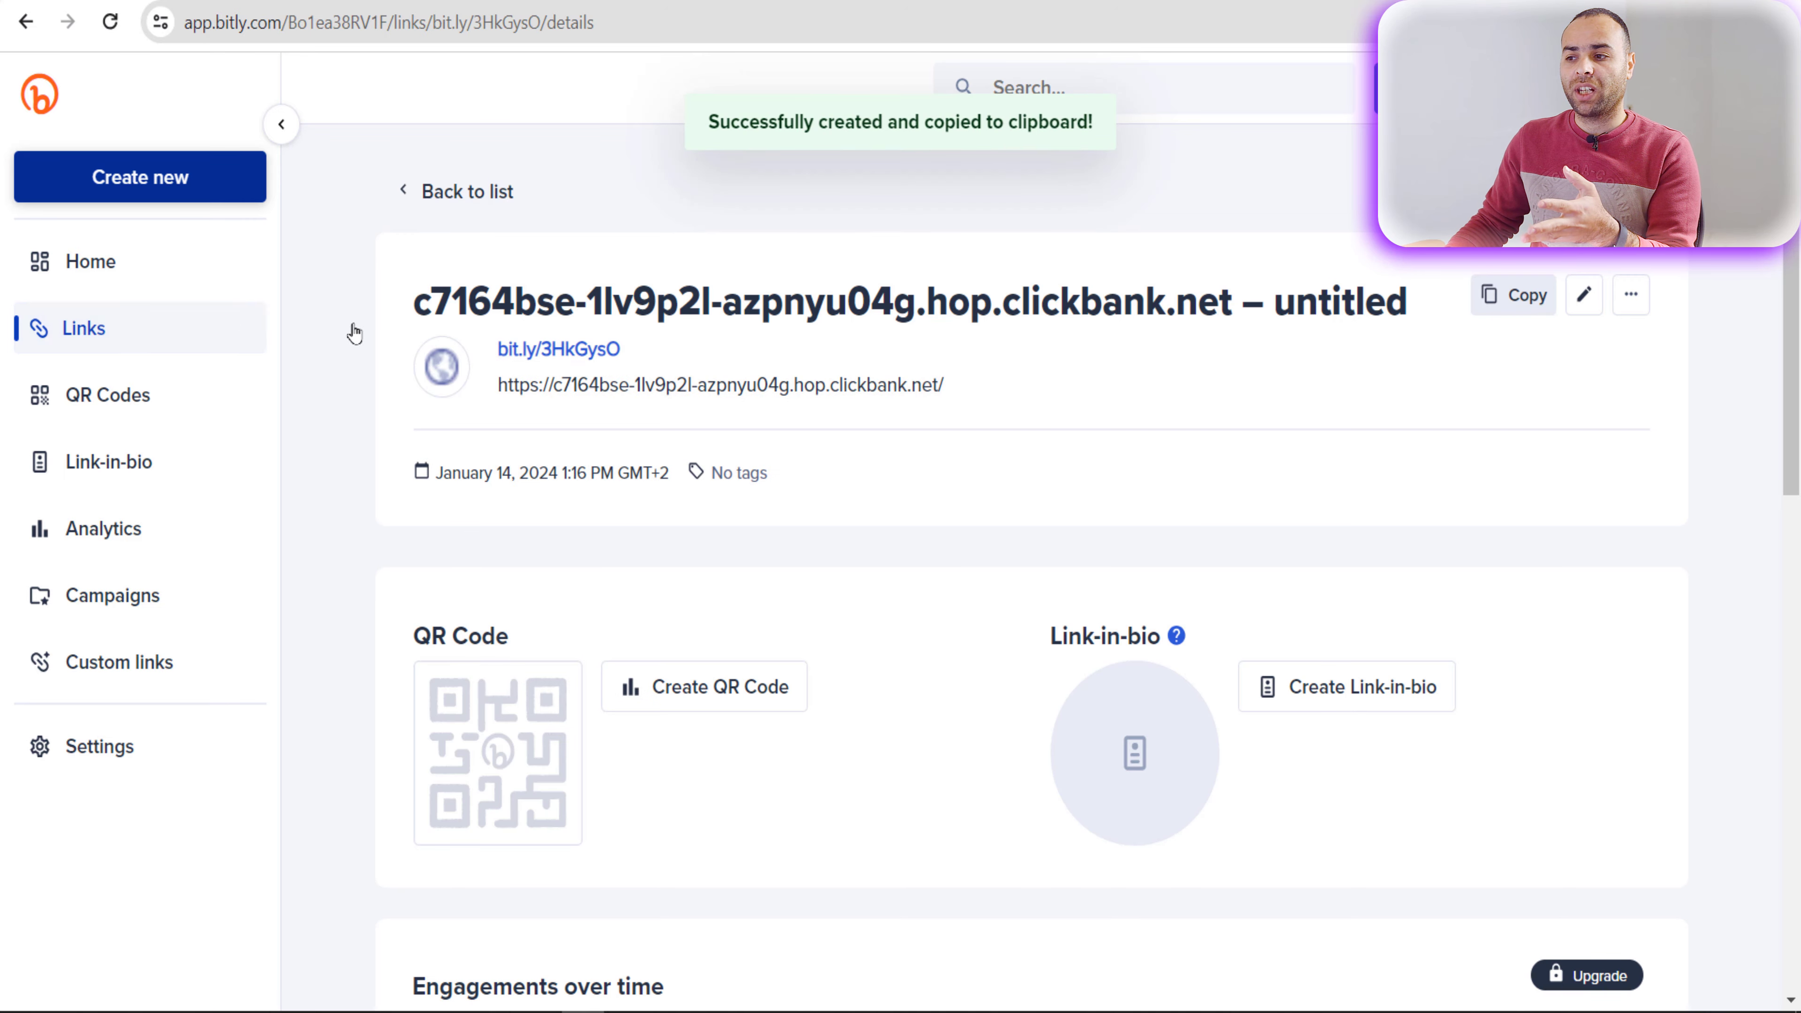
left_click(1512, 295)
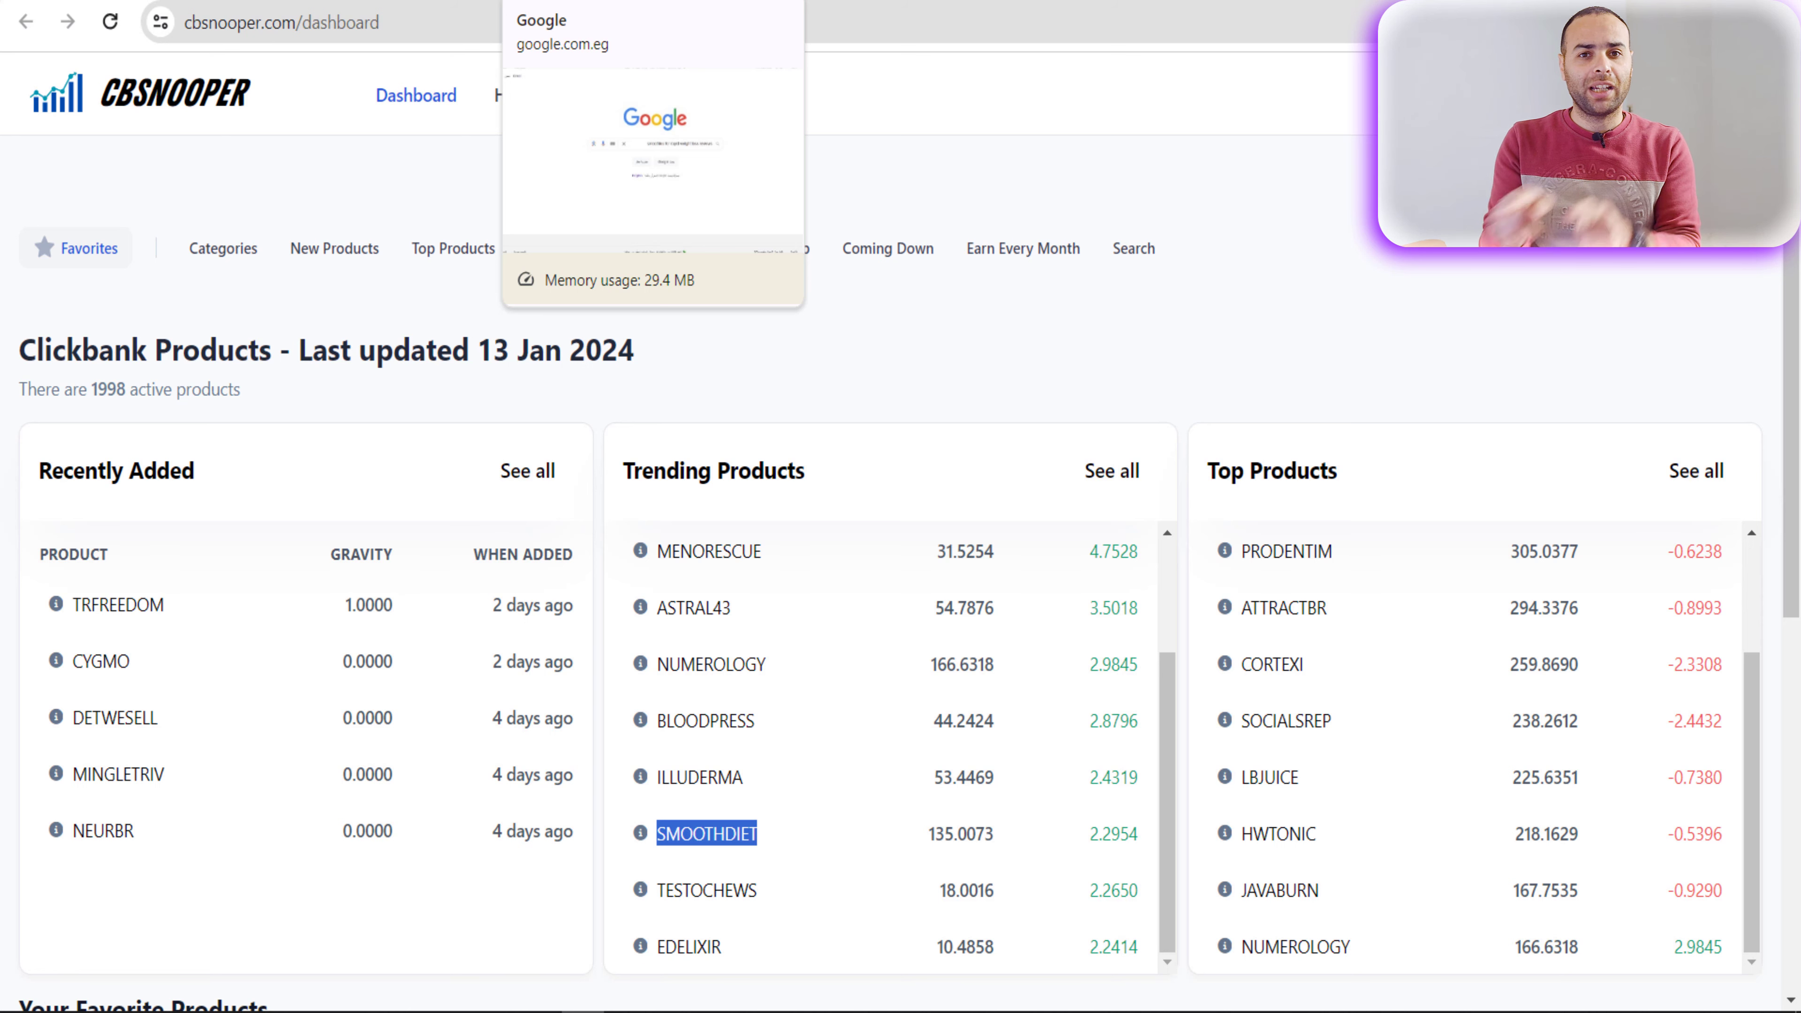
Step: Switch to Google, search for "smoothies for rapid weight loss reviews", and examine which sites and videos cover the product
left_click(589, 1)
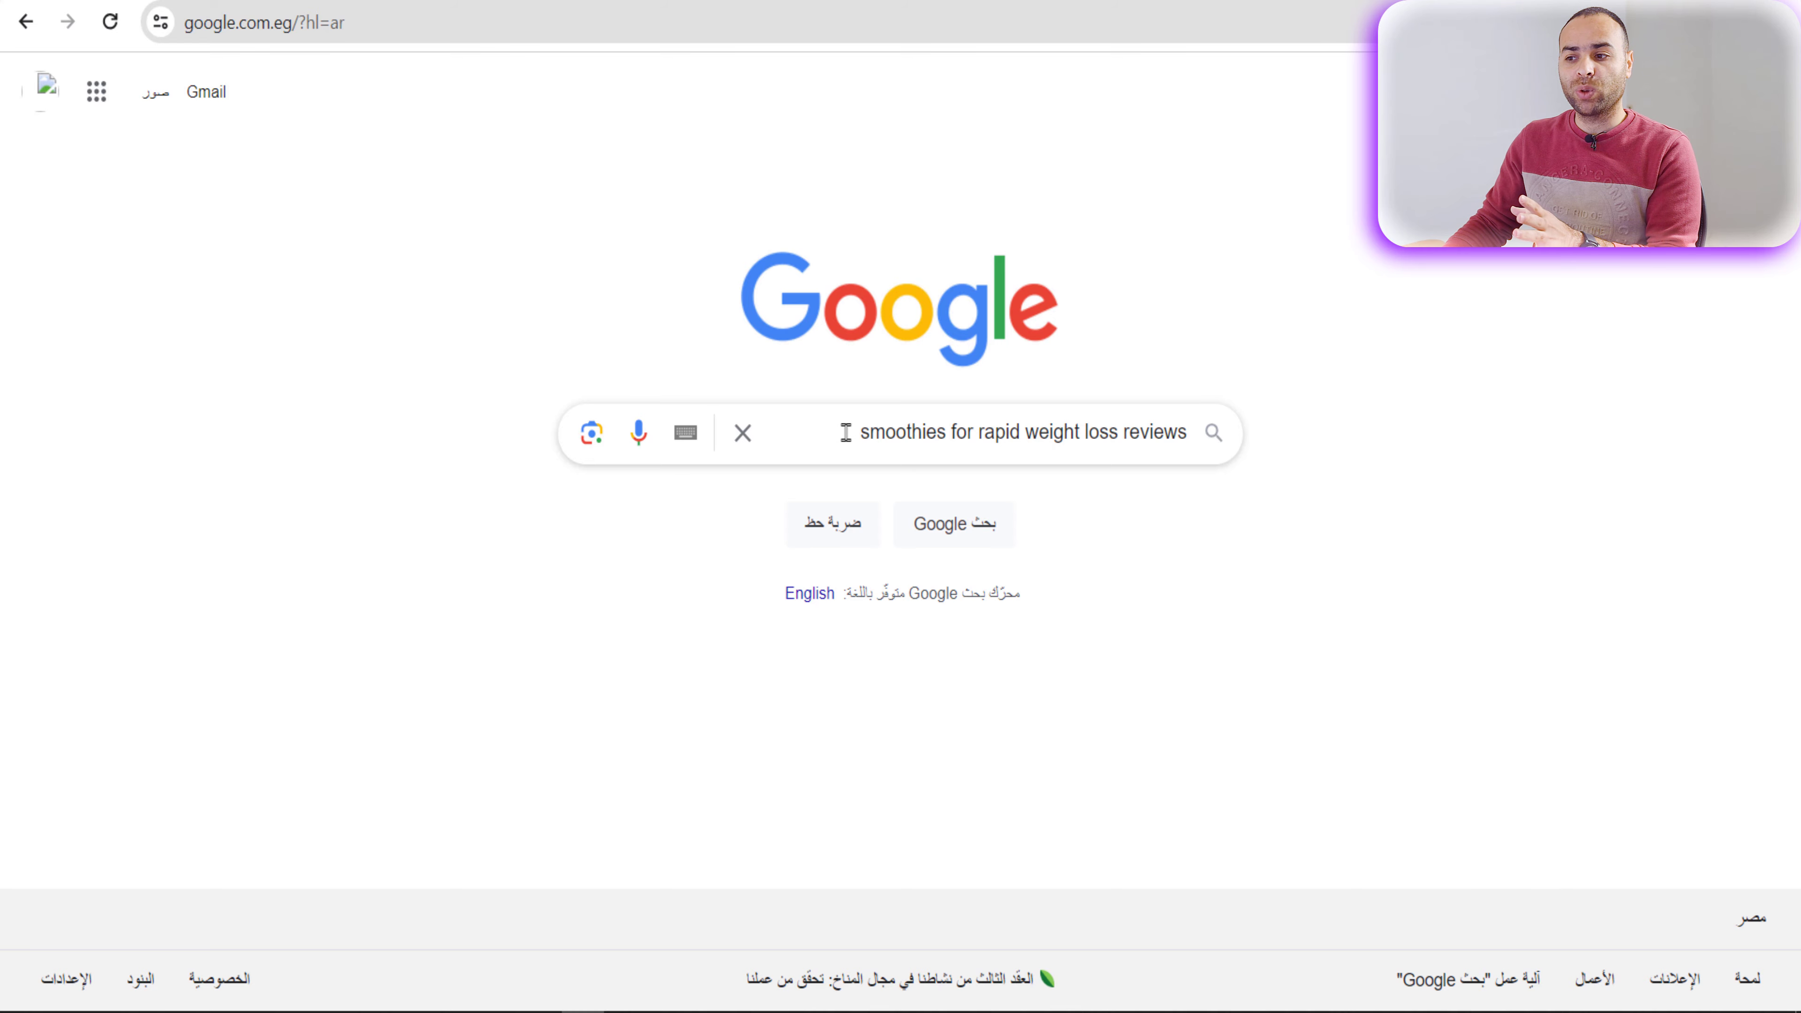
left_click_drag(844, 431, 1128, 452)
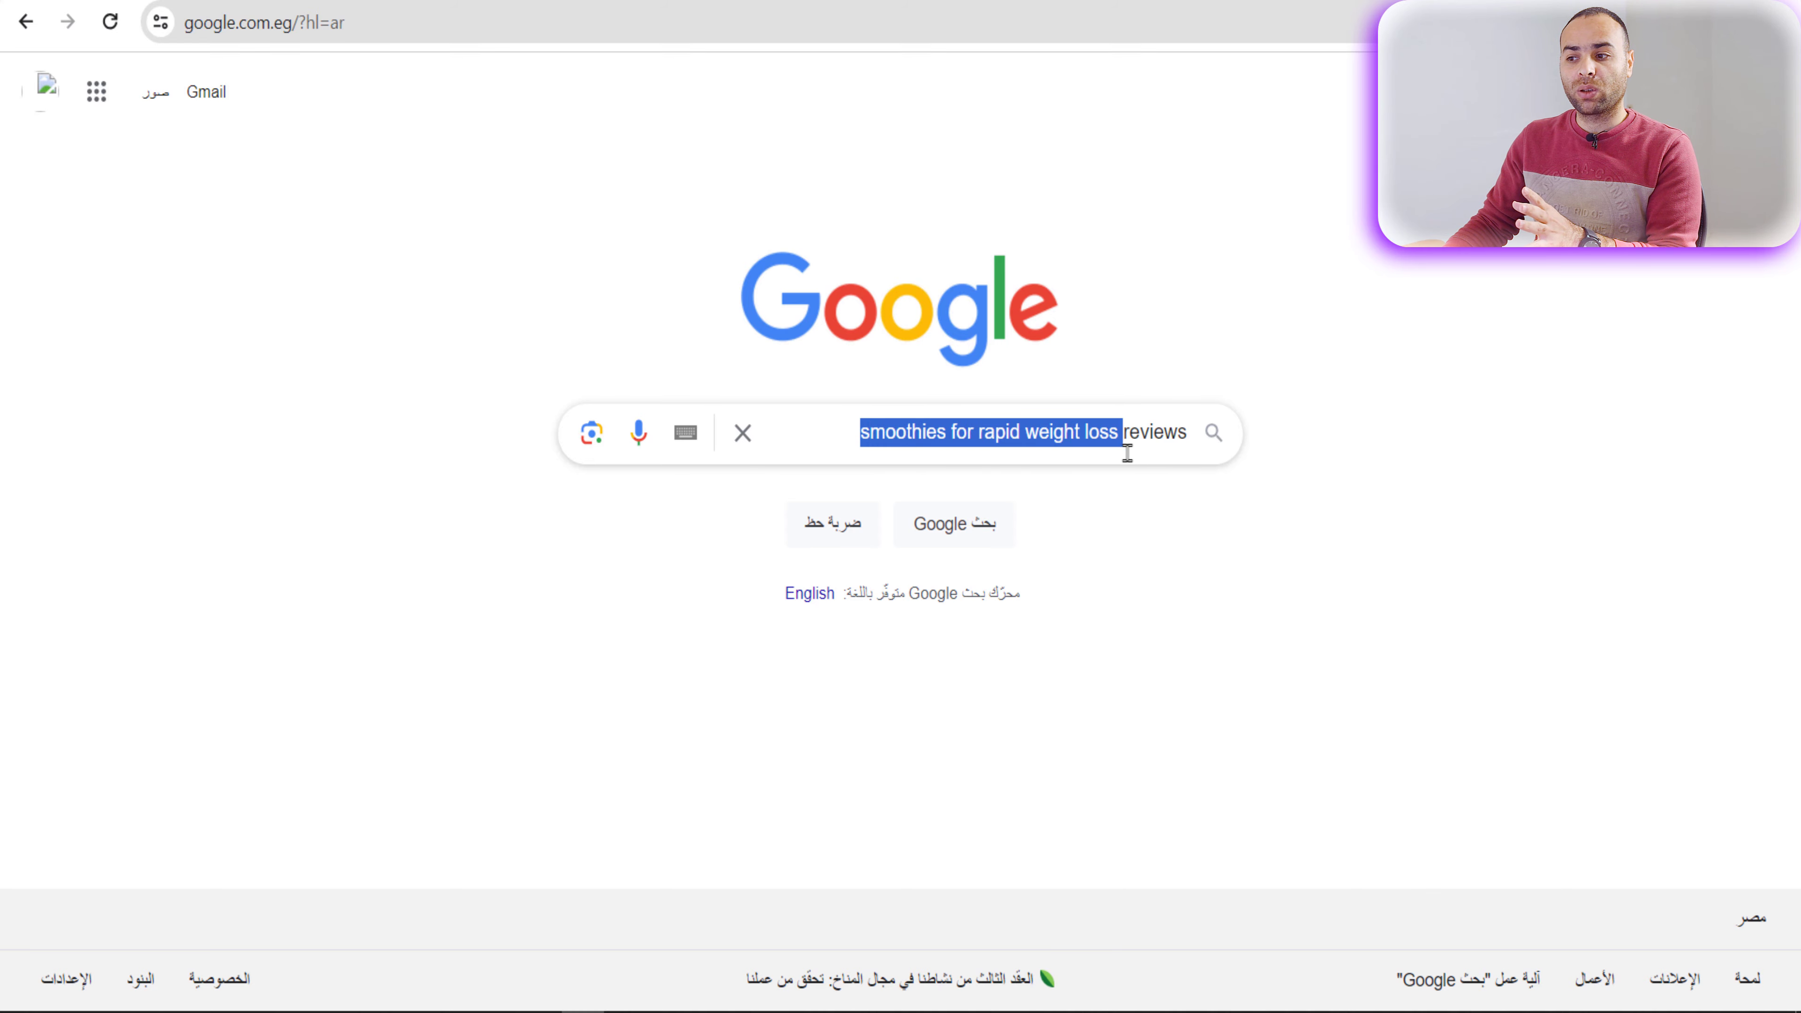
left_click(1186, 440)
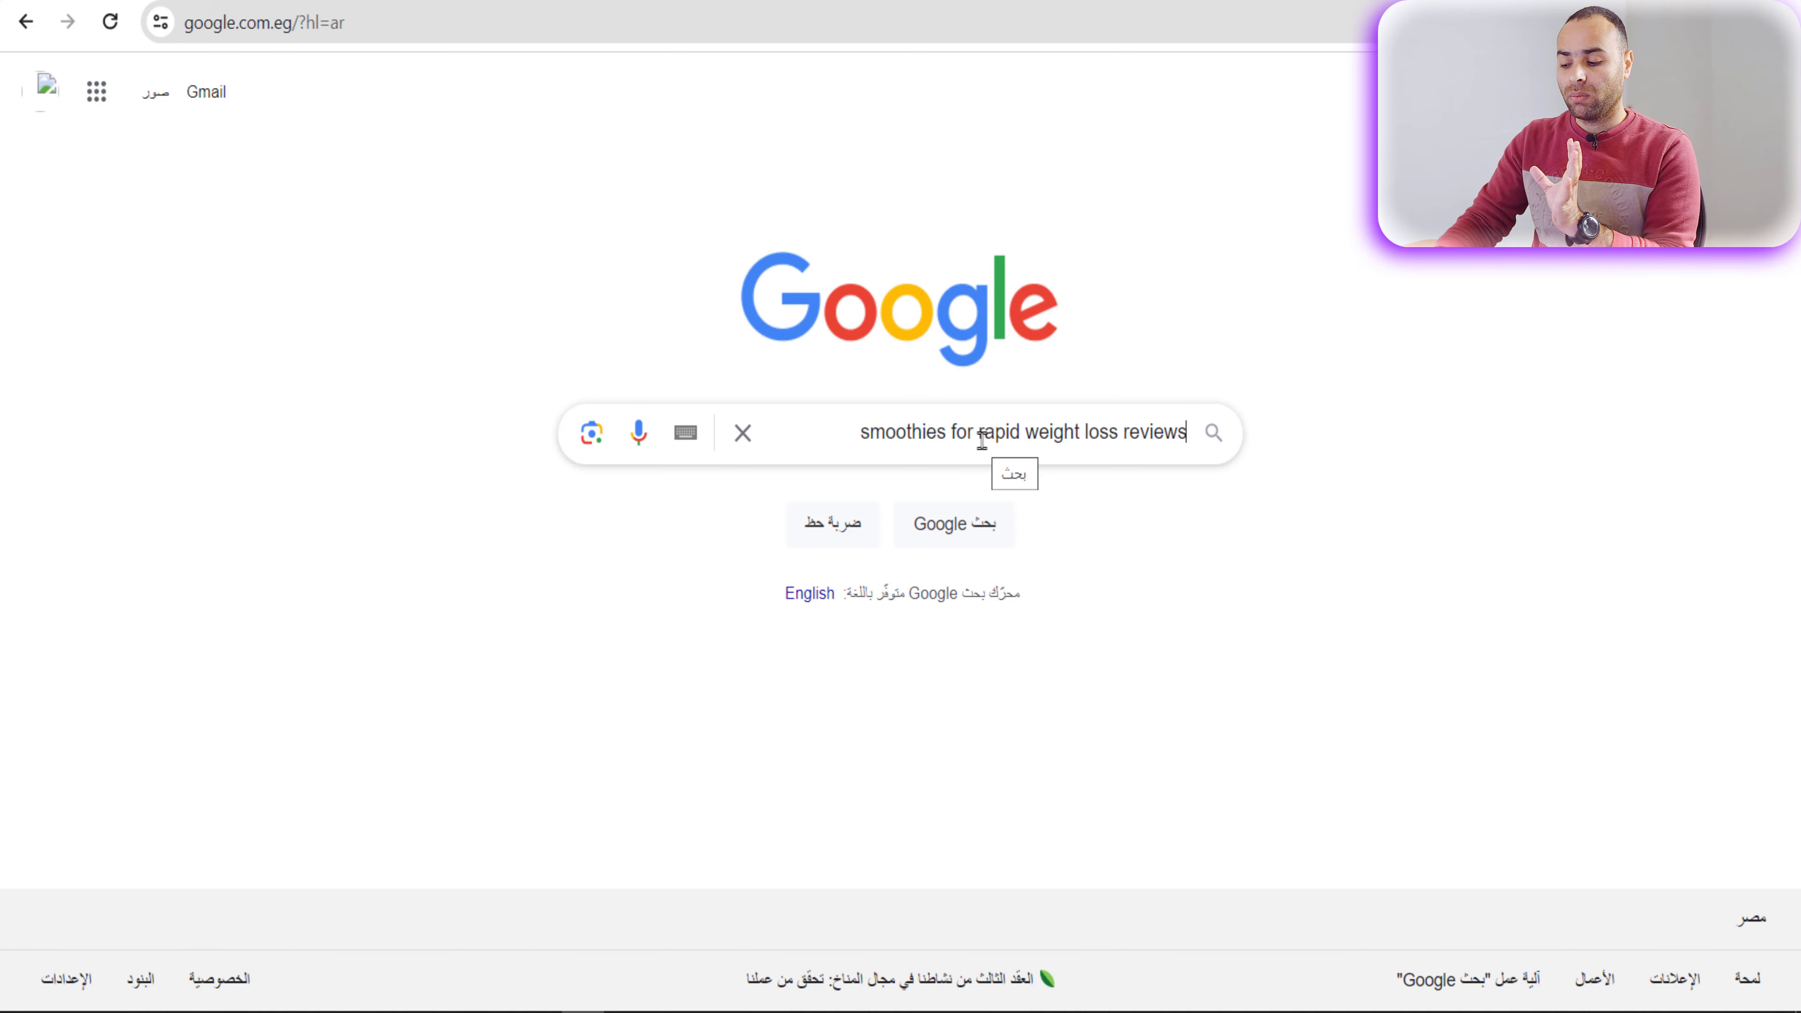
key("Return")
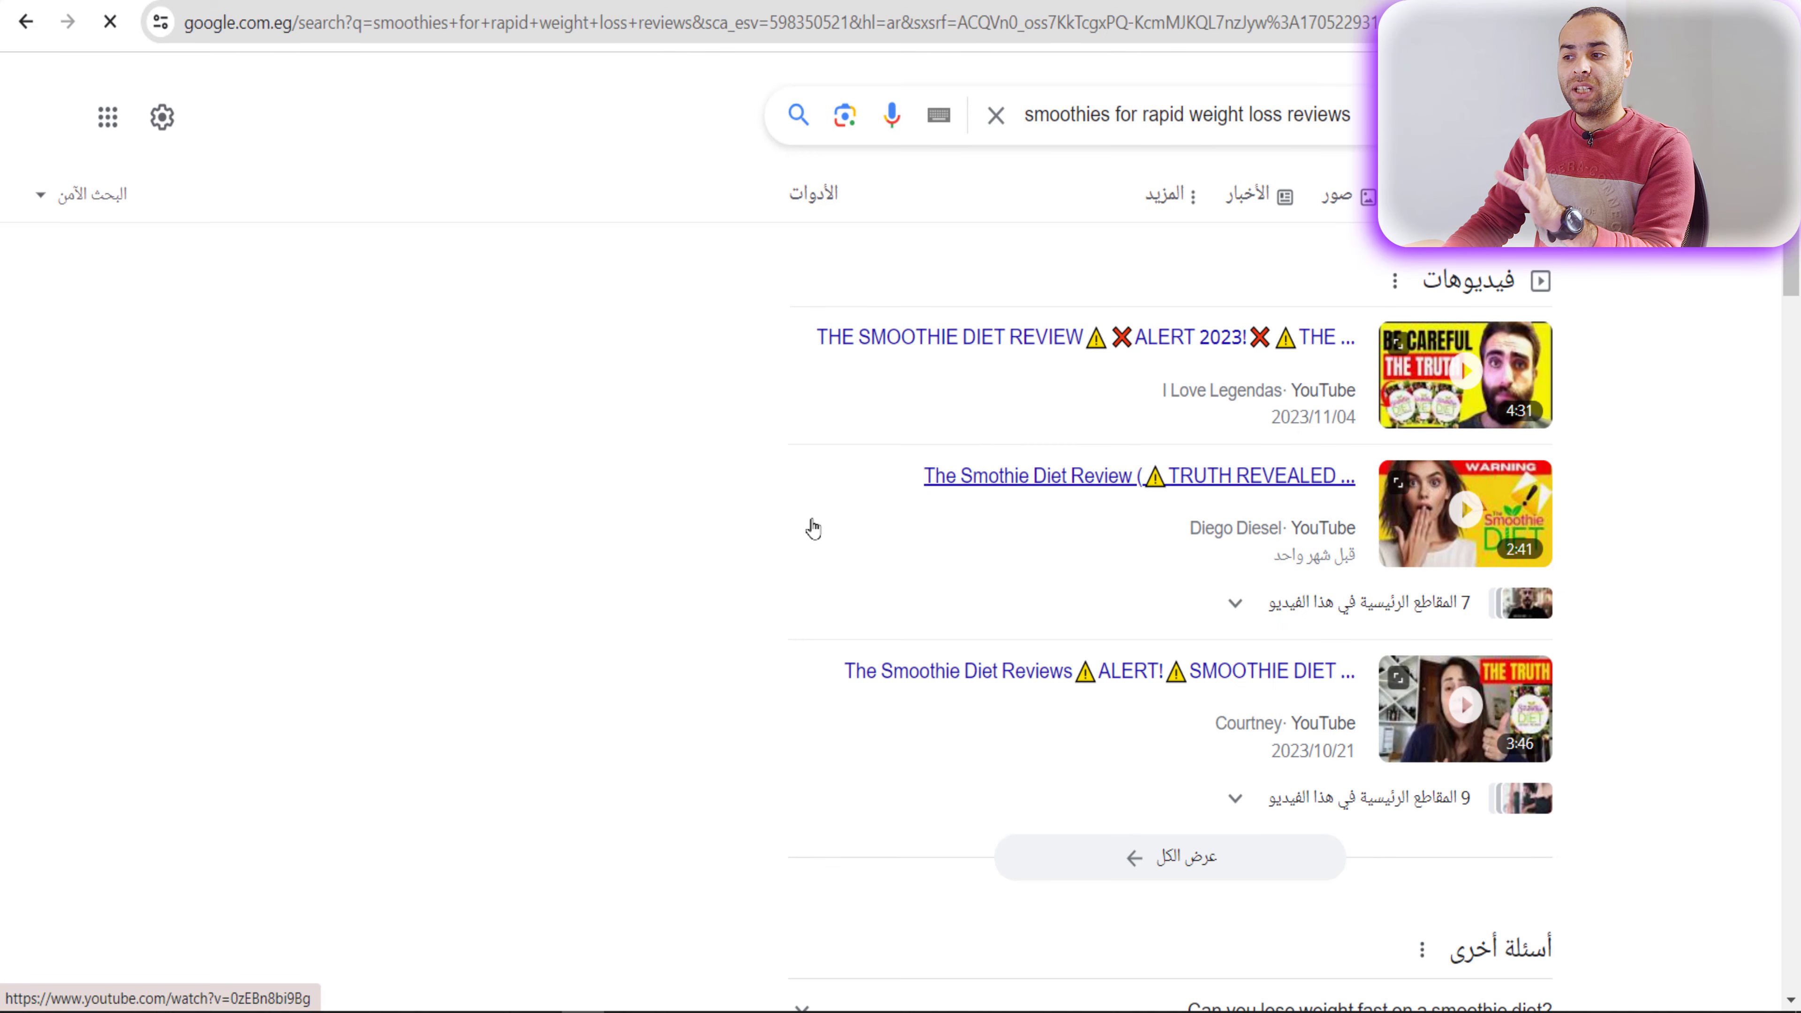
scroll(814, 529, "down", 10)
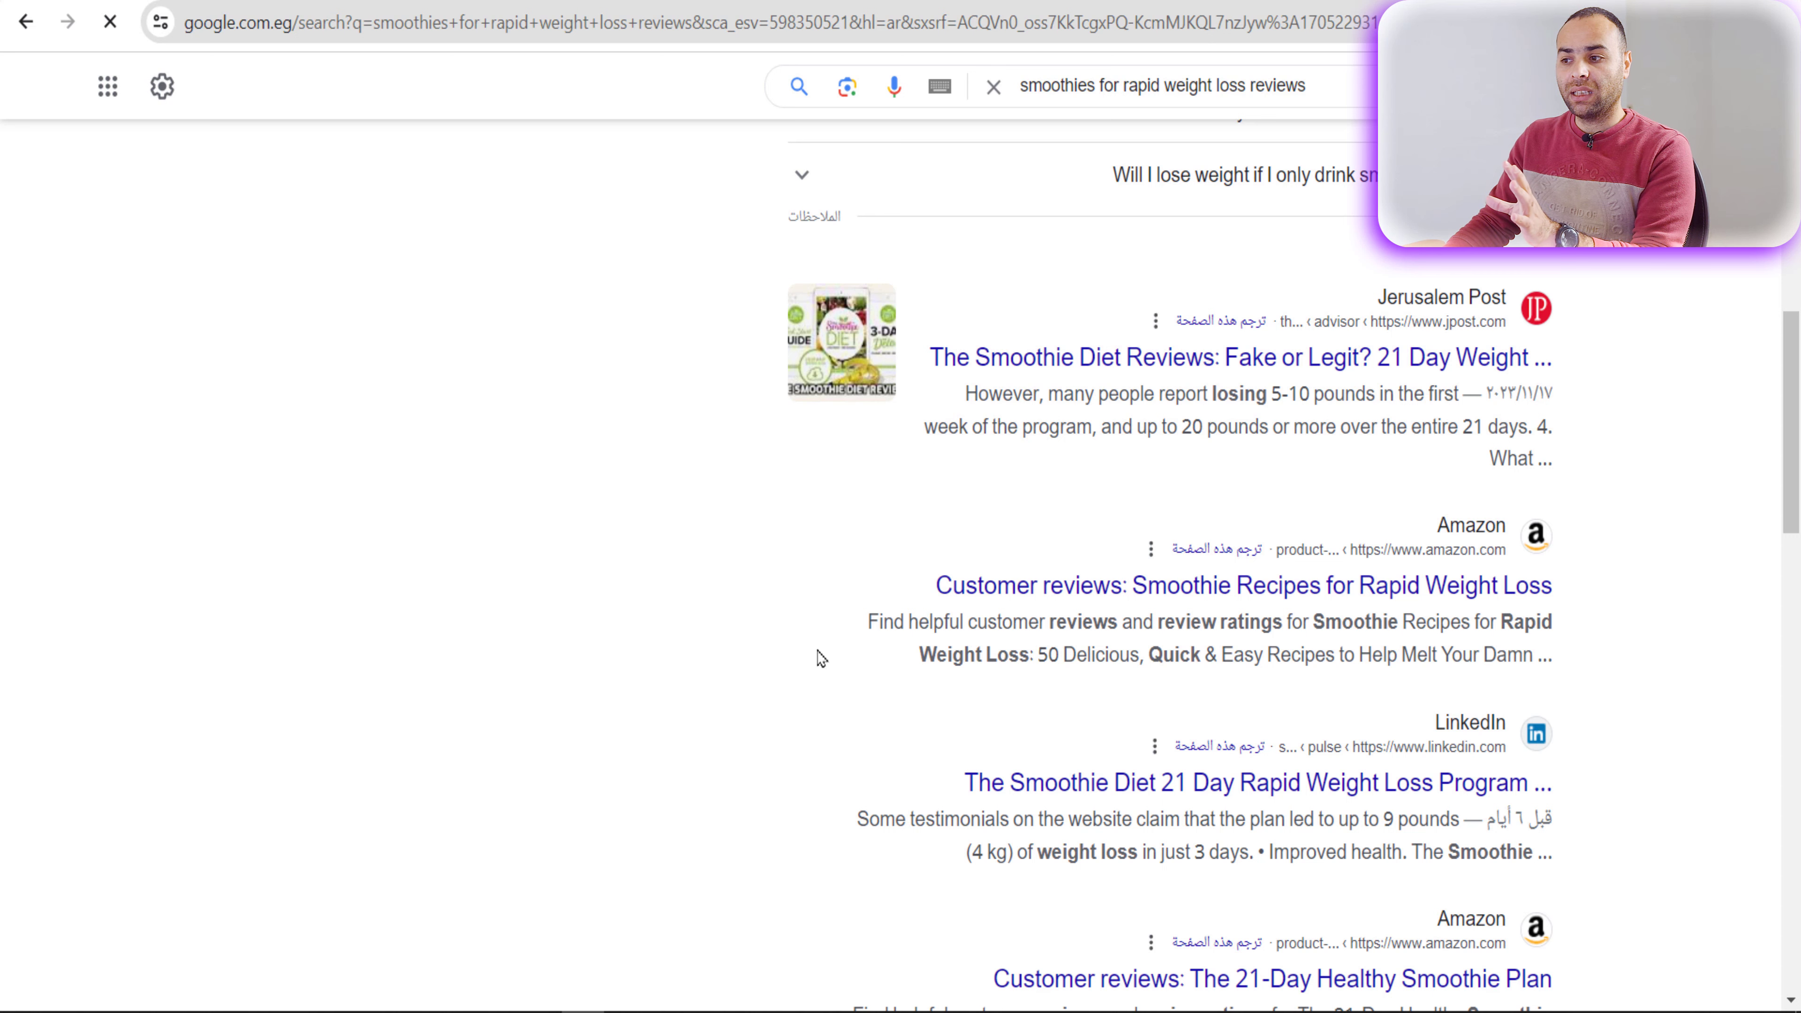
scroll(1065, 503, "down", 7)
scroll(1039, 706, "down", 4)
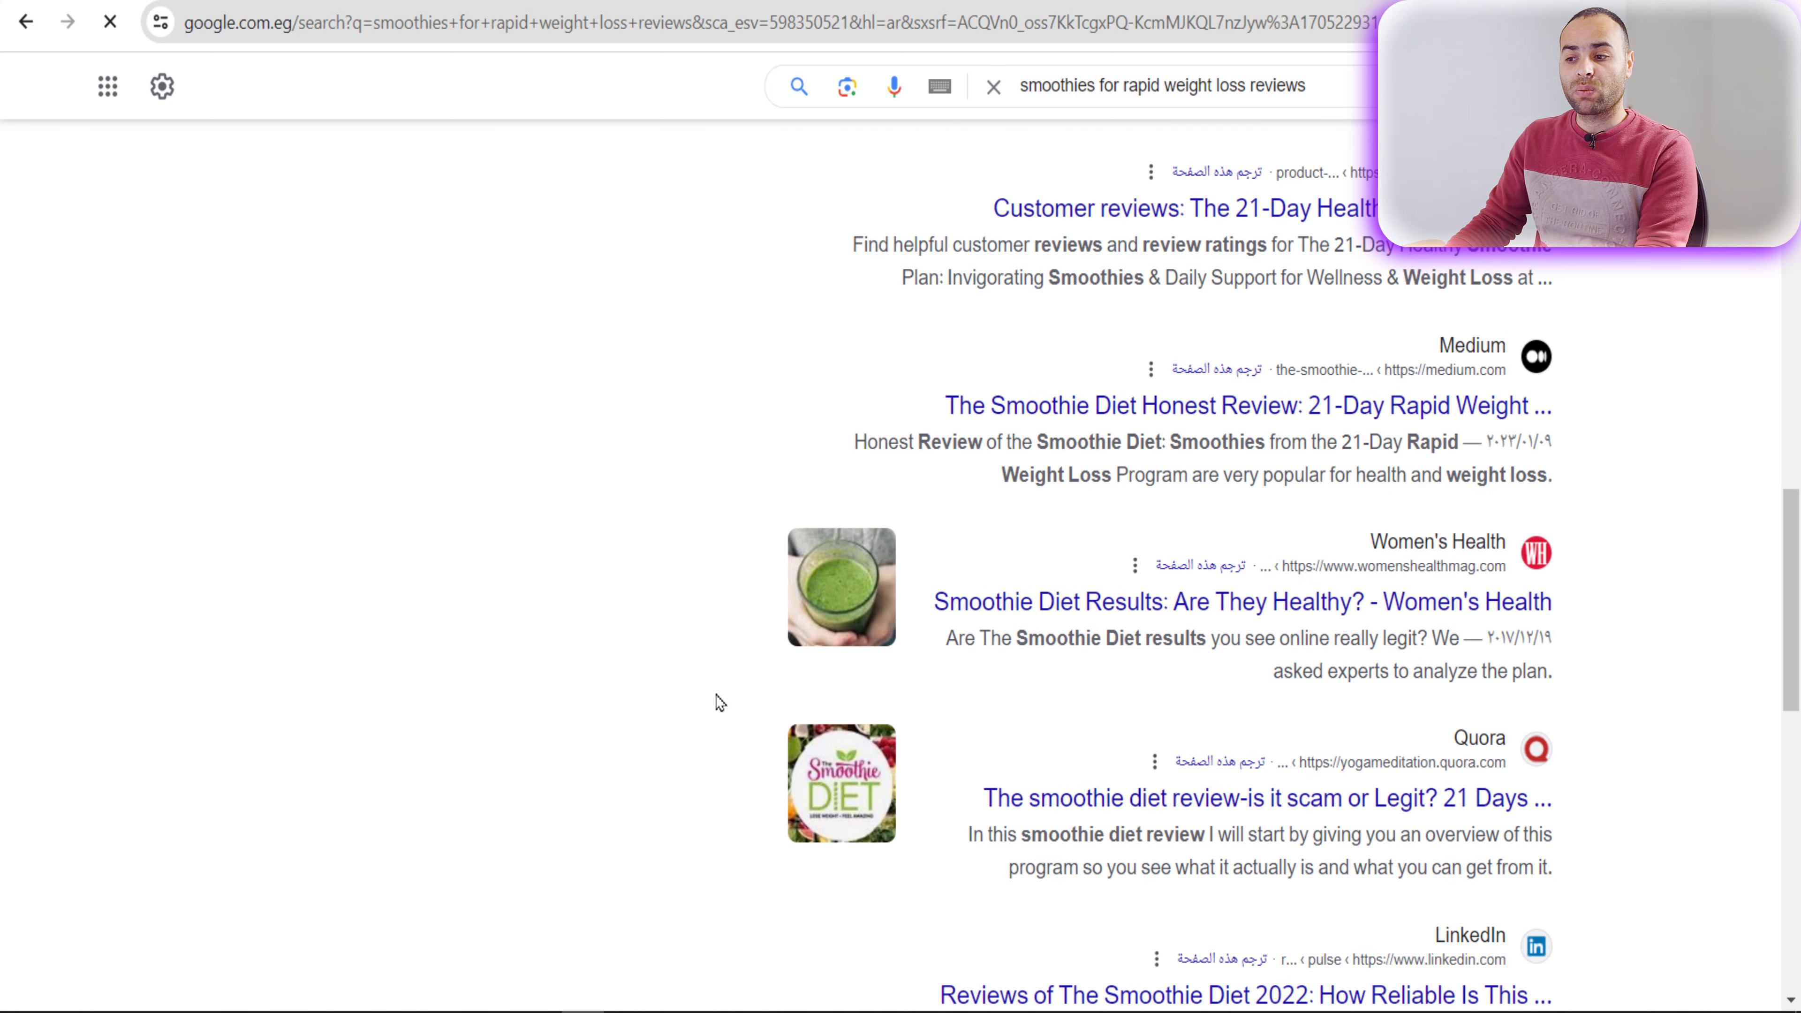
scroll(716, 702, "up", 18)
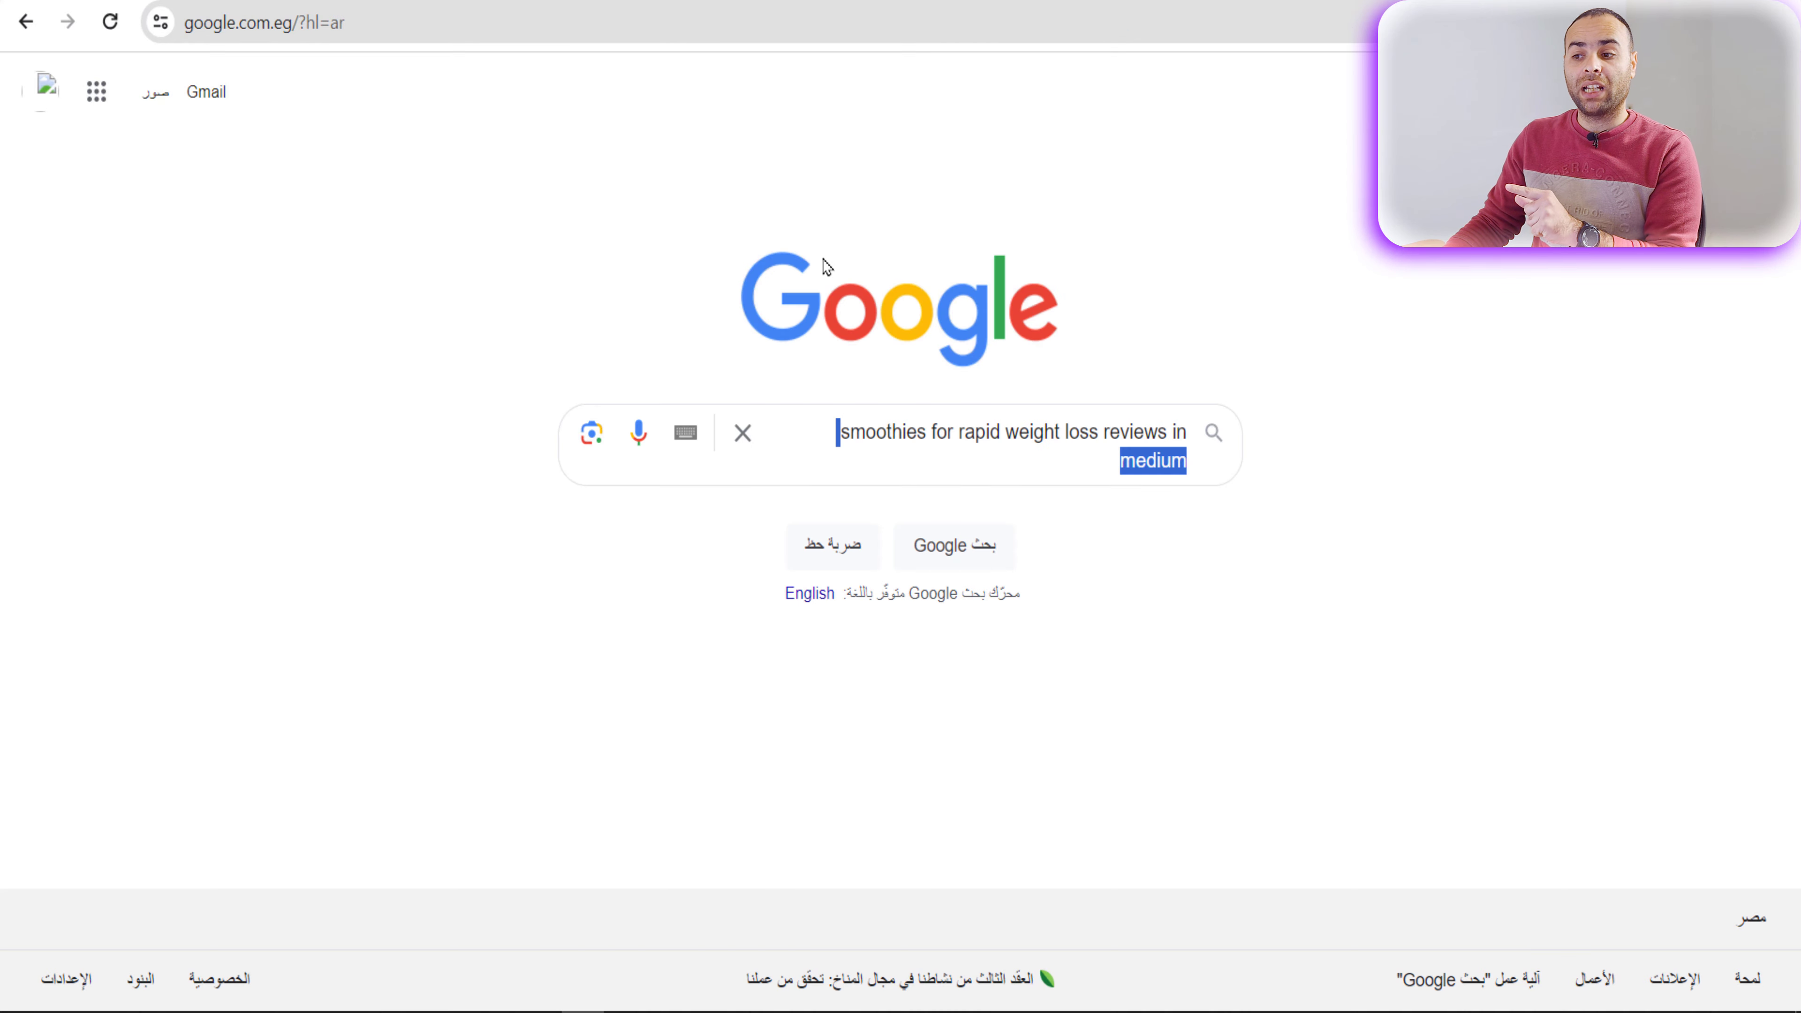
Step: Search Google for "smoothies for rapid weight loss reviews in medium"
left_click(990, 452)
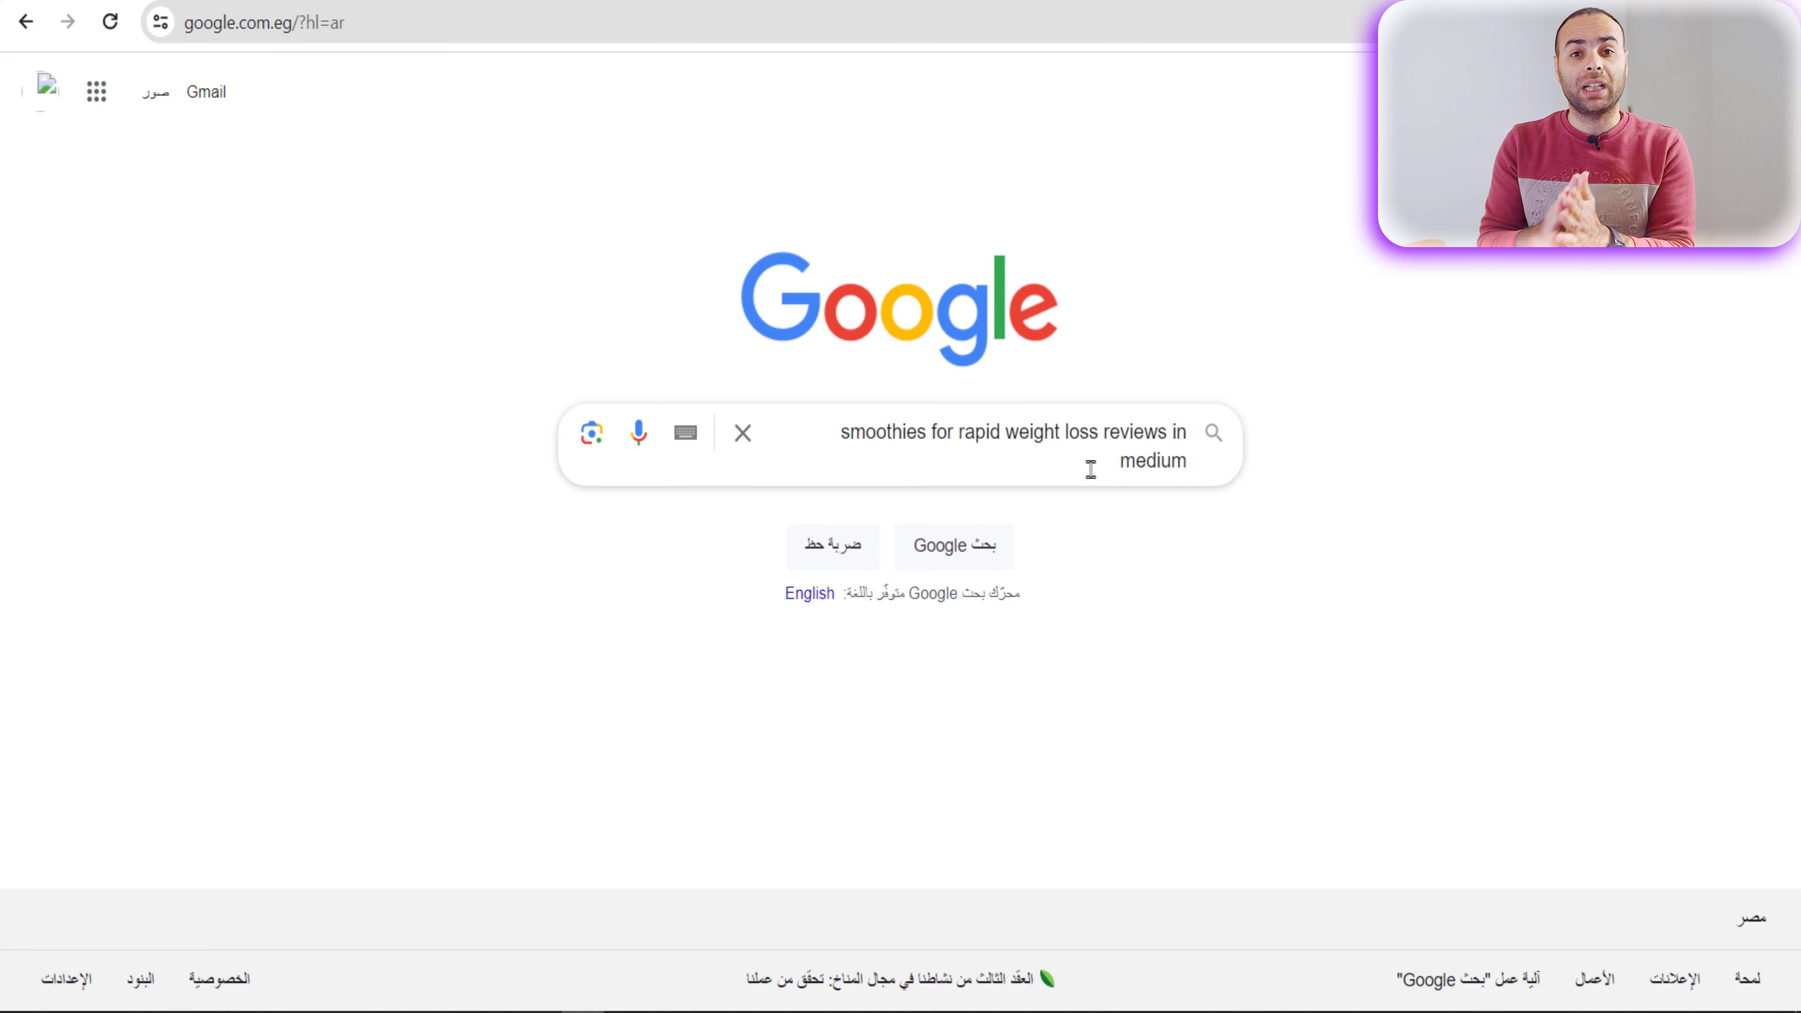
key("Return")
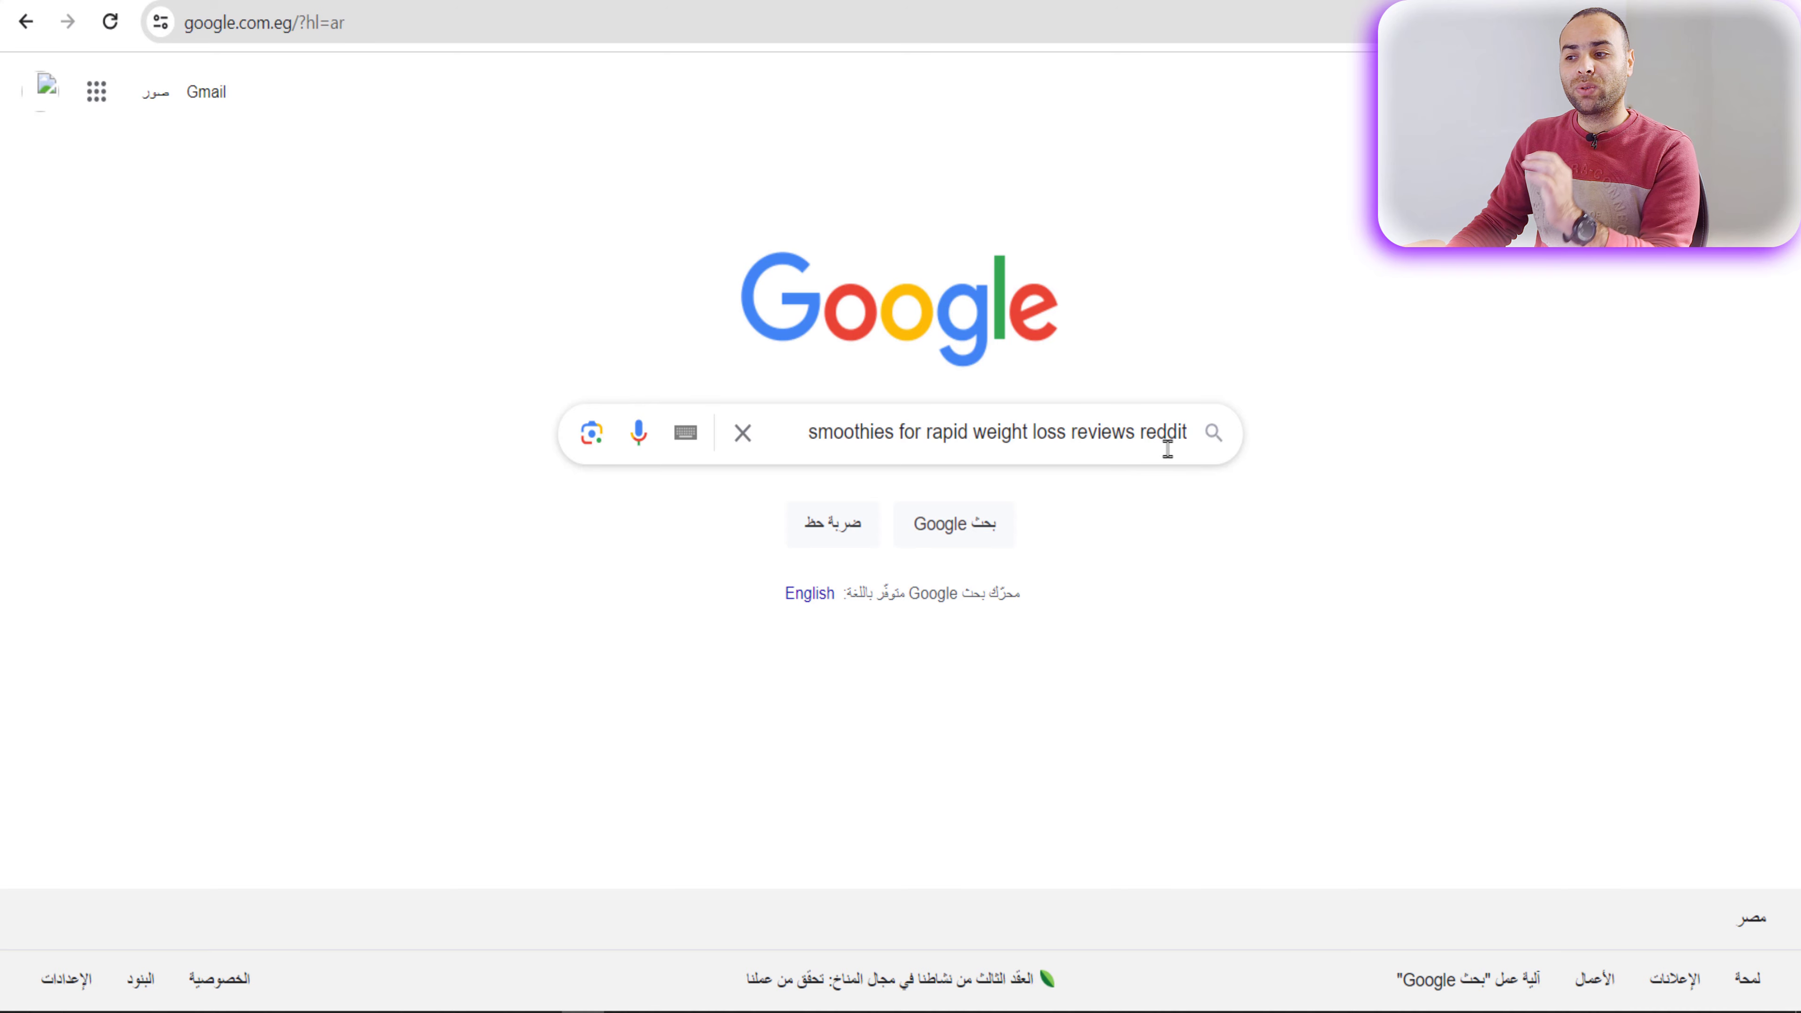
Step: Search Google for "smoothies for rapid weight loss reviews reddit" and look through the Reddit threads
left_click(1036, 433)
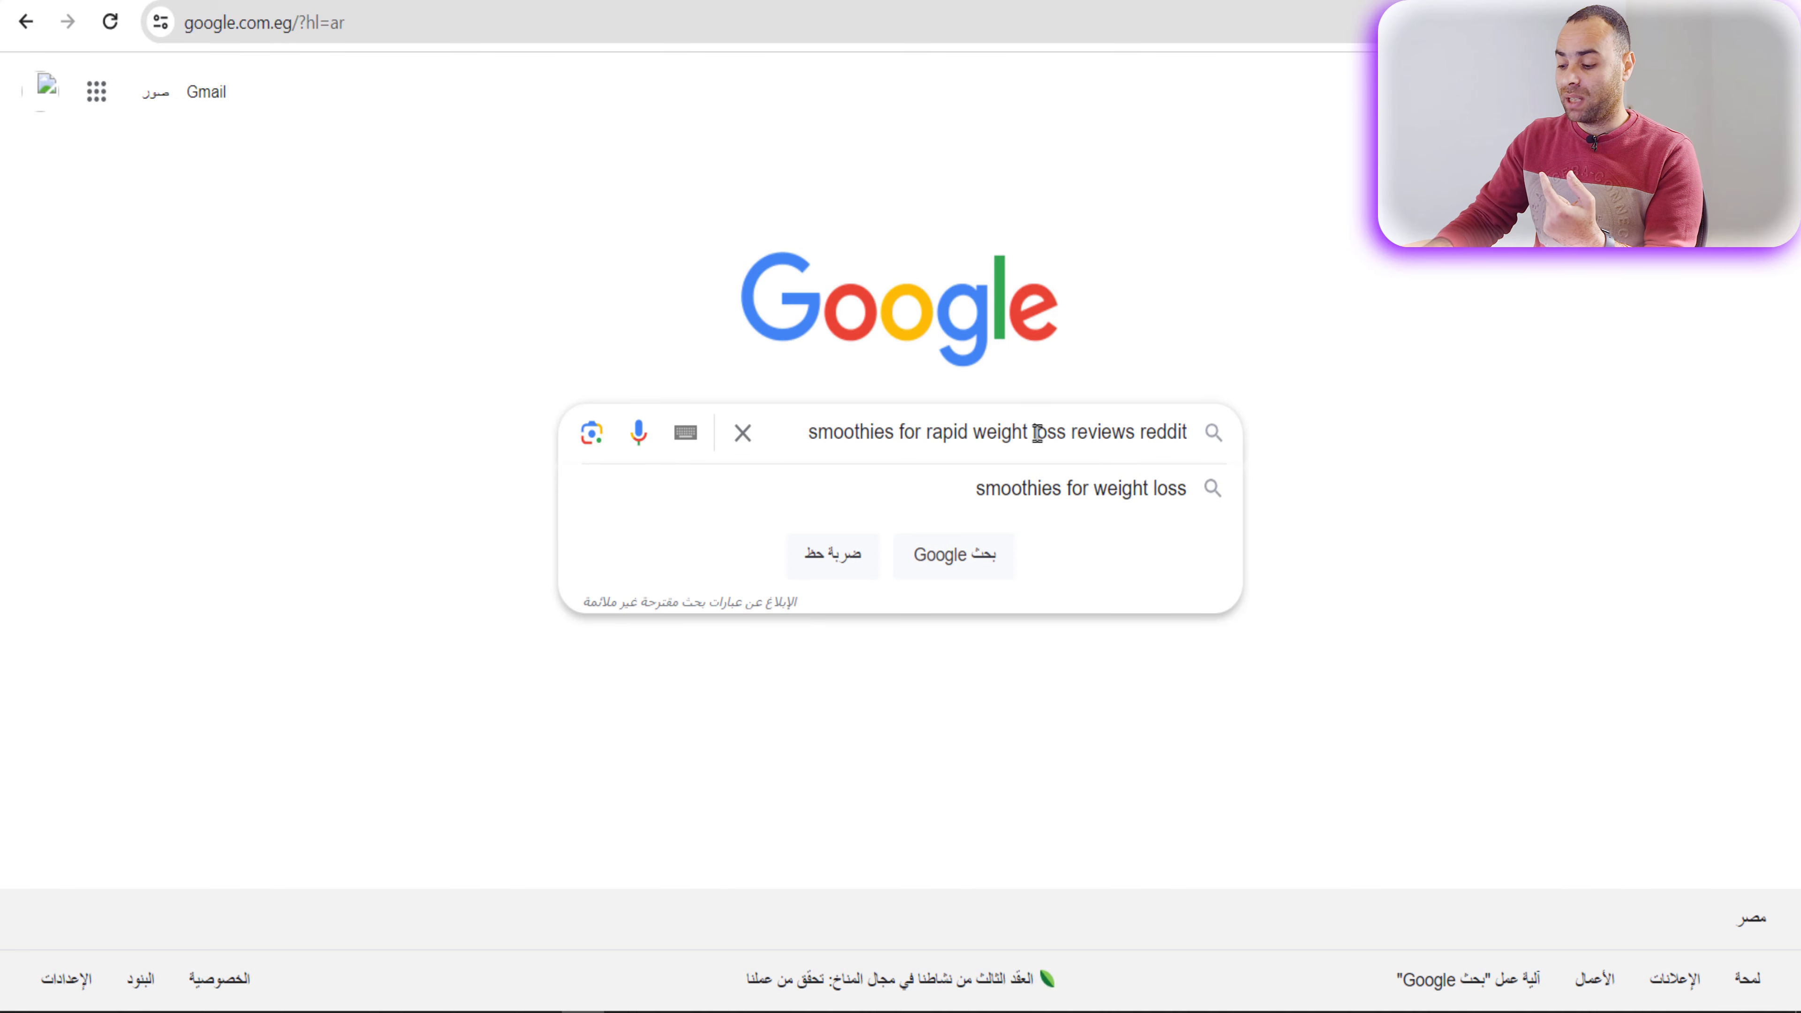
key("Return")
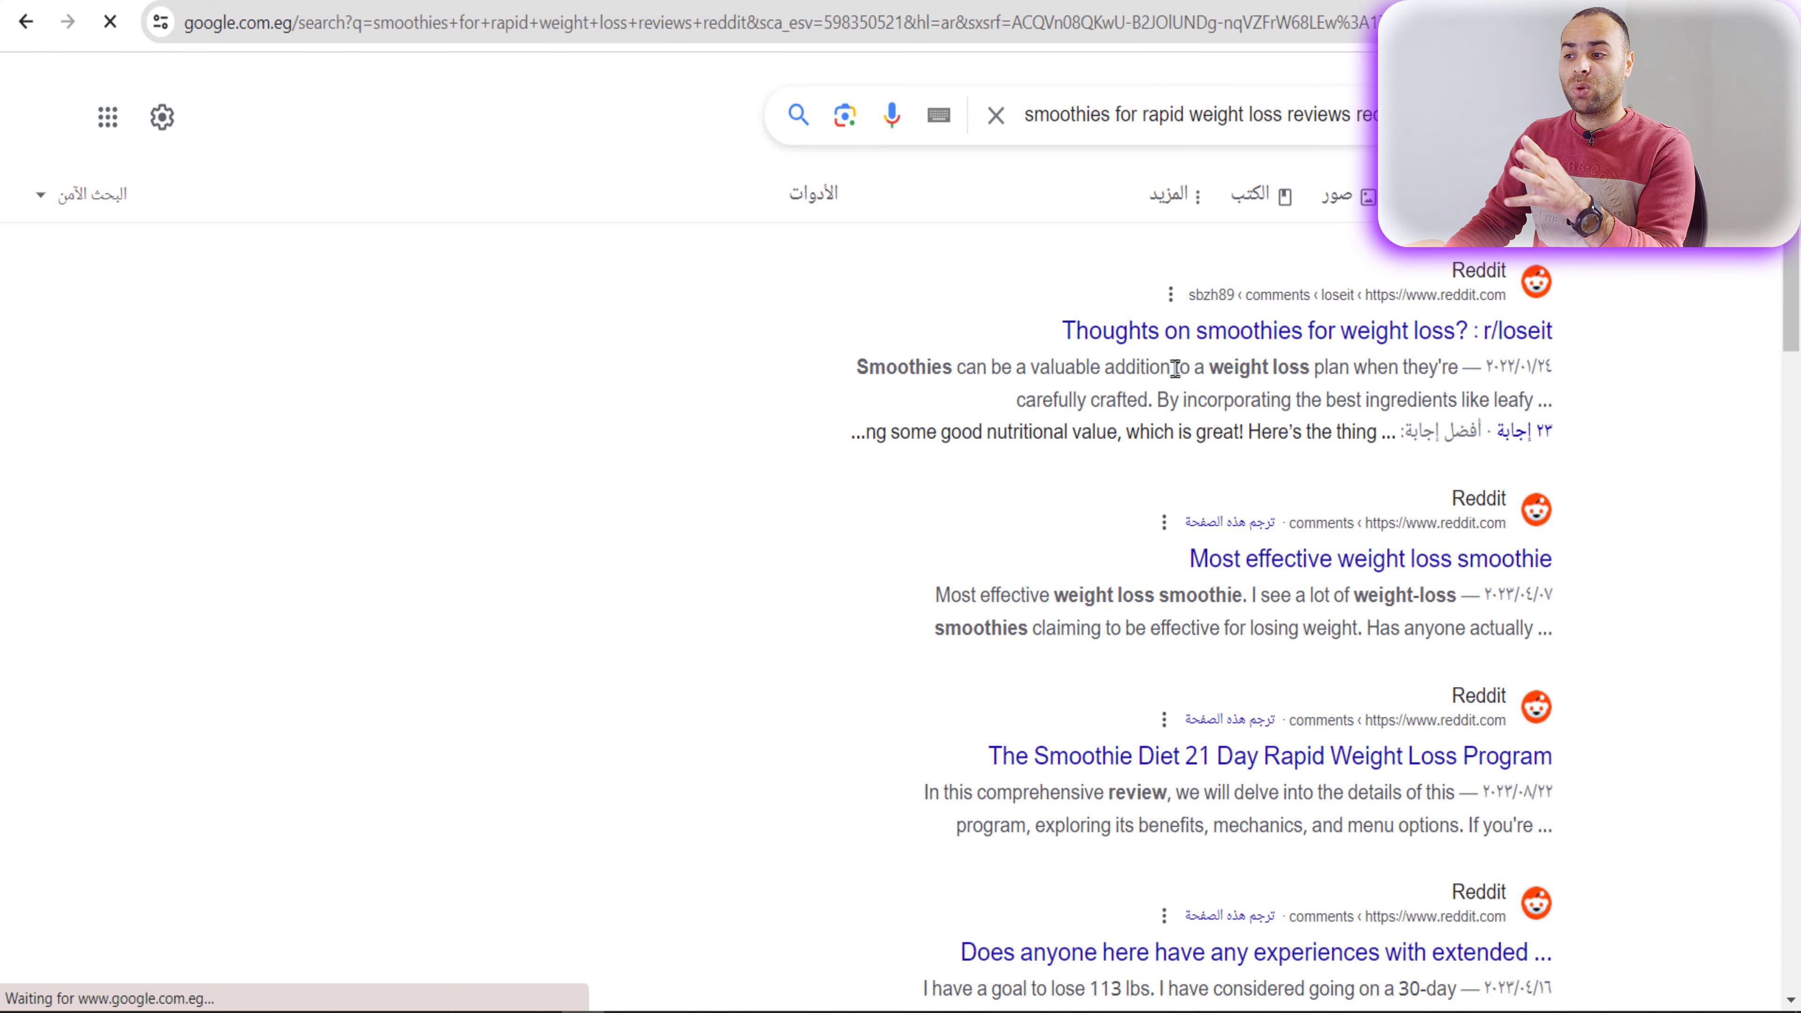
scroll(1163, 692, "down", 8)
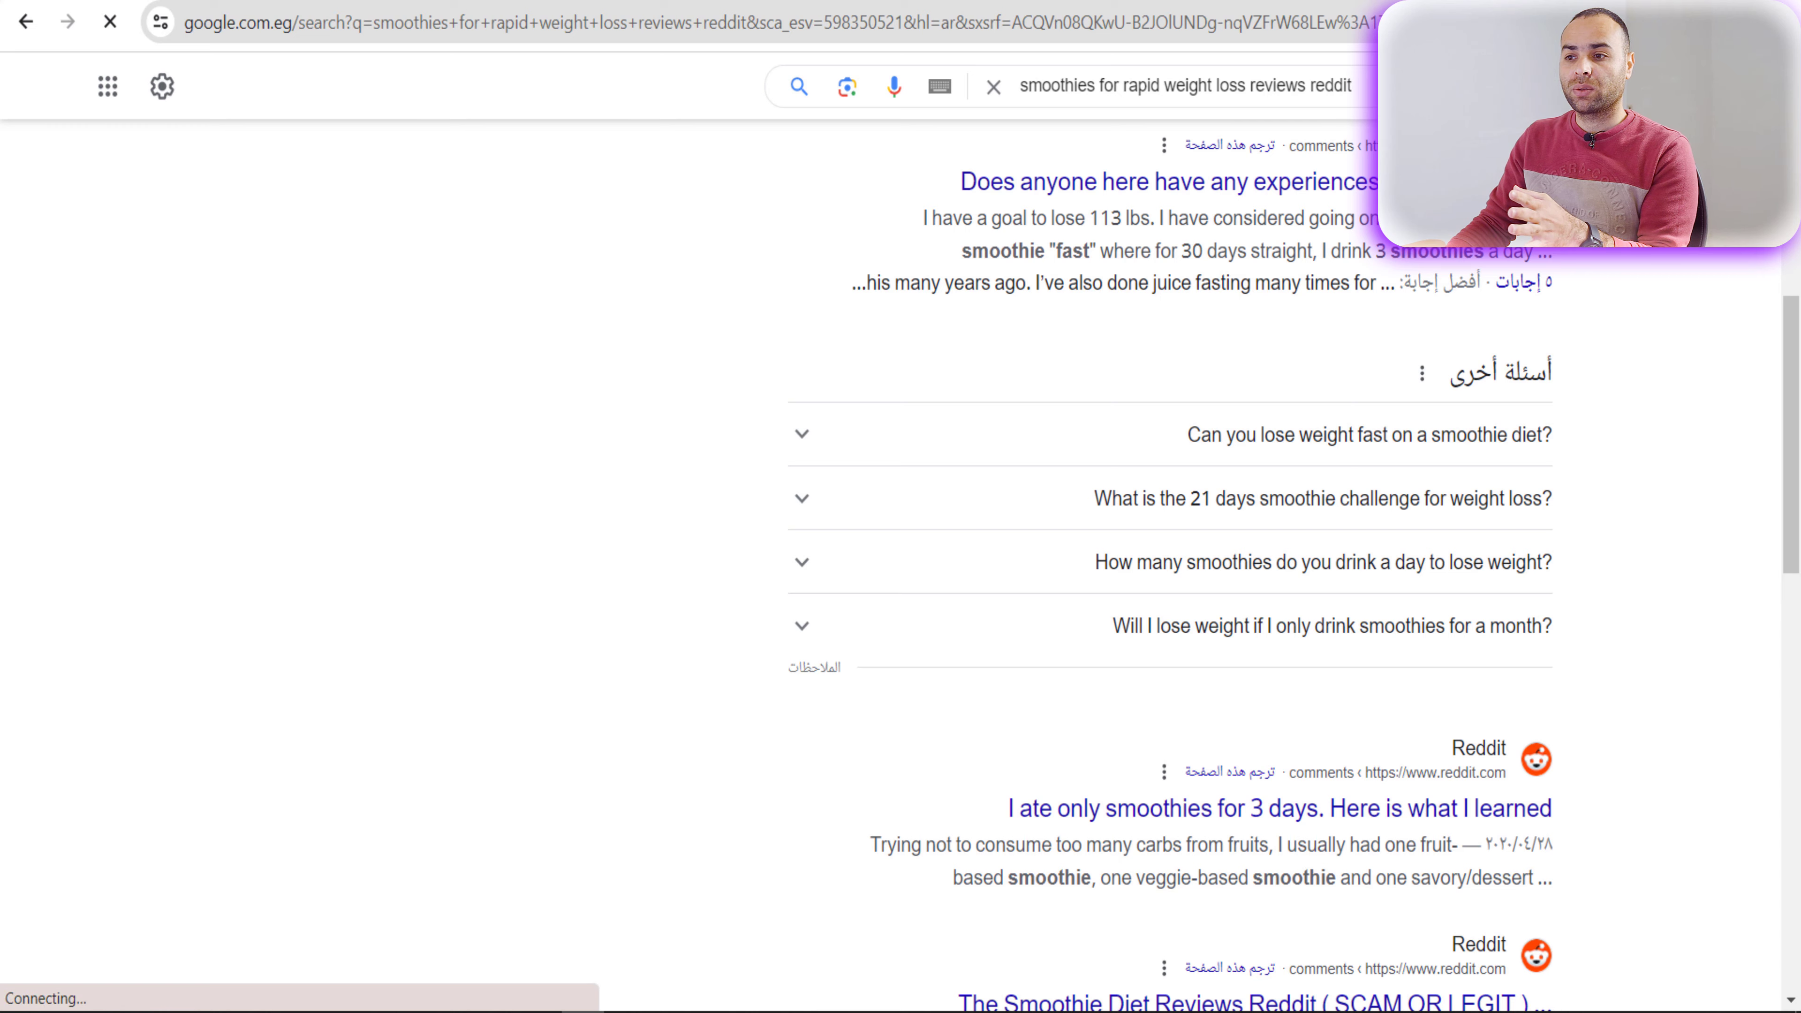
Step: Return to the results for "smoothies for rapid weight loss reviews" and review the listed videos and articles
key("alt+Left")
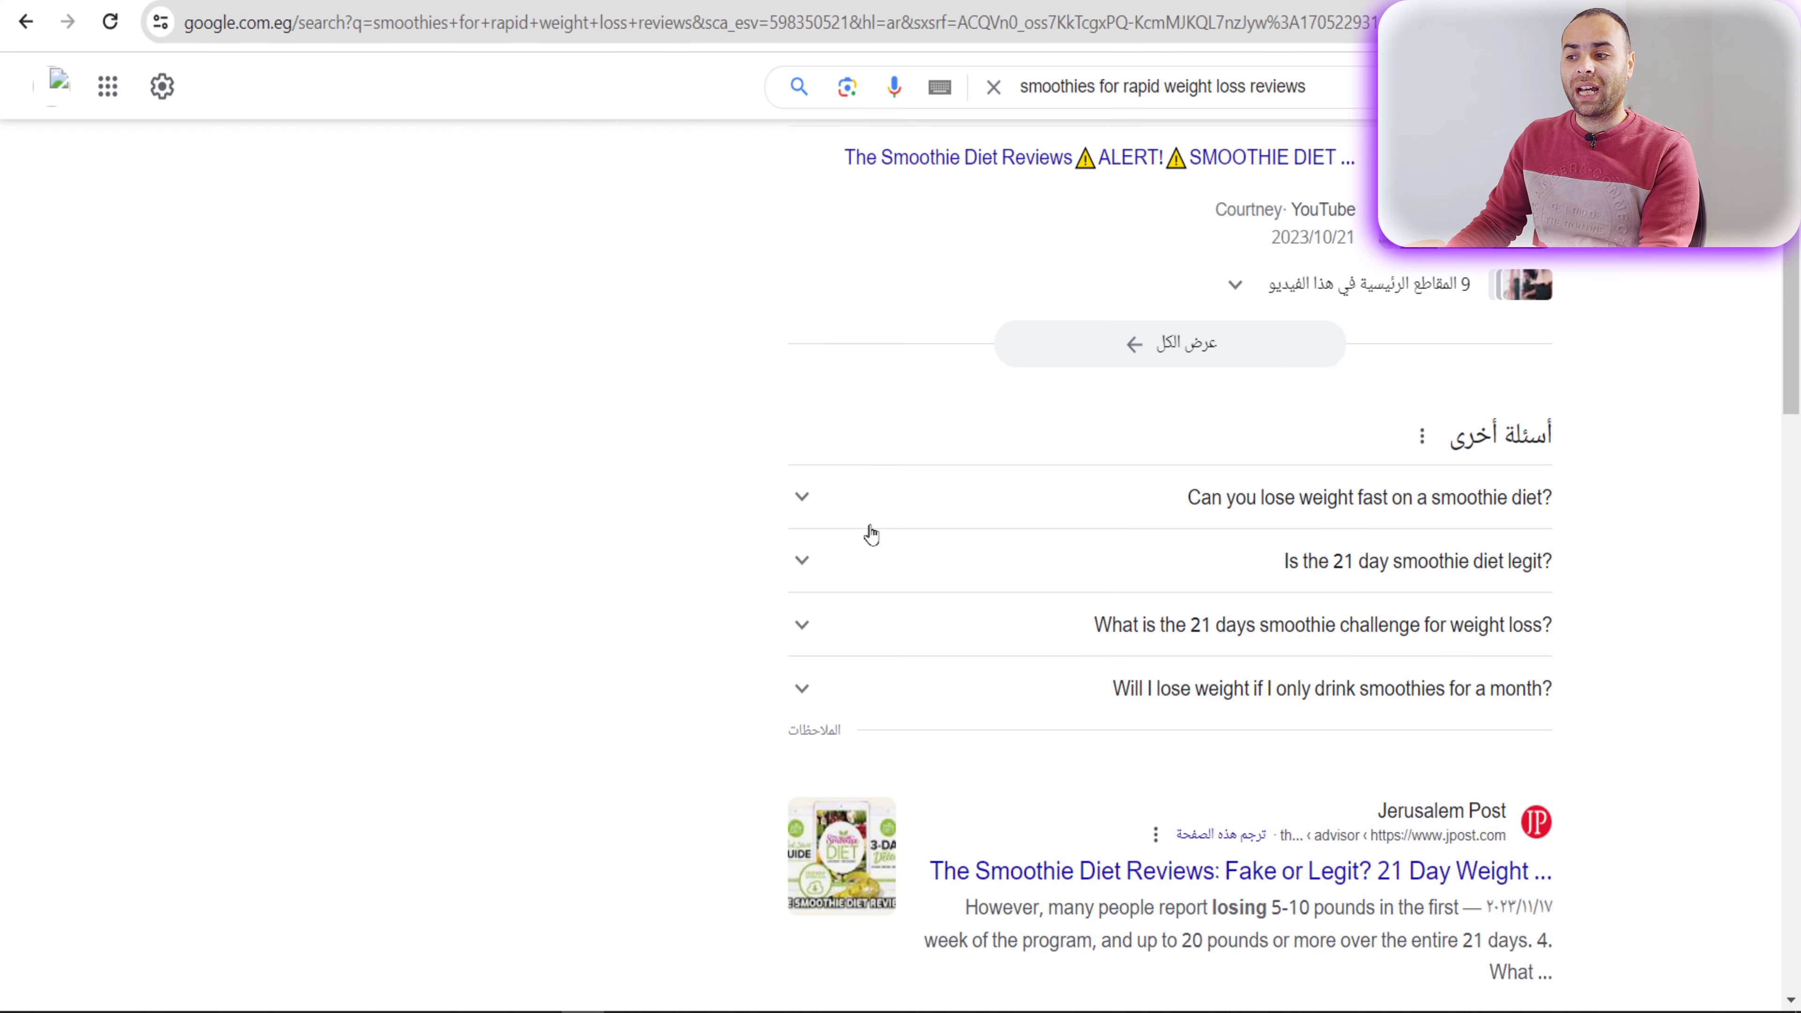
scroll(871, 534, "up", 7)
scroll(869, 530, "down", 4)
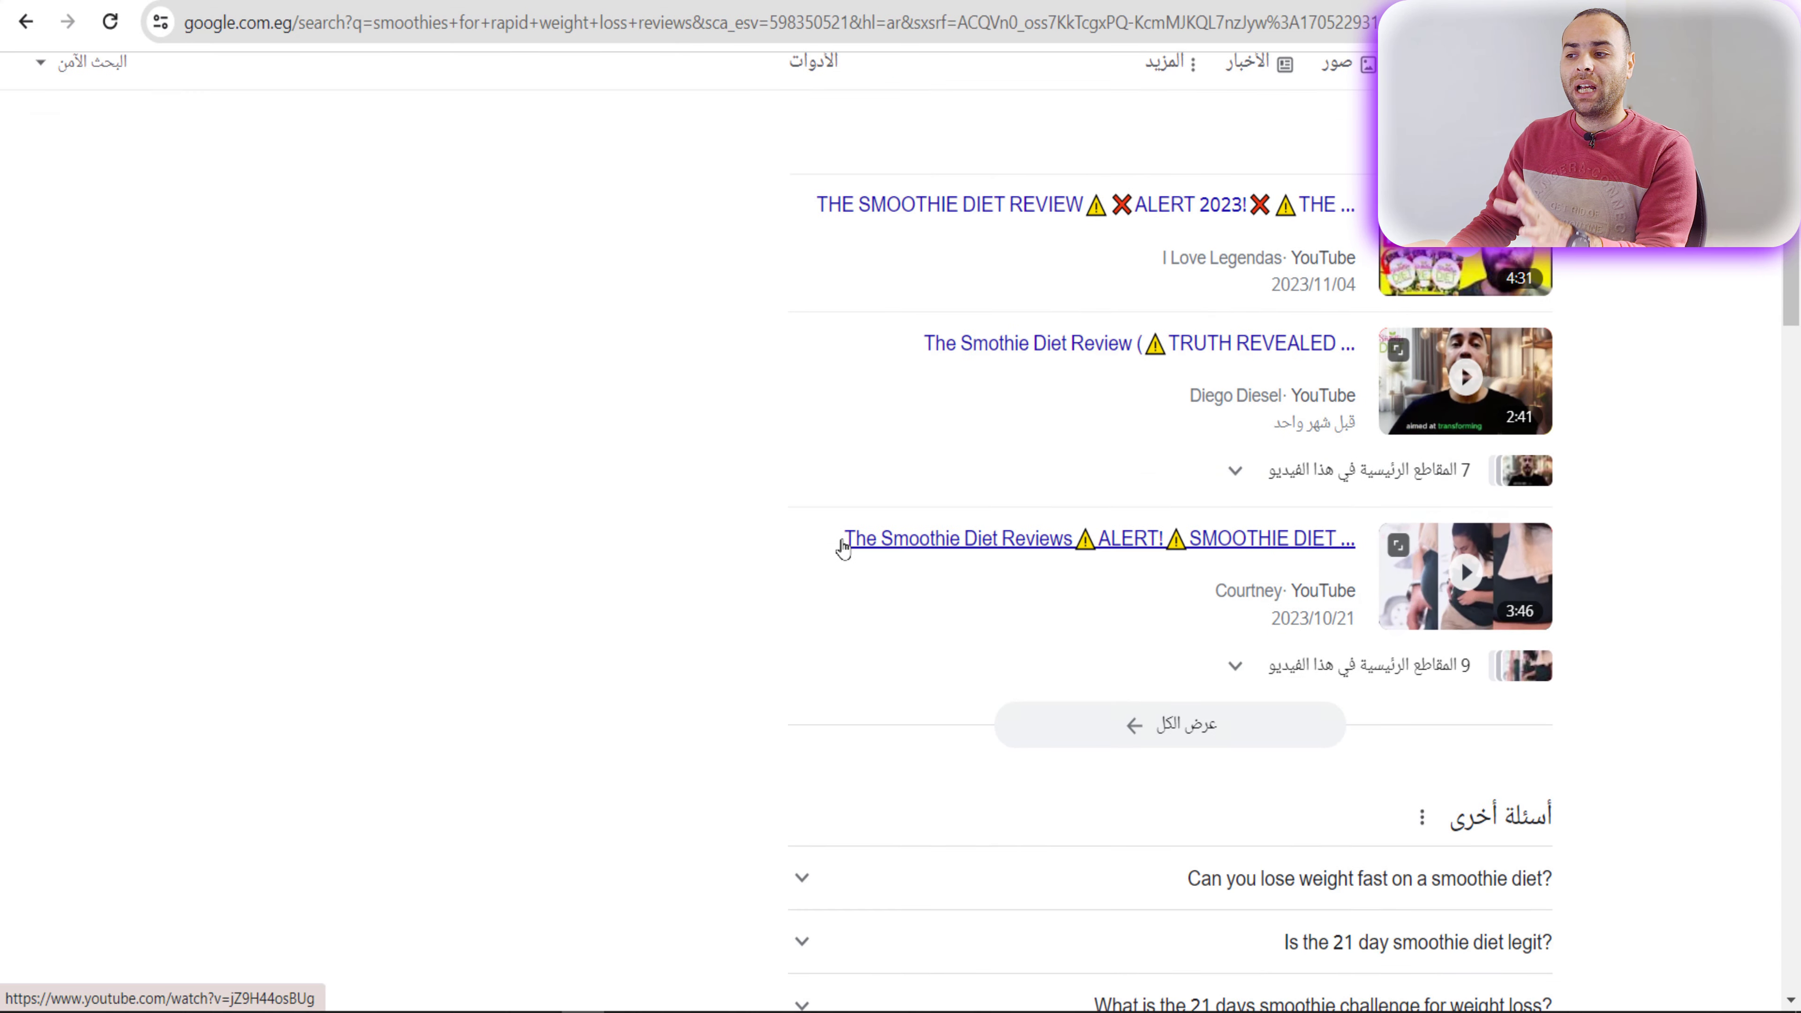
scroll(686, 547, "down", 10)
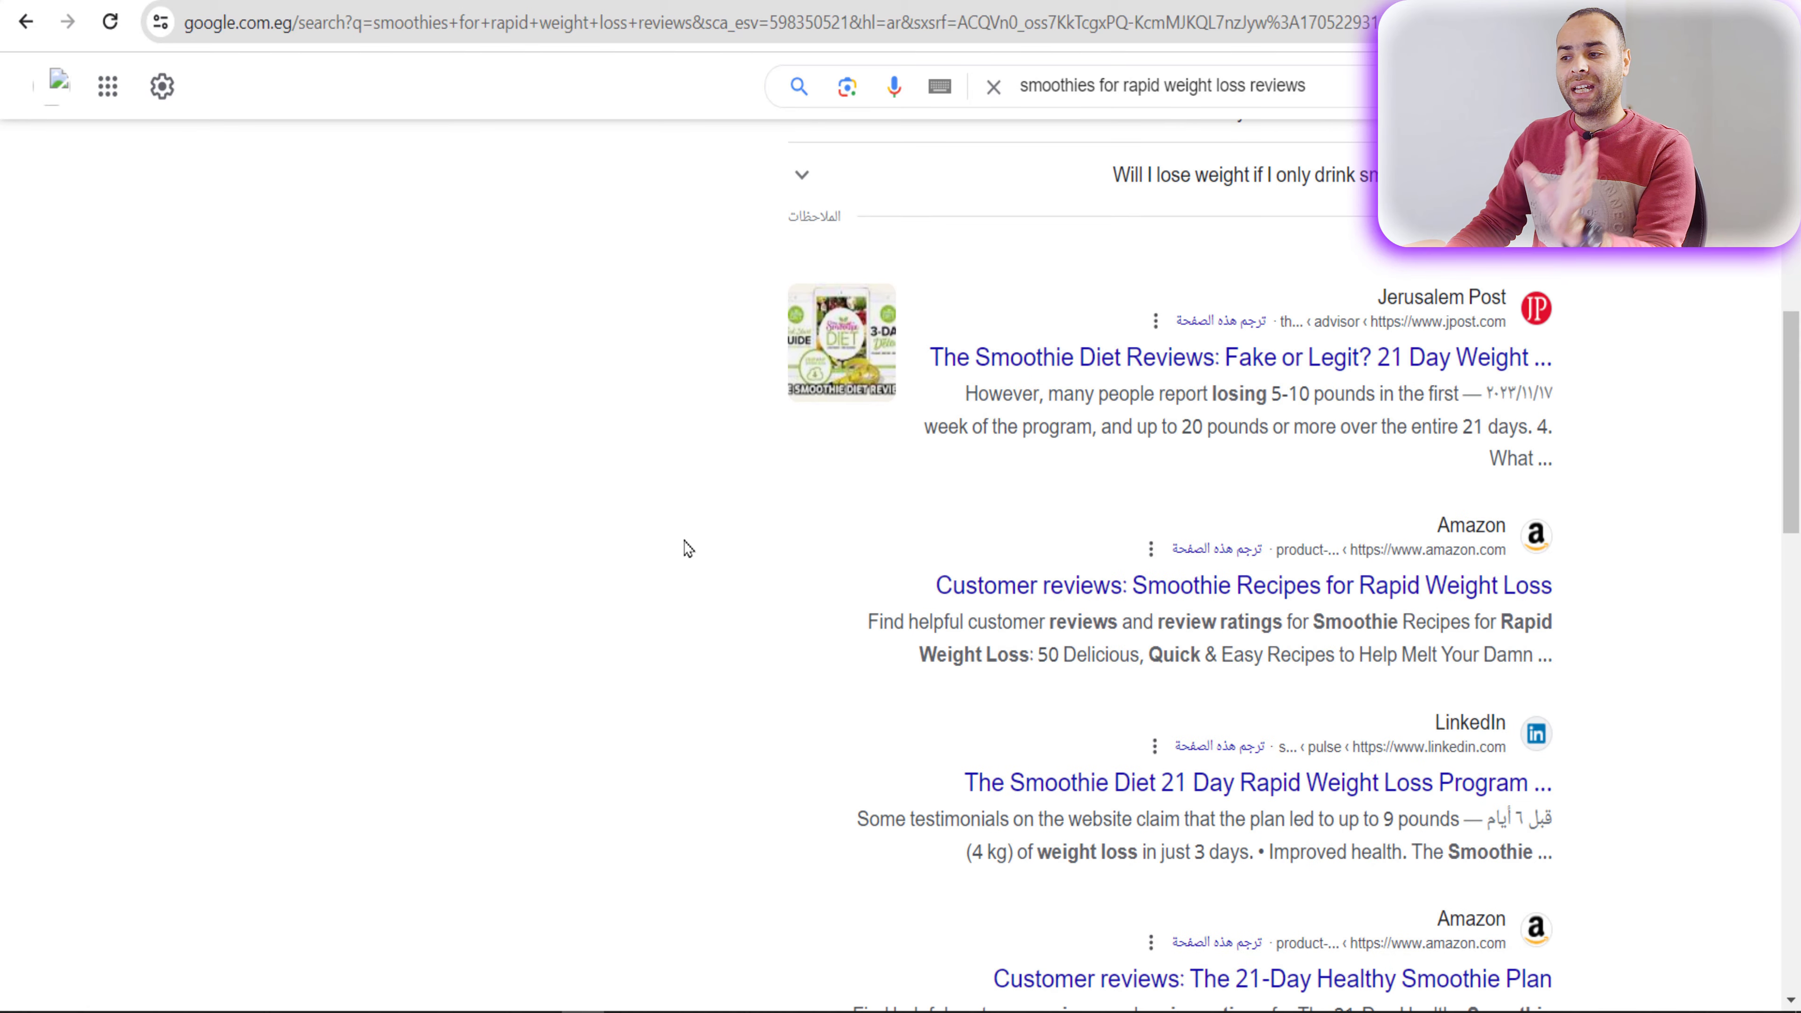
Step: Look over the Google results and open the Medium article "Delicious, Easy-To-Make Smoothies For Rapid Weight Loss" in a new tab
scroll(709, 531, "down", 4)
scroll(993, 780, "down", 10)
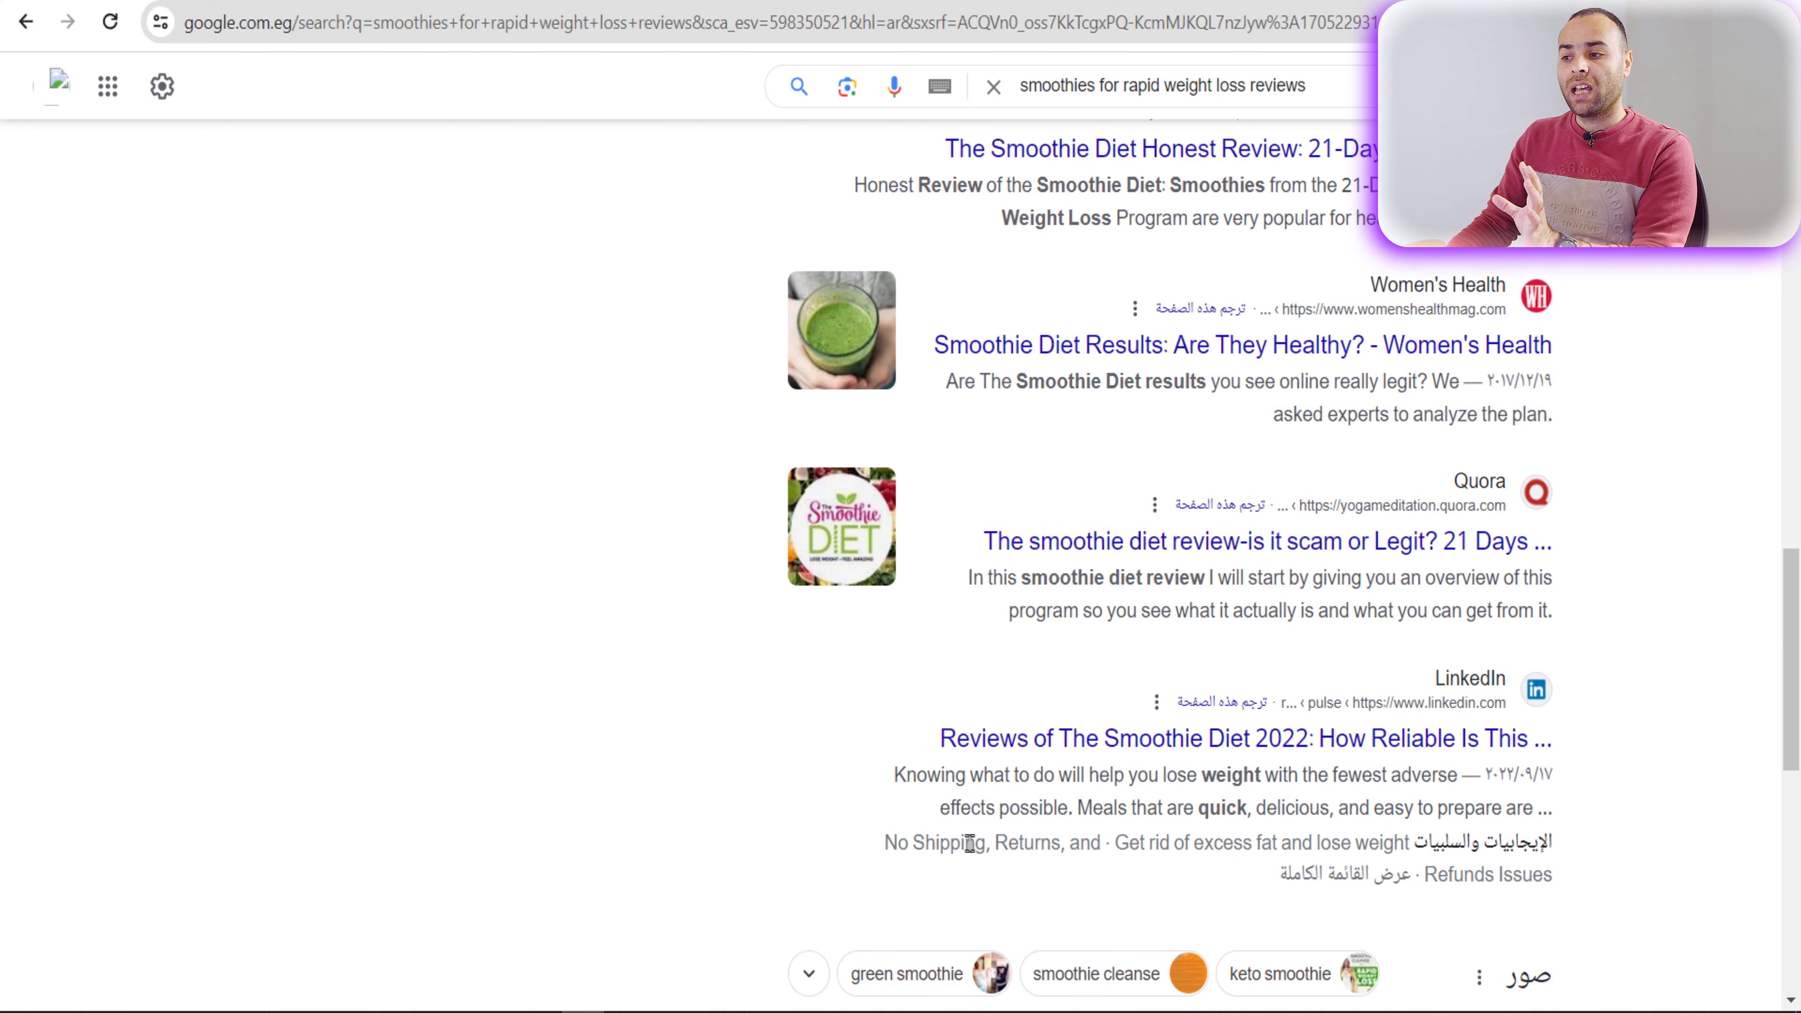
scroll(970, 842, "down", 7)
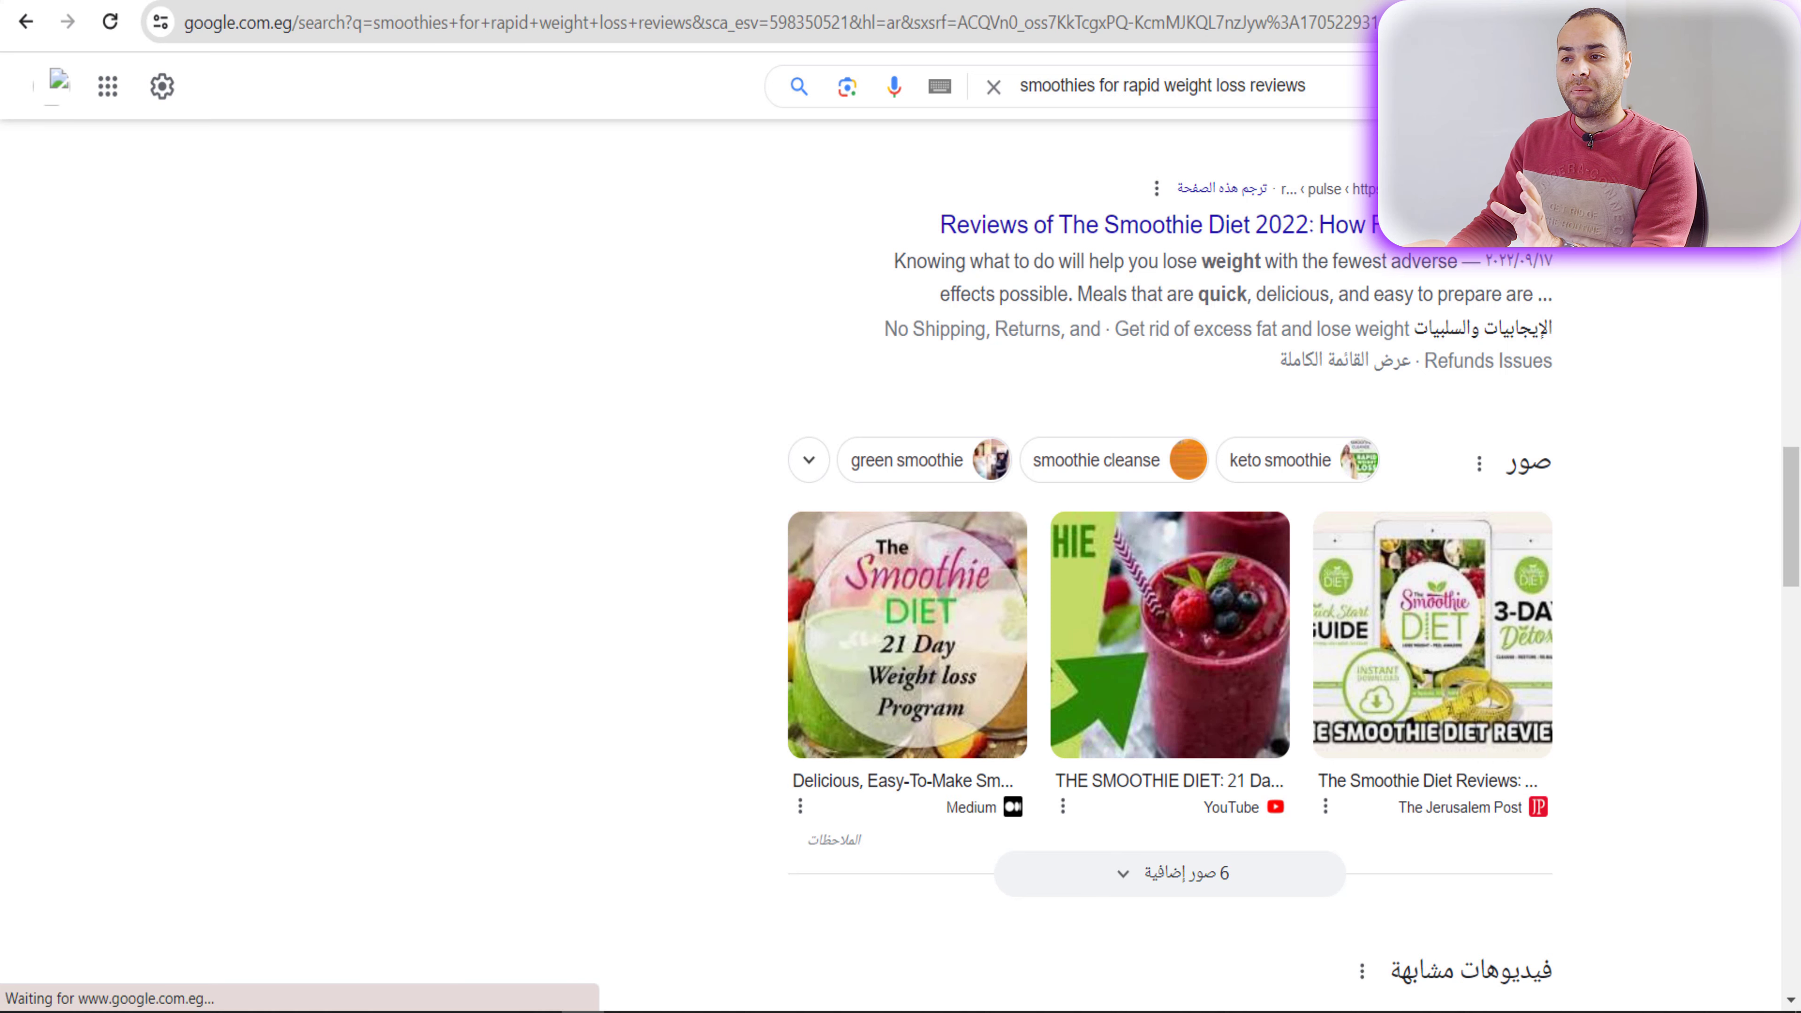
right_click(1299, 349)
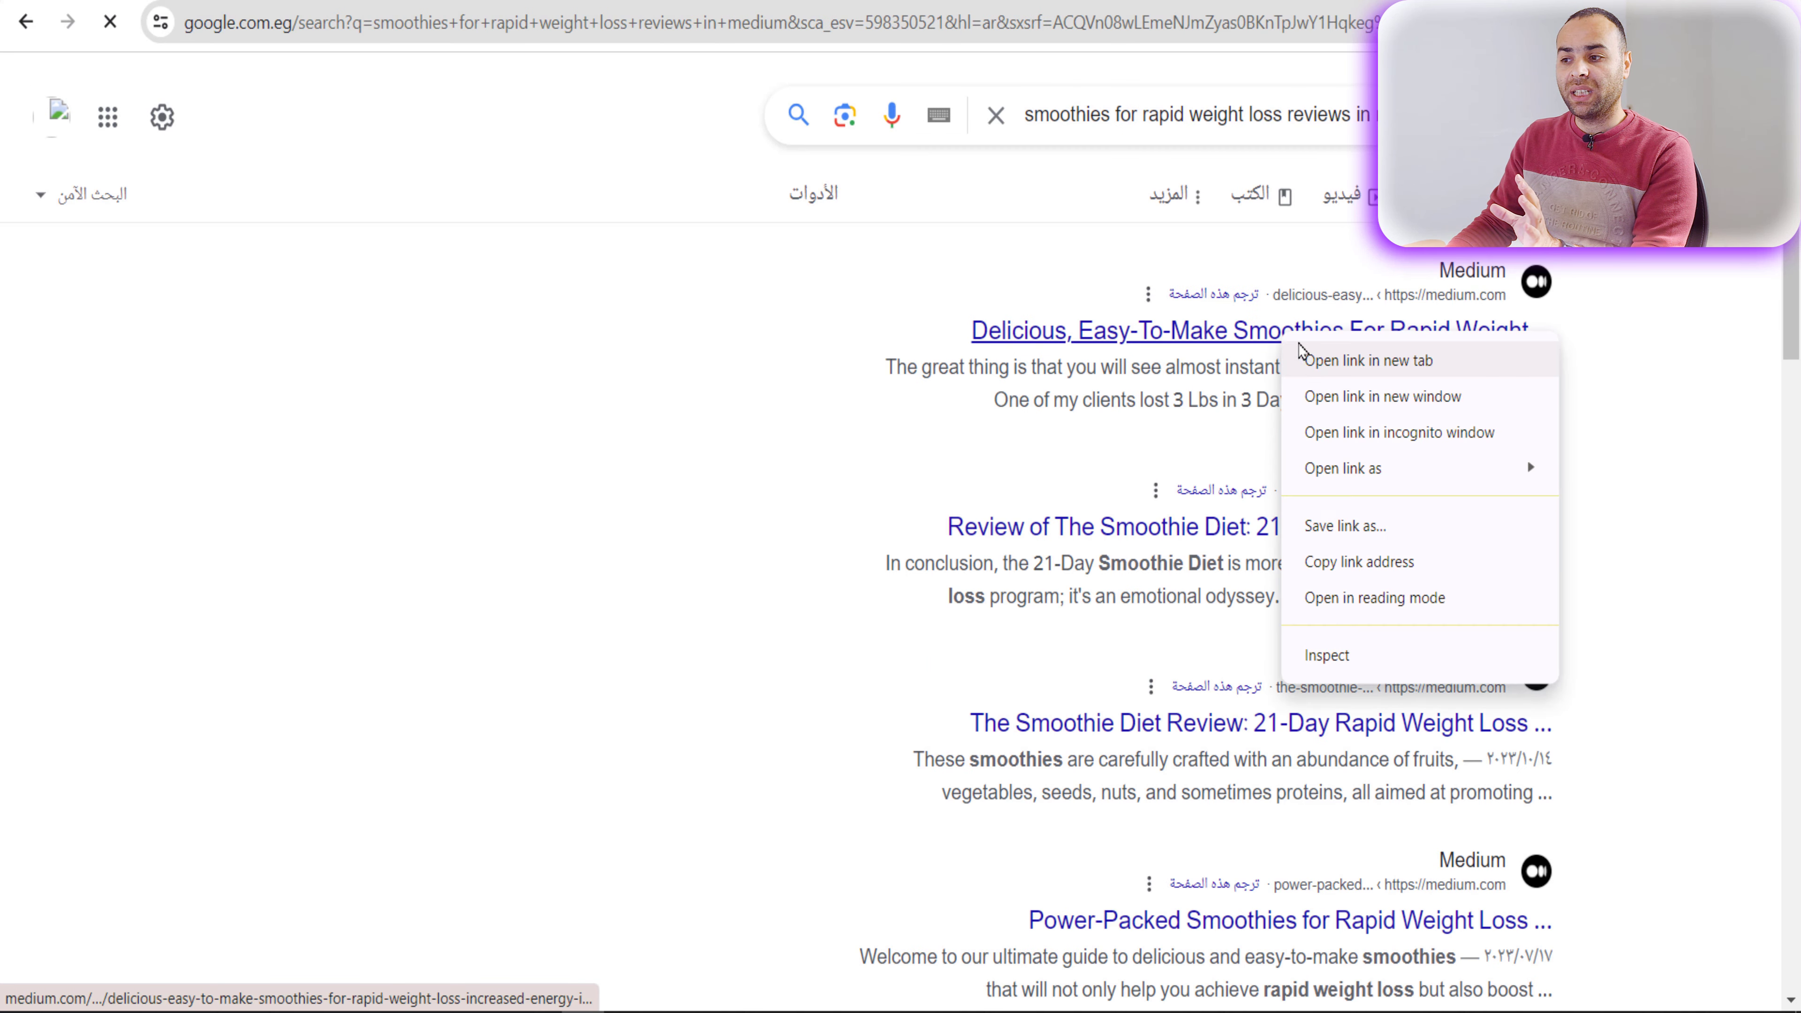
left_click(1301, 358)
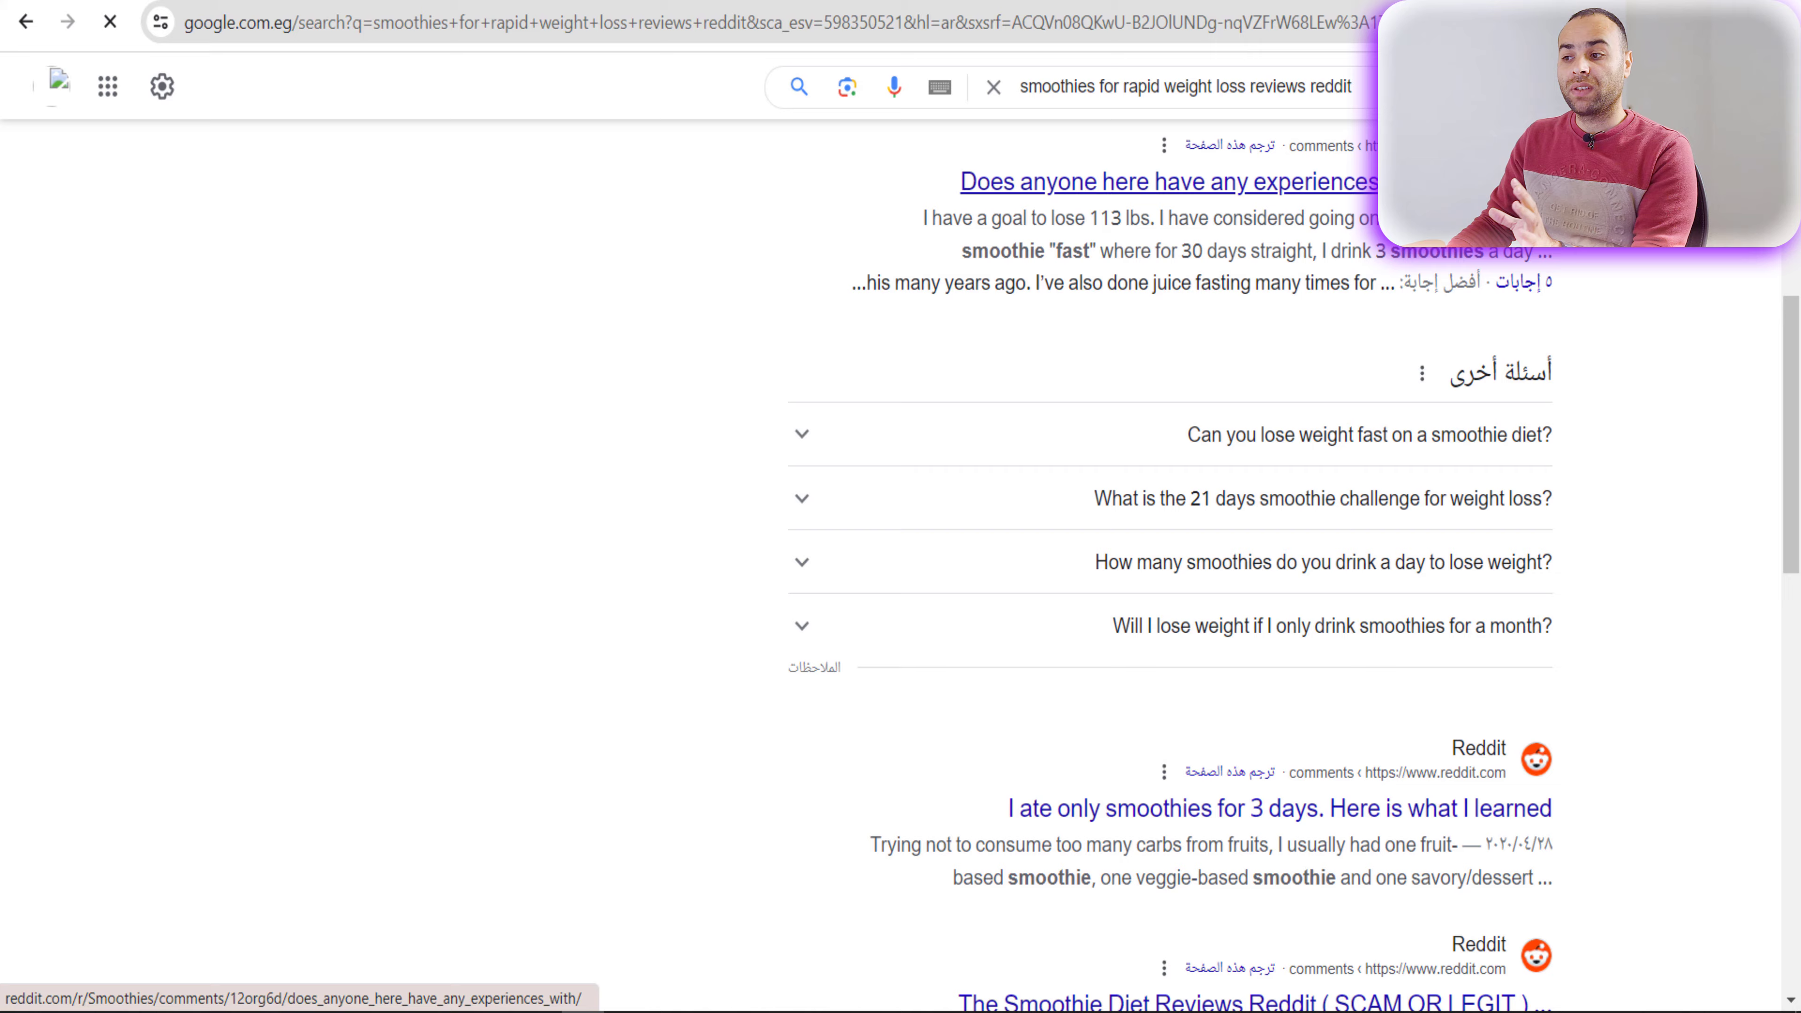
scroll(1170, 497, "up", 4)
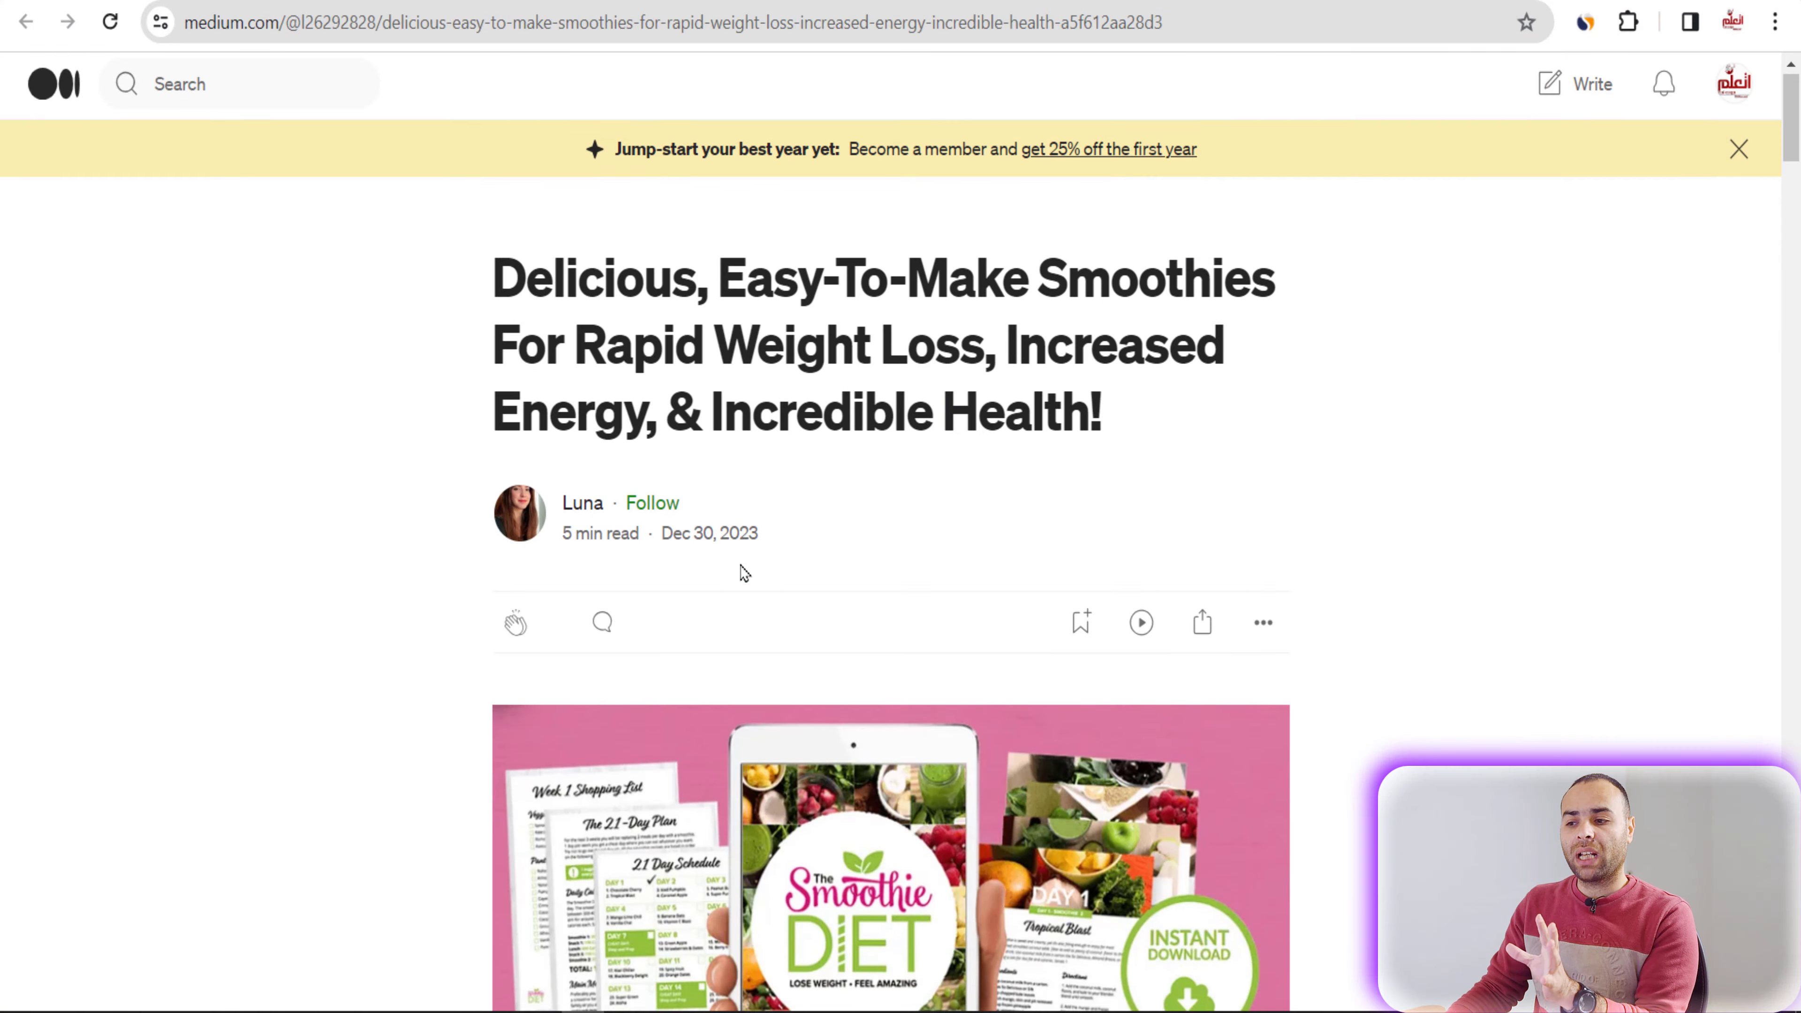
Step: Look through the Medium article and copy its body text, beginning at "Smoothie Diet Recipes To Lose 20 Pounds Just a Week"
scroll(740, 568, "down", 5)
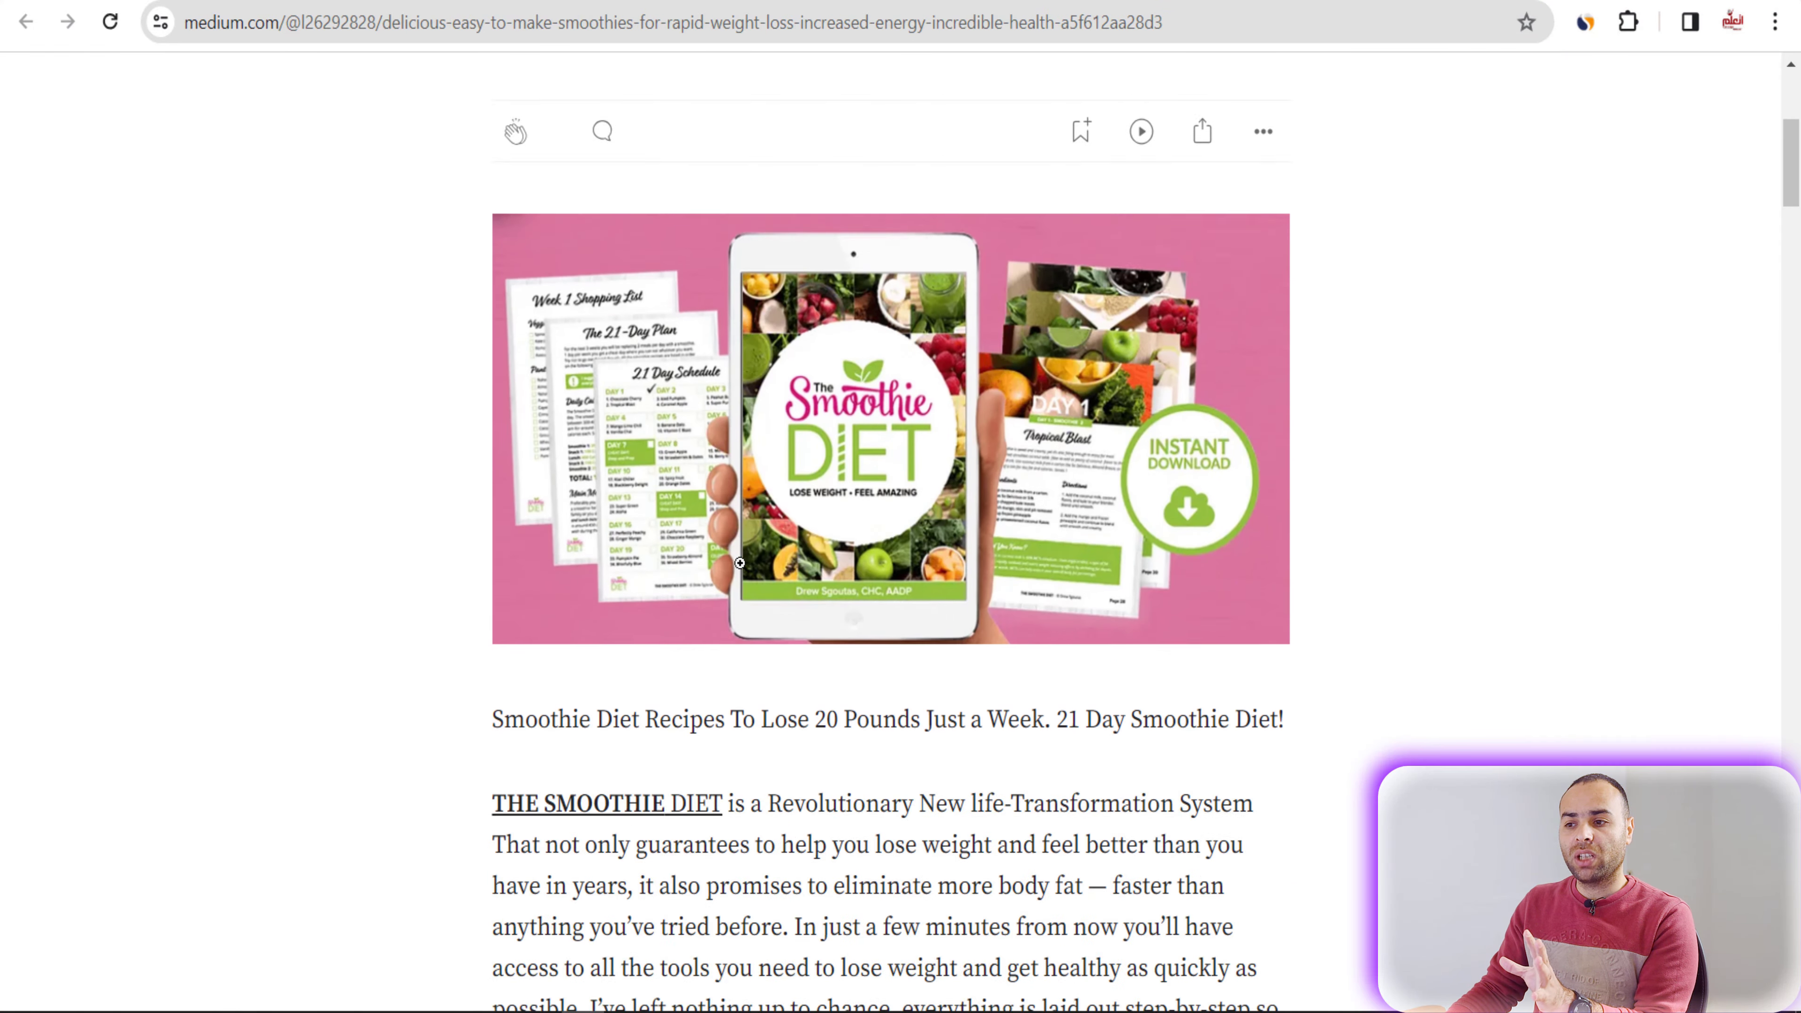
scroll(740, 562, "down", 15)
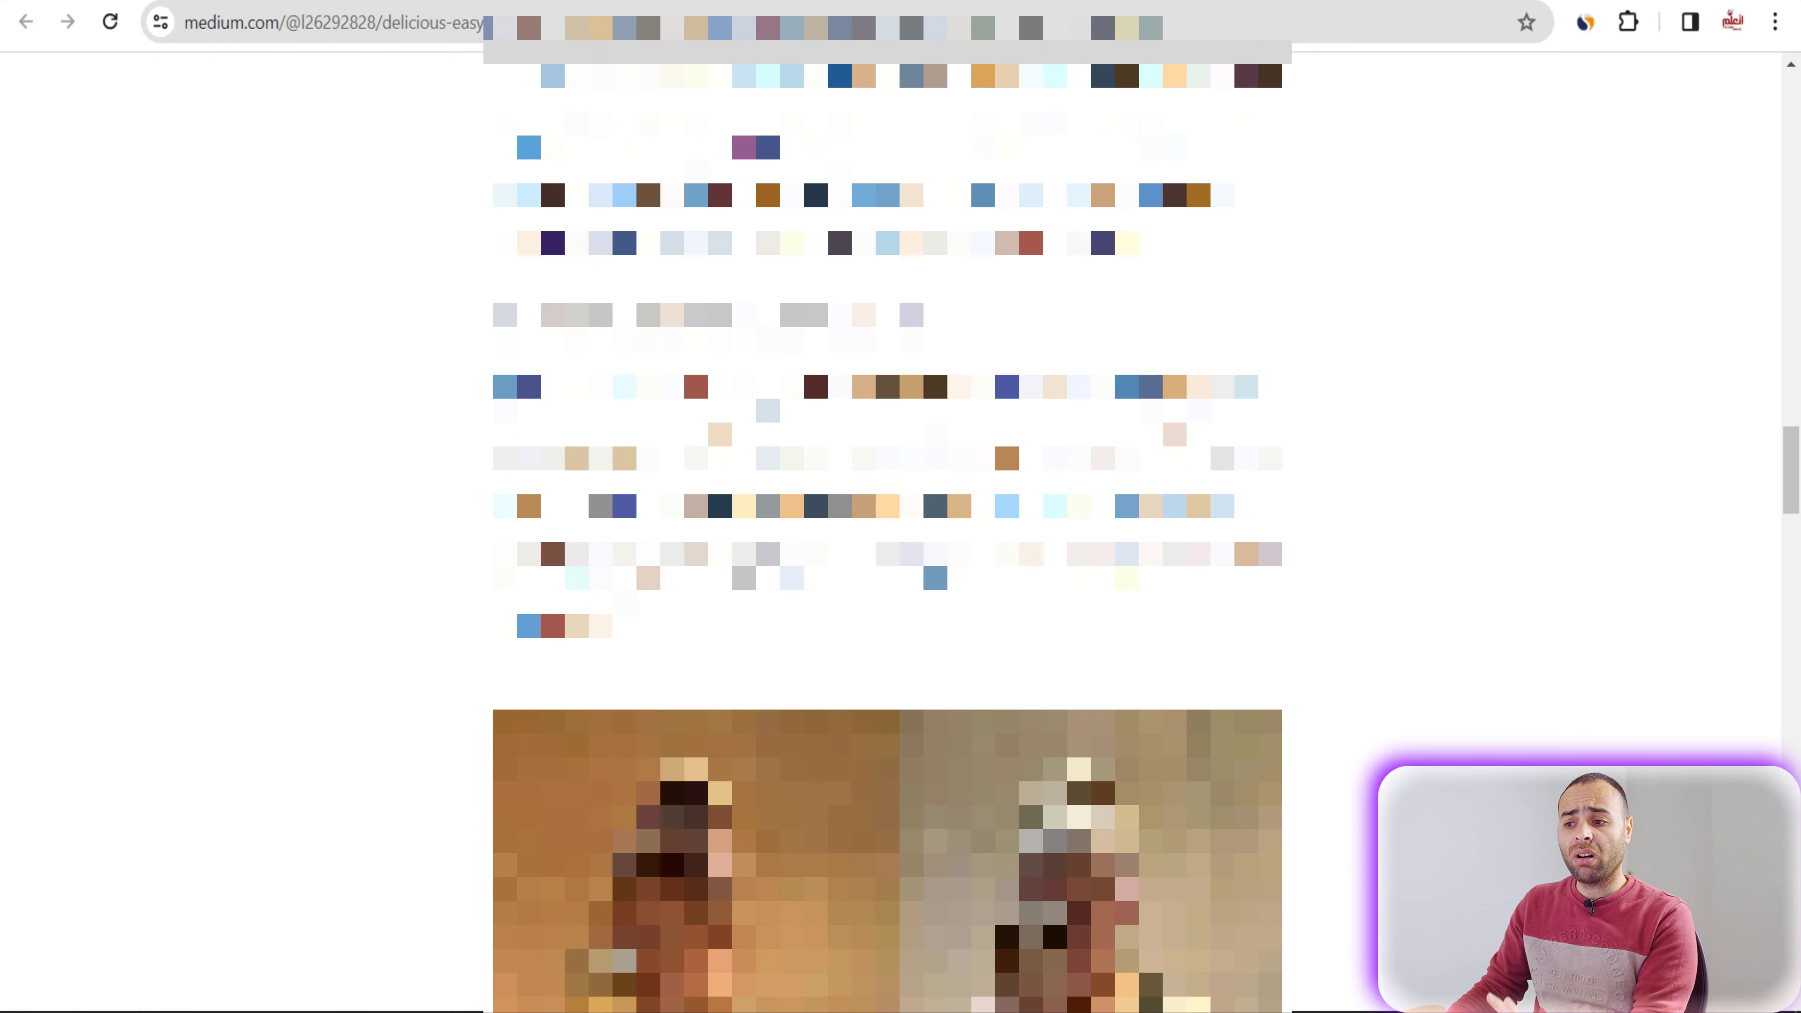
scroll(740, 574, "down", 20)
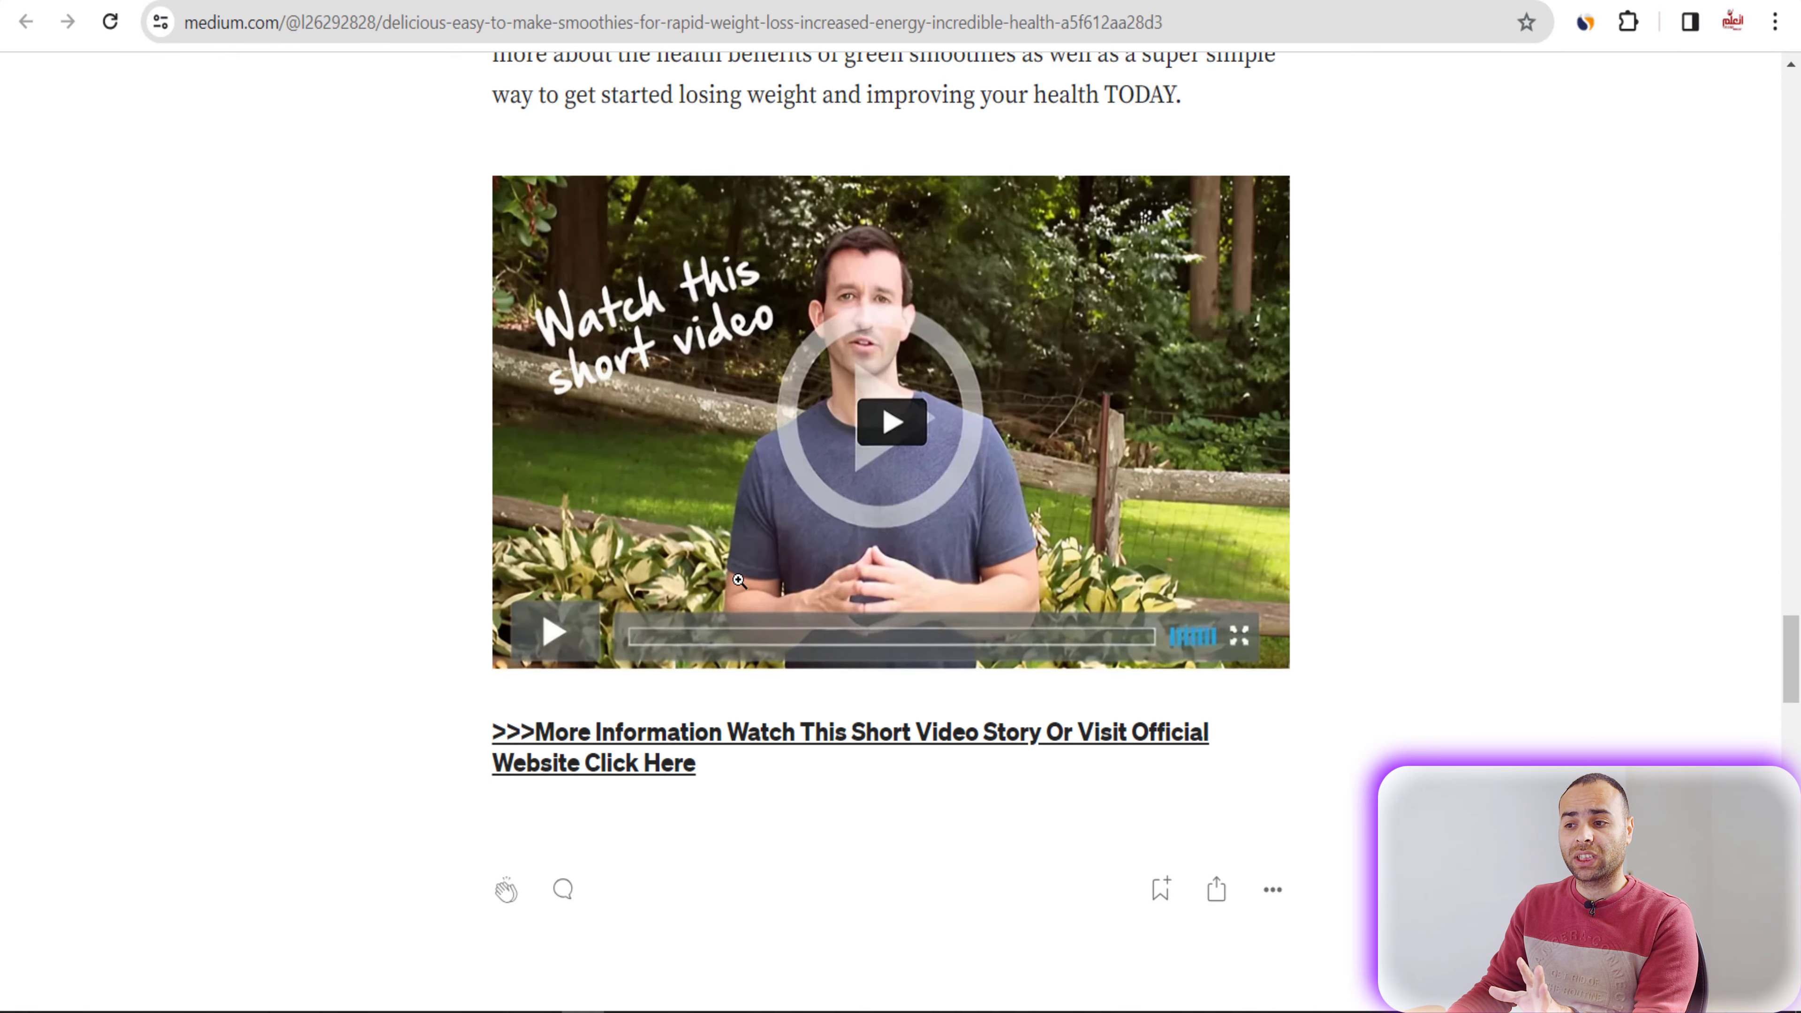
scroll(740, 580, "up", 6)
left_click_drag(1226, 627, 430, 262)
right_click(543, 263)
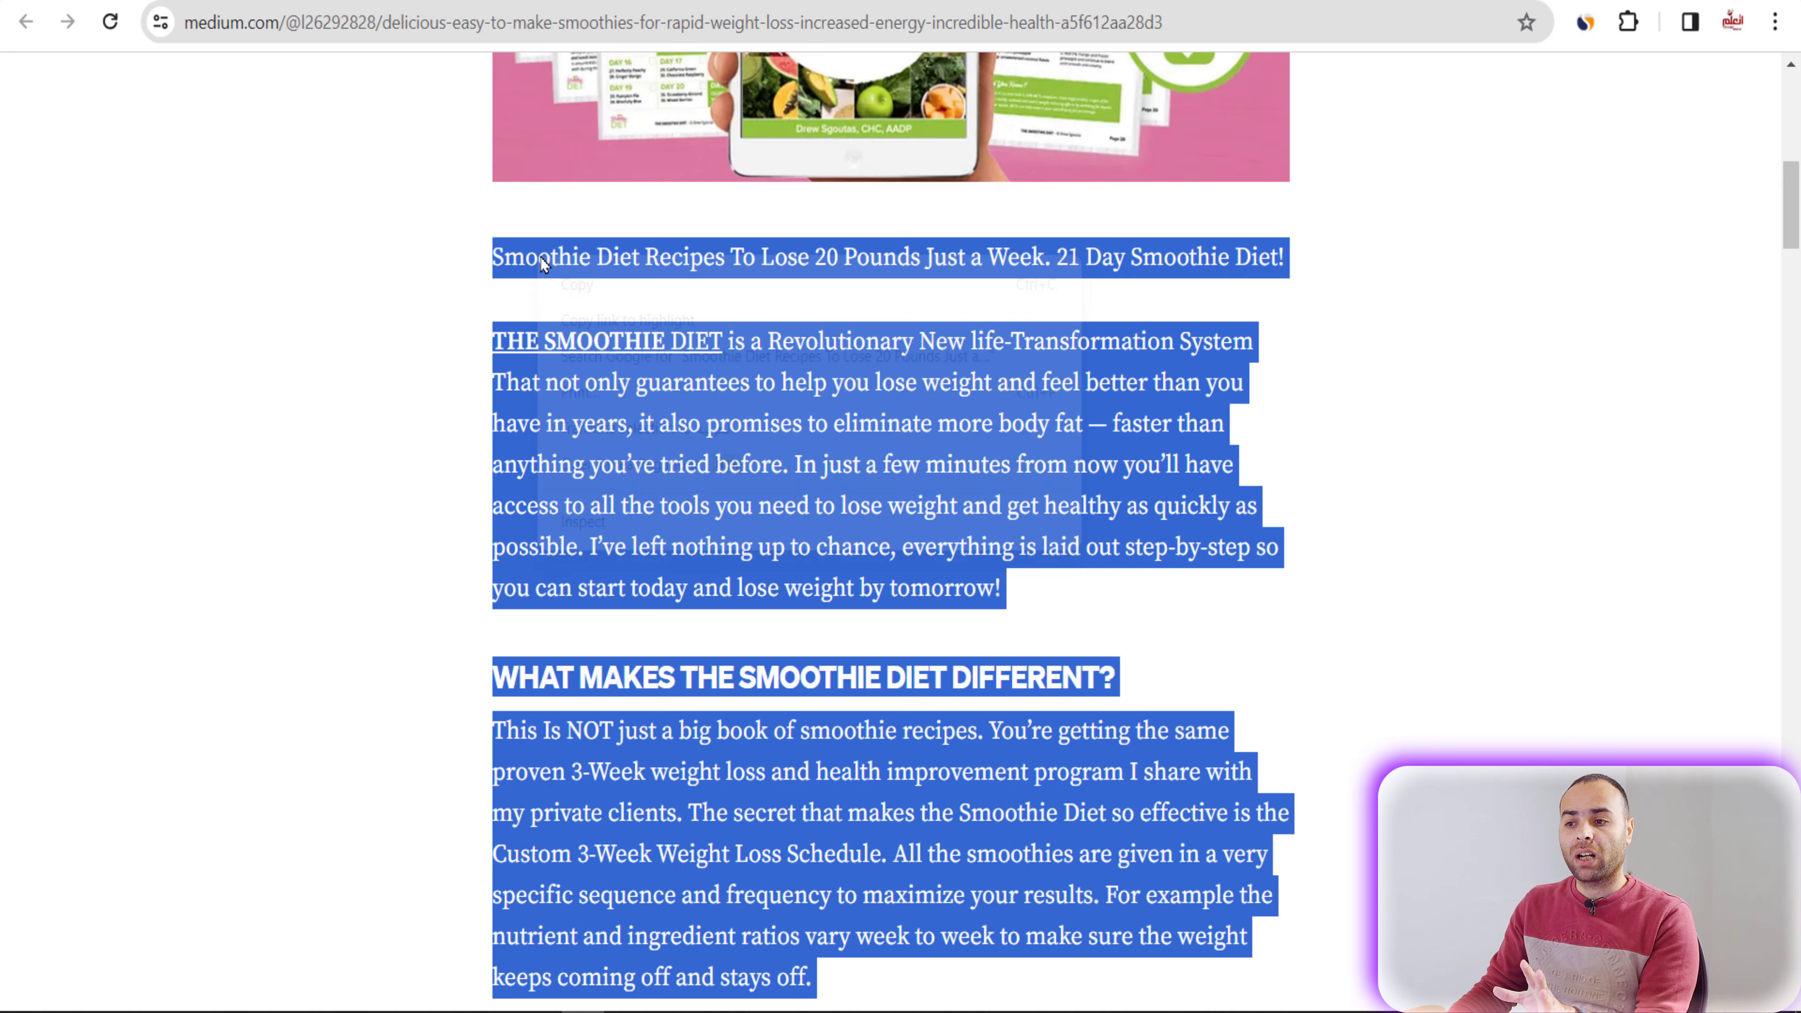
left_click(576, 283)
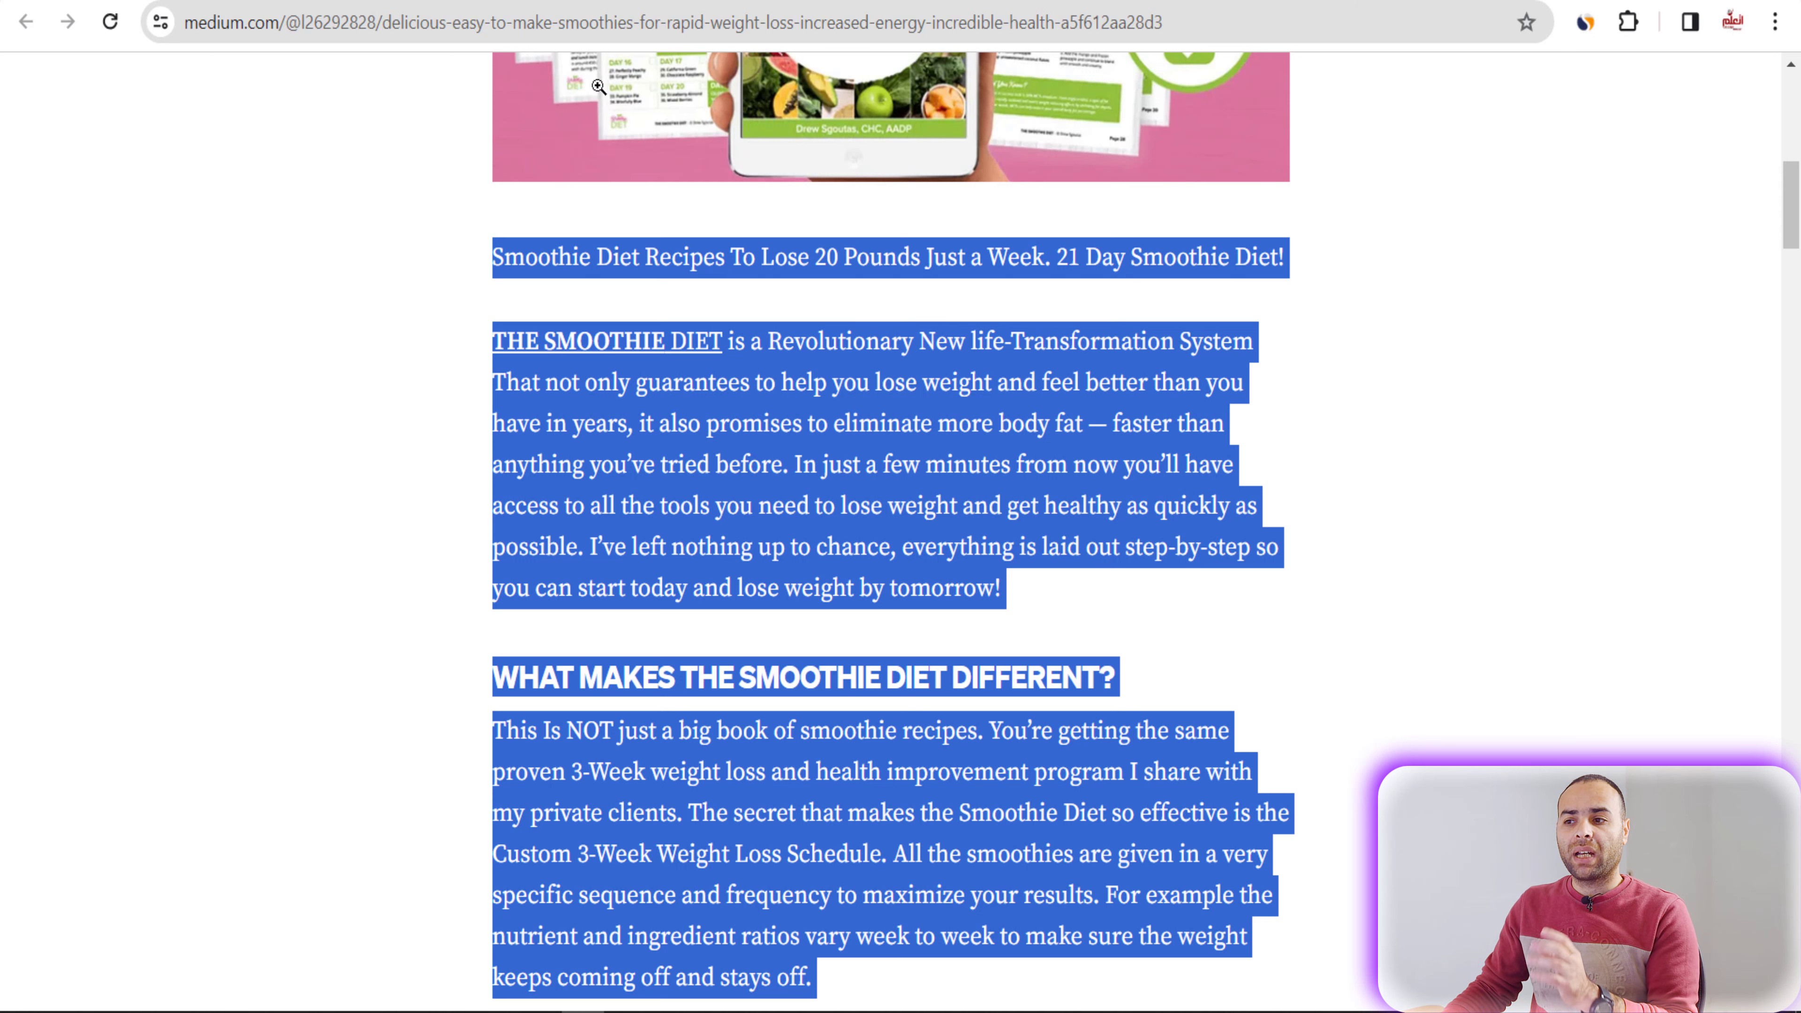
Step: Switch to the QuillBot Paraphraser and paste the copied article text into the input area
key("ctrl+Tab")
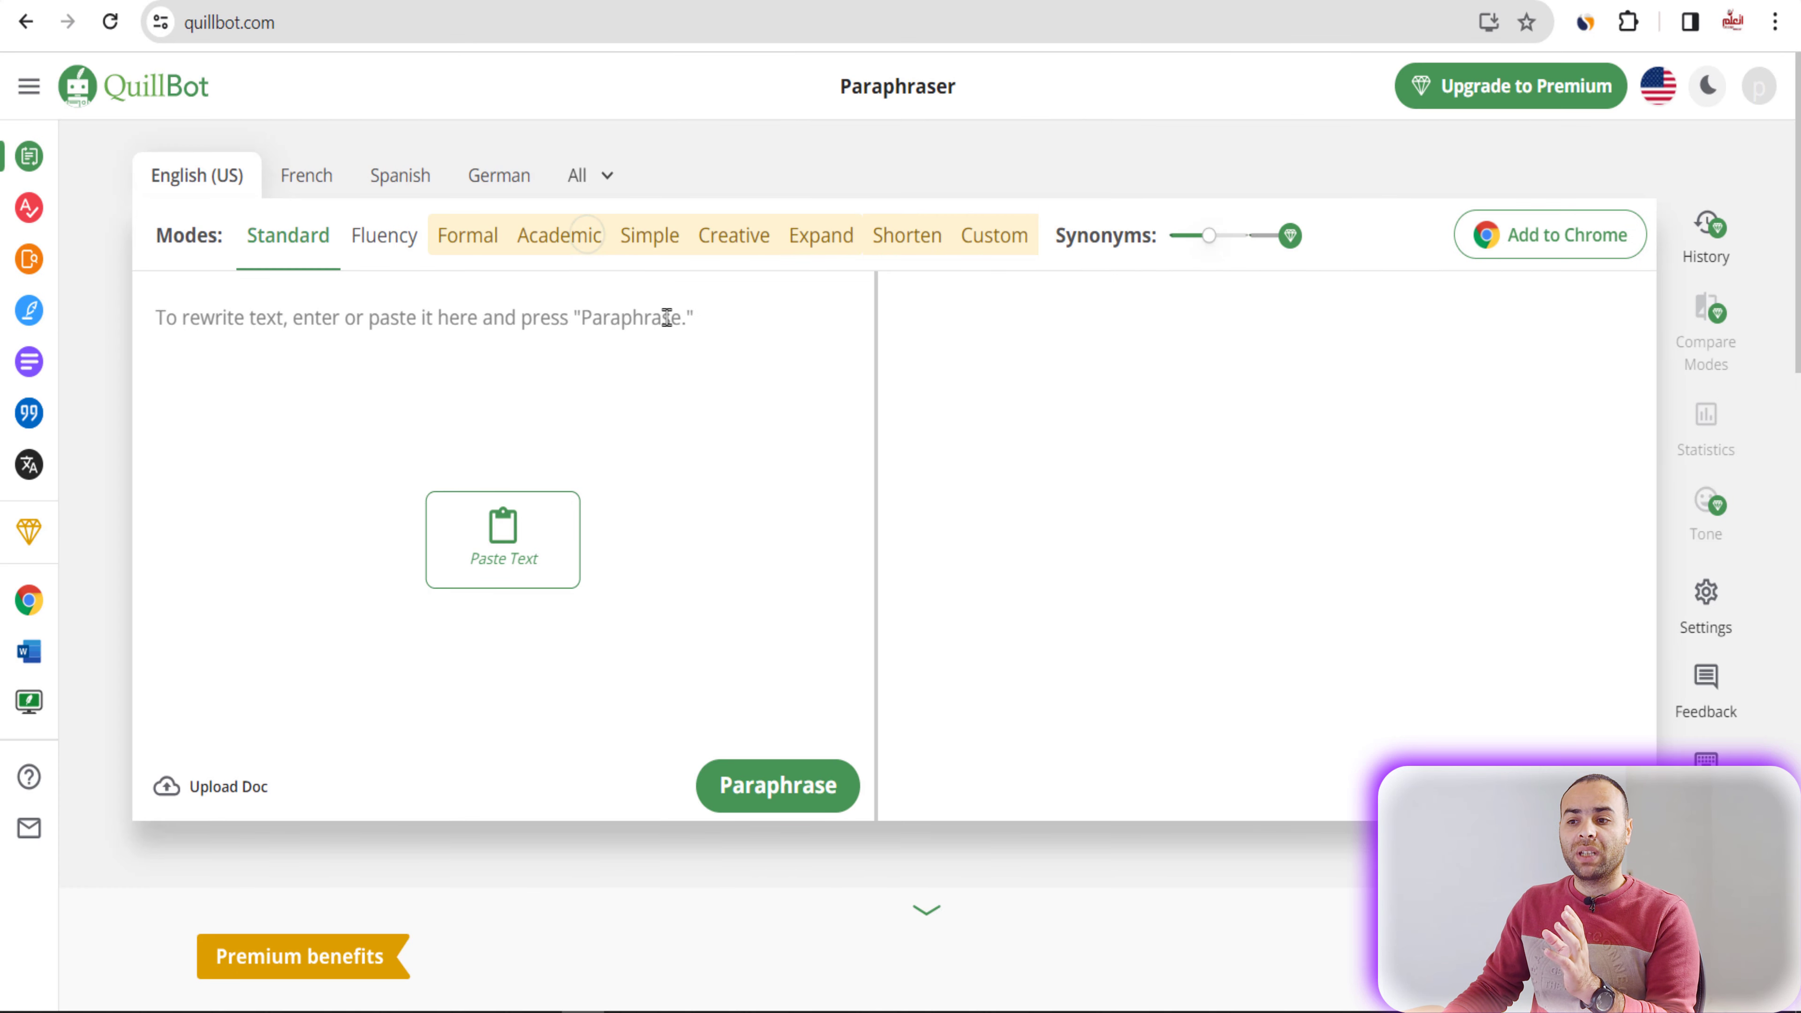
left_click(587, 235)
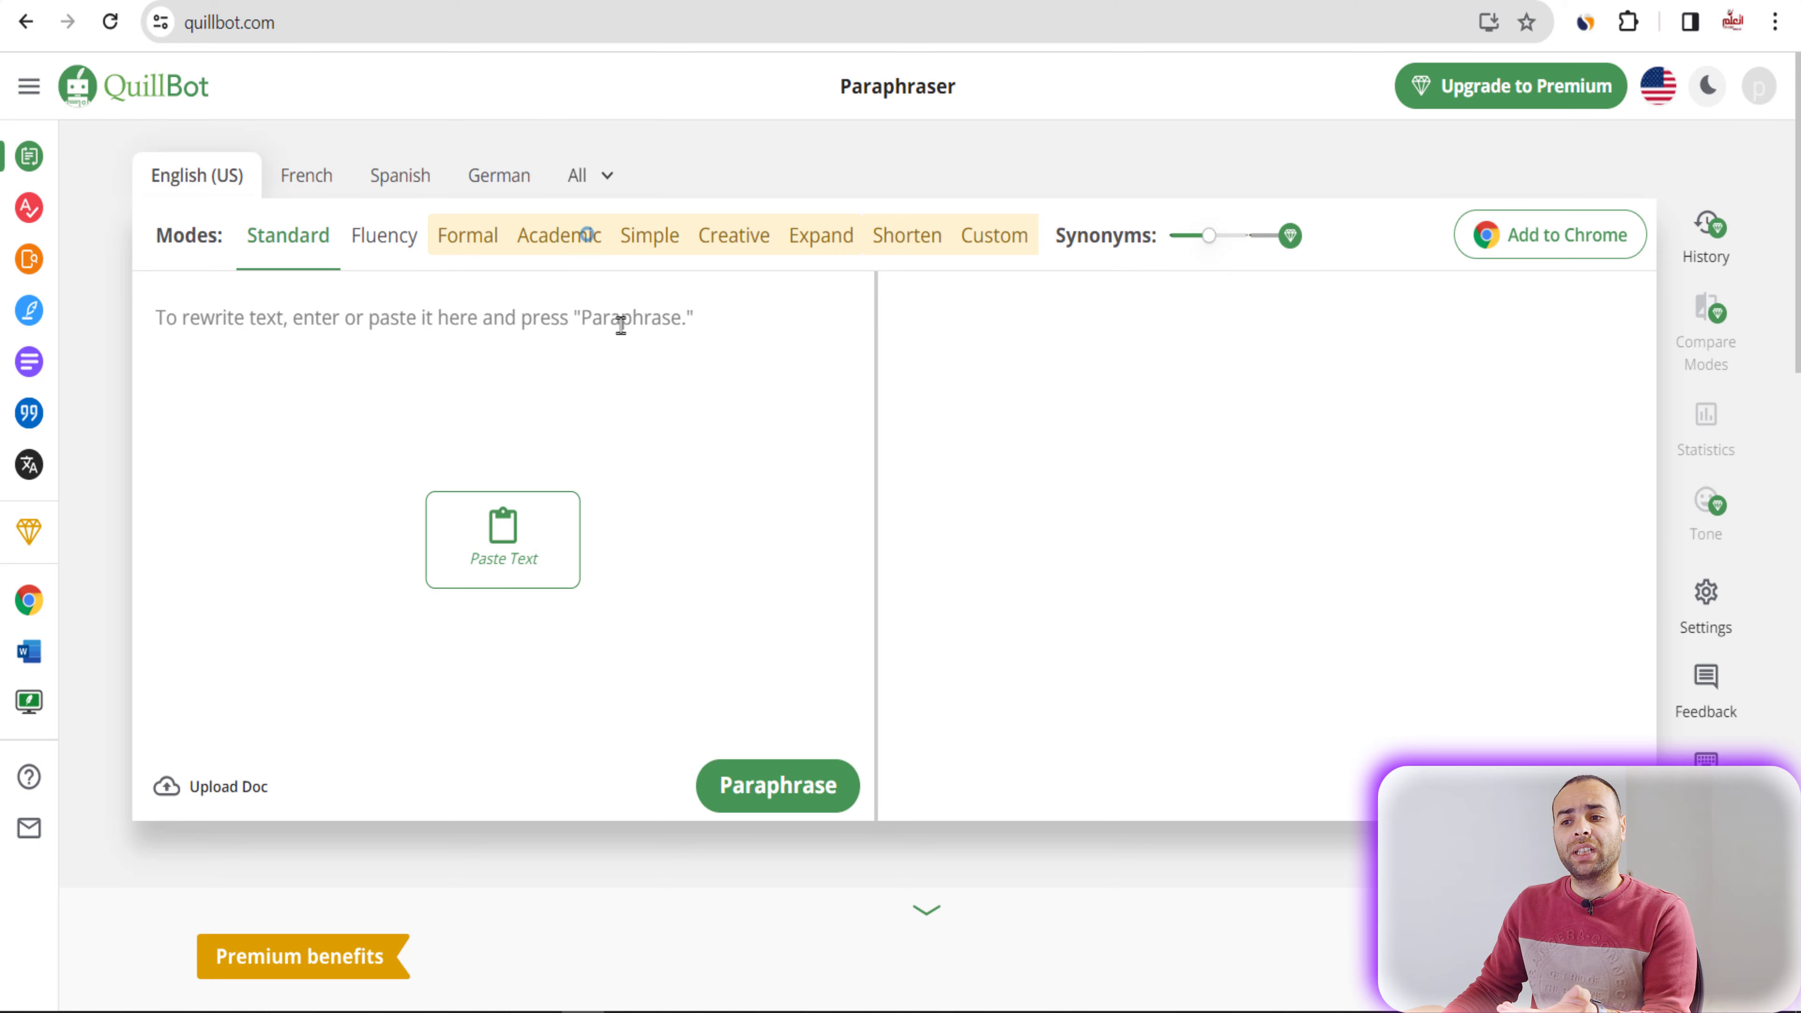
left_click(512, 529)
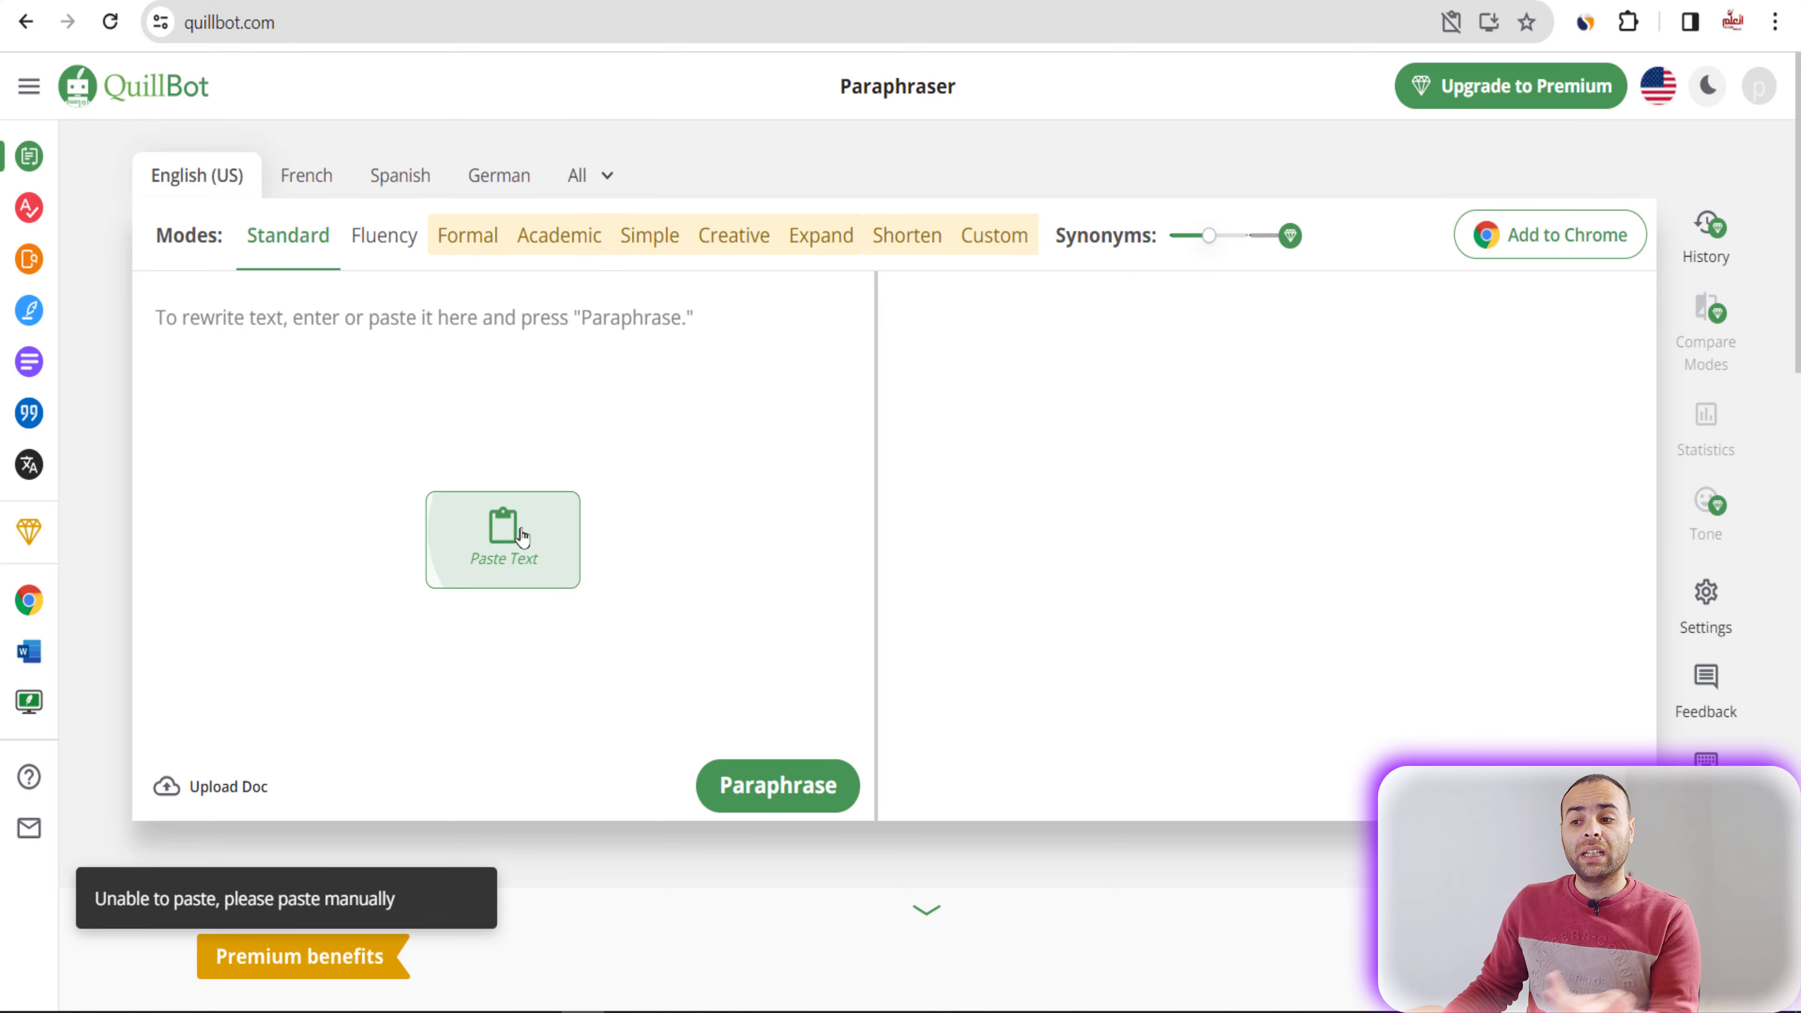
right_click(499, 332)
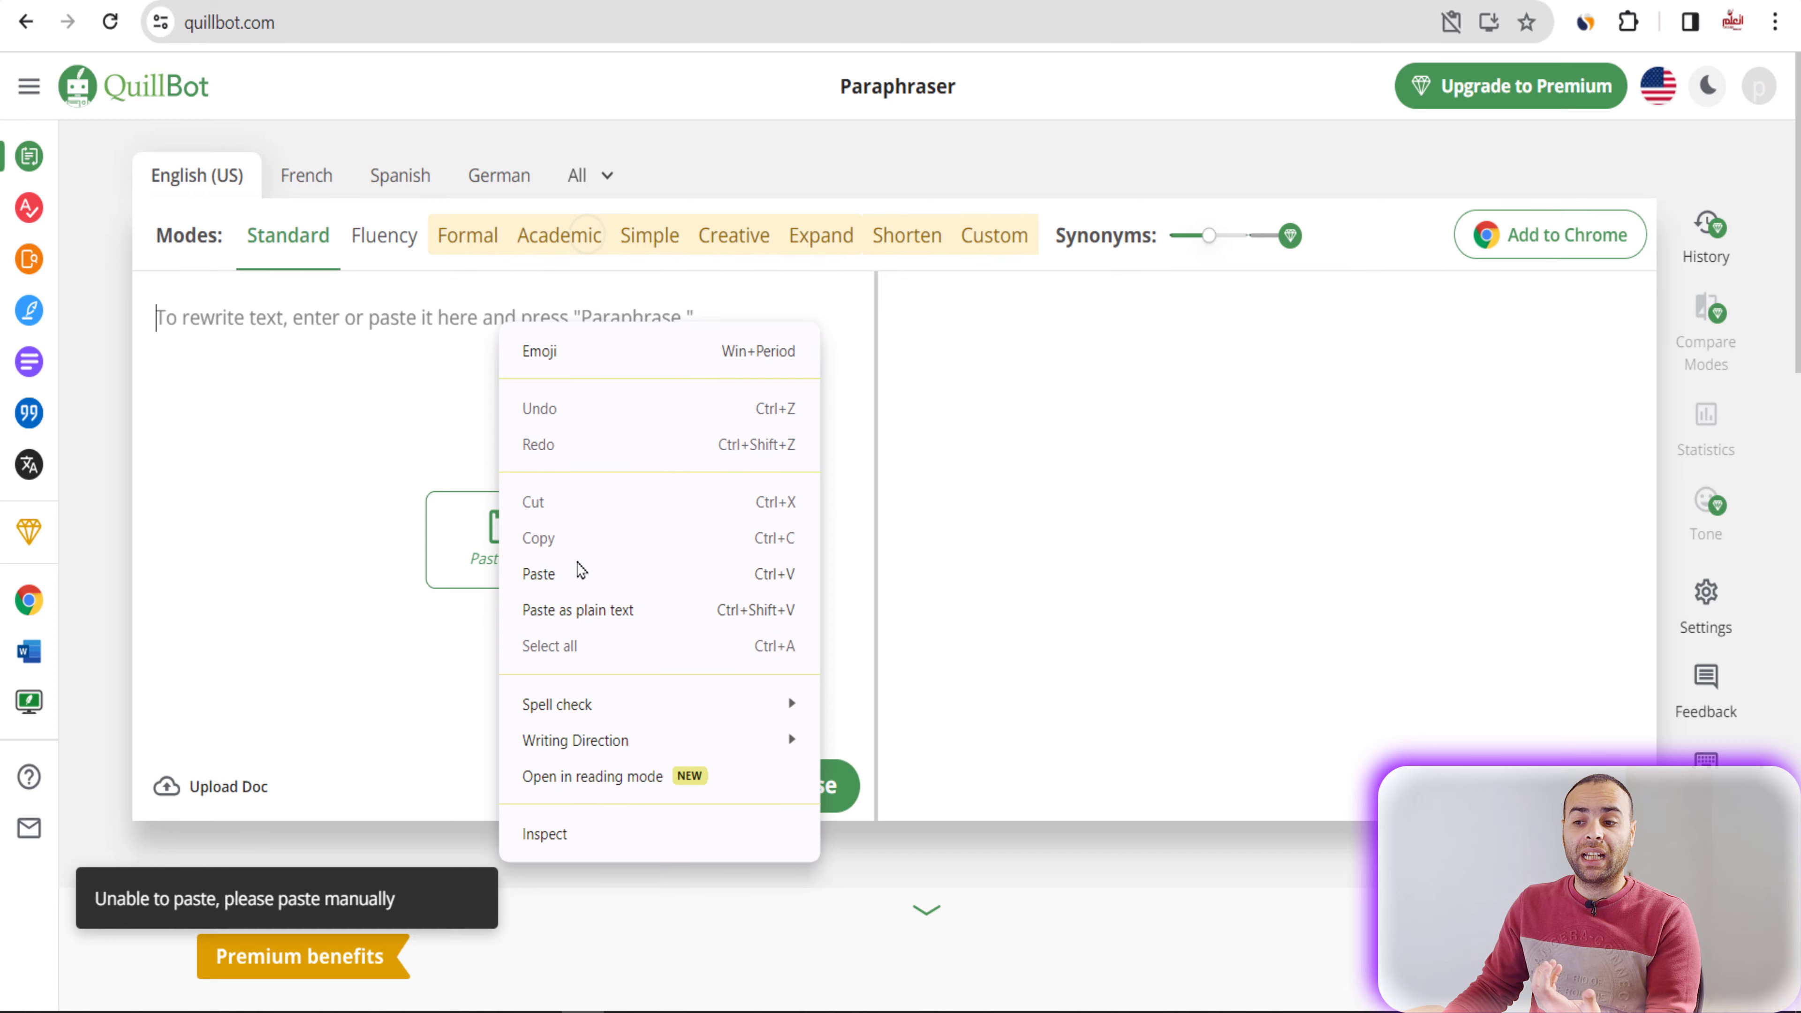
left_click(575, 577)
Step: Paraphrase the pasted article in Standard mode and select the whole rewritten text
scroll(611, 523, "down", 10)
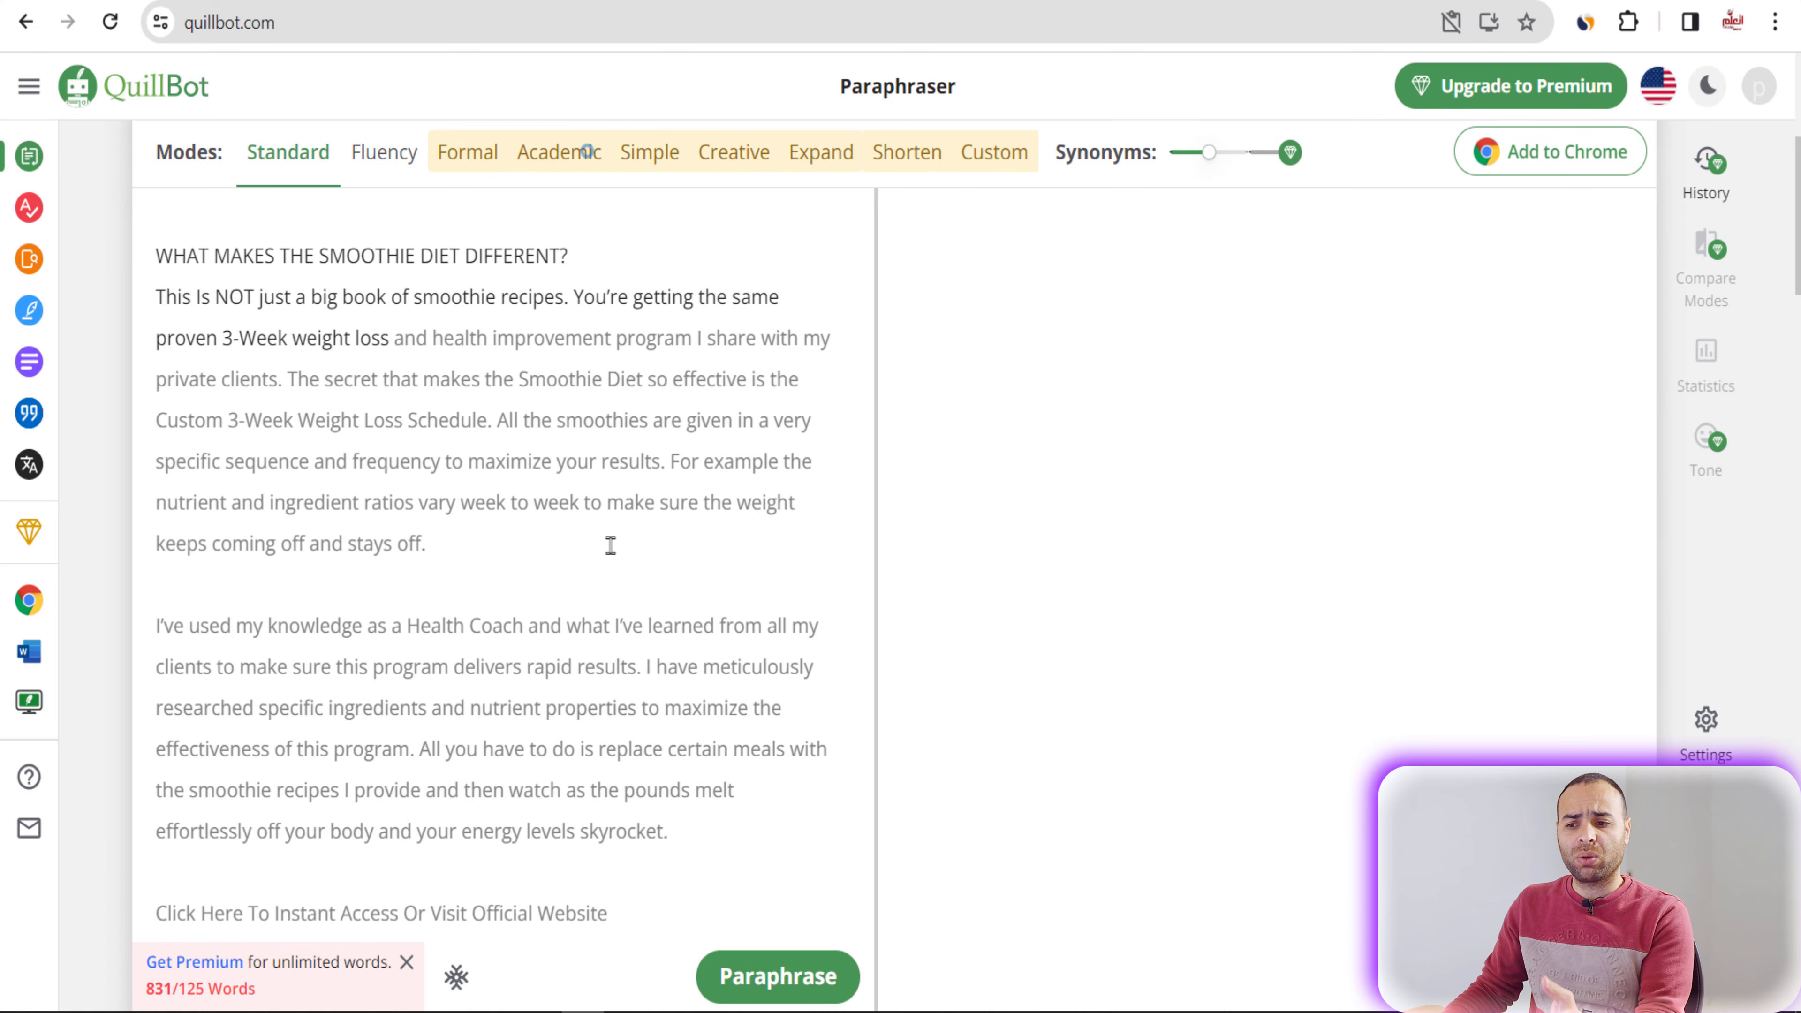
scroll(610, 545, "down", 10)
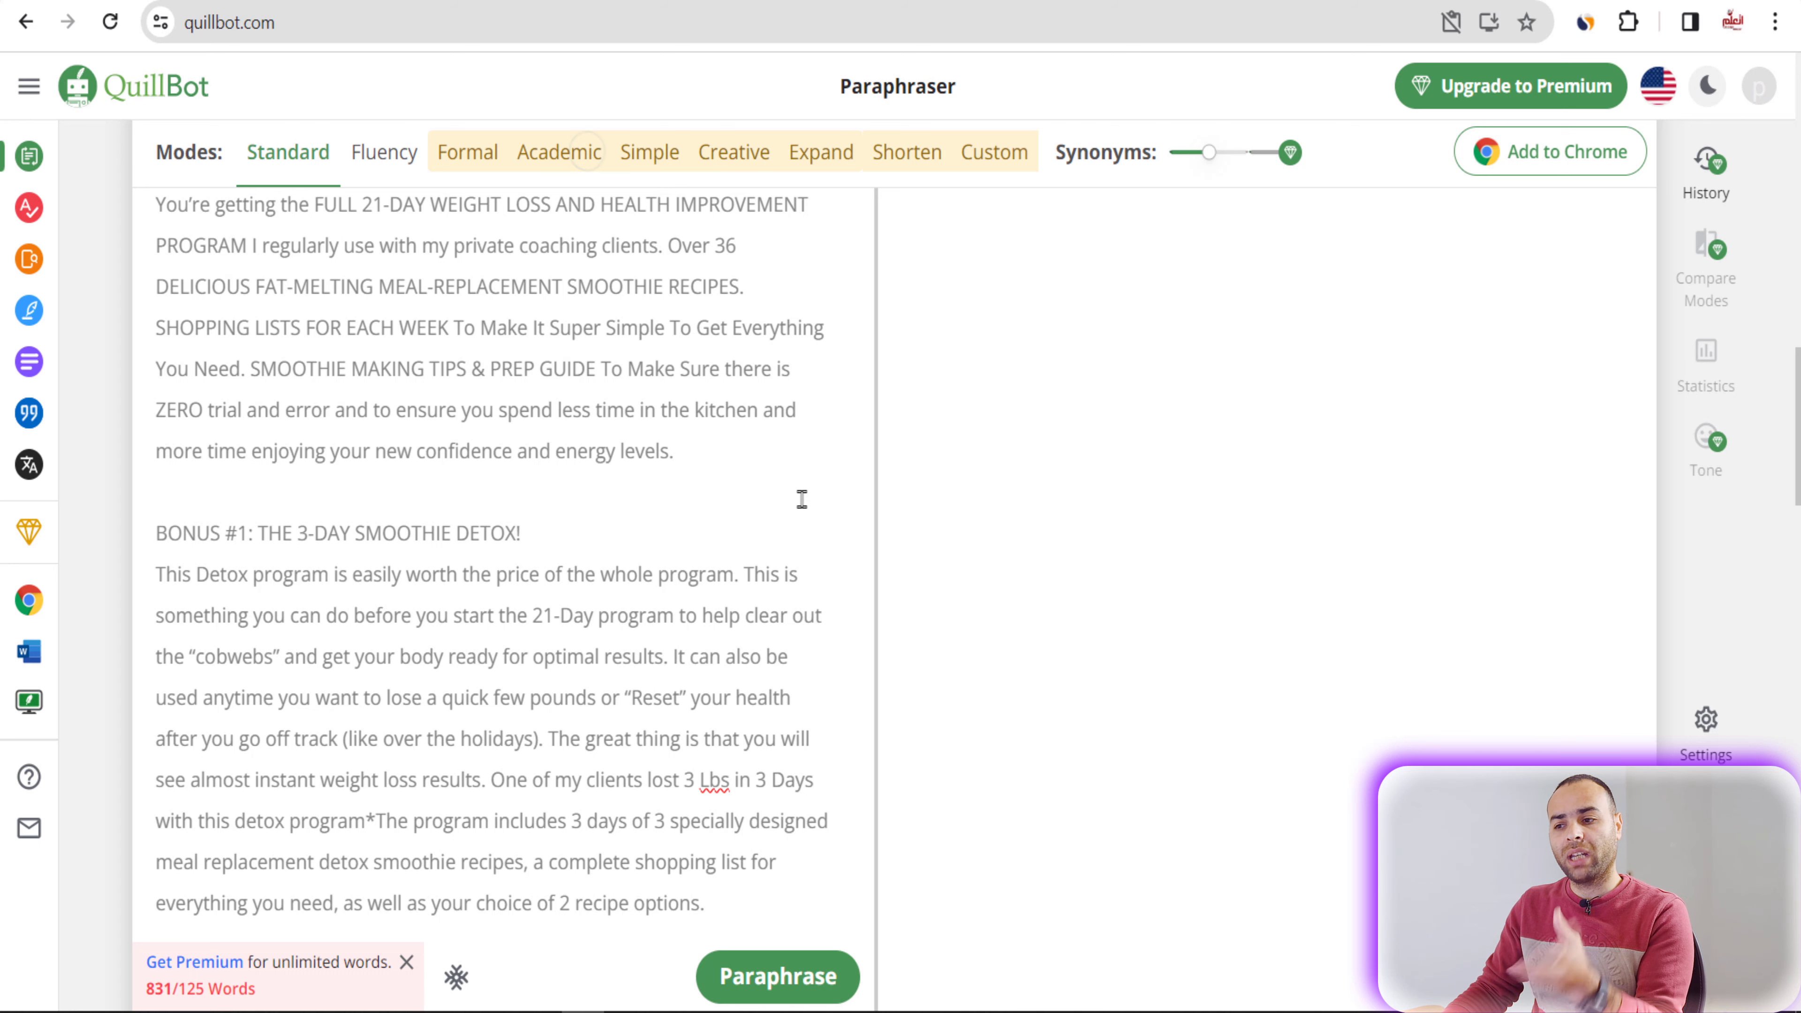
key("ctrl+Return")
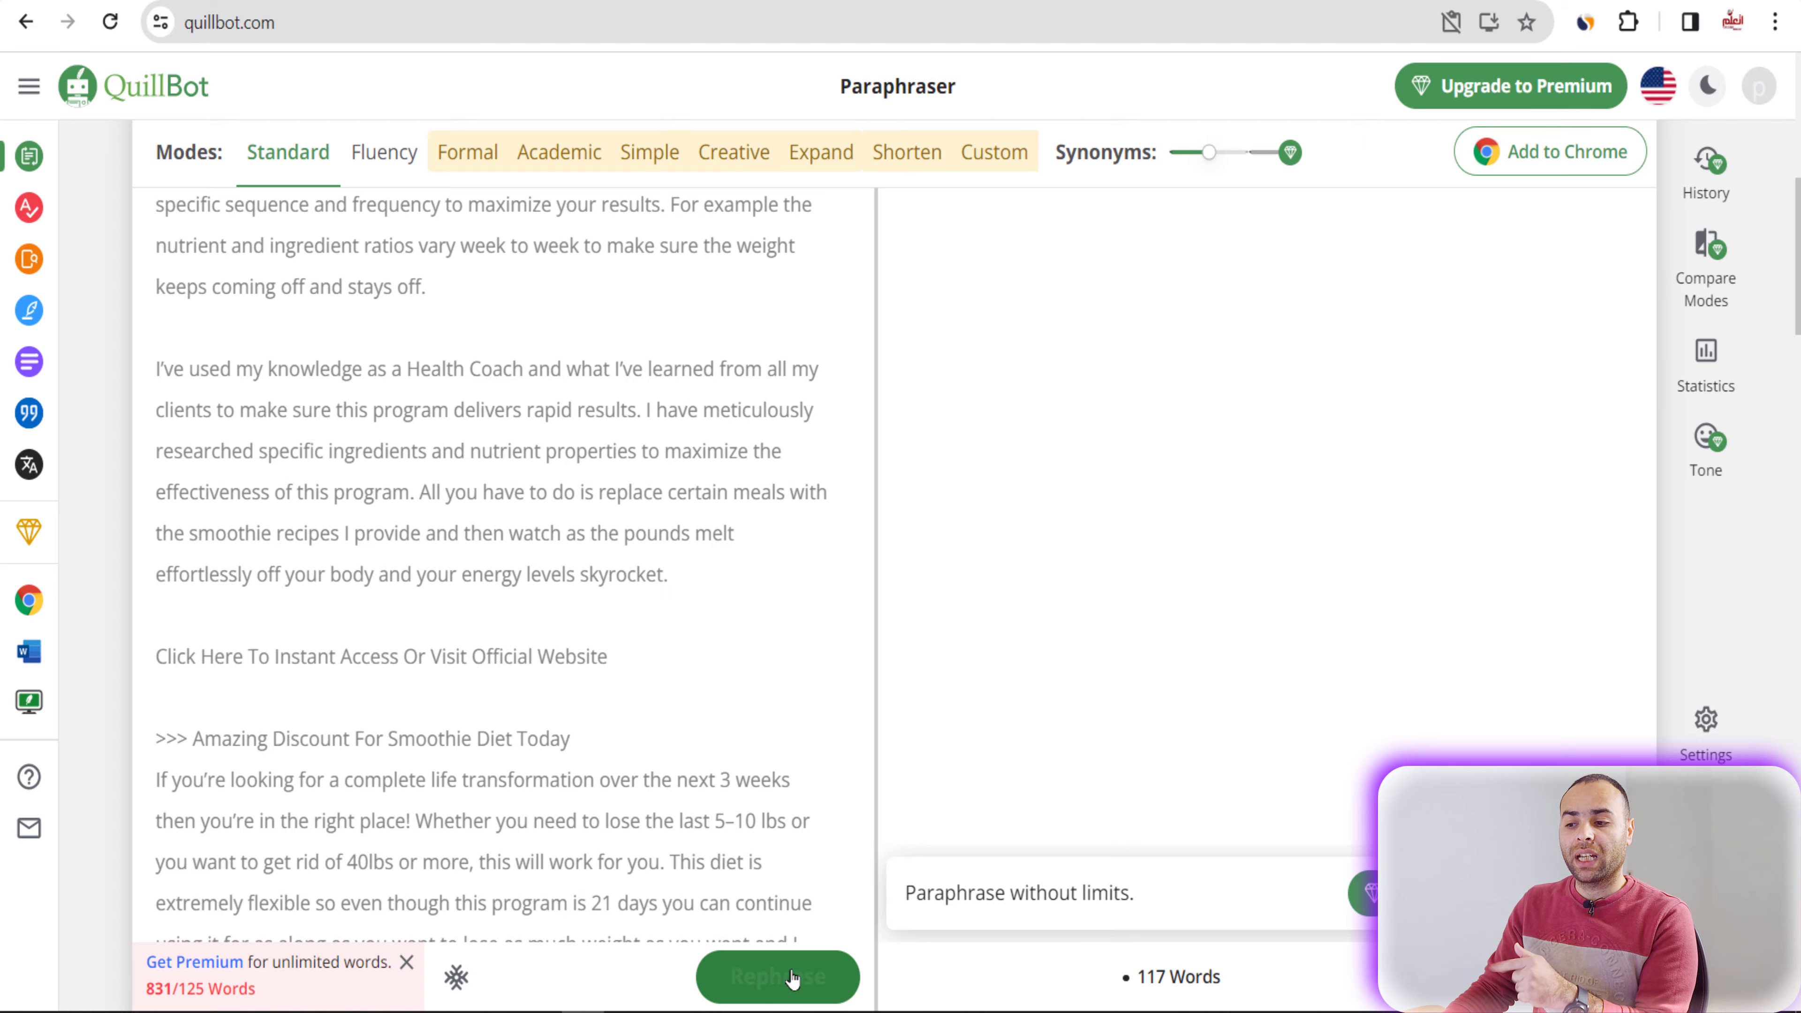
scroll(1205, 630, "down", 3)
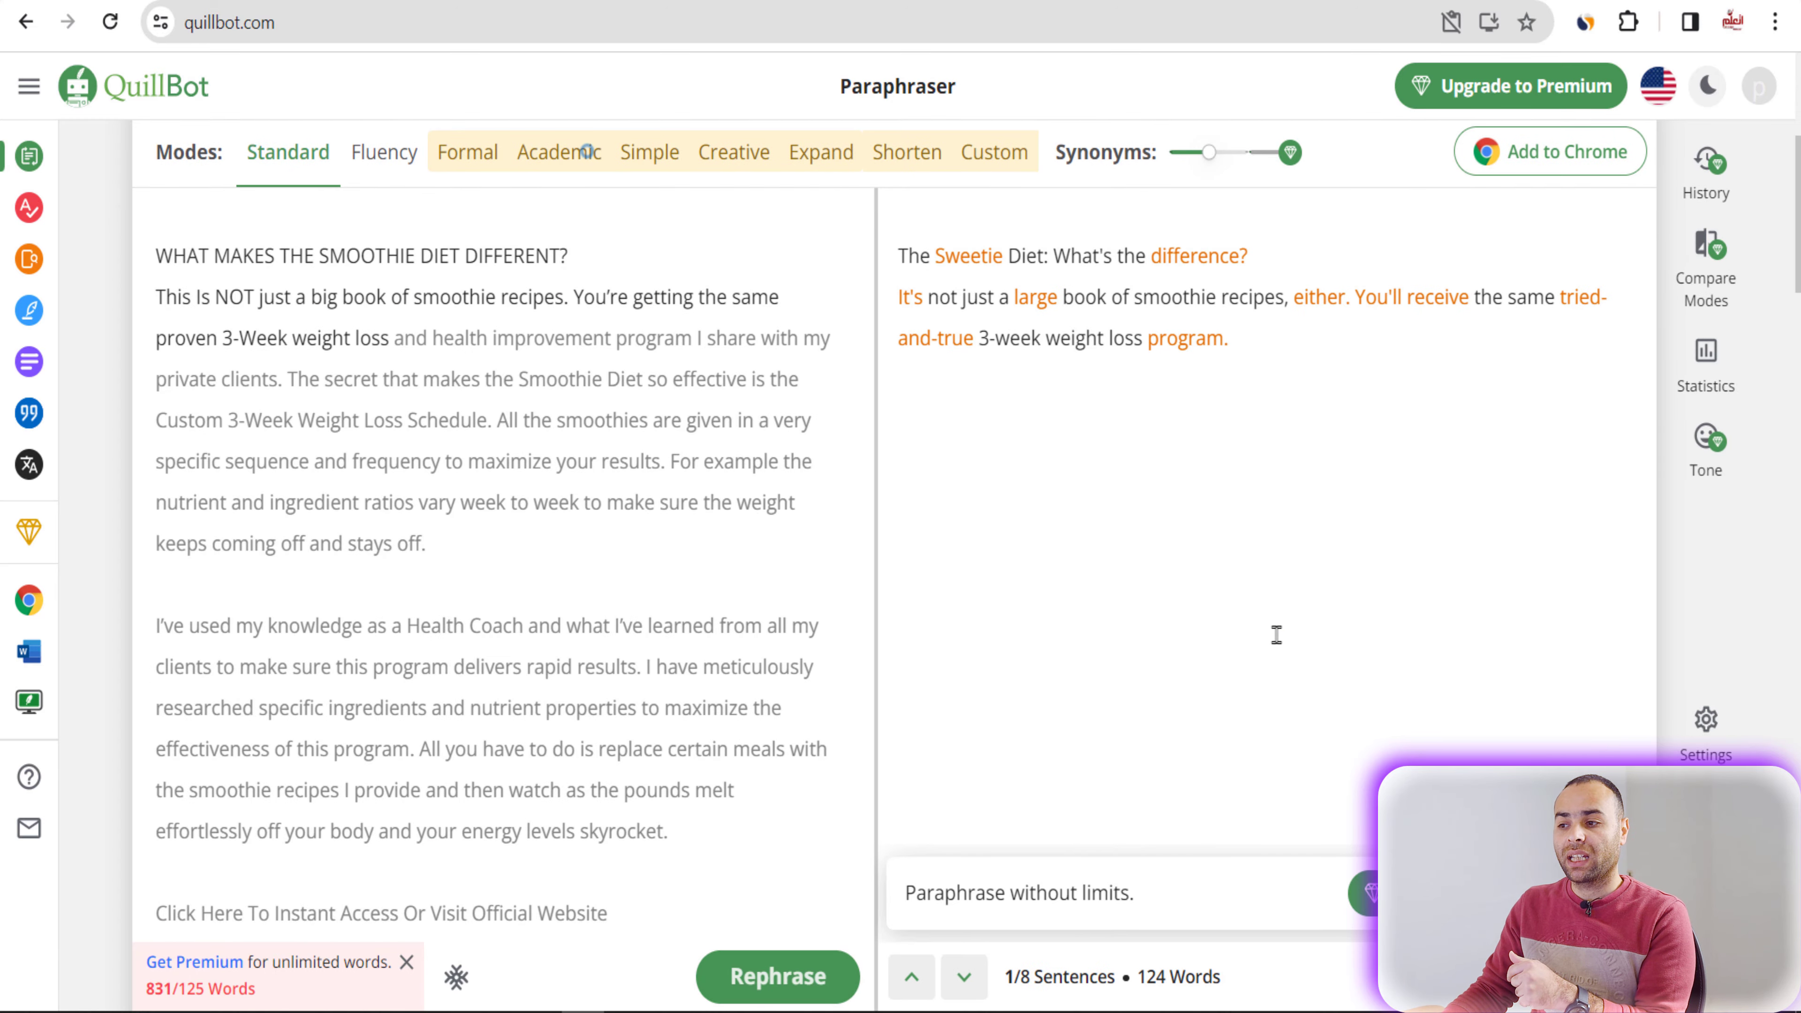
left_click(1163, 599)
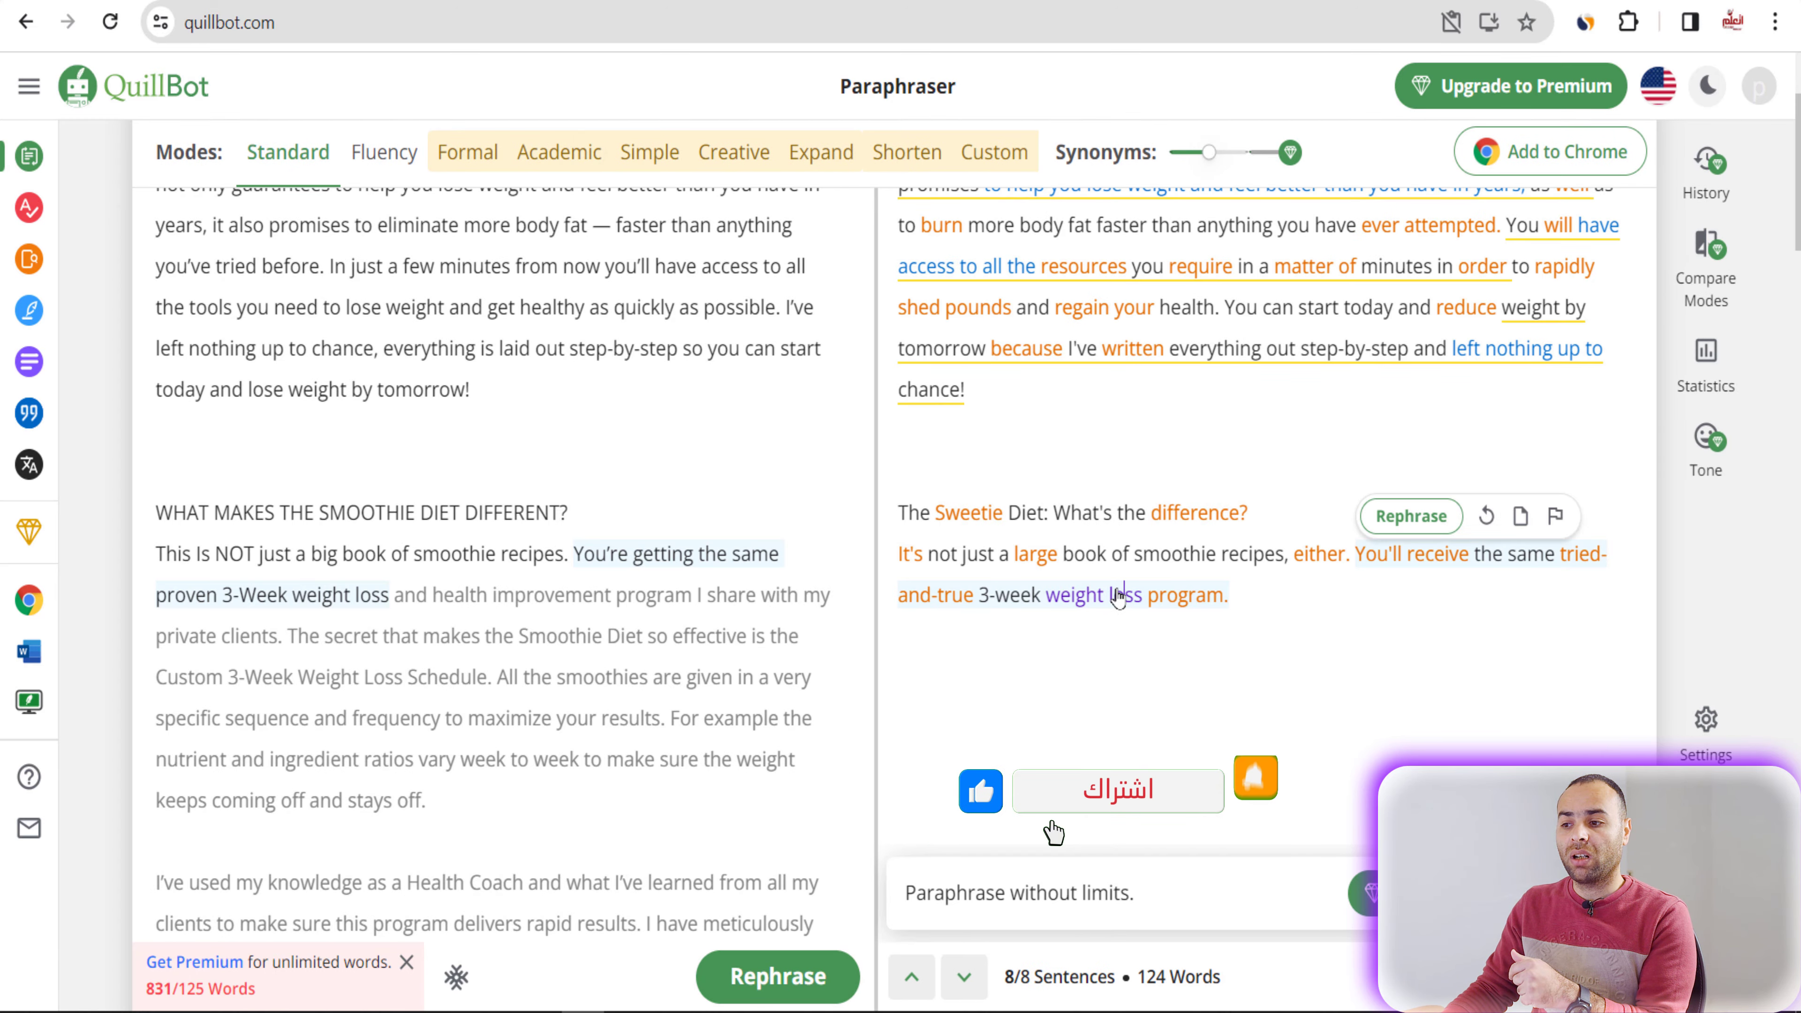
left_click_drag(1170, 614, 893, 310)
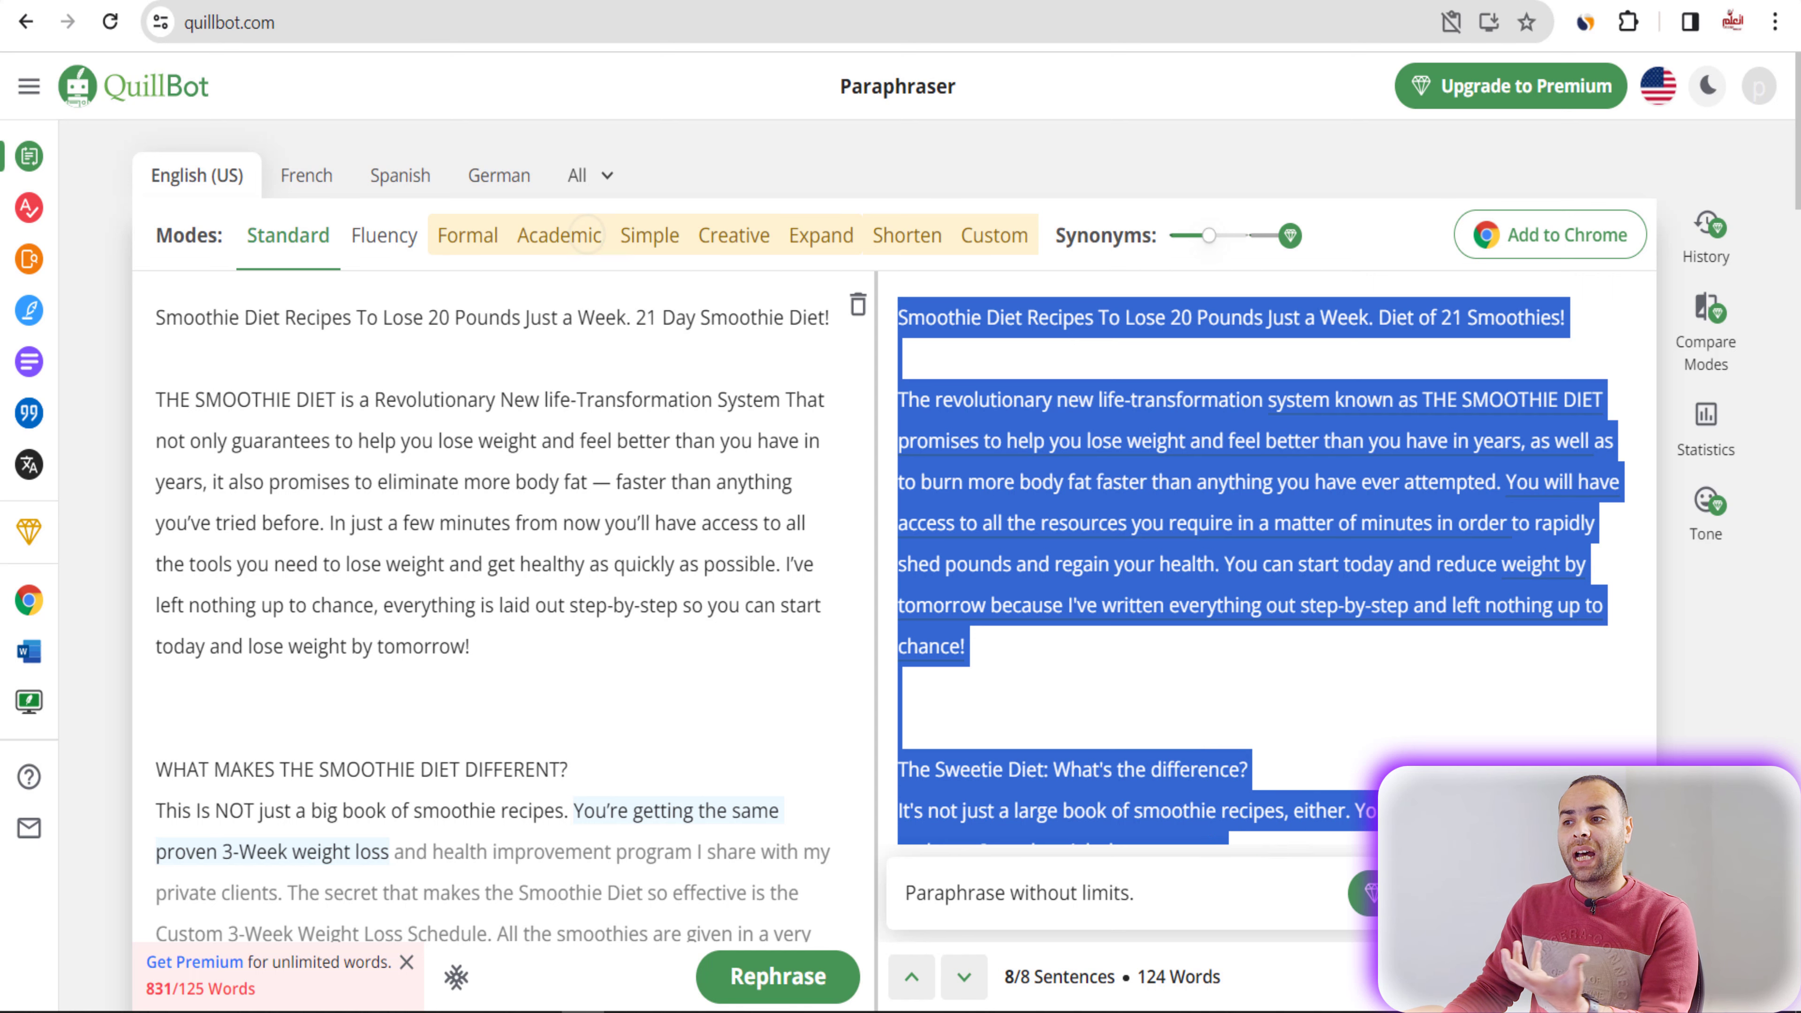
Step: Switch to Blogger and start creating a new blog
left_click(980, 9)
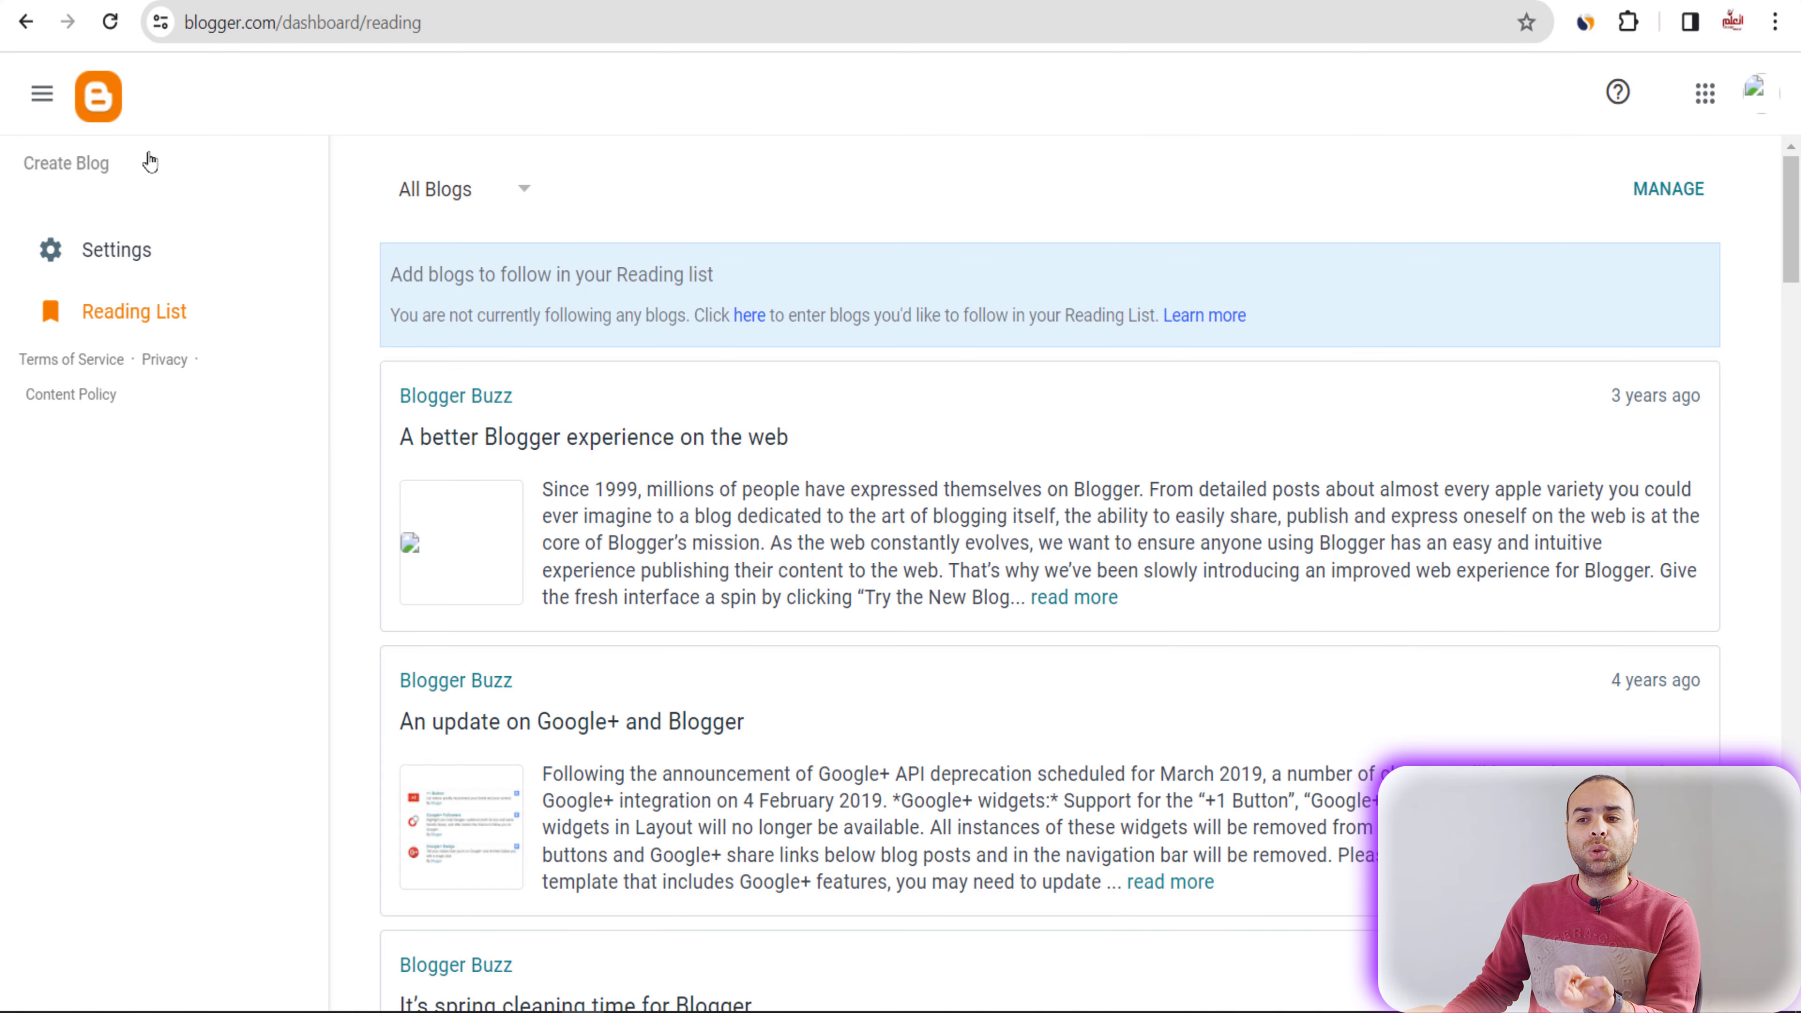
left_click(86, 165)
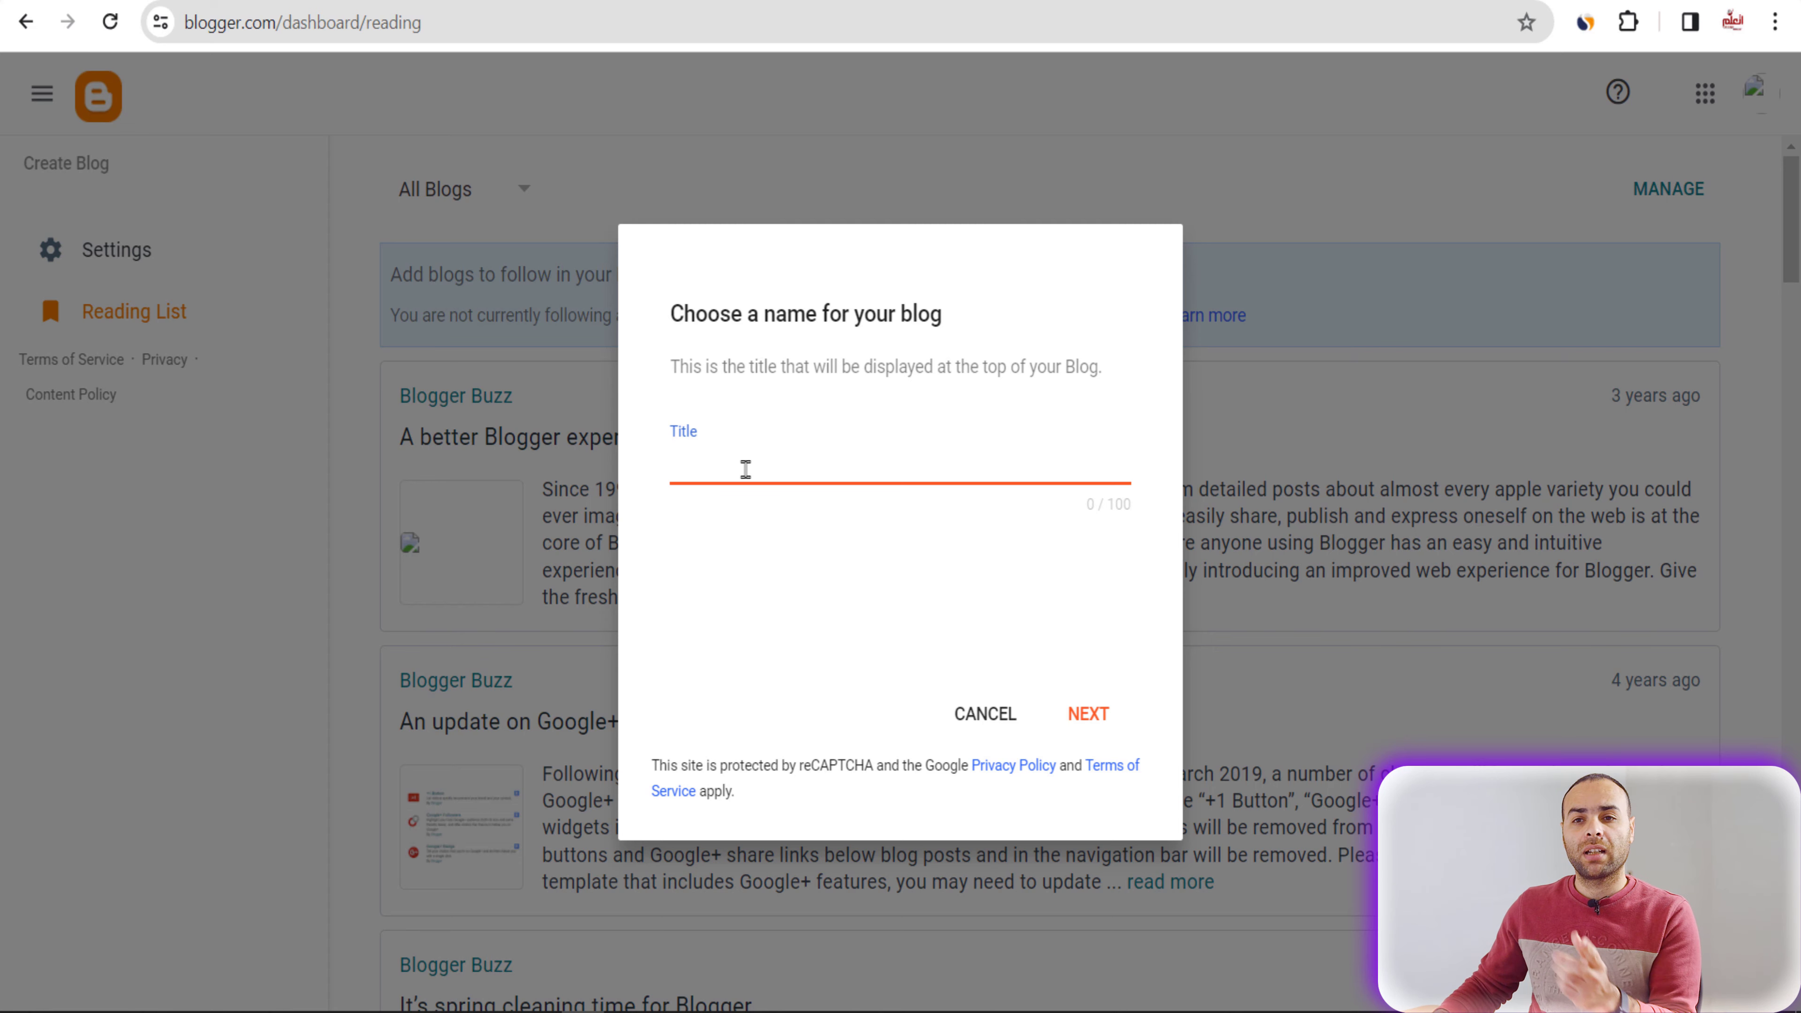
left_click(1063, 103)
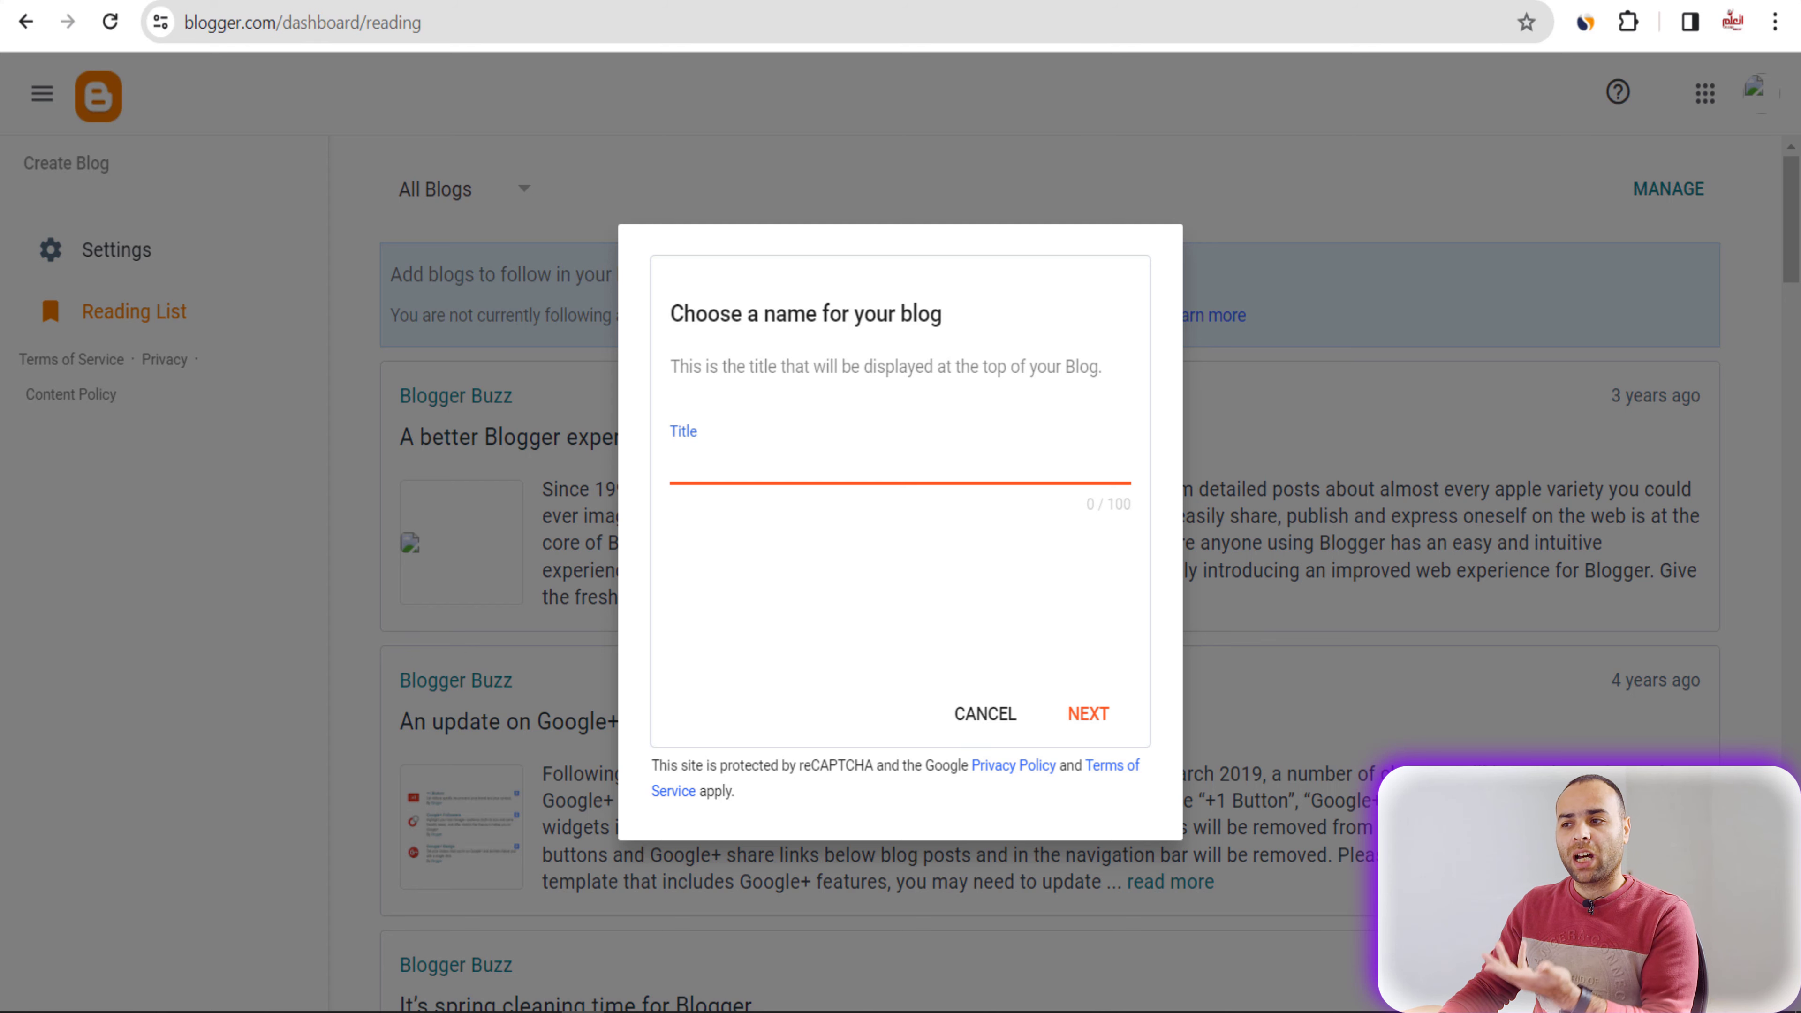
Step: Switch to the ChatGPT conversation with domain name suggestions for a health, diet and fitness site and copy the name "PureFitHub"
key("ctrl+Tab")
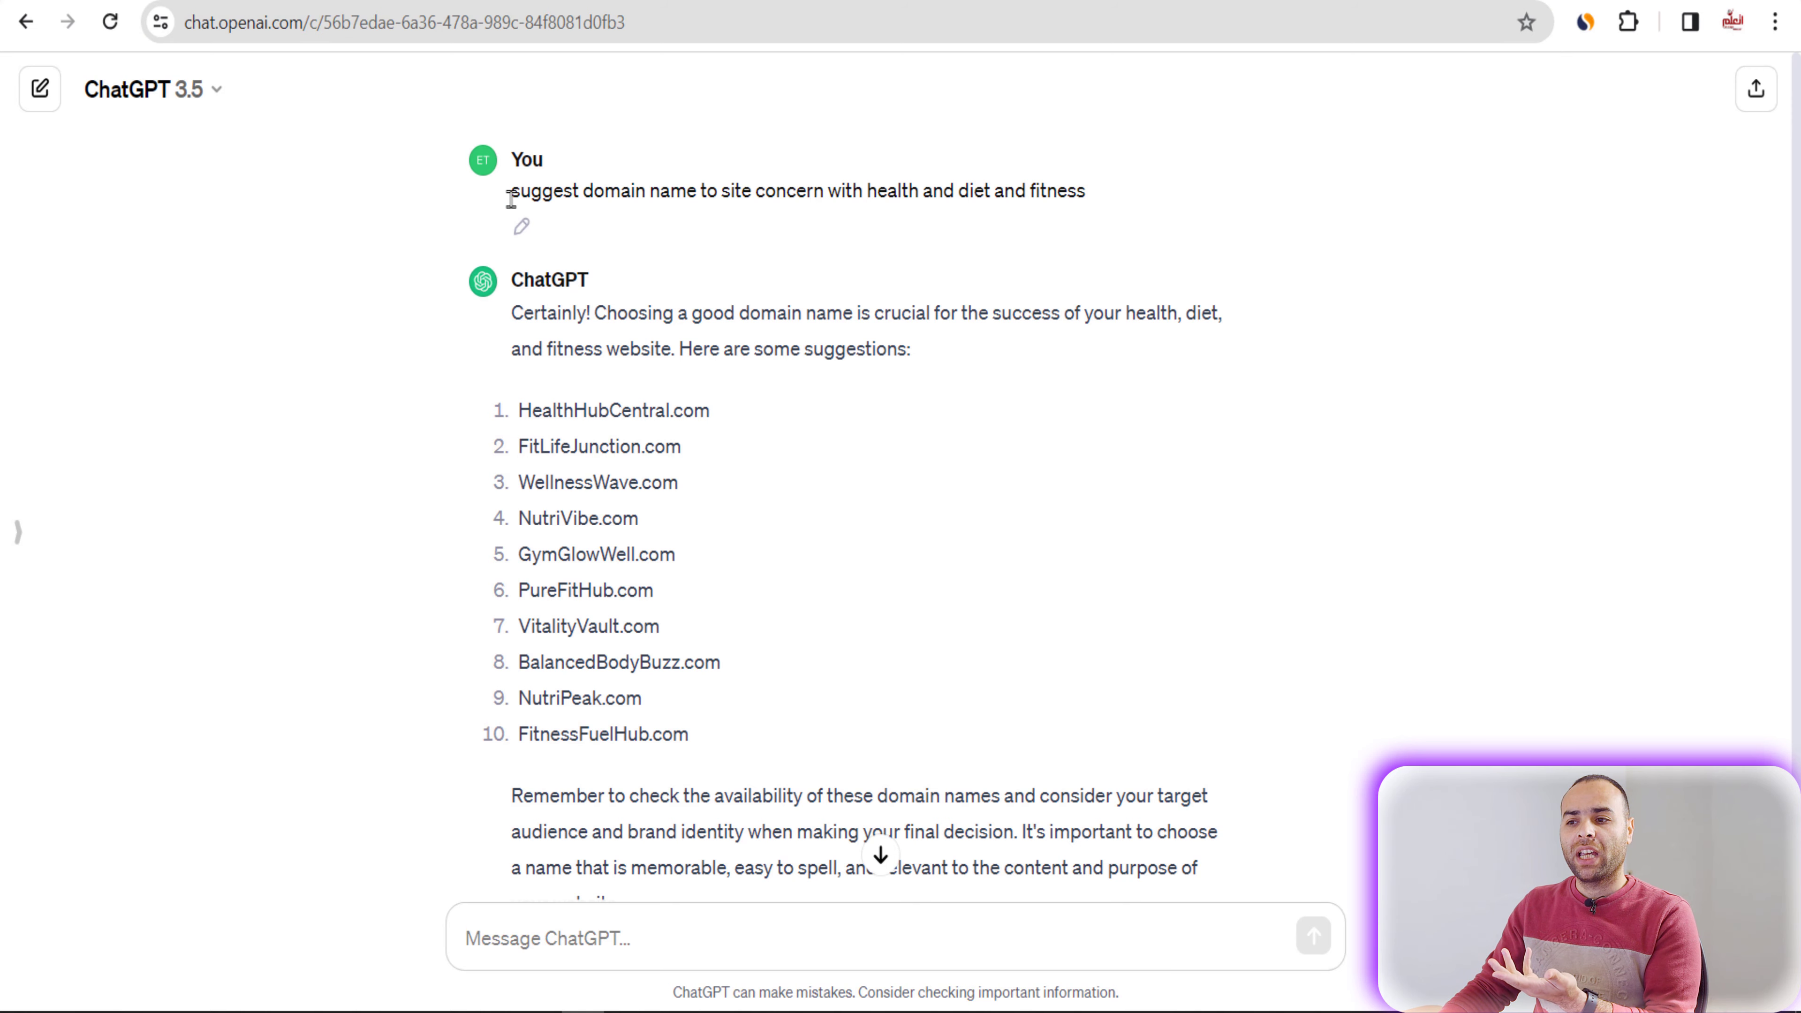
left_click_drag(515, 201, 1097, 209)
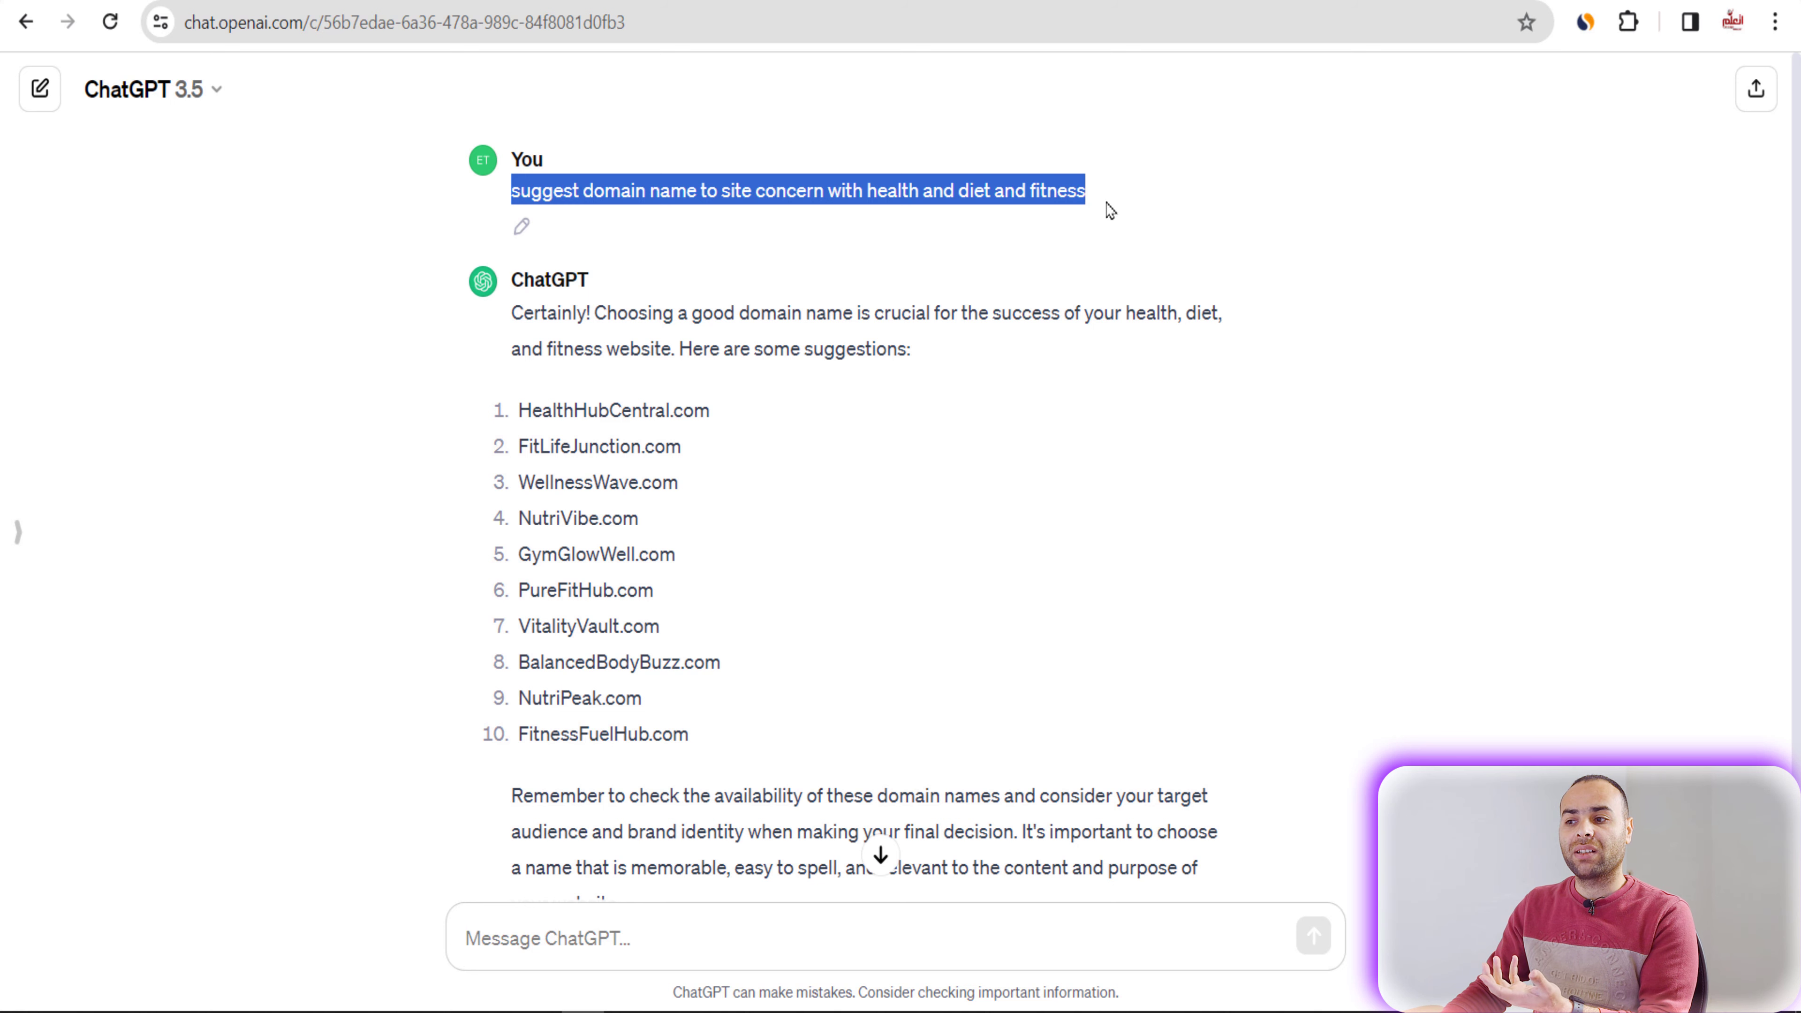
scroll(653, 393, "down", 2)
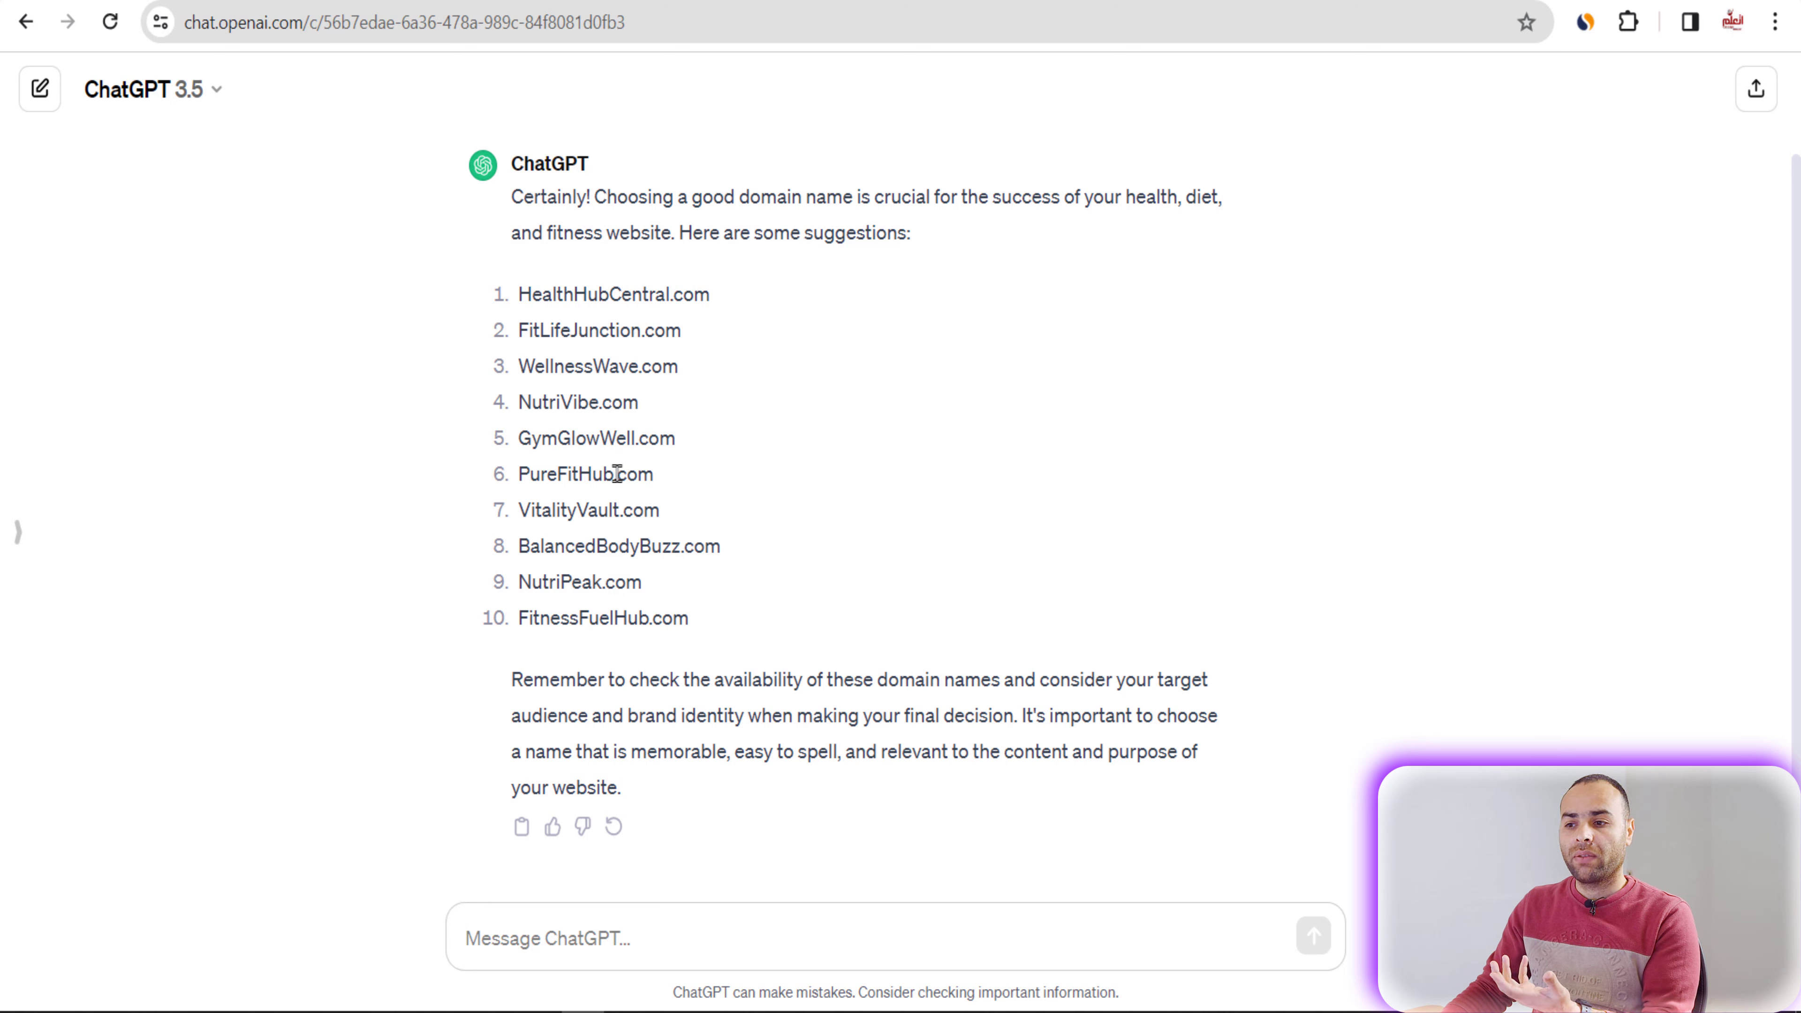
left_click_drag(614, 471, 518, 474)
right_click(560, 473)
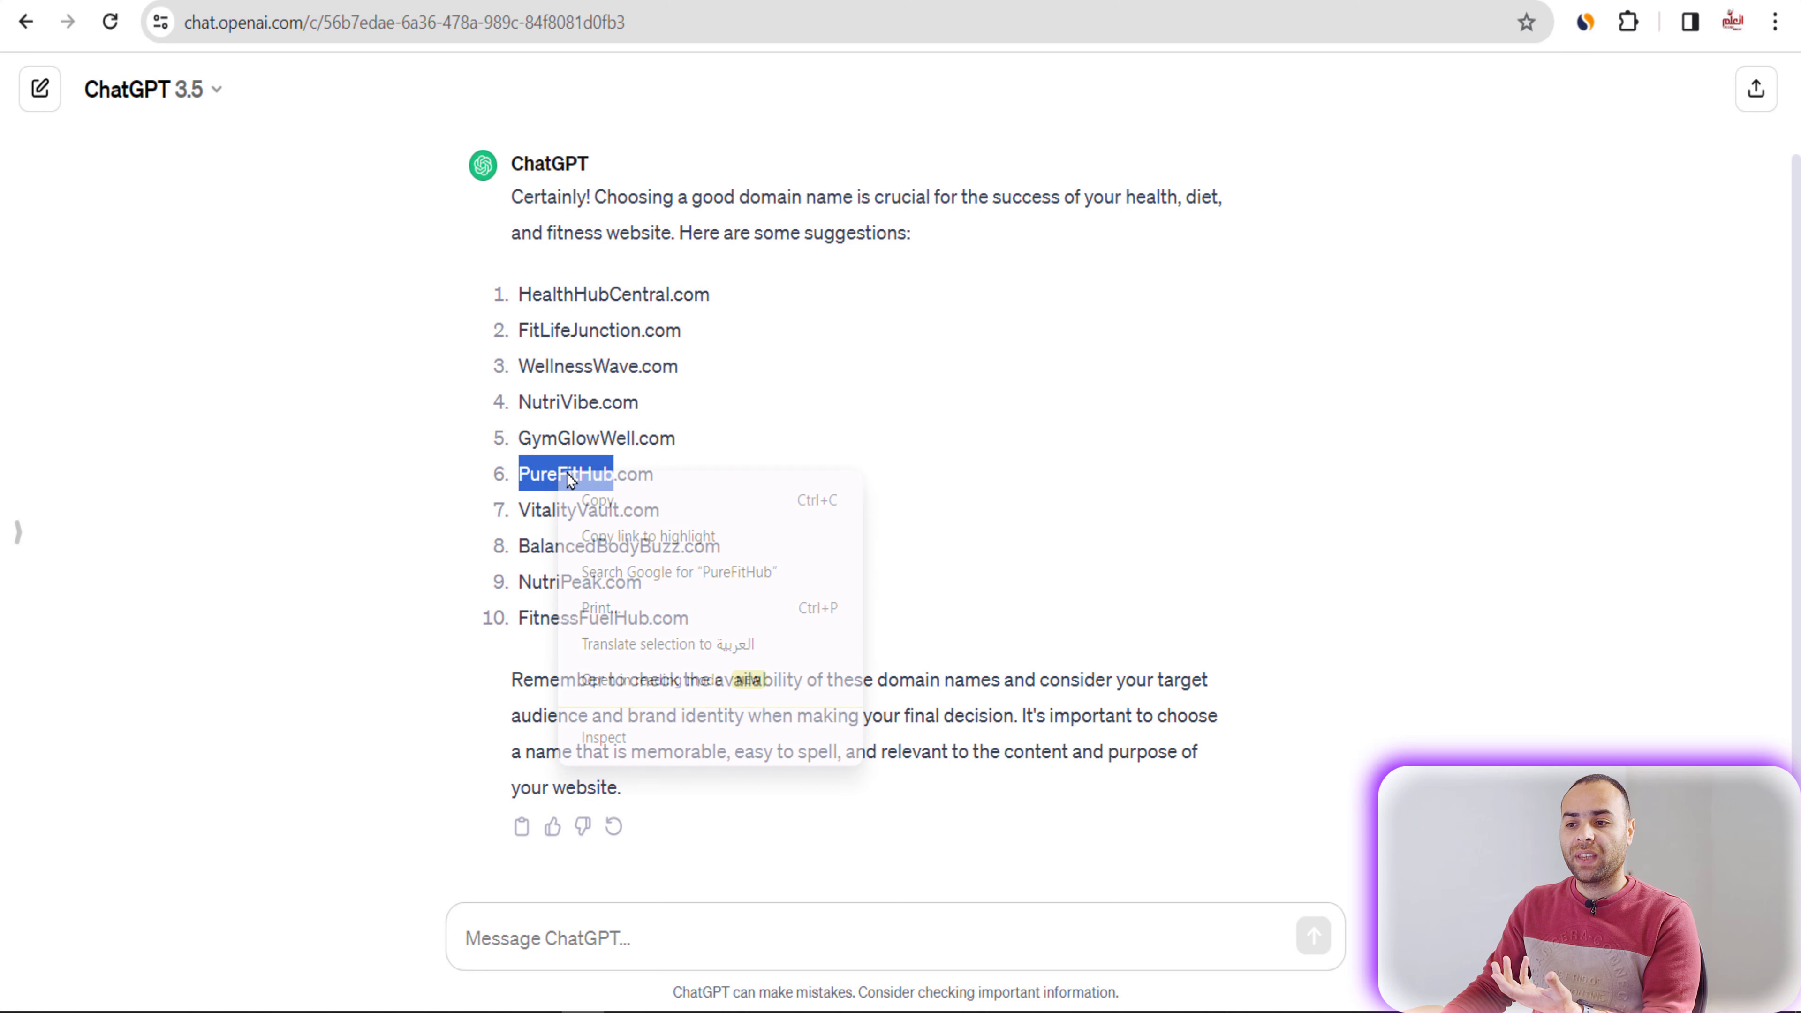
left_click(608, 506)
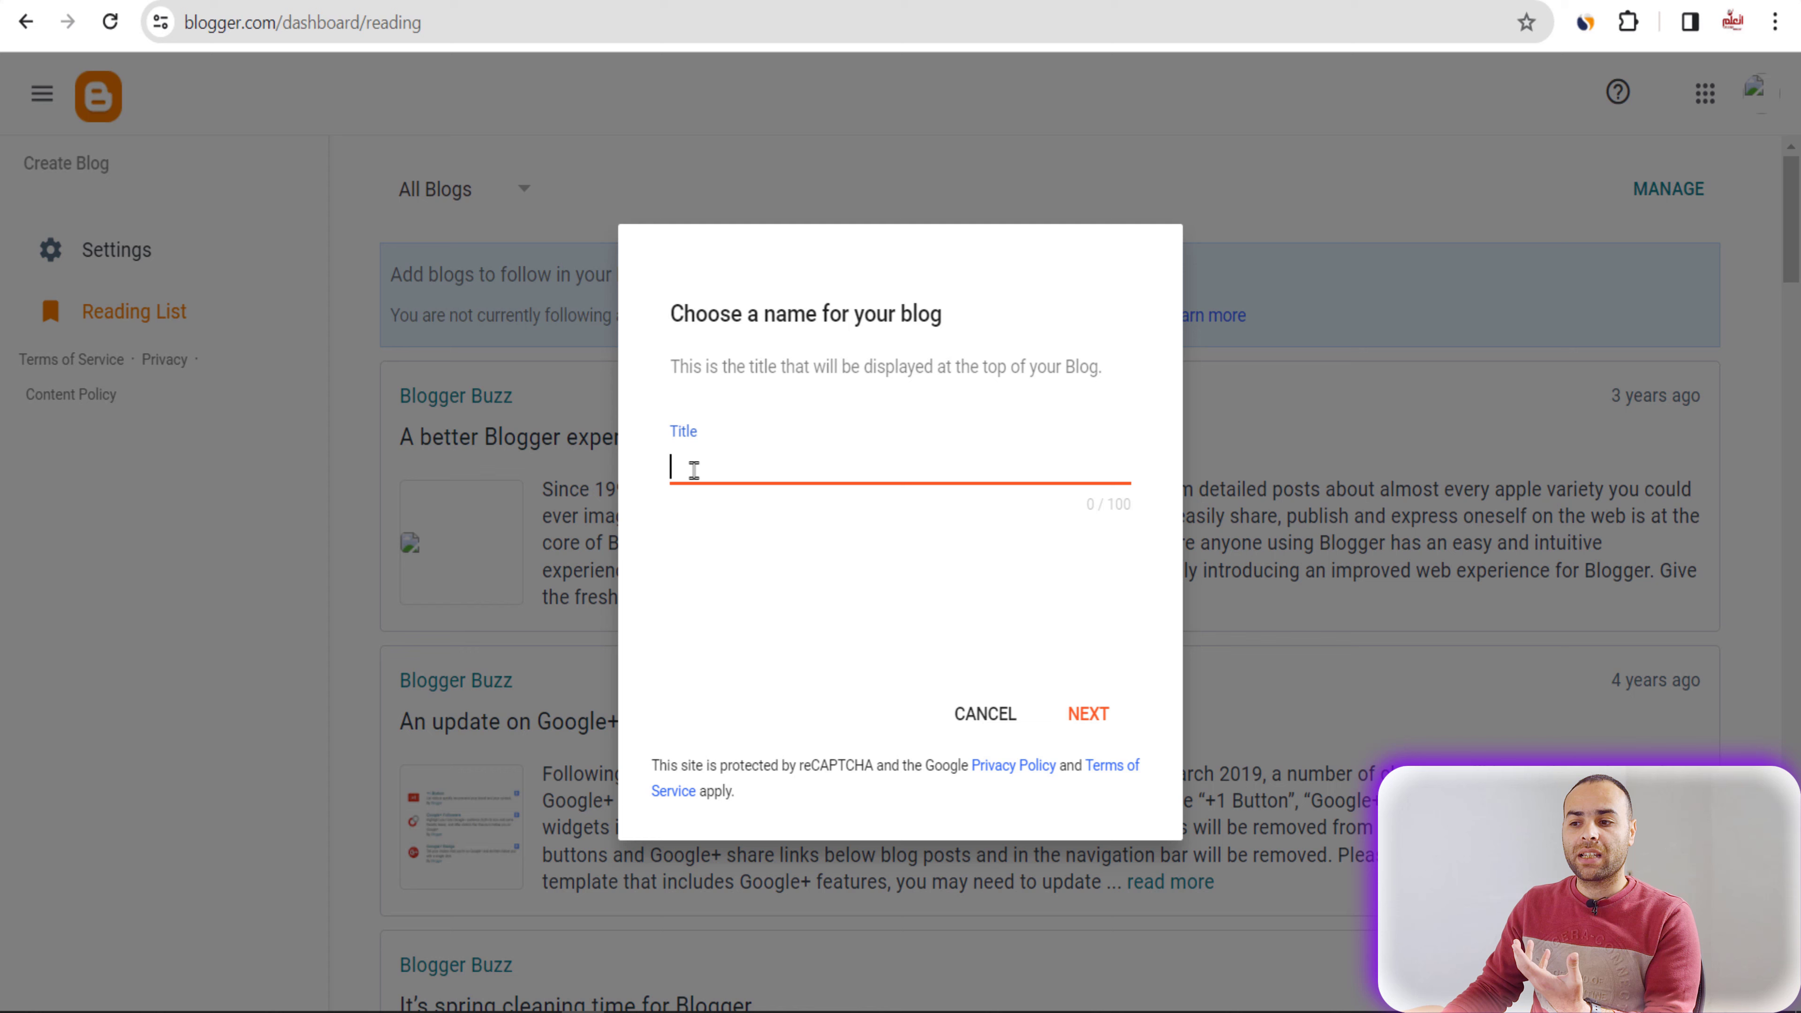
Step: Return to Blogger, enter "PureFitHub" as the new blog's title and continue to the address choice
right_click(692, 470)
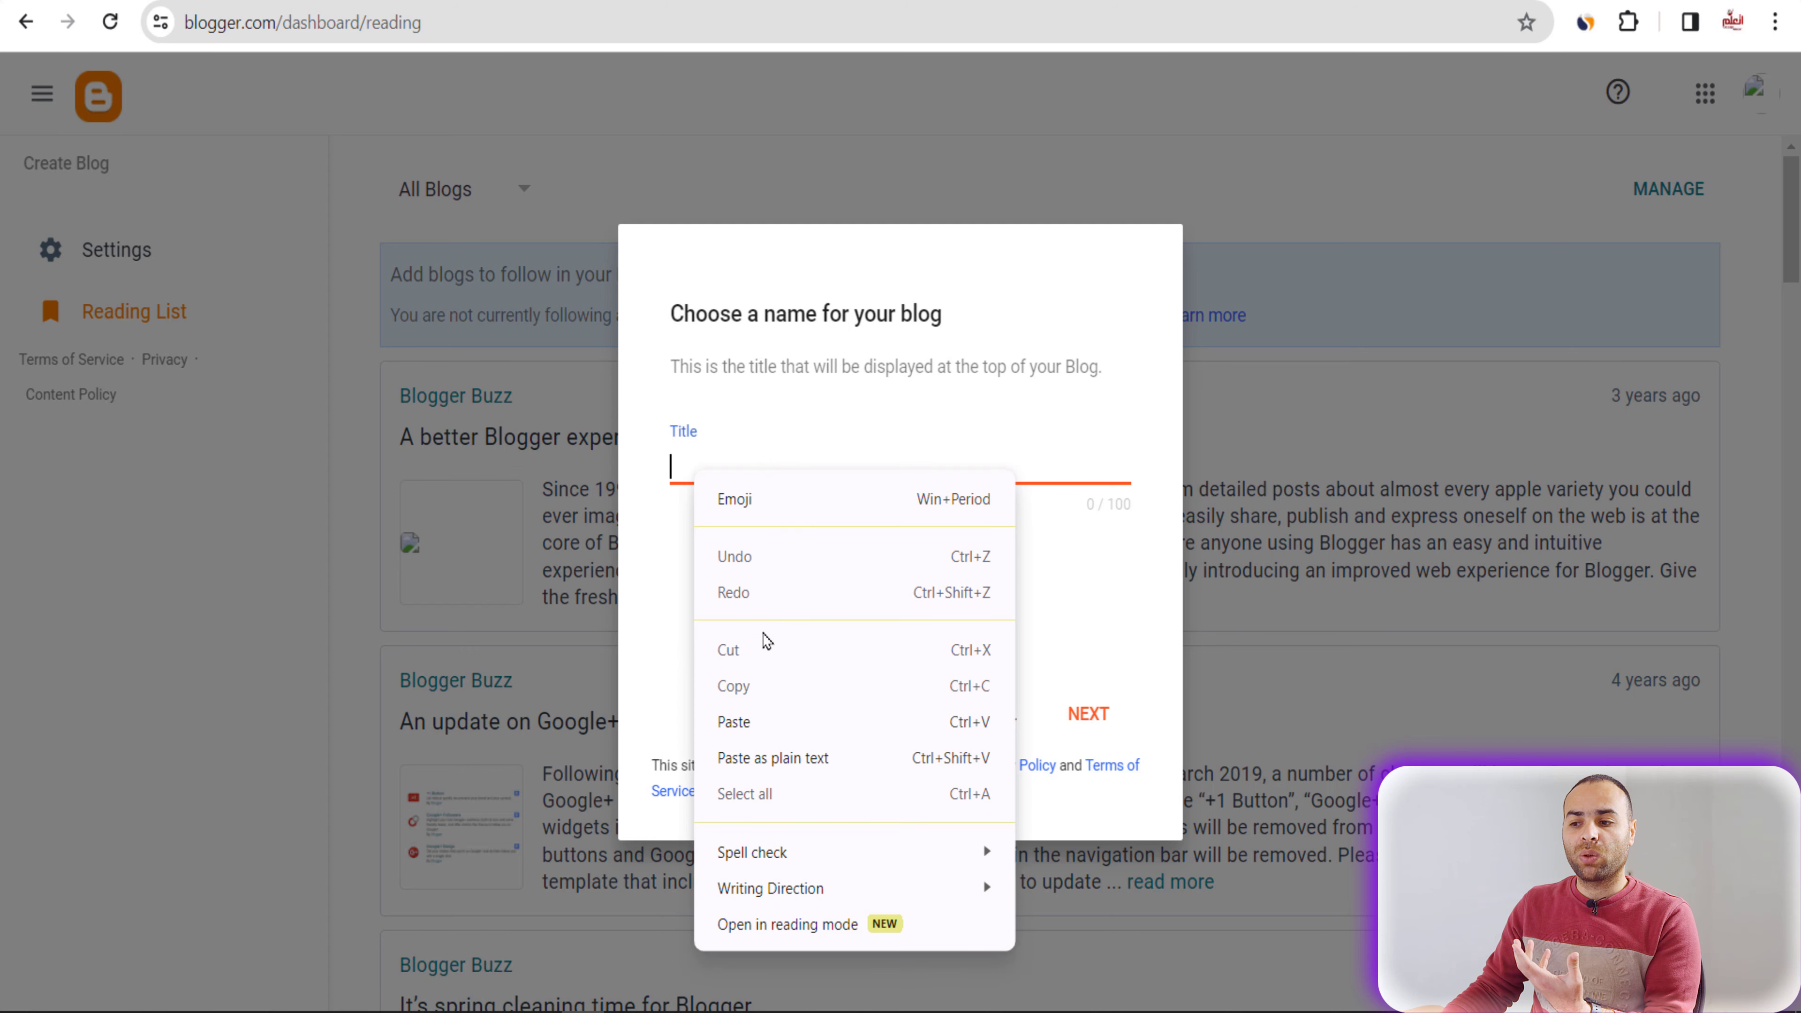
left_click(766, 722)
left_click(1089, 714)
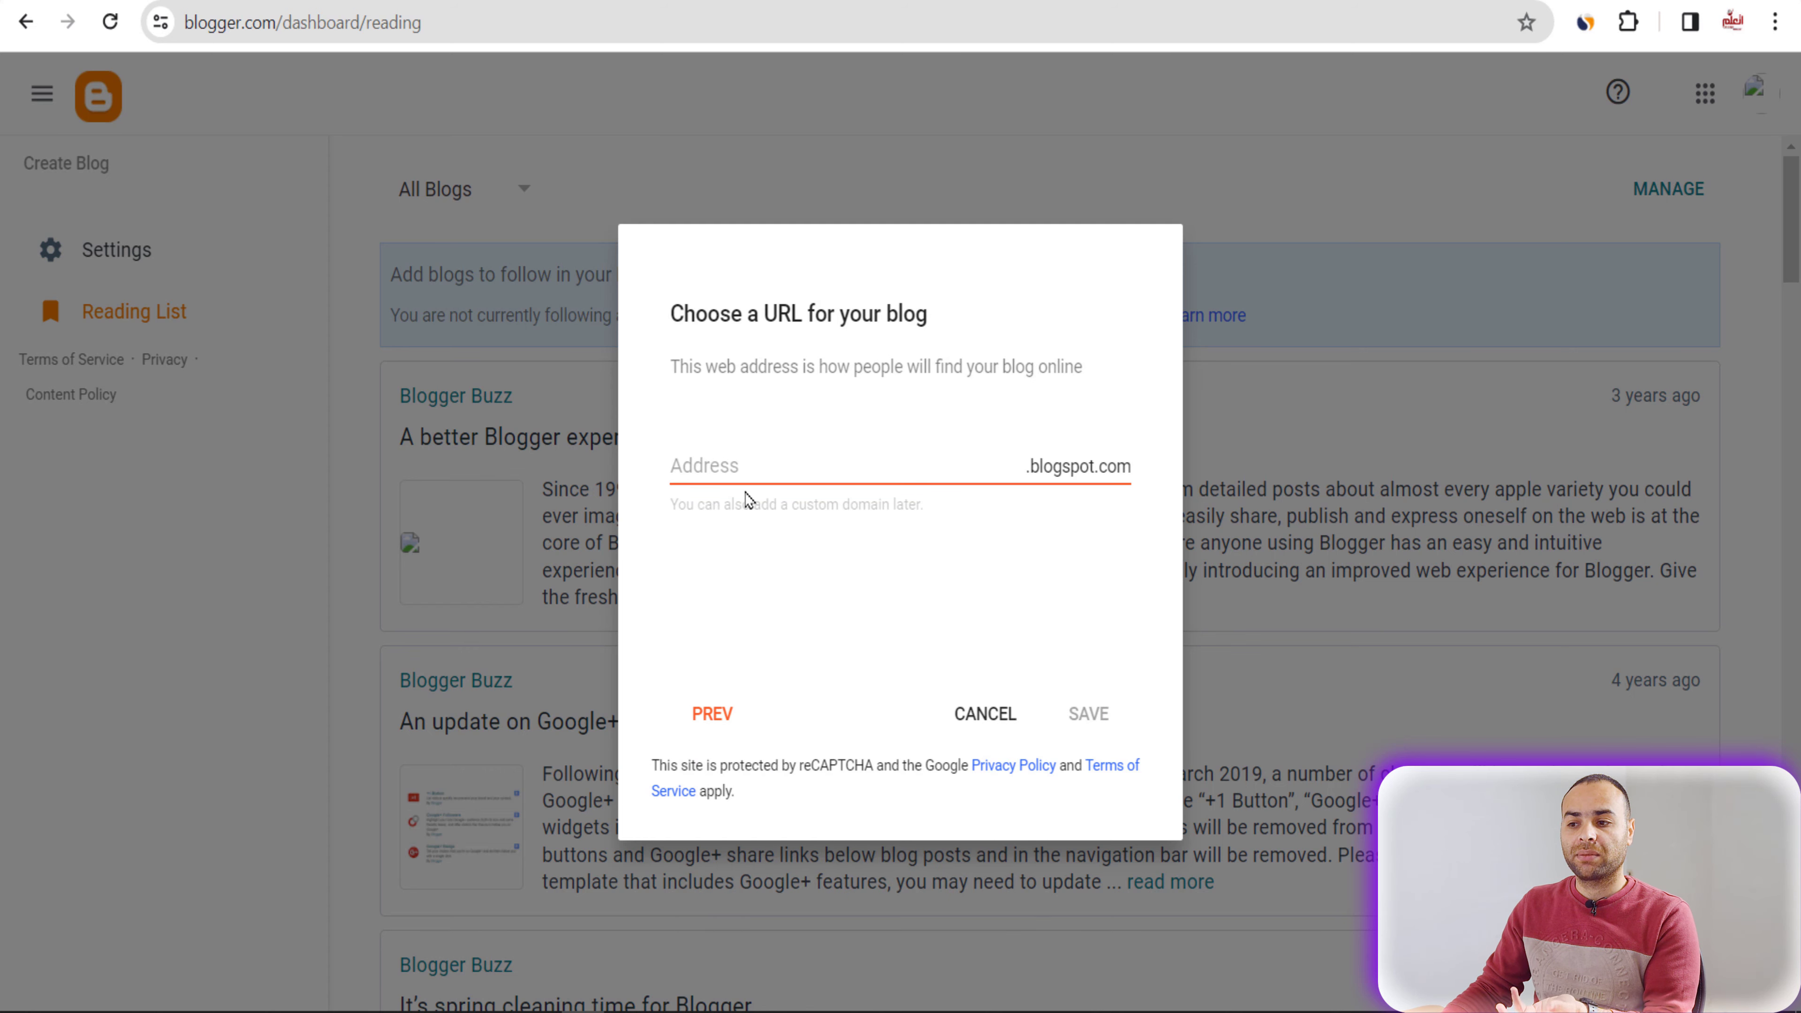
Step: Set the blog's address to PureFitHub123.blogspot.com and save the new blog
left_click(725, 467)
right_click(725, 468)
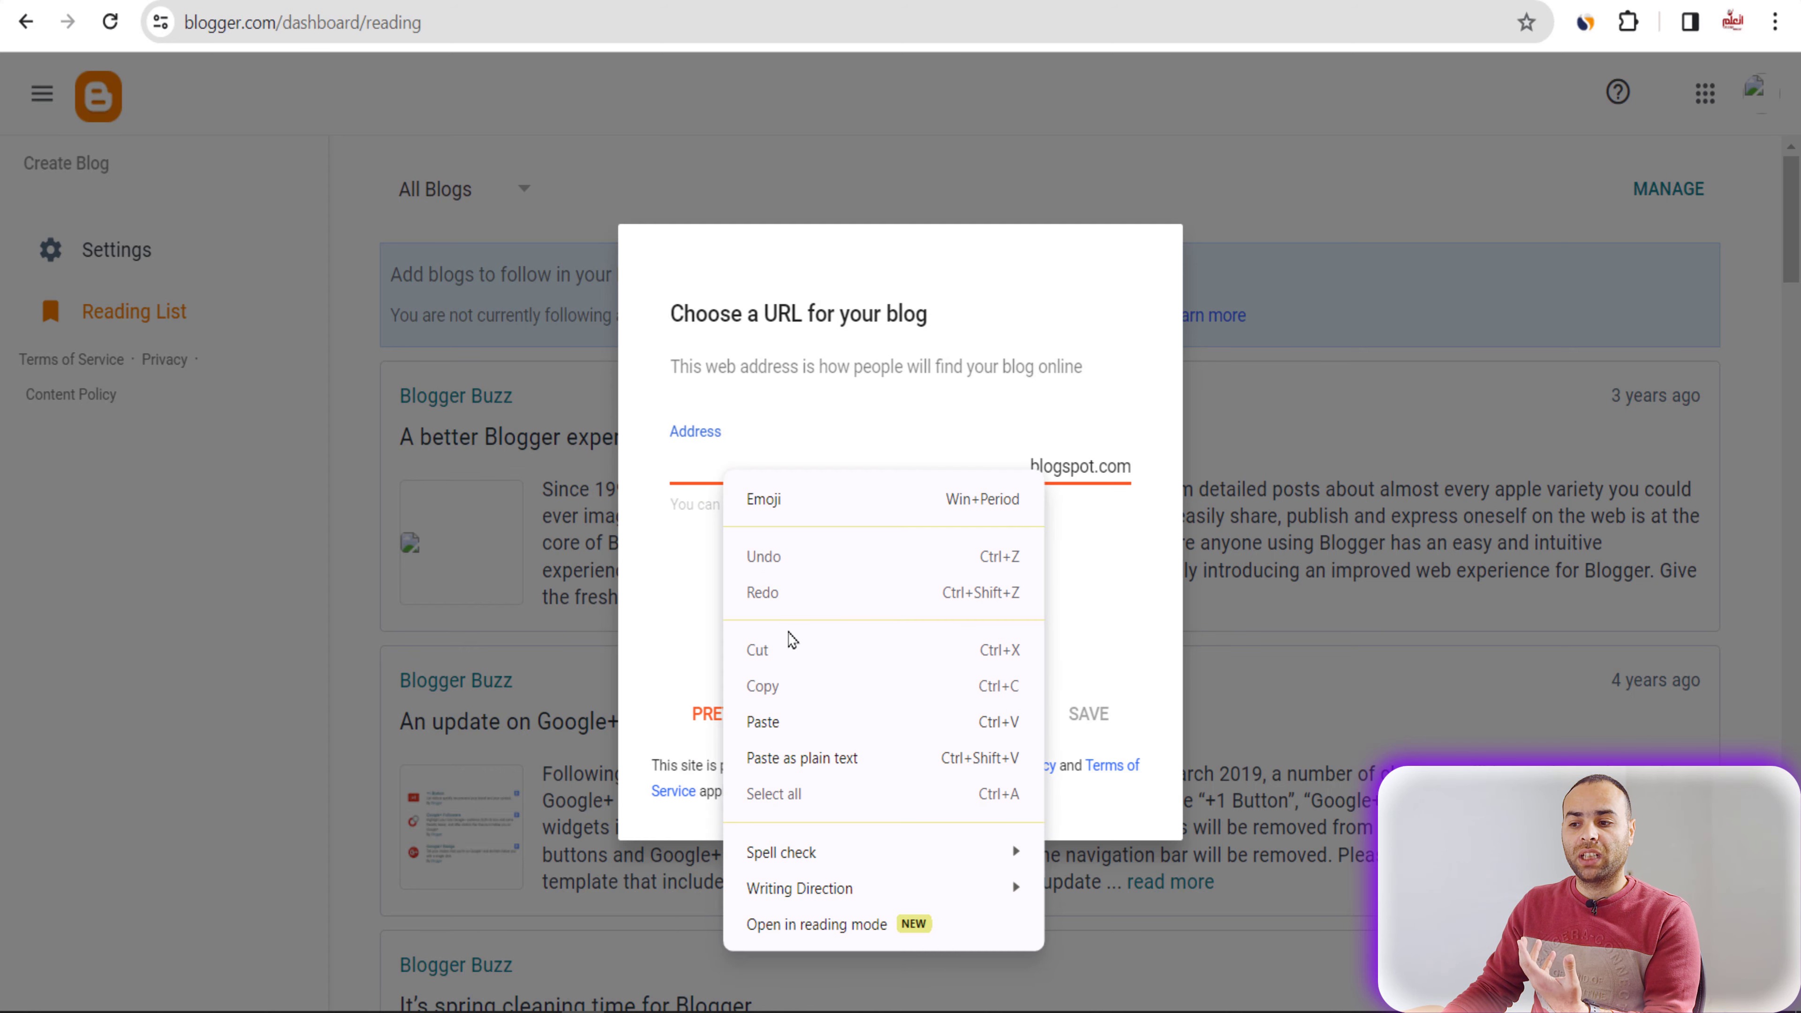
left_click(766, 721)
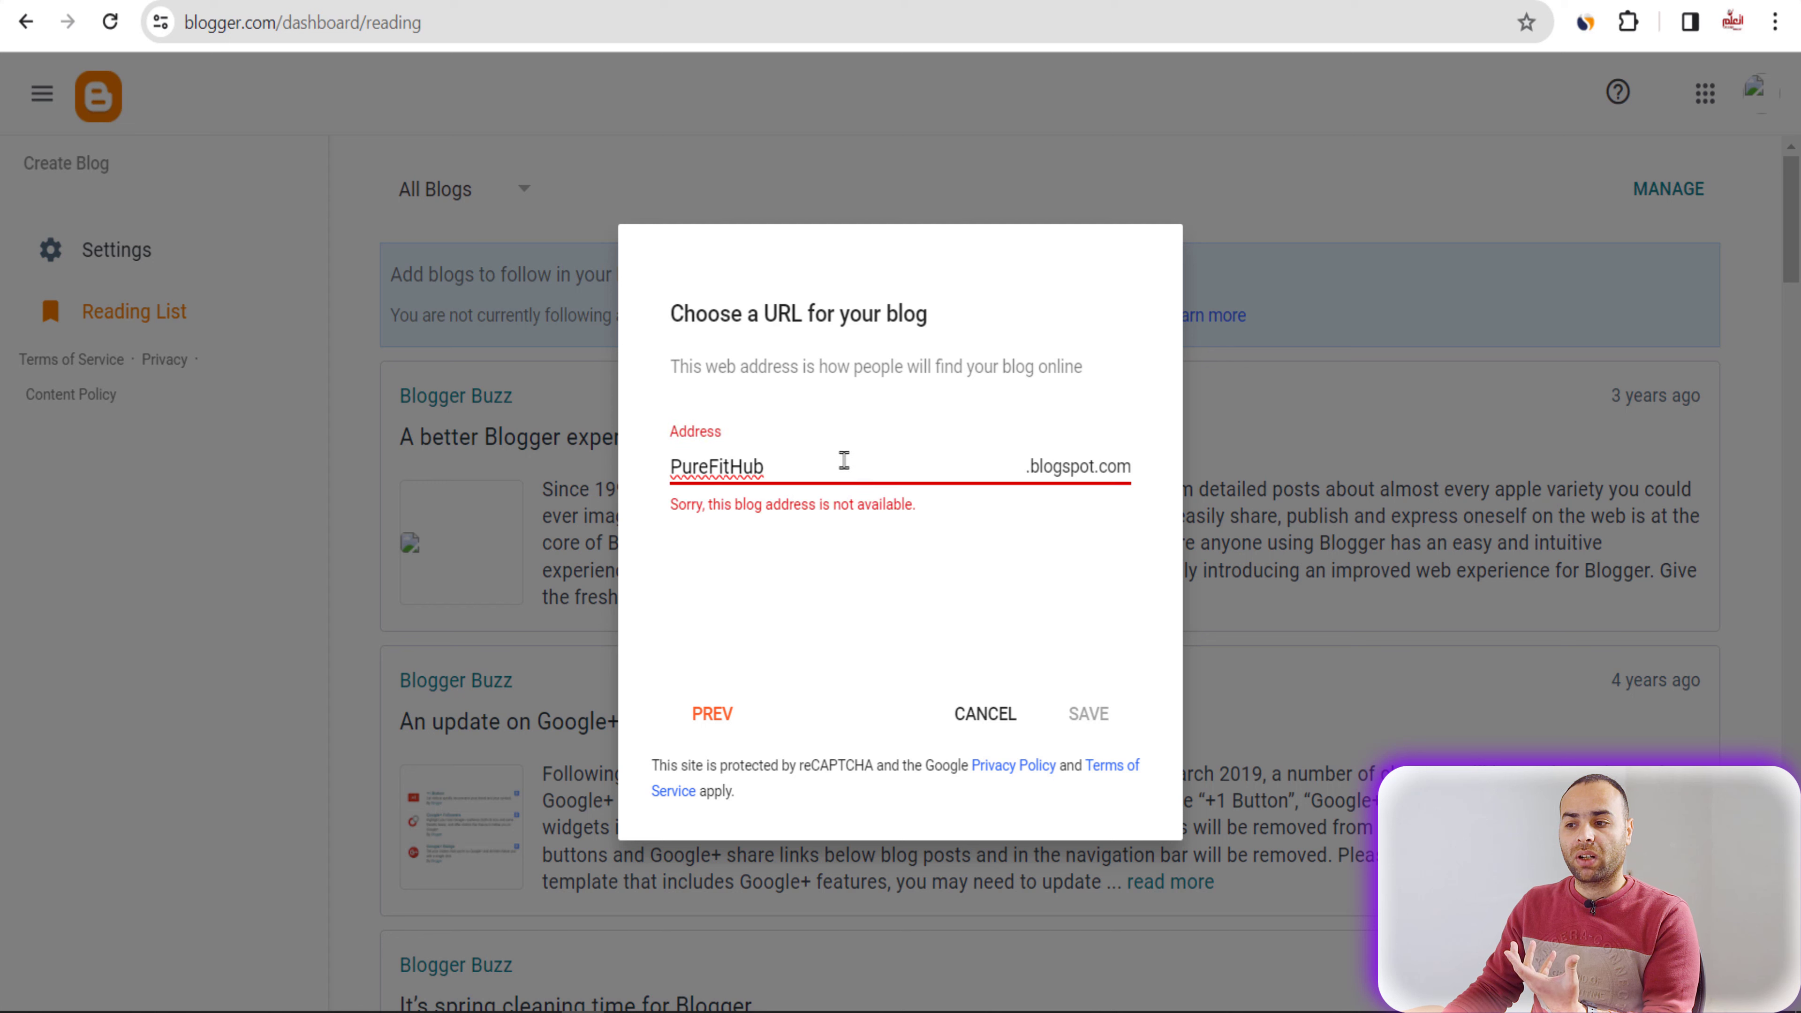
type("123")
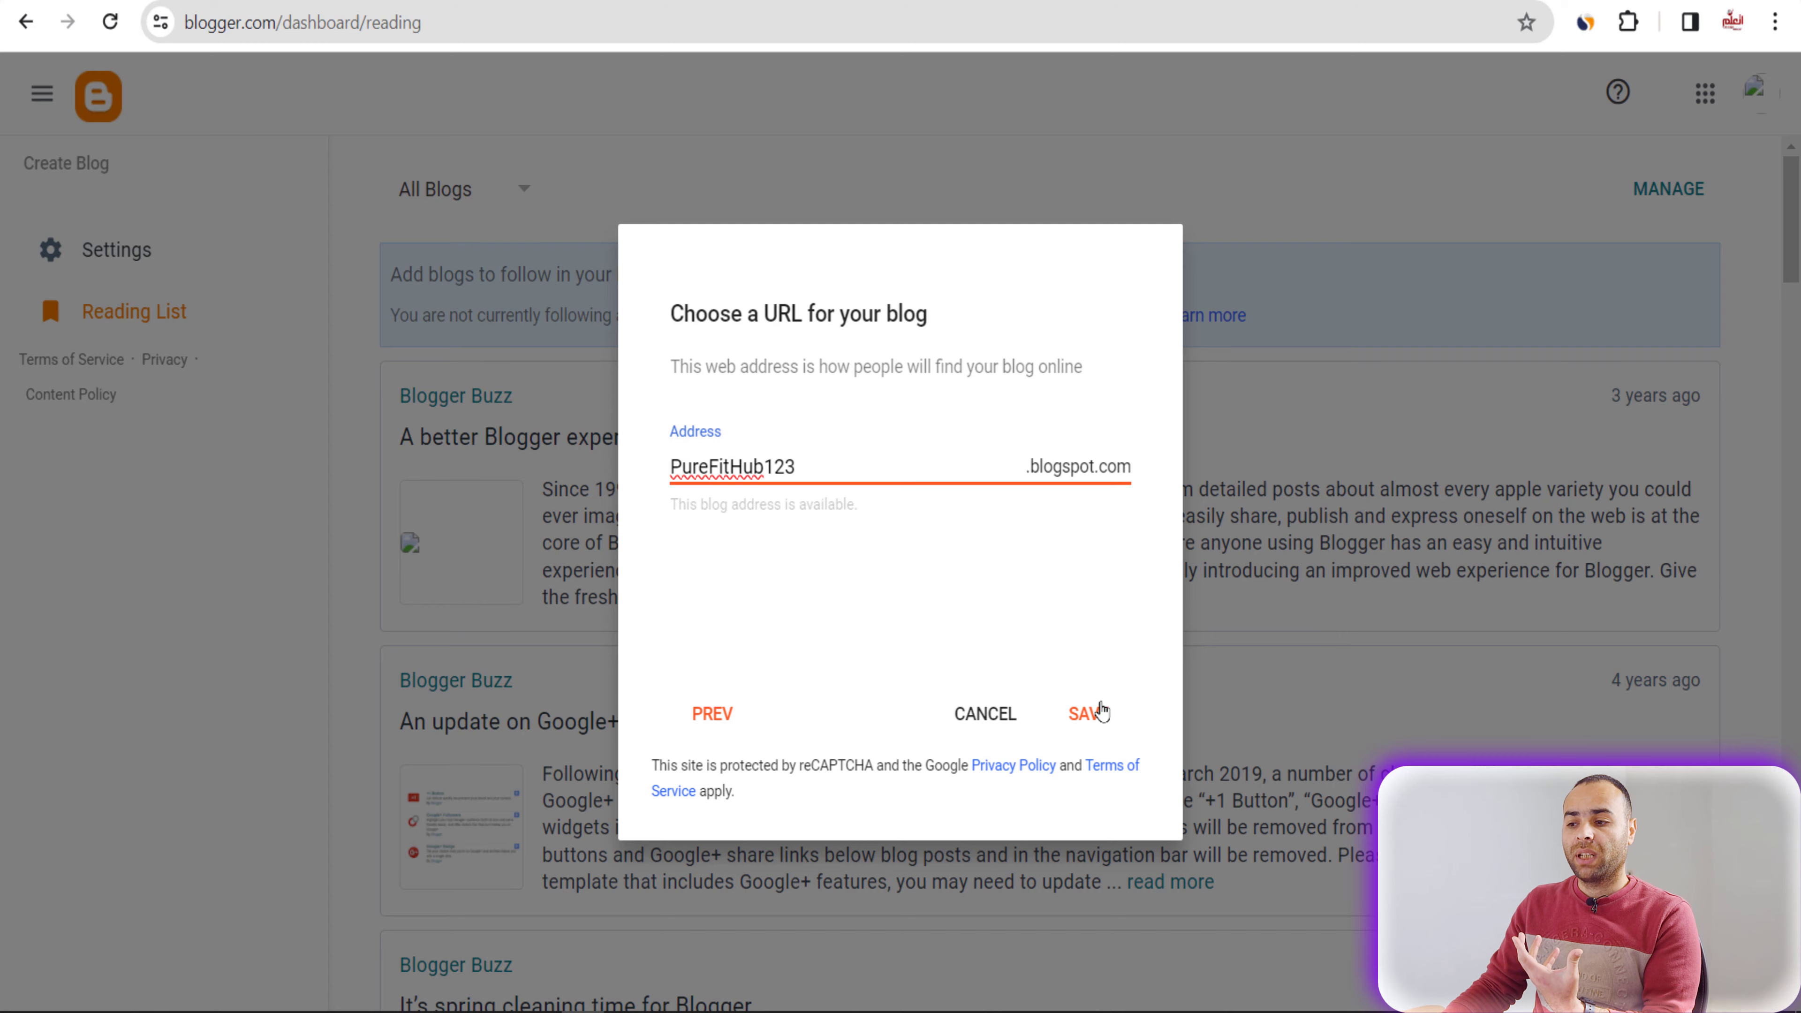
left_click(1101, 730)
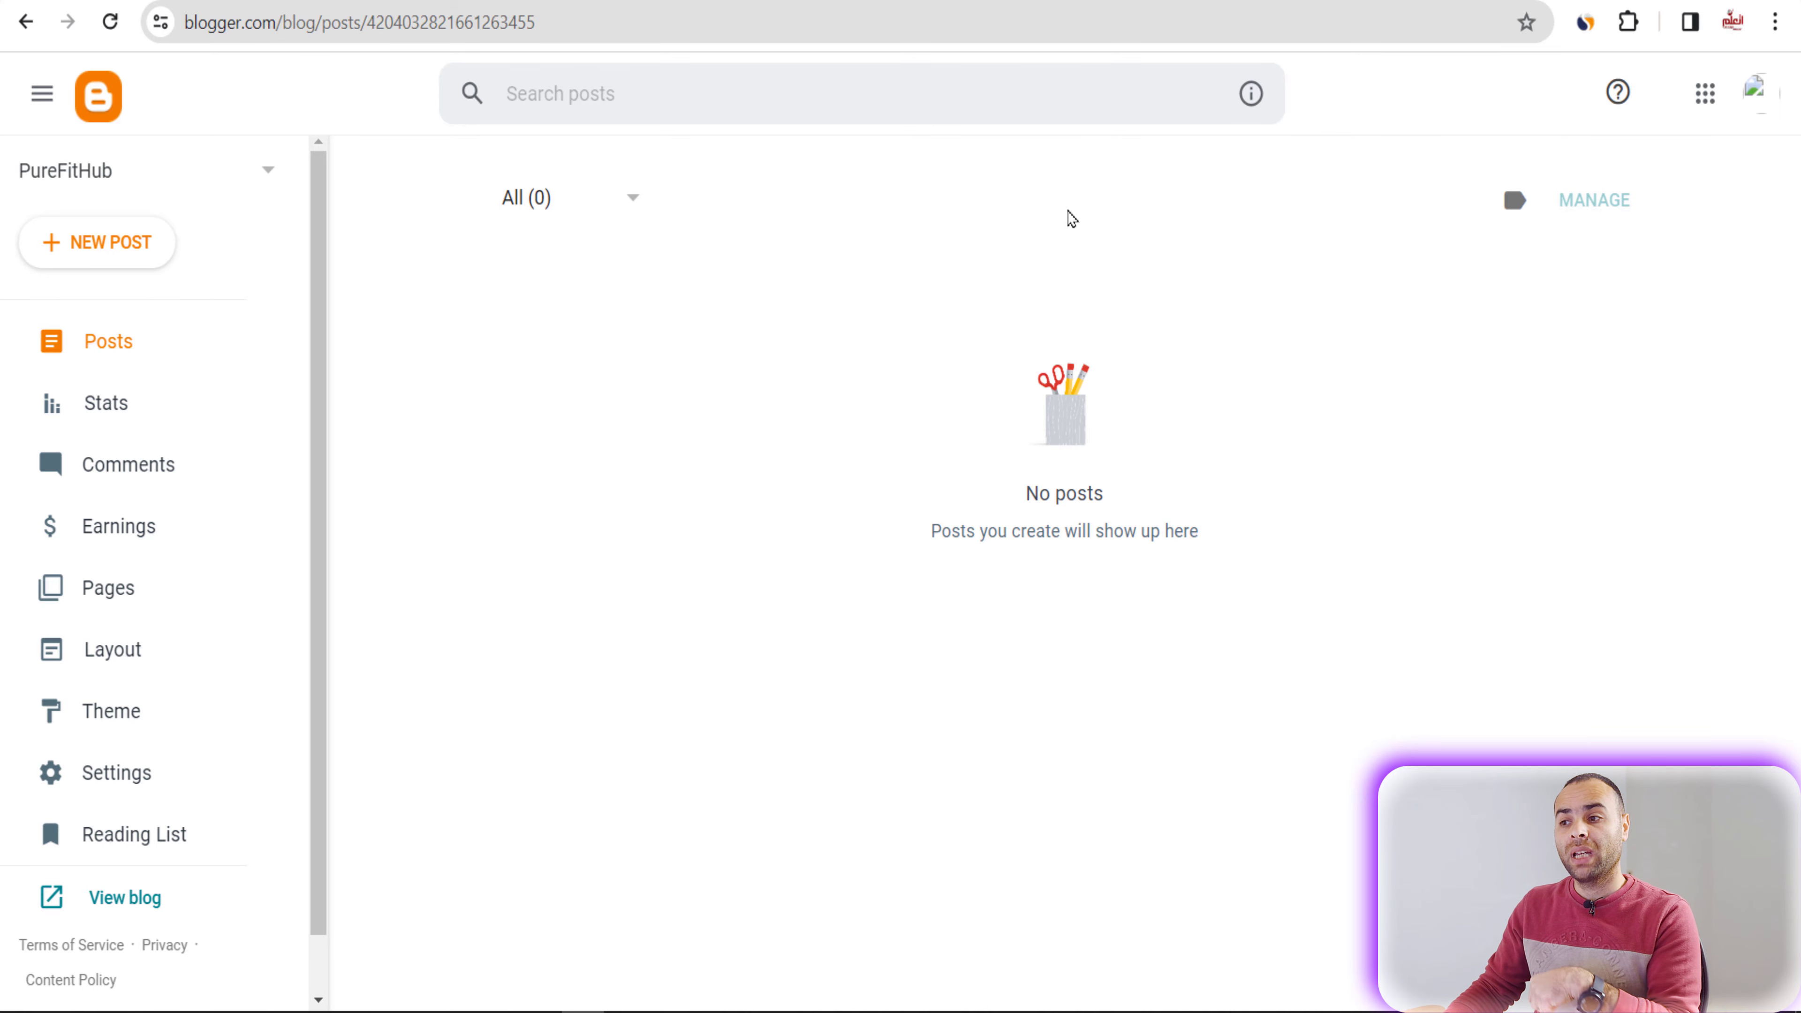
Step: Bring up names.co.uk, then copy the suggested domain name PureFitHub.com from the ChatGPT conversation
left_click(1262, 1)
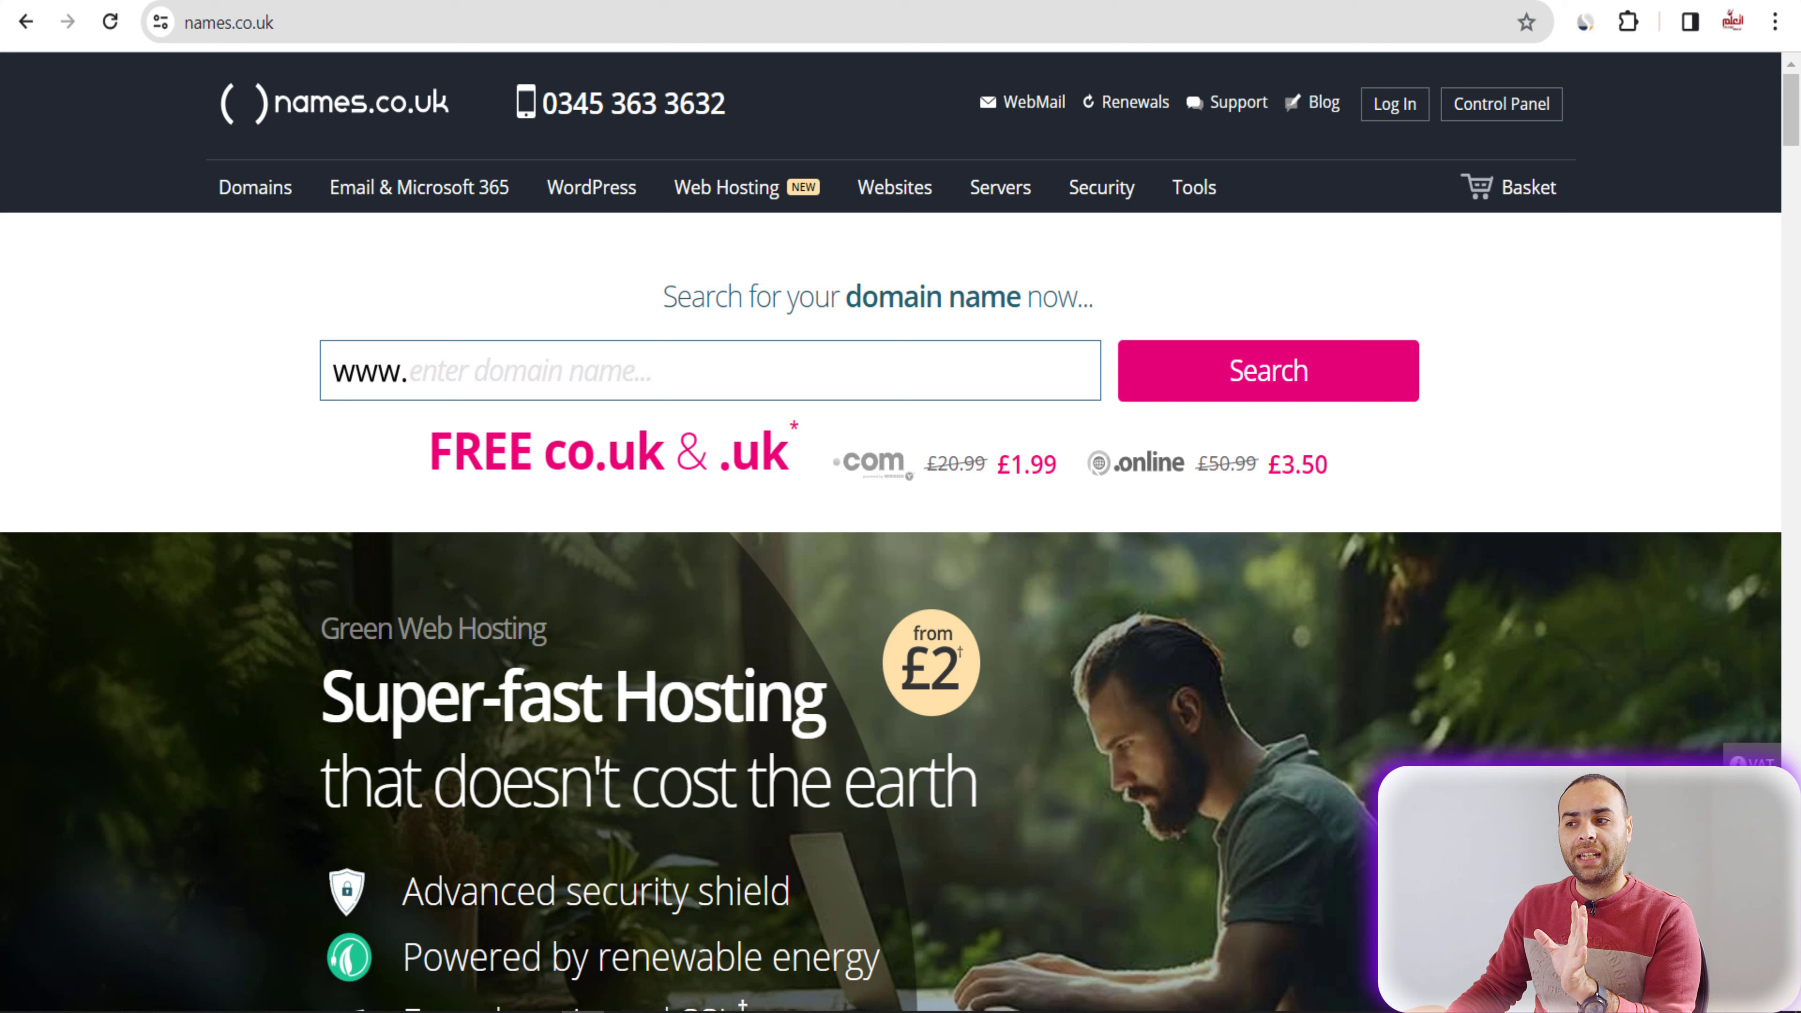
left_click(567, 1)
left_click_drag(658, 474, 518, 475)
right_click(540, 475)
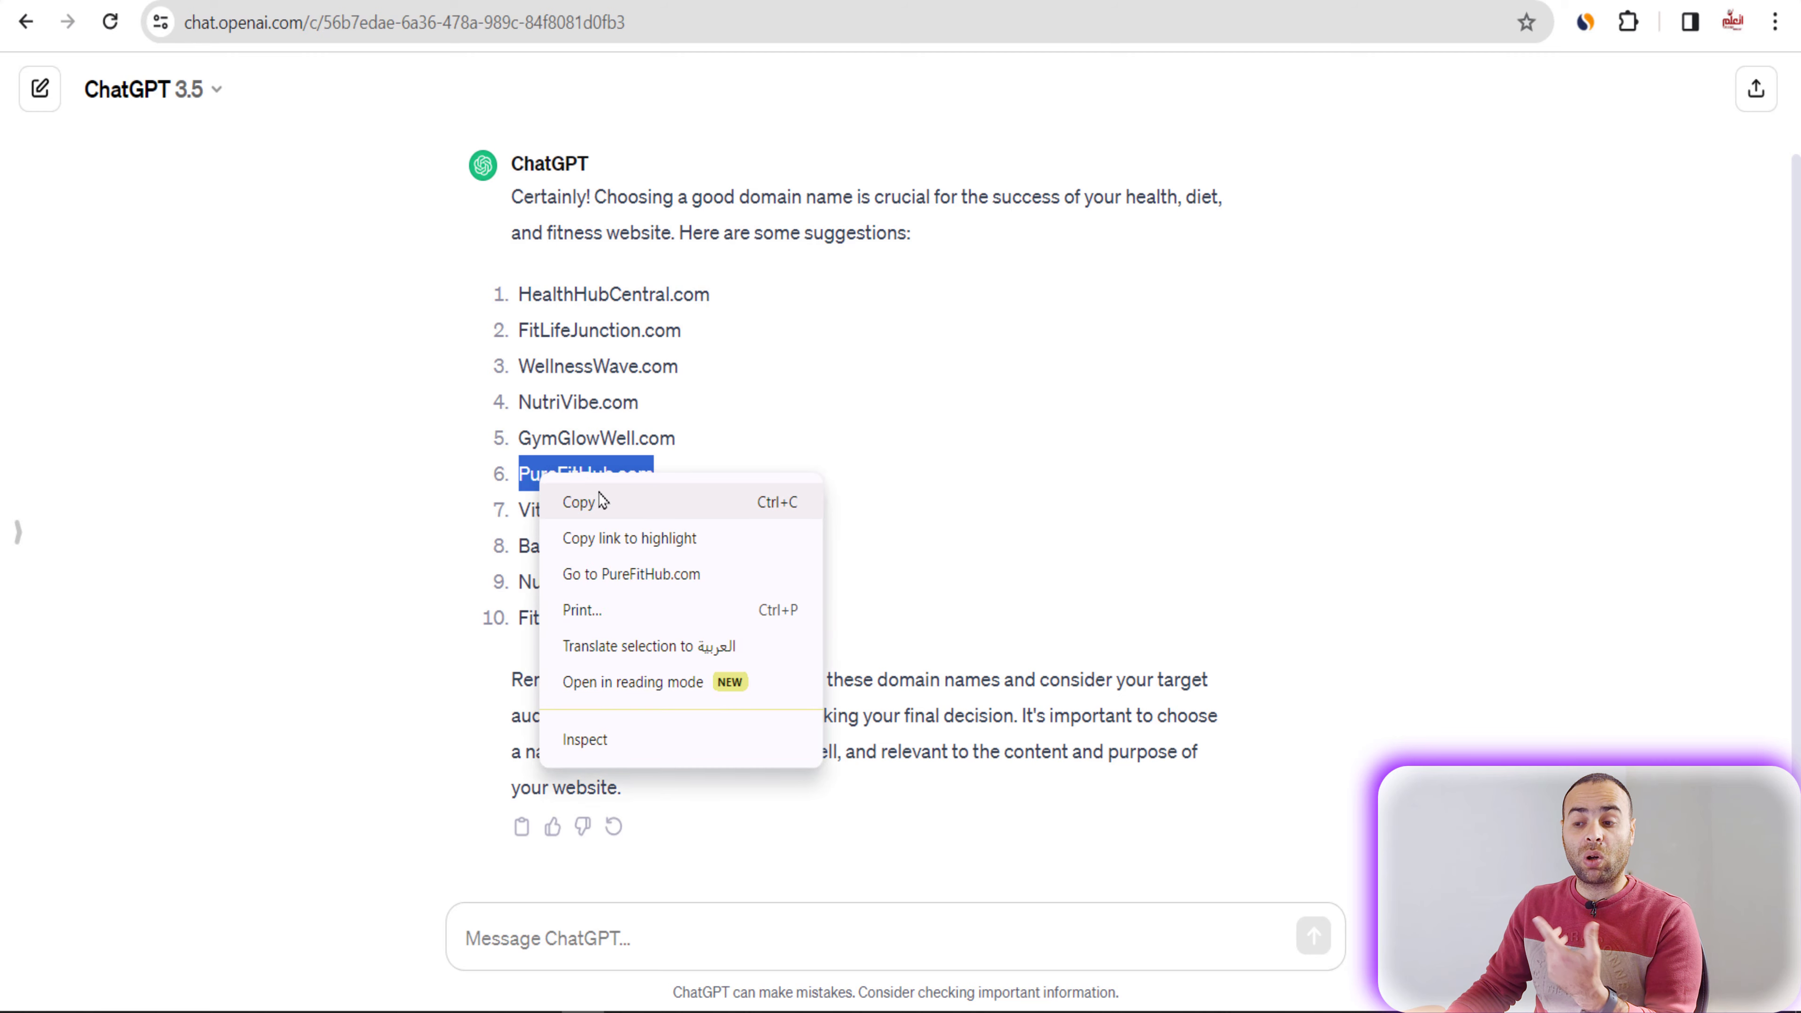
left_click(601, 501)
Step: Return to names.co.uk and search for the copied domain purefithub.com
left_click(1184, 2)
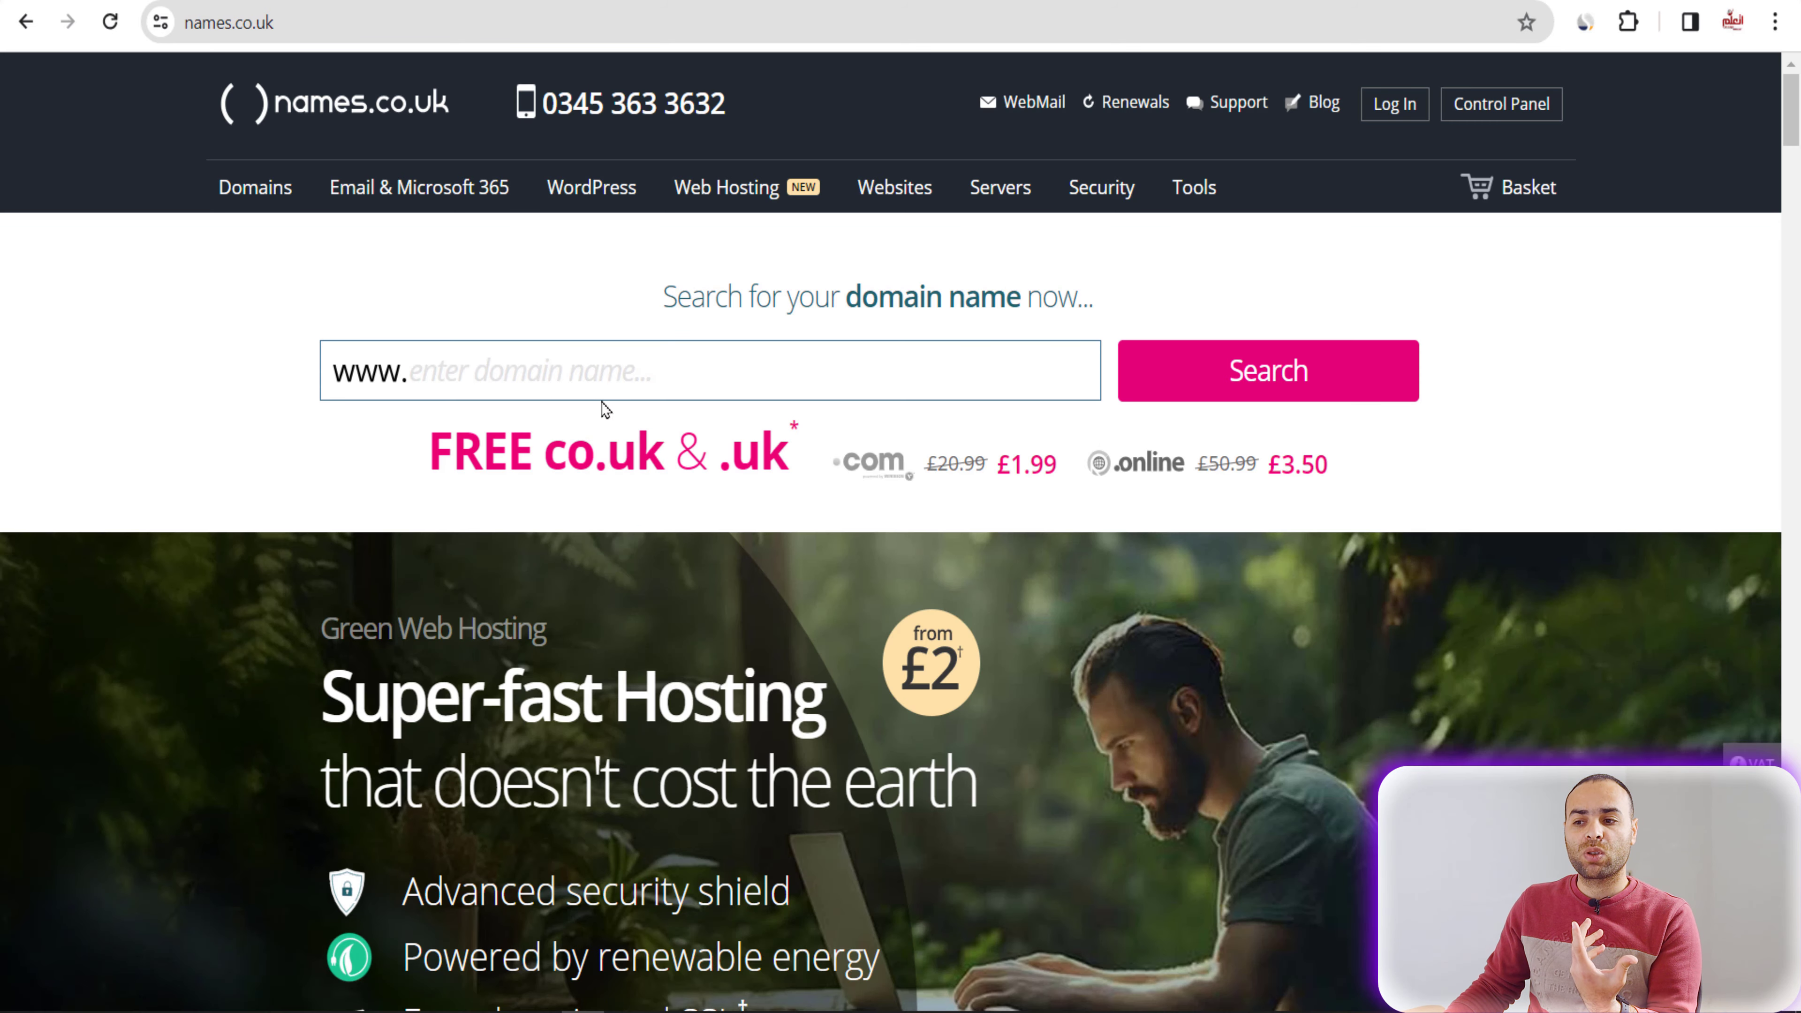
left_click(603, 385)
right_click(602, 384)
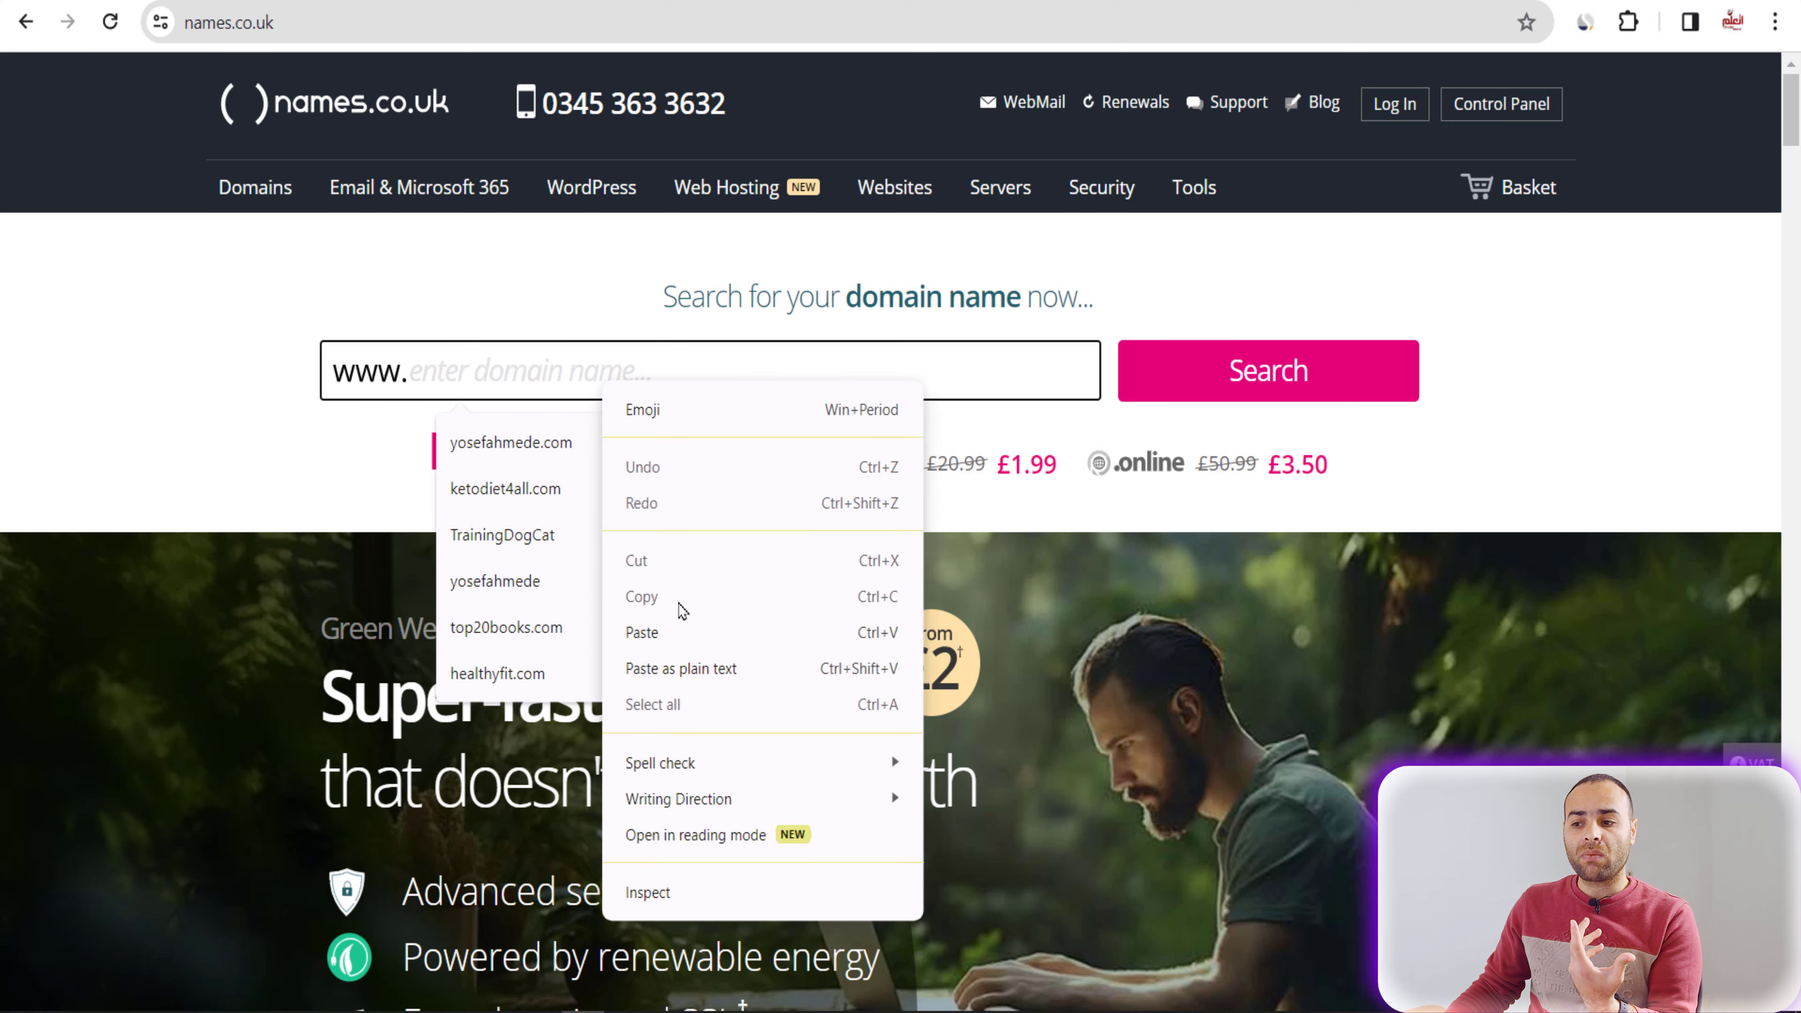
left_click(679, 632)
left_click(1215, 383)
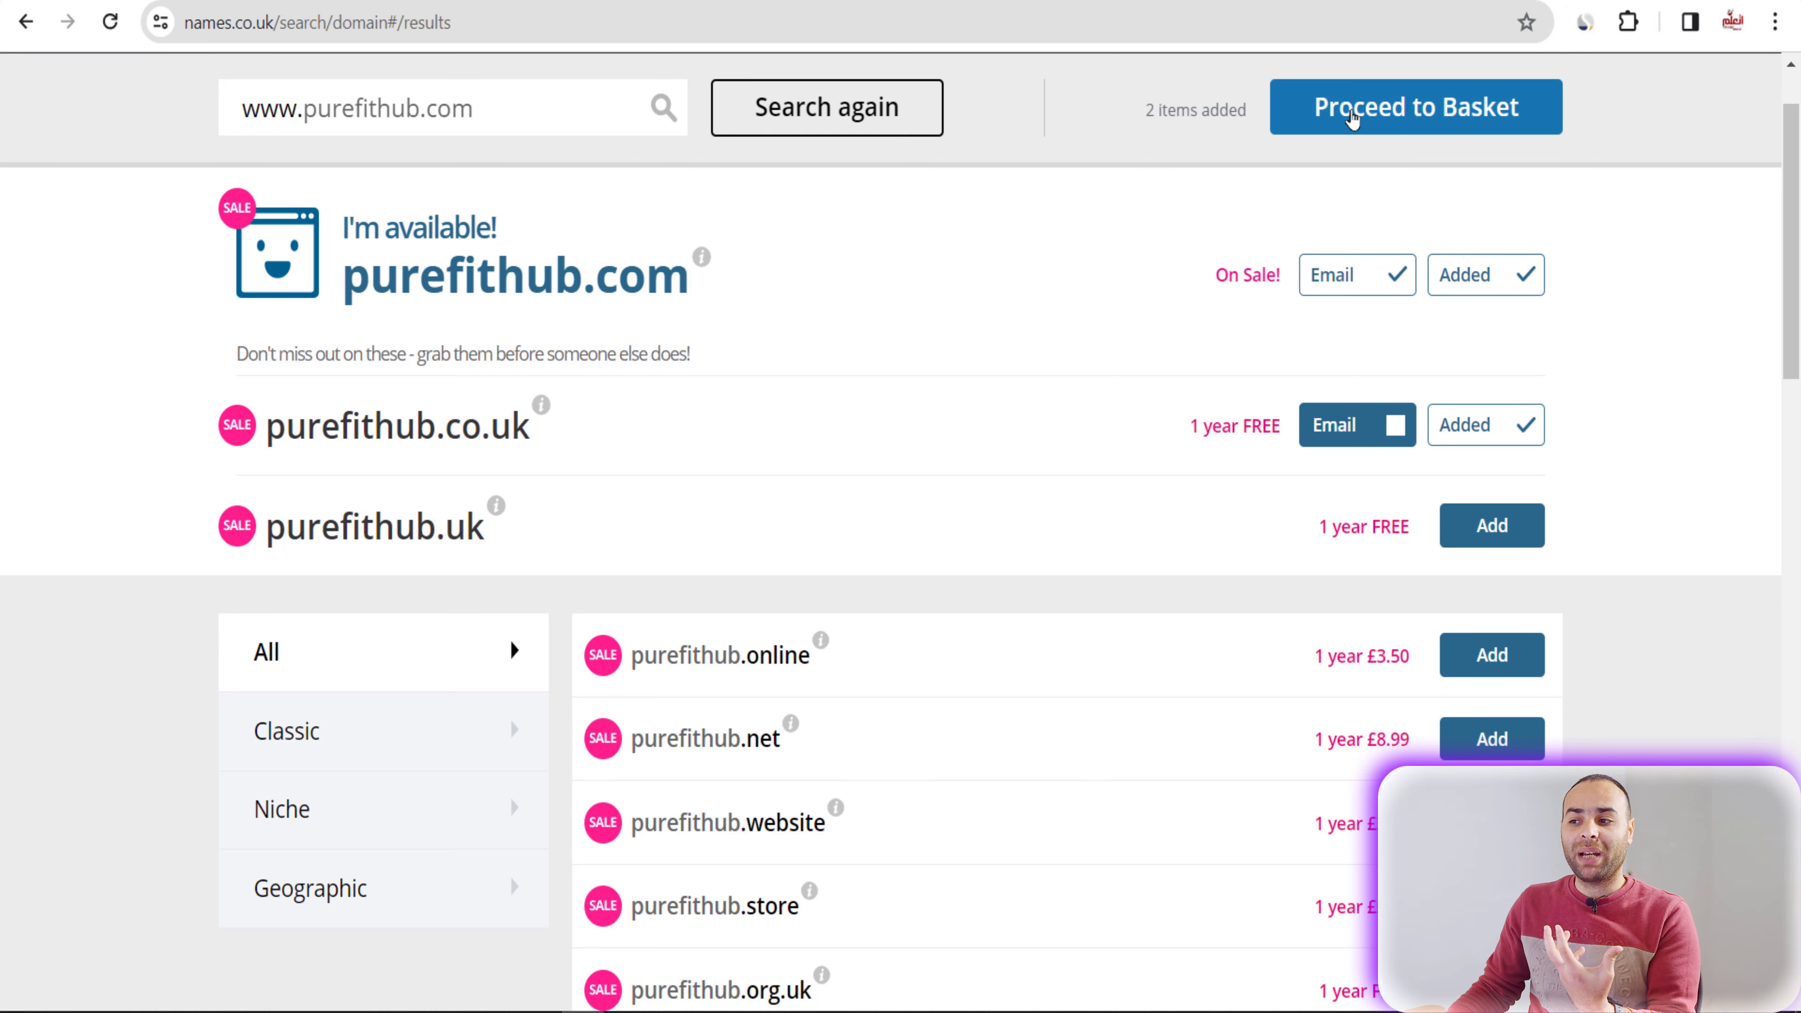
Step: Take purefithub.com and purefithub.co.uk through to the basket, keeping the preselected proxies and adding no hosting or website package
left_click(1353, 117)
scroll(993, 550, "down", 5)
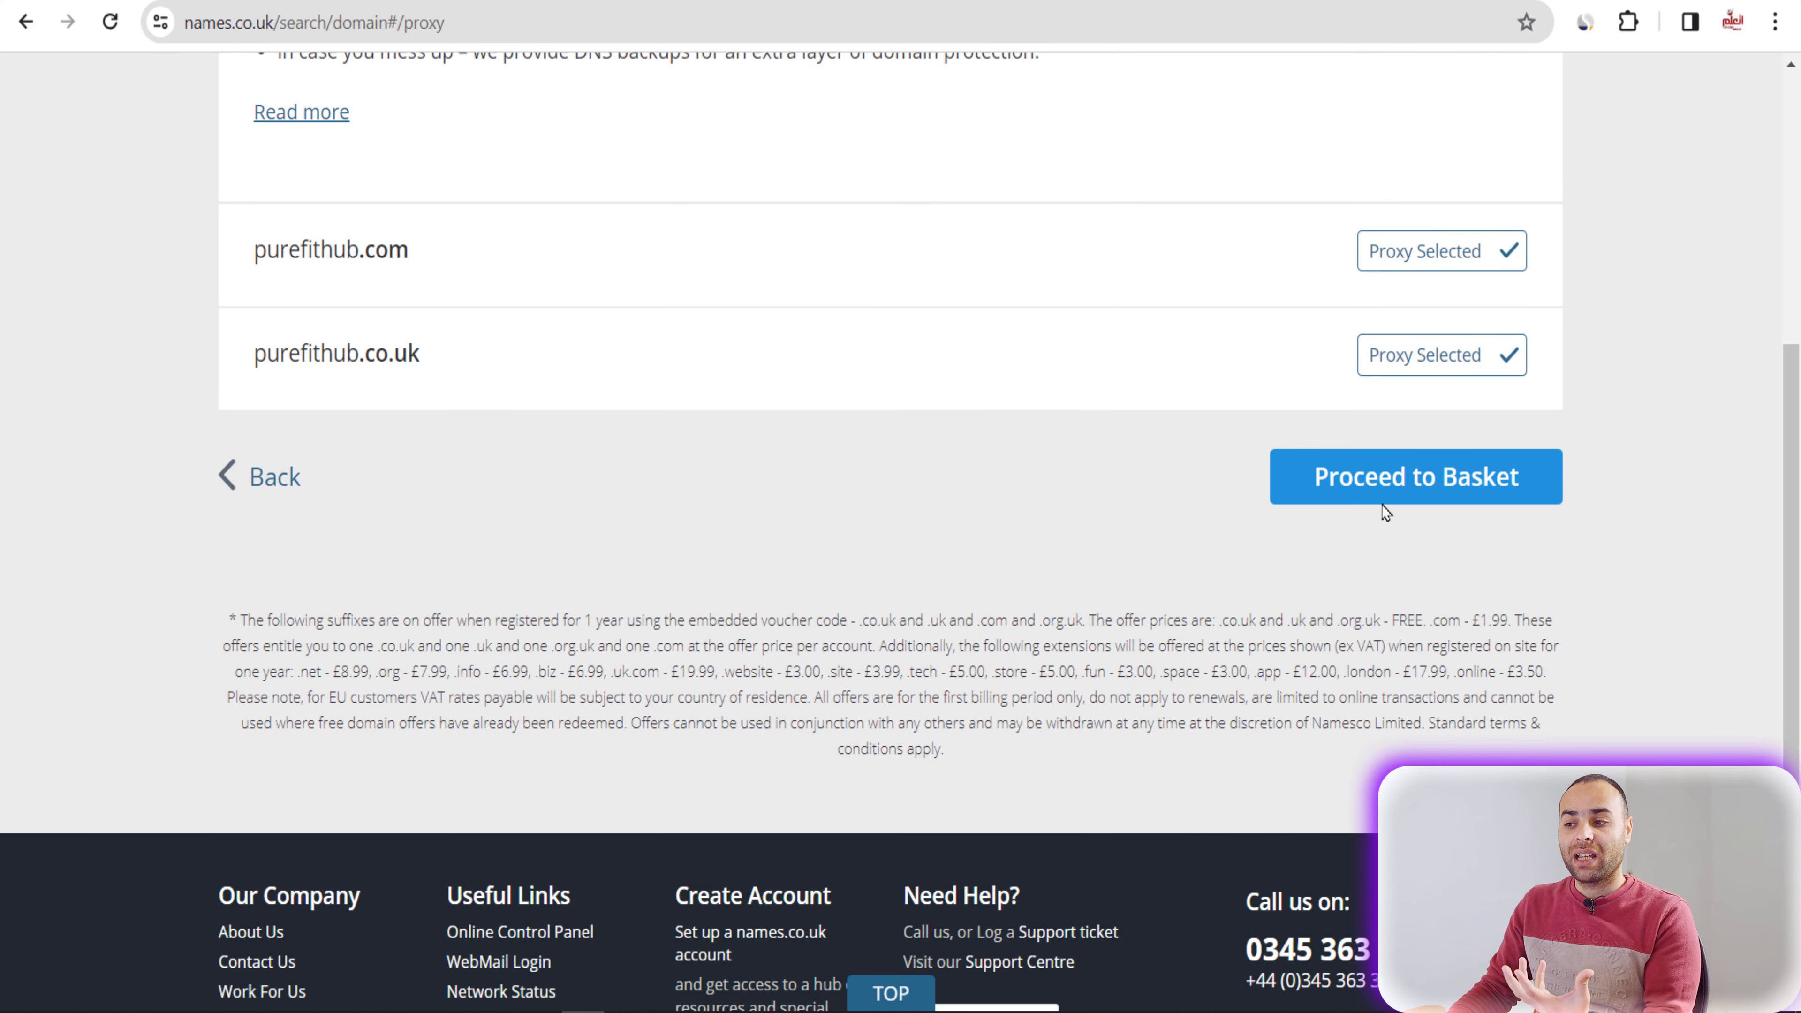
left_click(1392, 483)
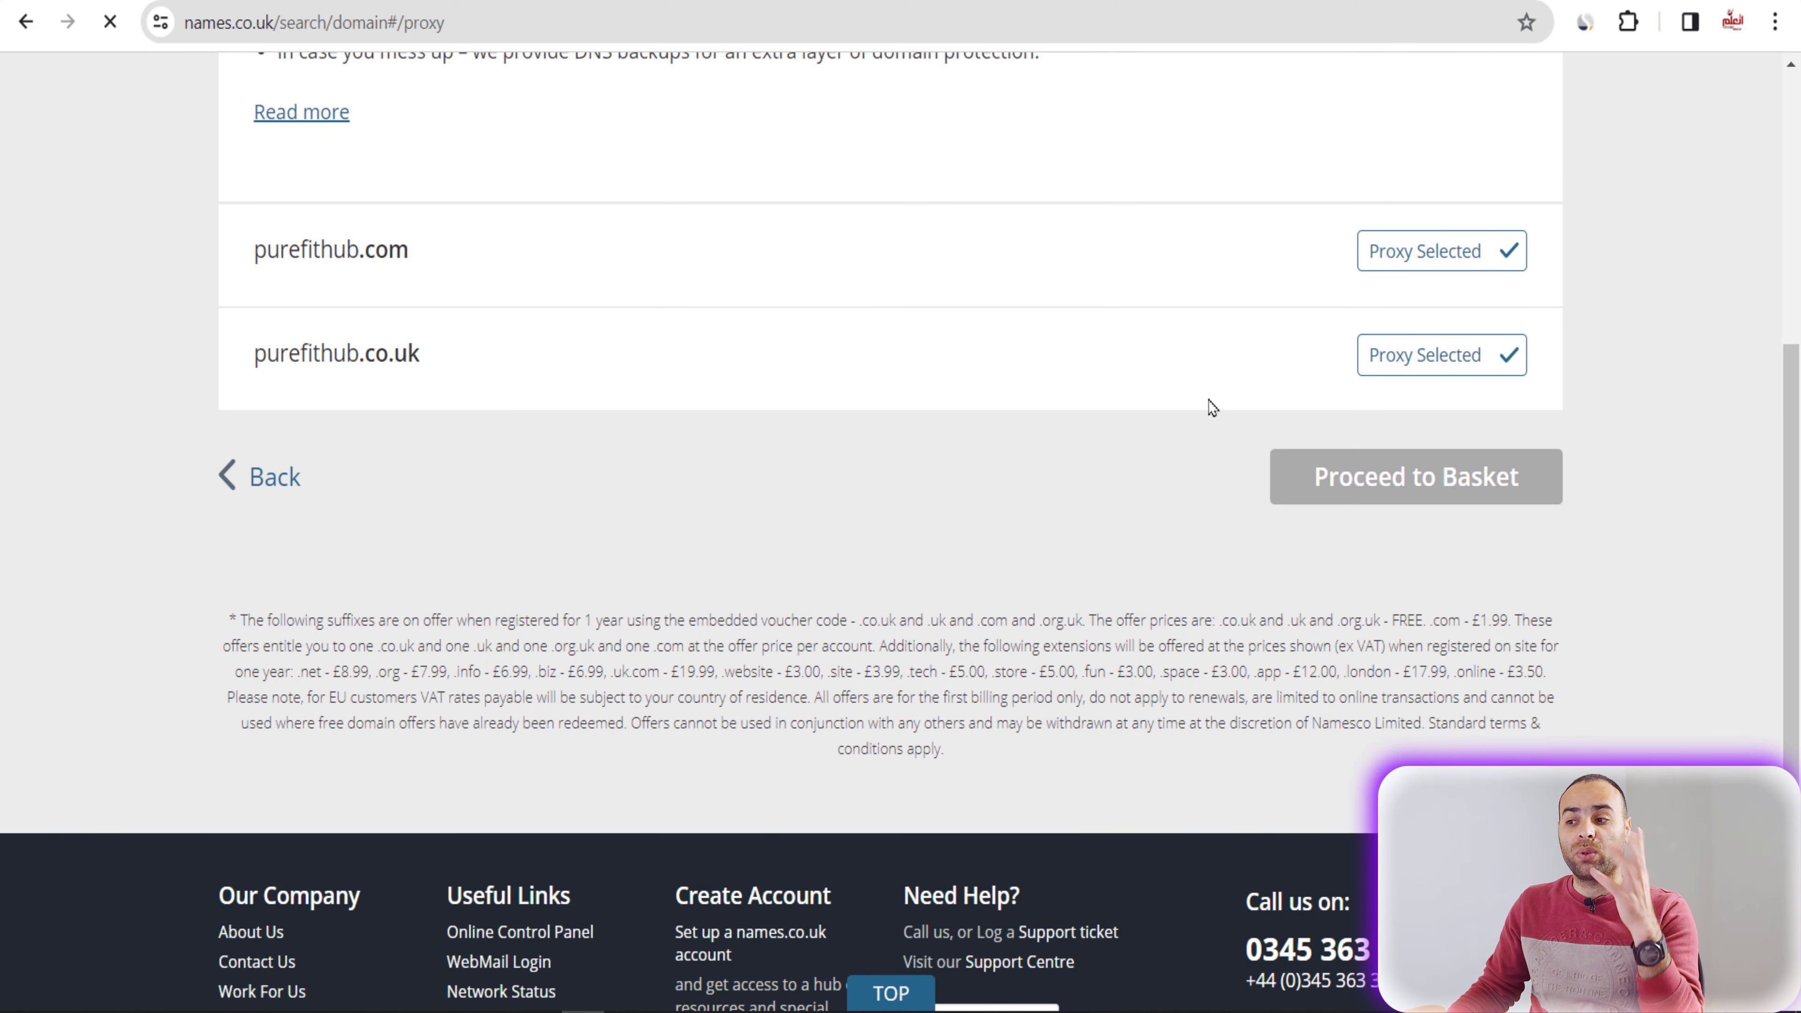
scroll(1257, 545, "down", 7)
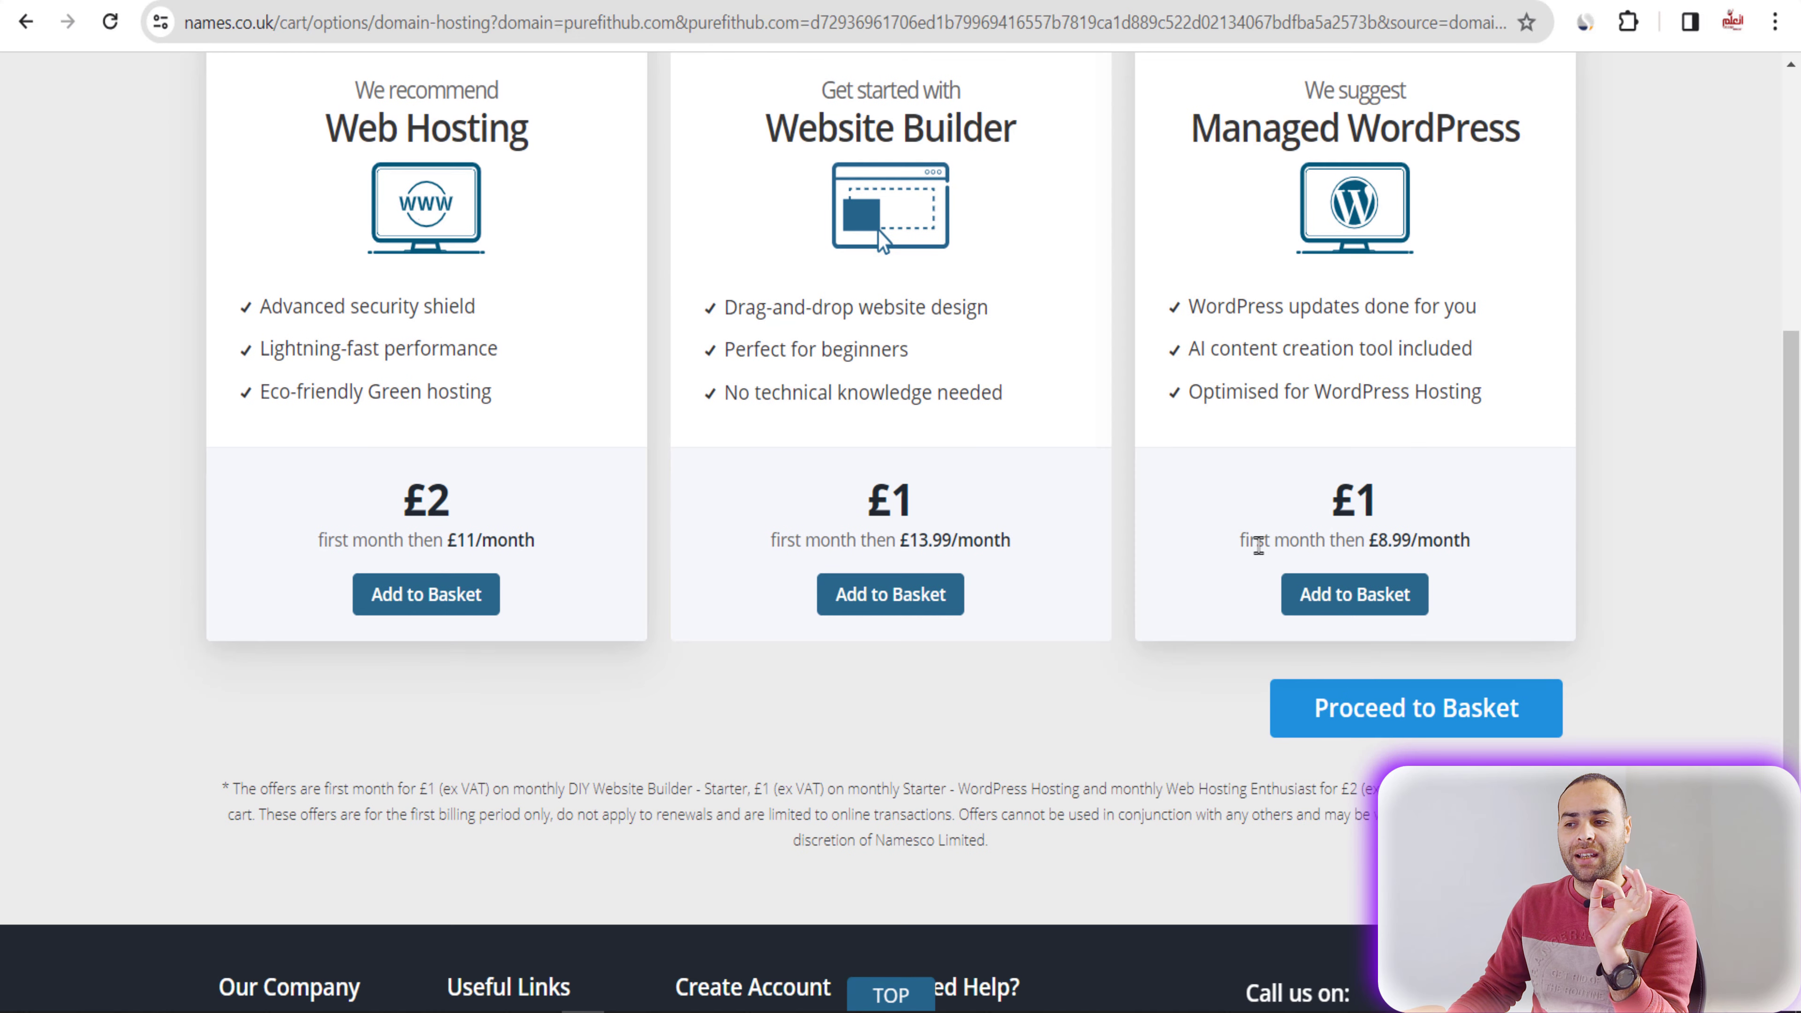
left_click(1359, 708)
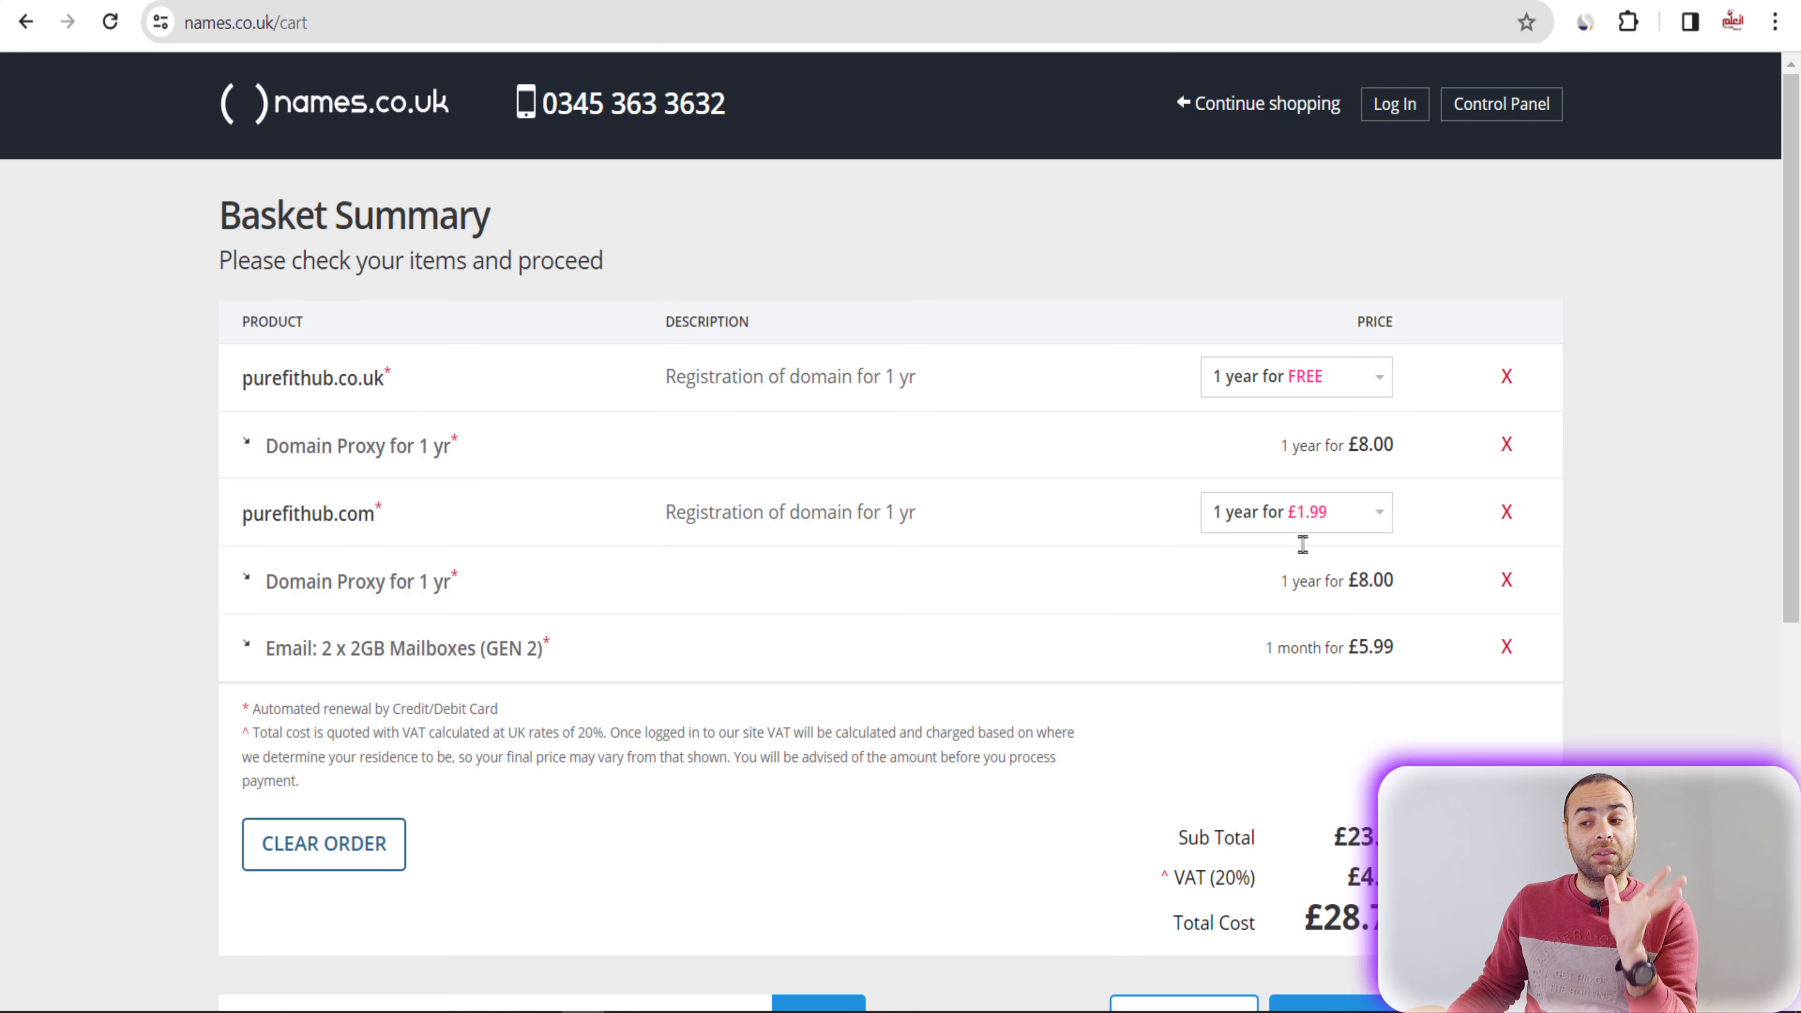
Step: Remove both domain proxies, the email mailboxes and purefithub.co.uk from the basket, keeping only purefithub.com
left_click_drag(383, 514, 213, 517)
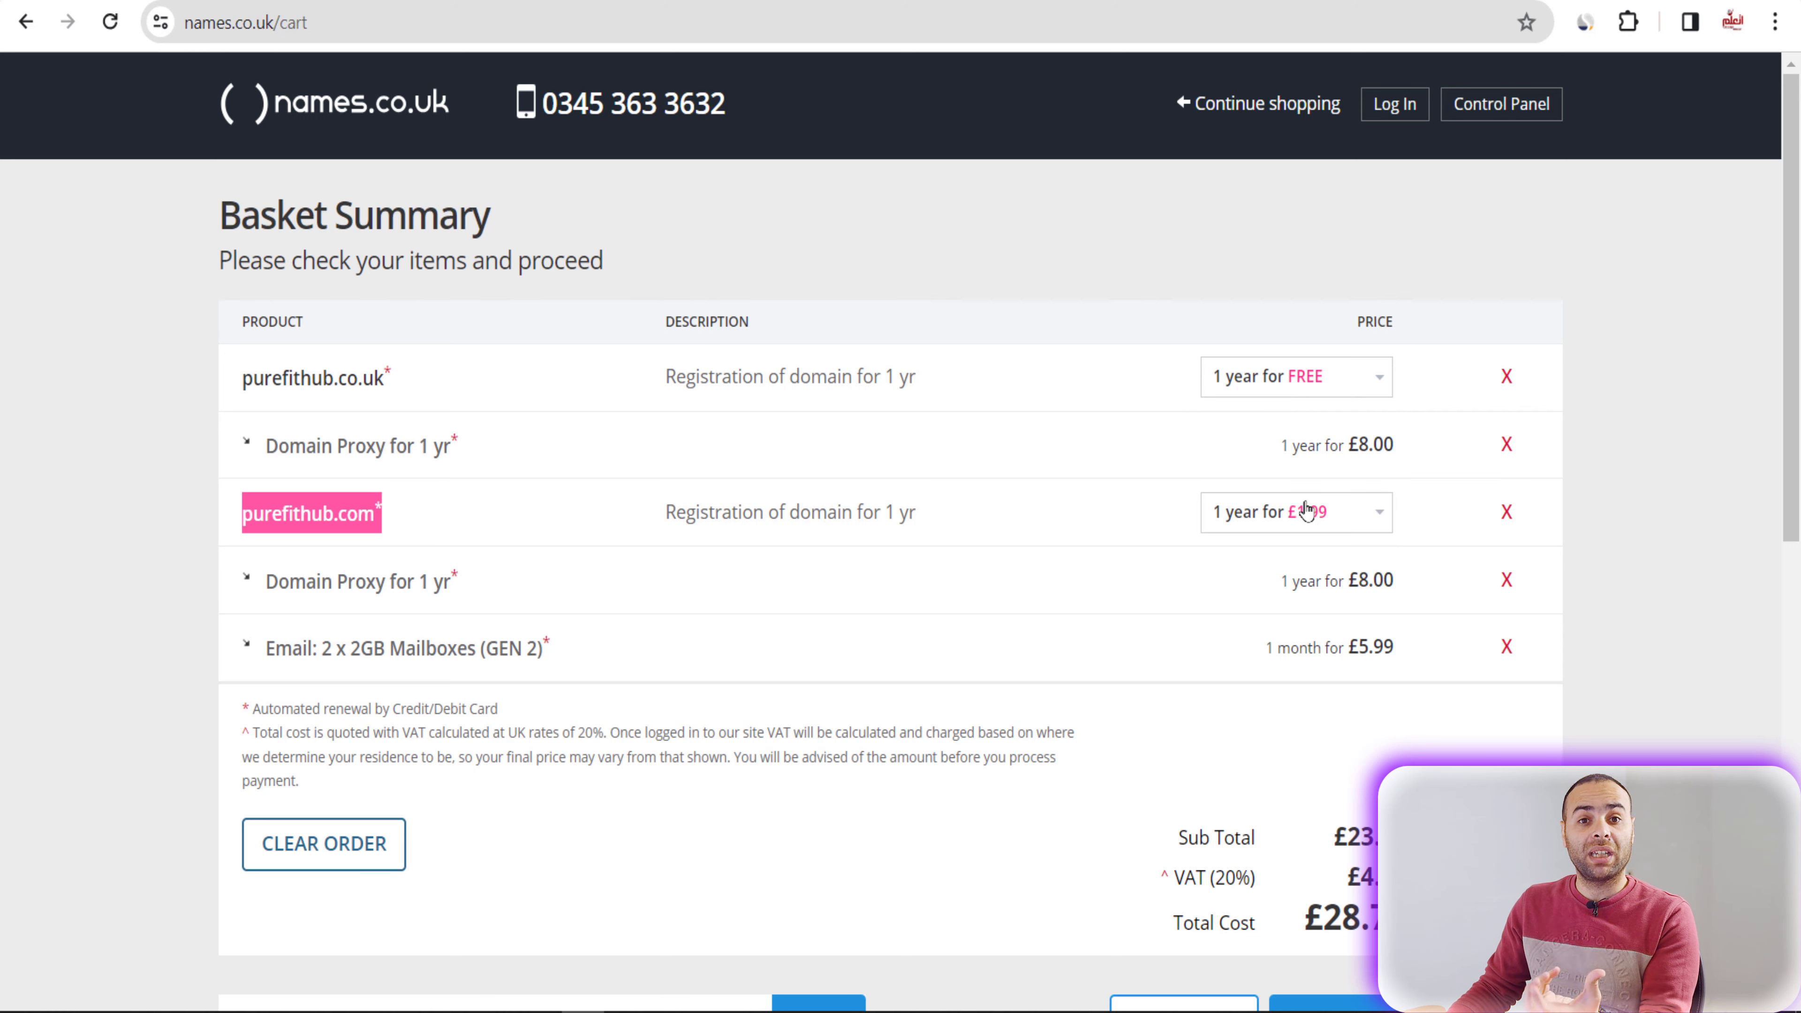
left_click(1496, 582)
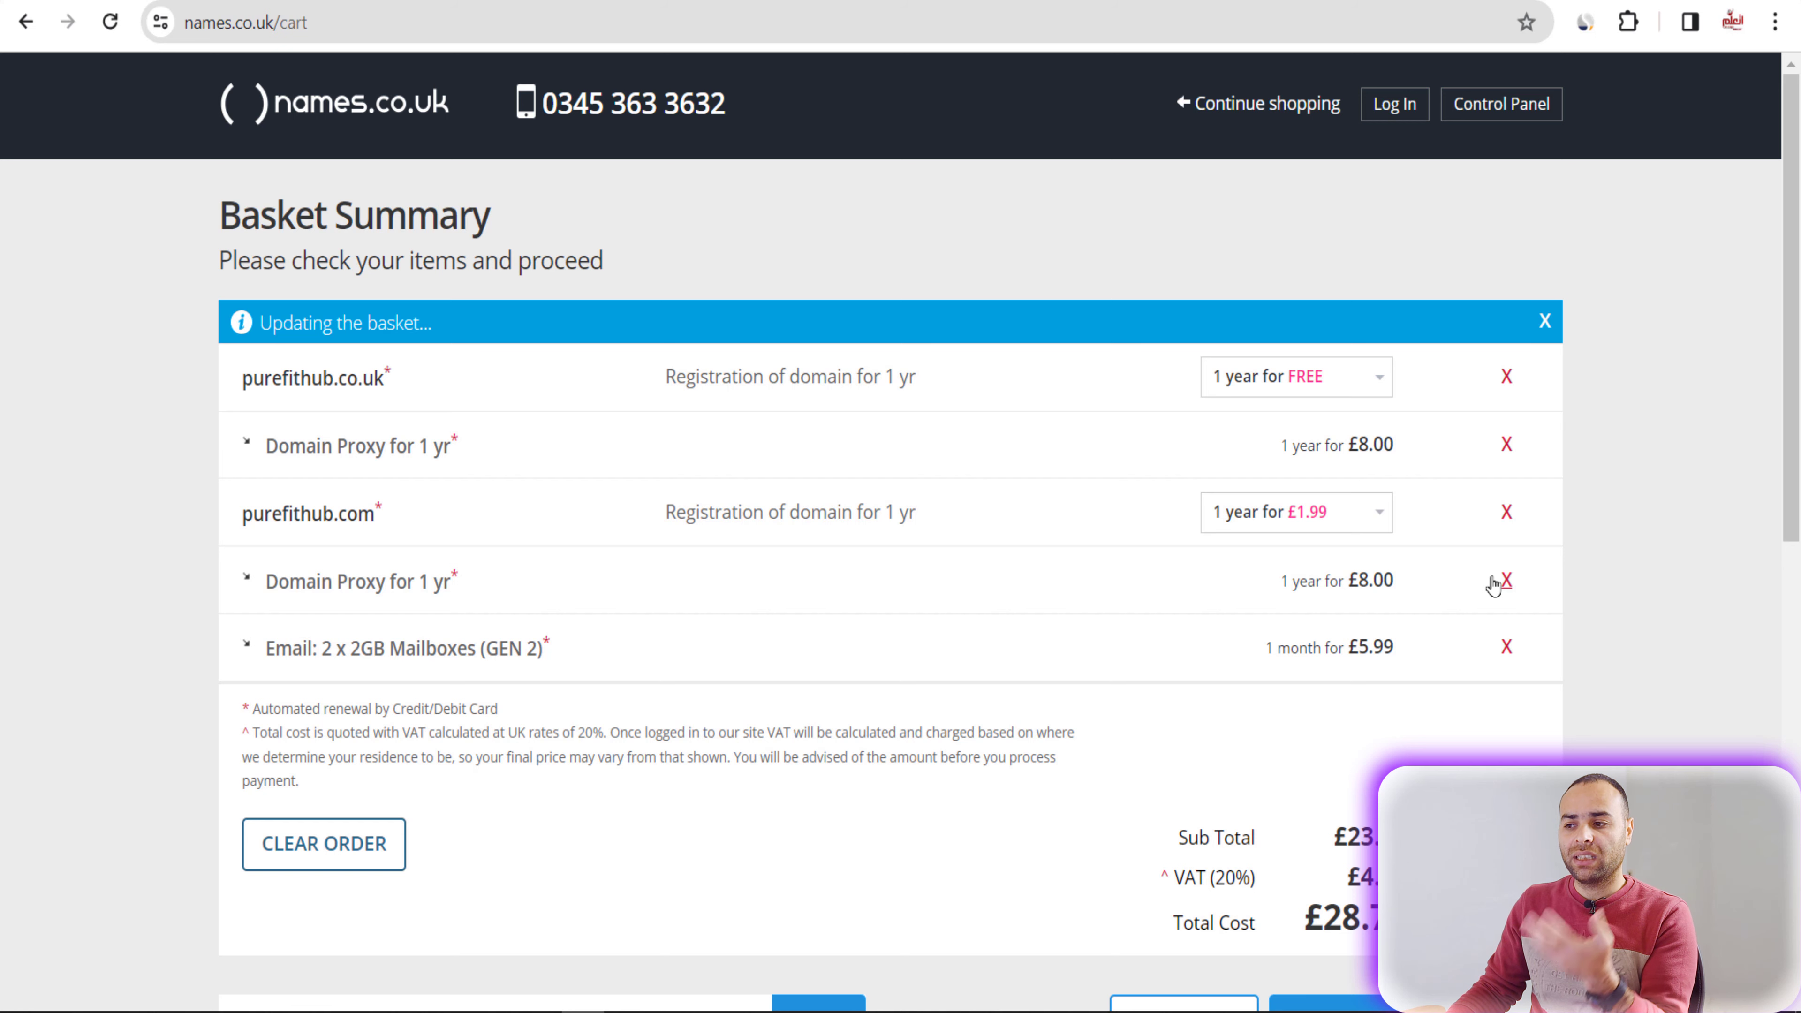
left_click(1505, 587)
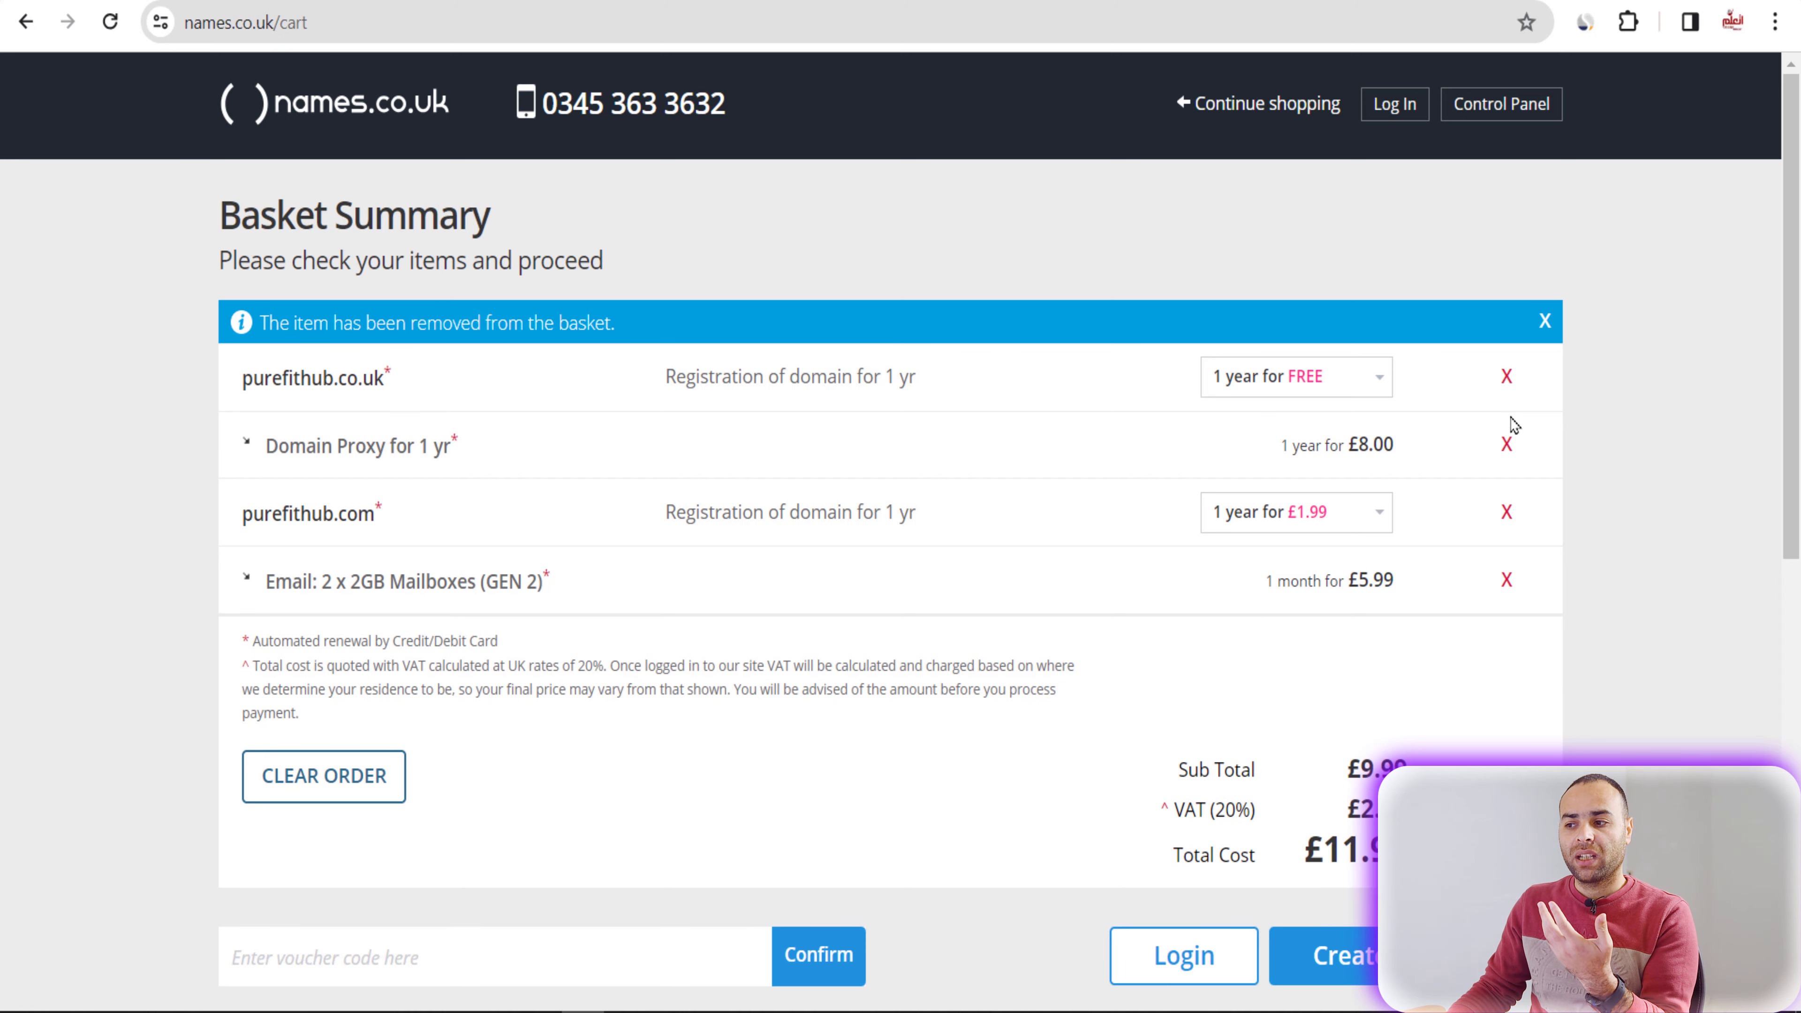
left_click(1507, 444)
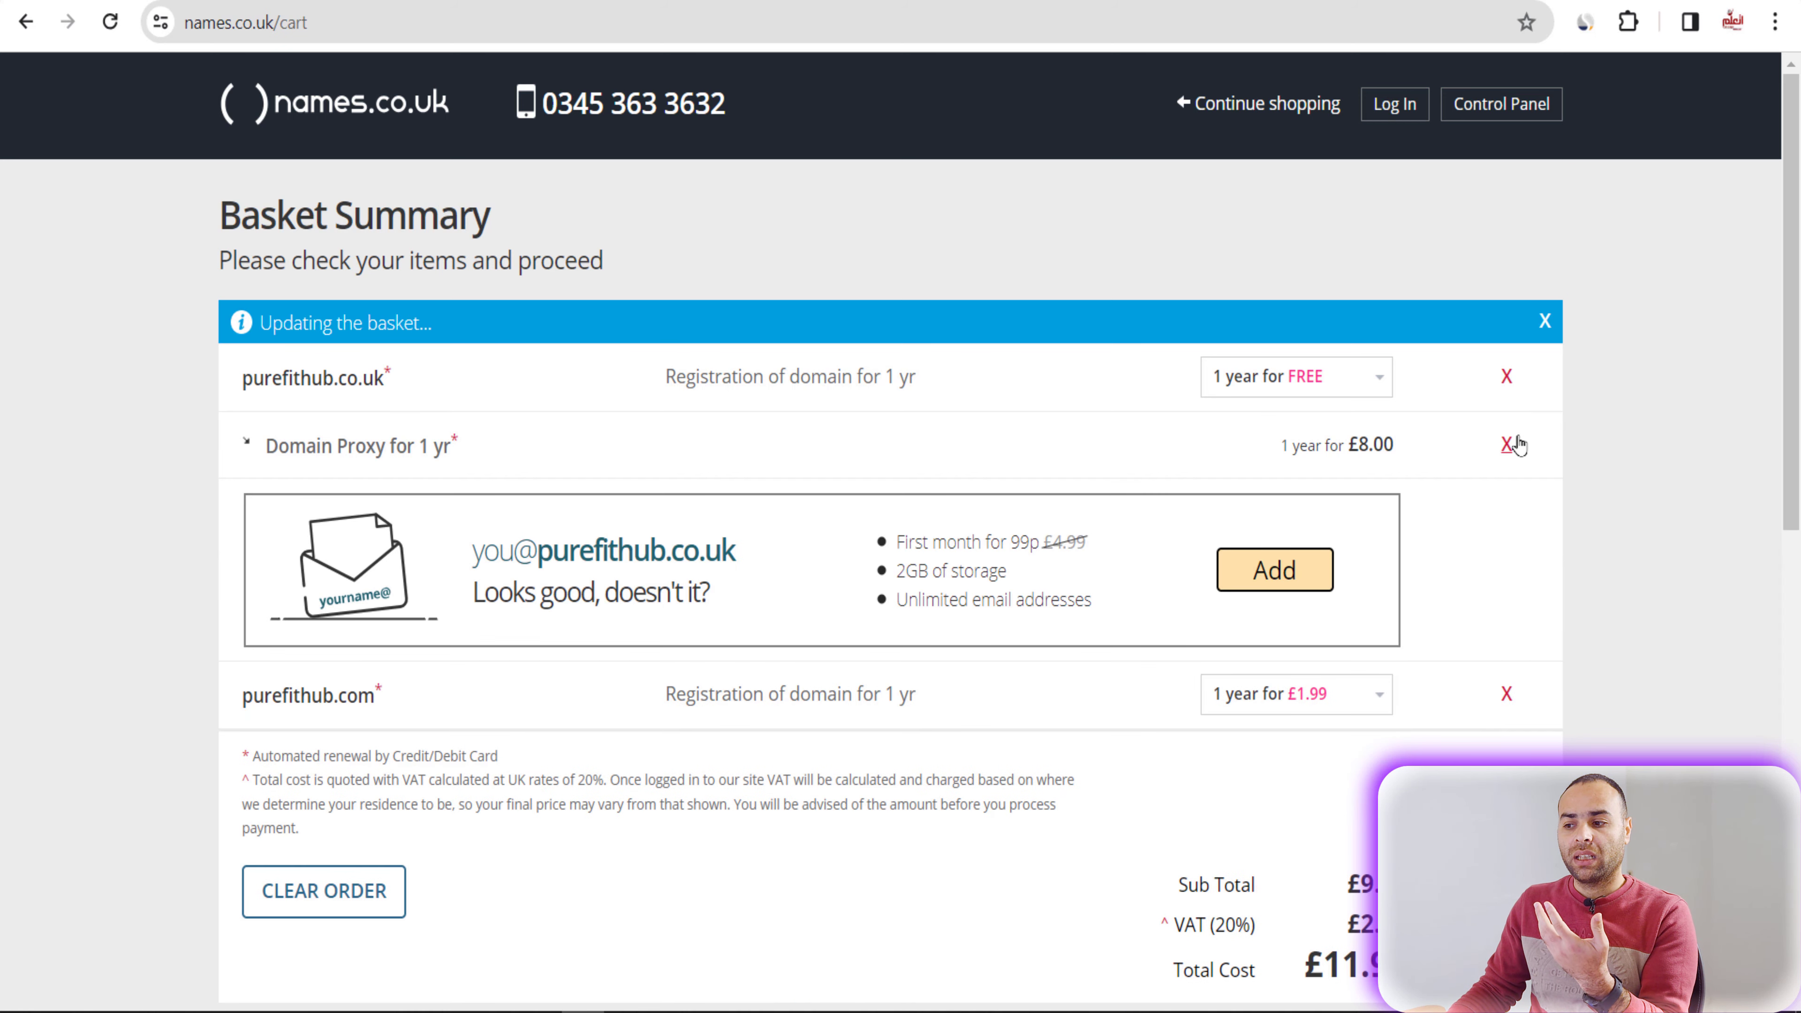
left_click(1509, 378)
Step: Review the basket's subtotal, VAT and total cost, and proceed to create an account for the order
scroll(1255, 723, "down", 1)
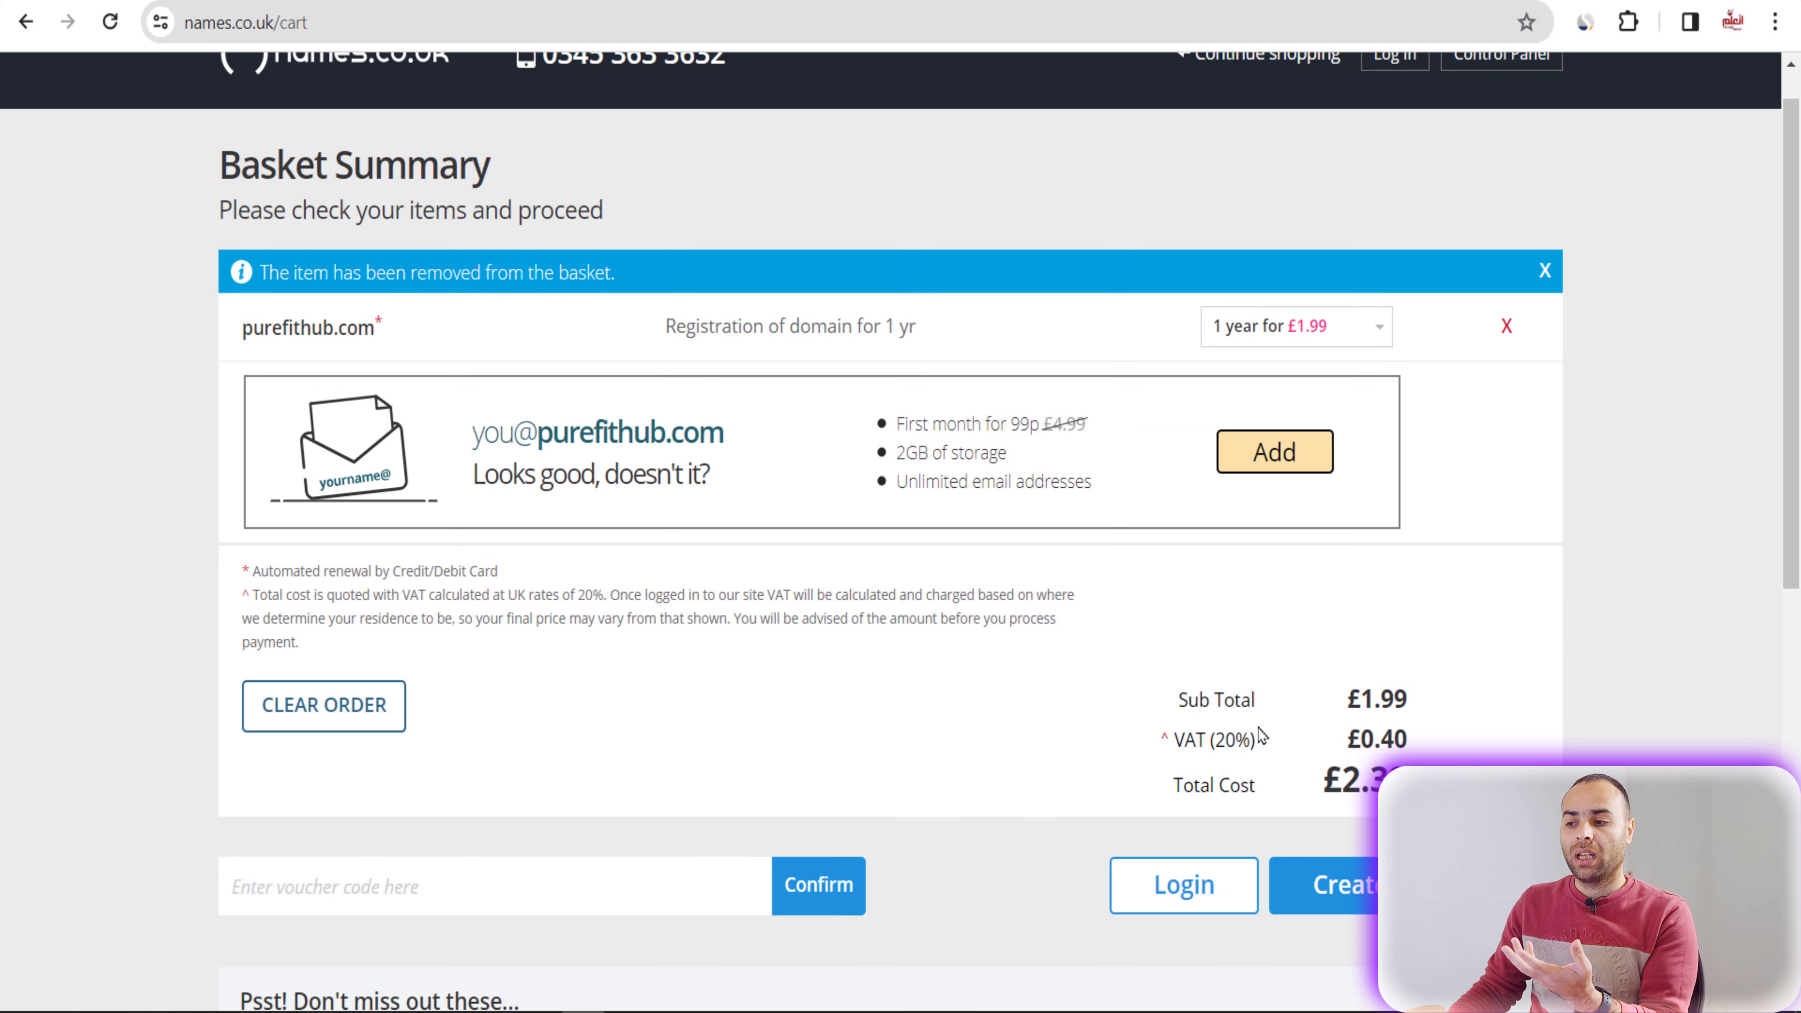
scroll(1262, 736, "down", 6)
double_click(1419, 237)
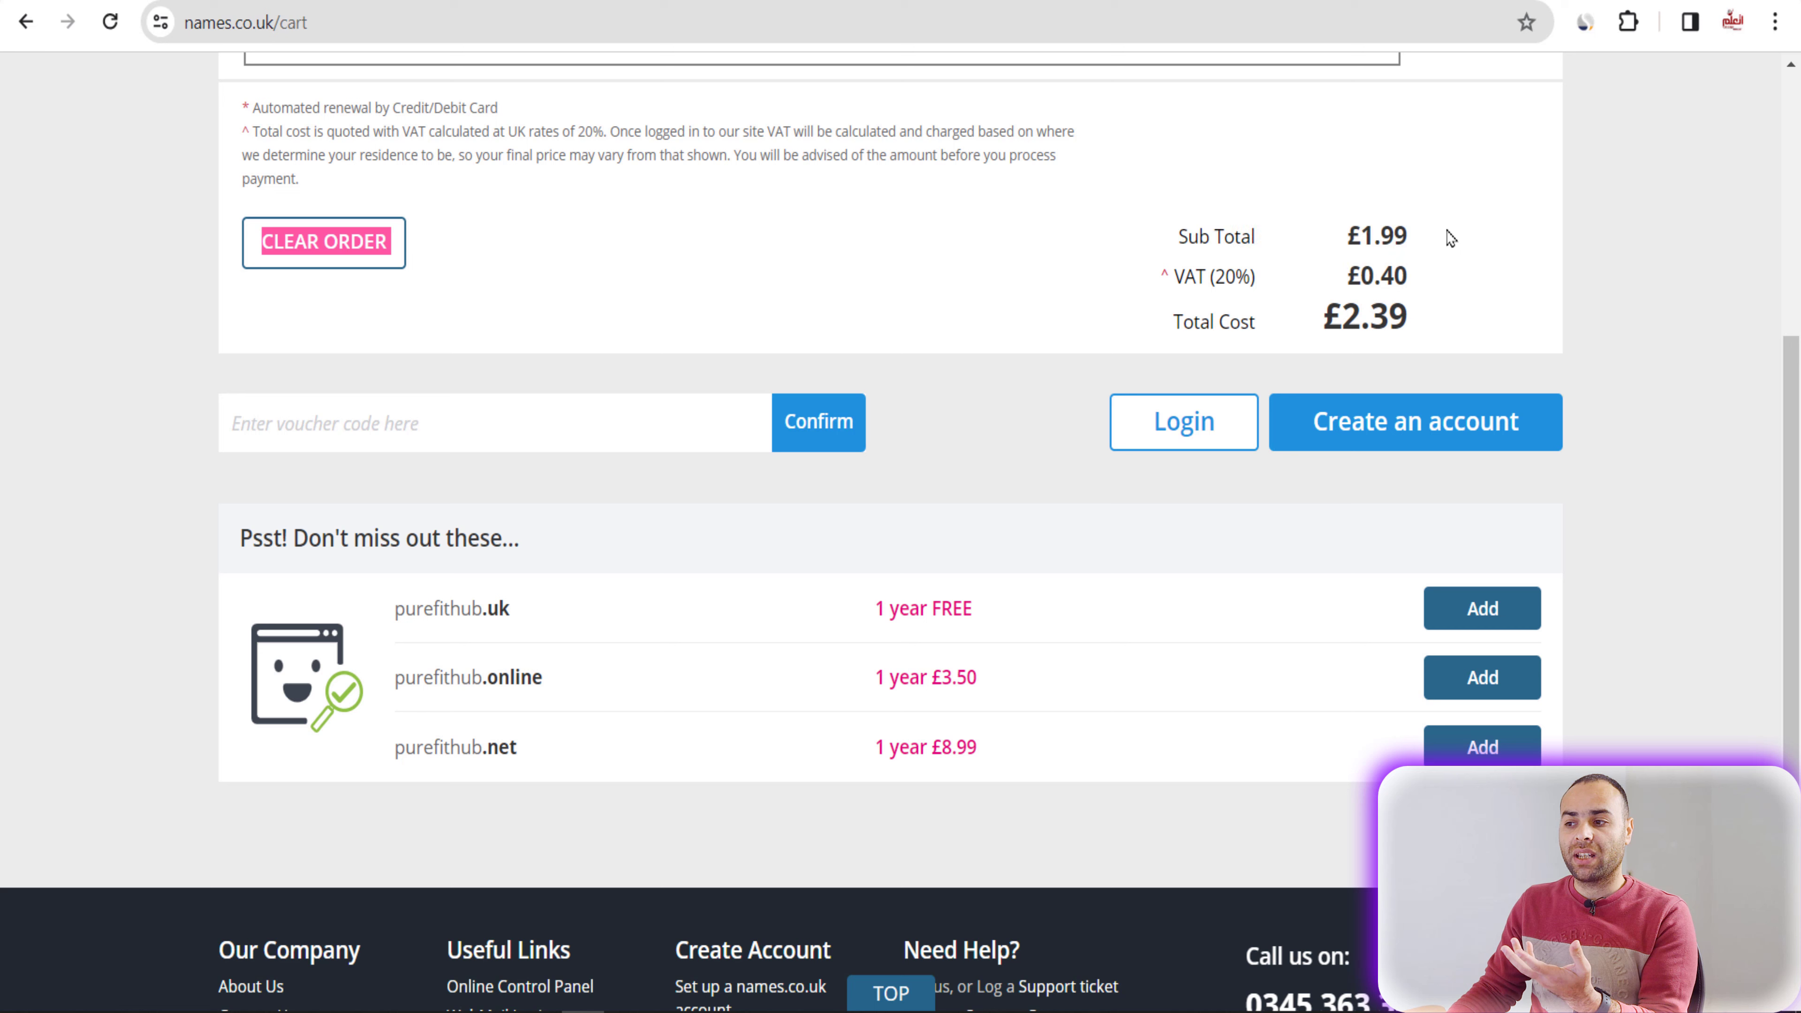
left_click(1465, 211)
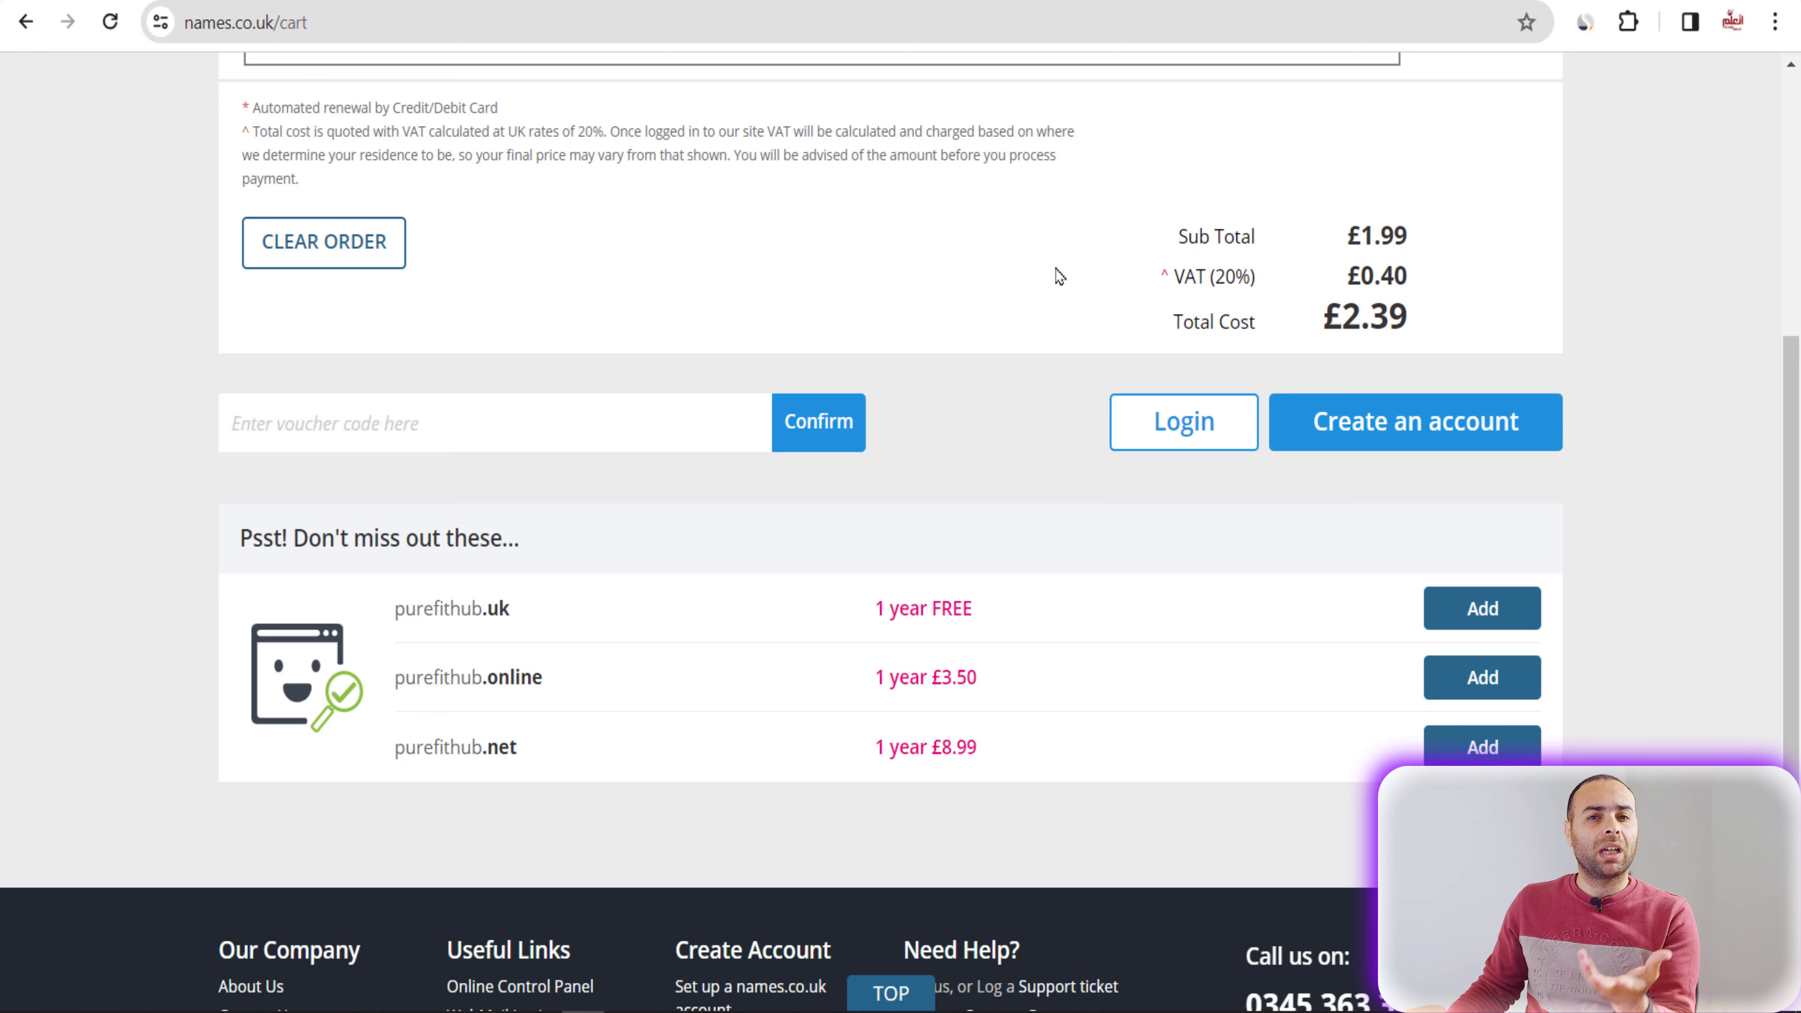
left_click(1387, 424)
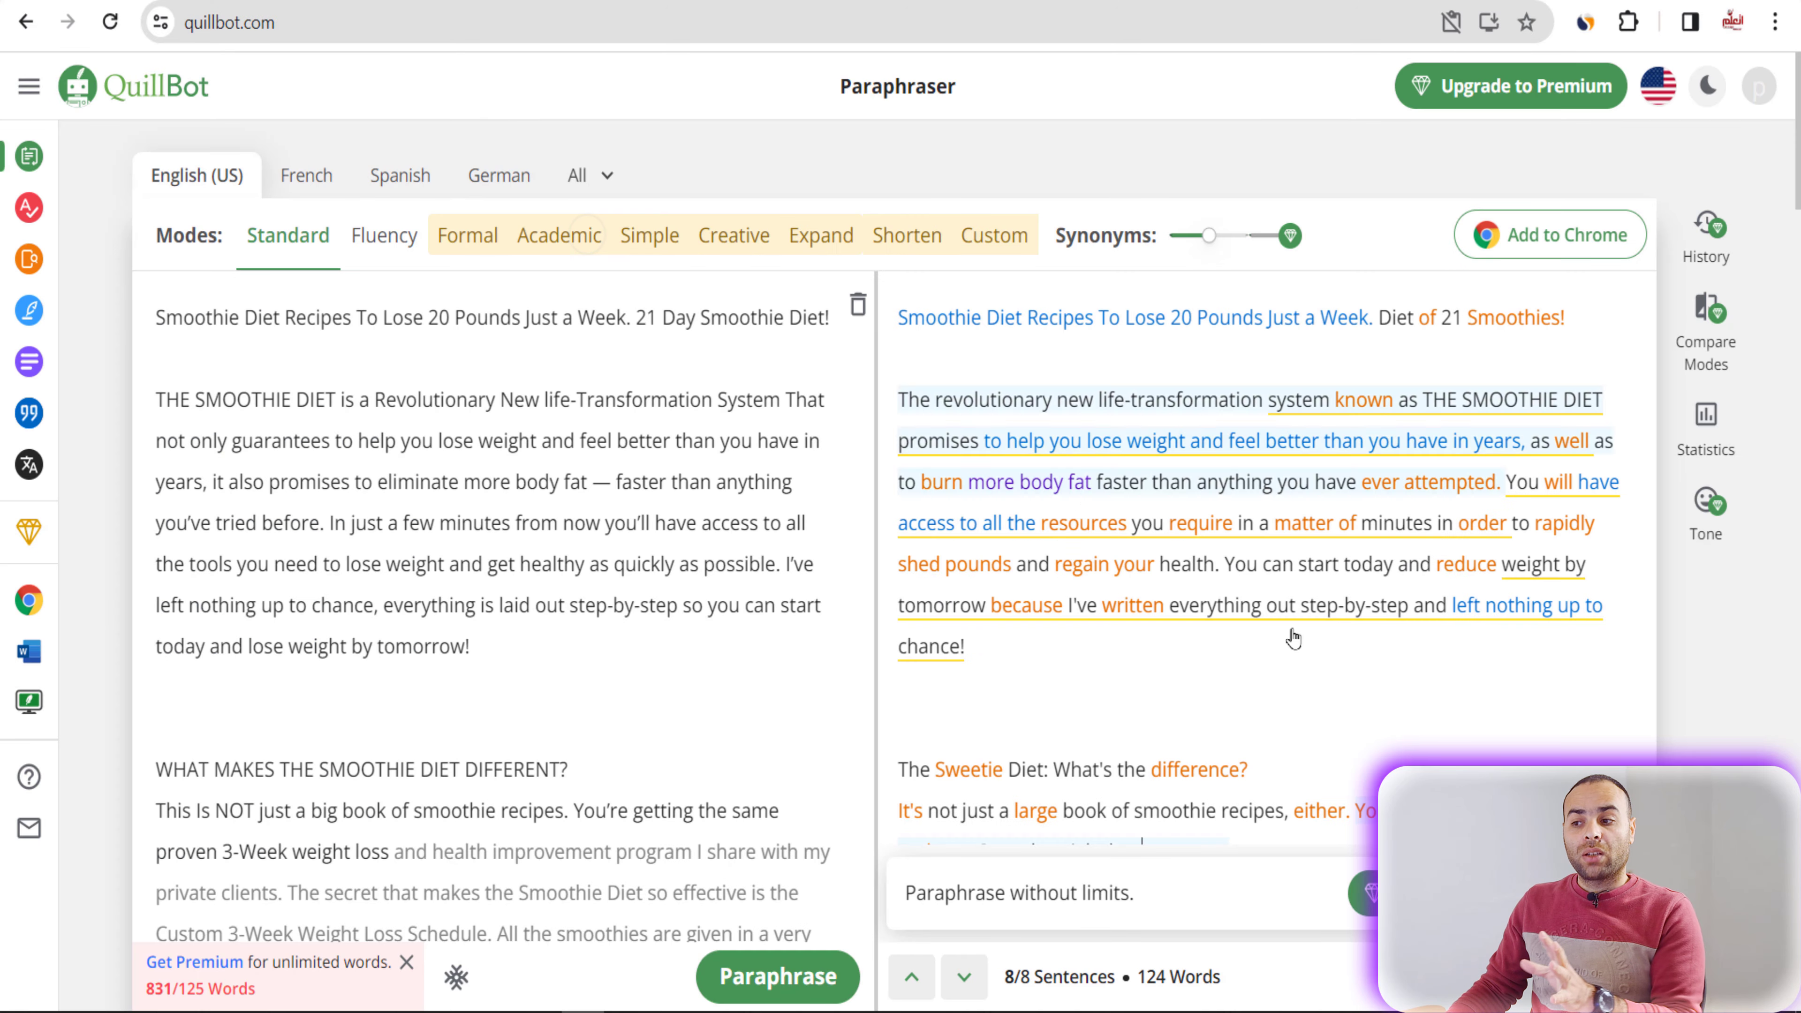
Step: Switch to Blogger, start a new post on PureFitHub and paste the copied smoothie diet article into its body
left_click(1191, 634)
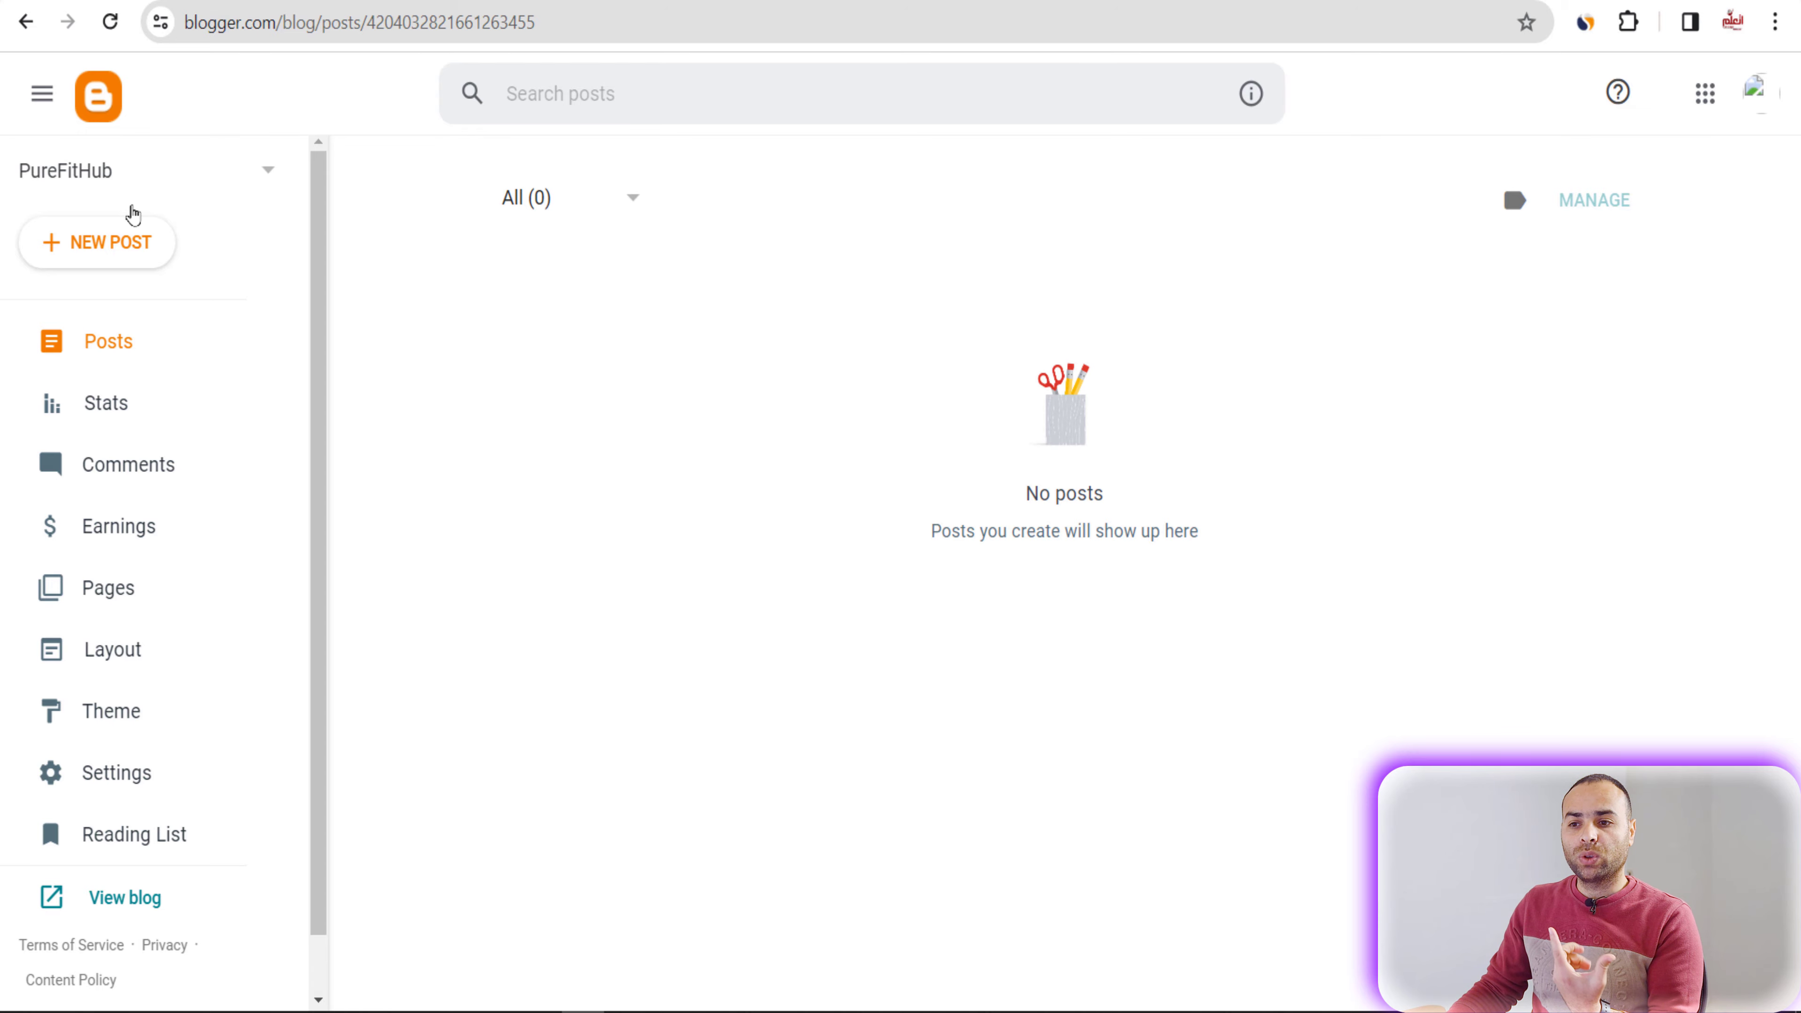
left_click(106, 247)
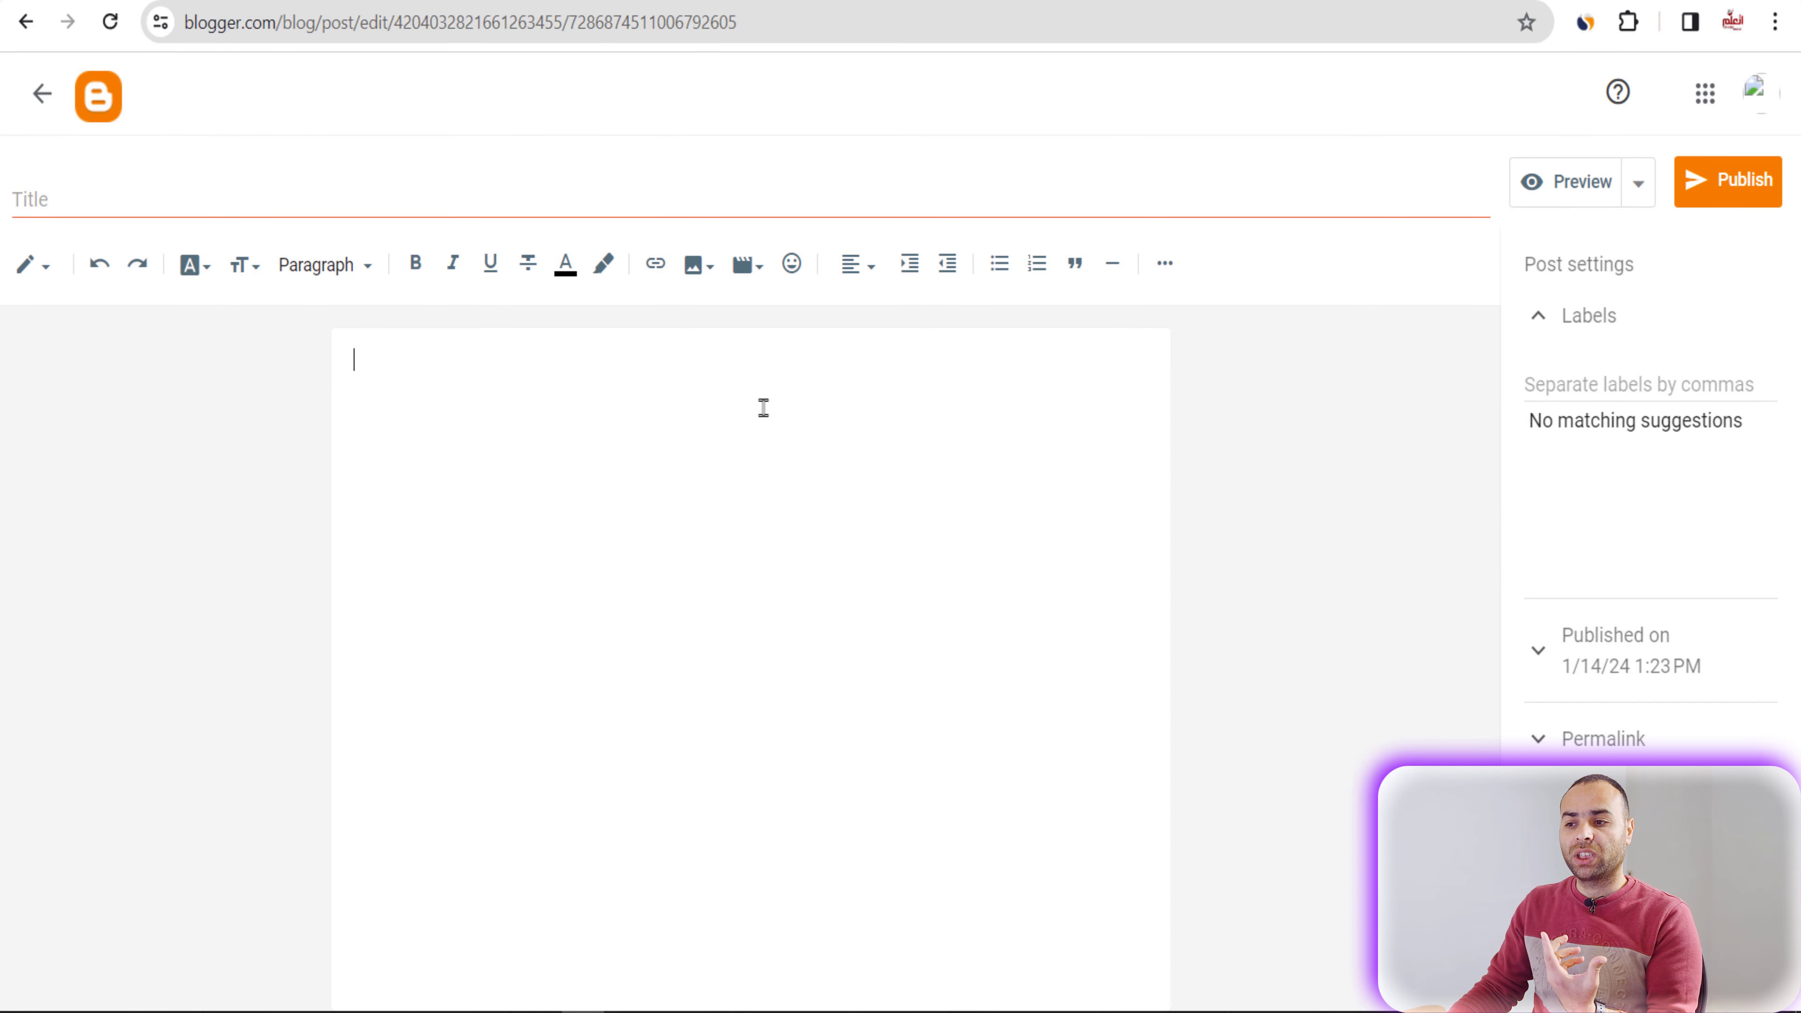
right_click(763, 405)
left_click(805, 659)
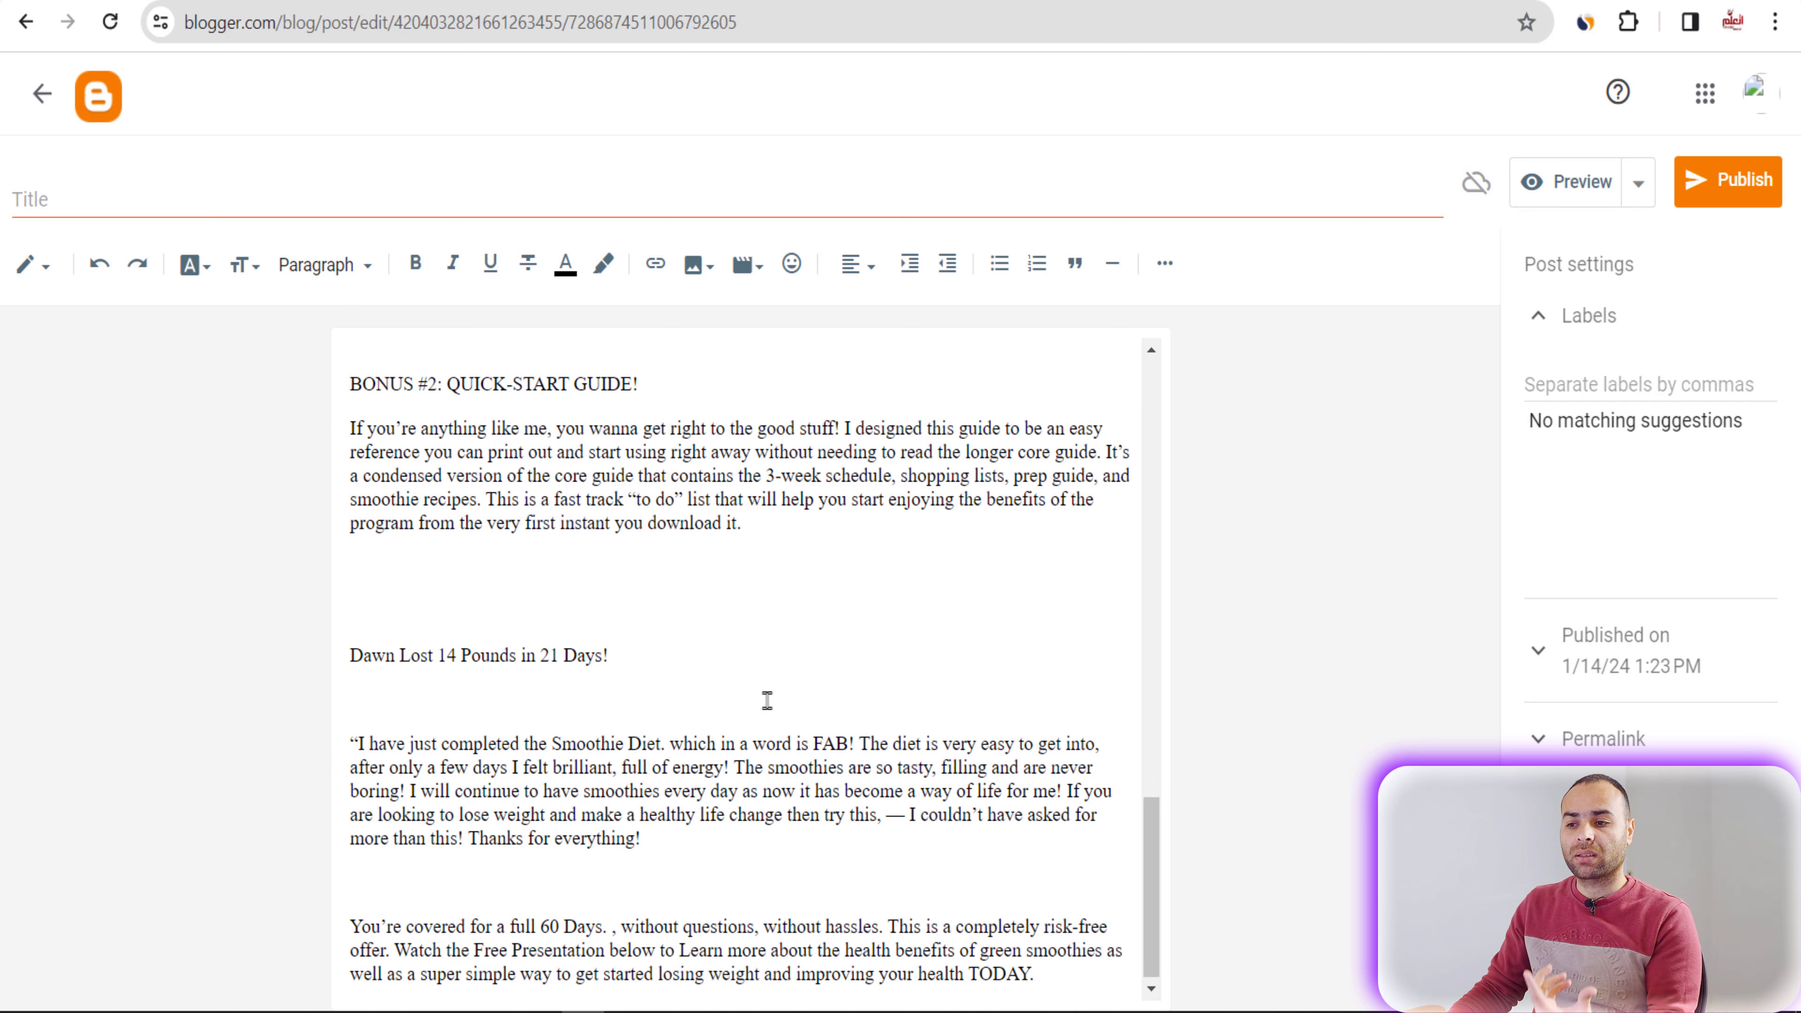
scroll(910, 771, "up", 3)
scroll(910, 771, "up", 10)
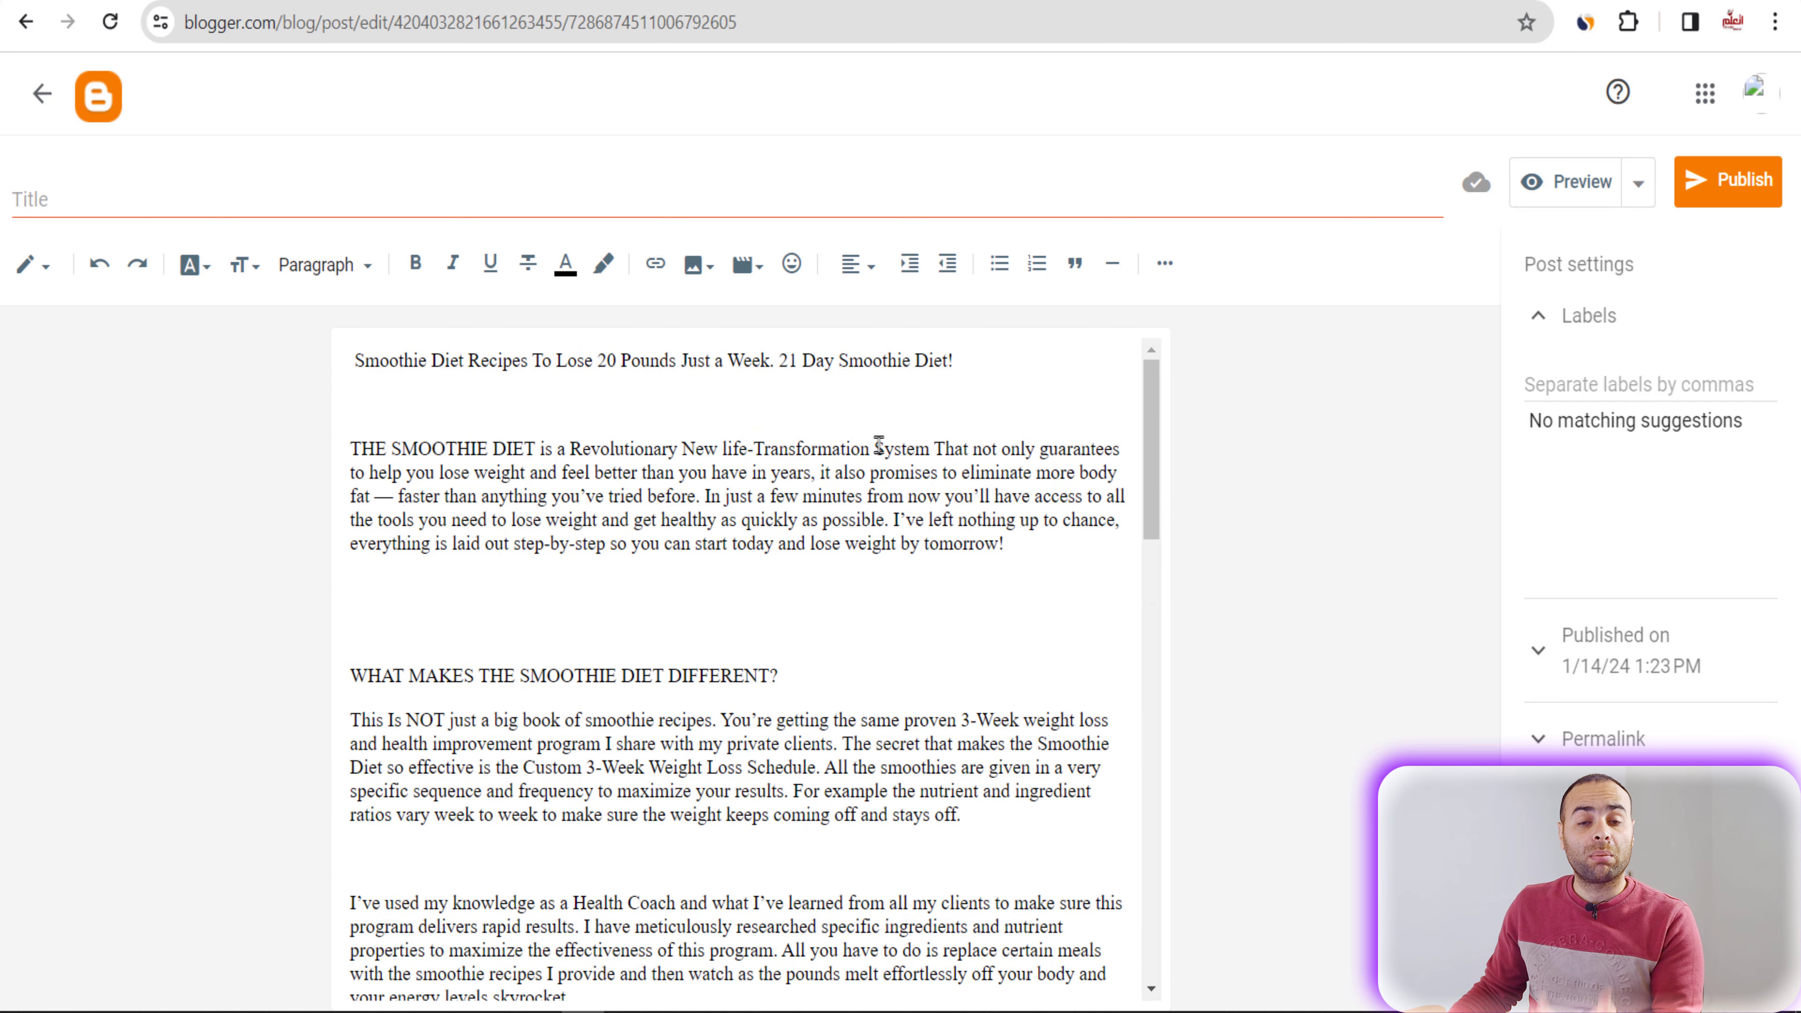
Step: Move the headline "Smoothie Diet Recipes To Lose 20 Pounds Just a Week. 21 Day Smoothie Diet!" from the body to the post title
left_click_drag(1003, 363, 330, 376)
right_click(390, 347)
left_click(478, 431)
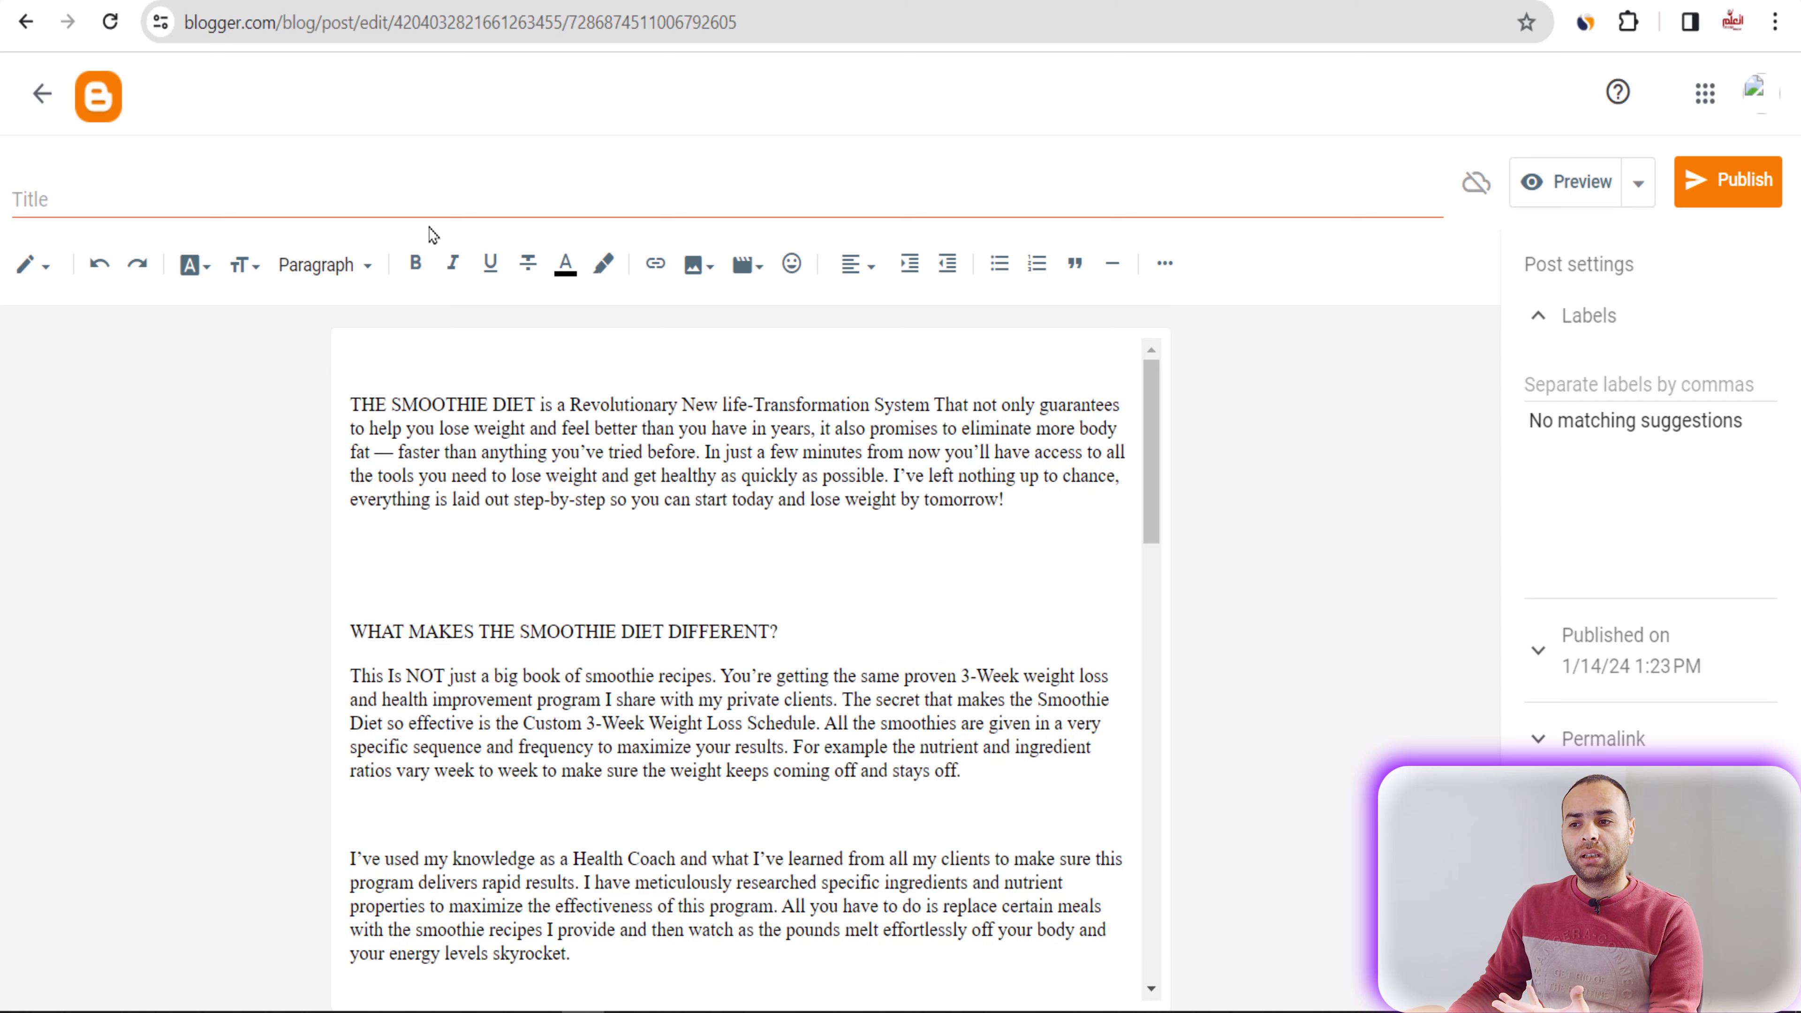
left_click(433, 191)
right_click(434, 191)
left_click(496, 454)
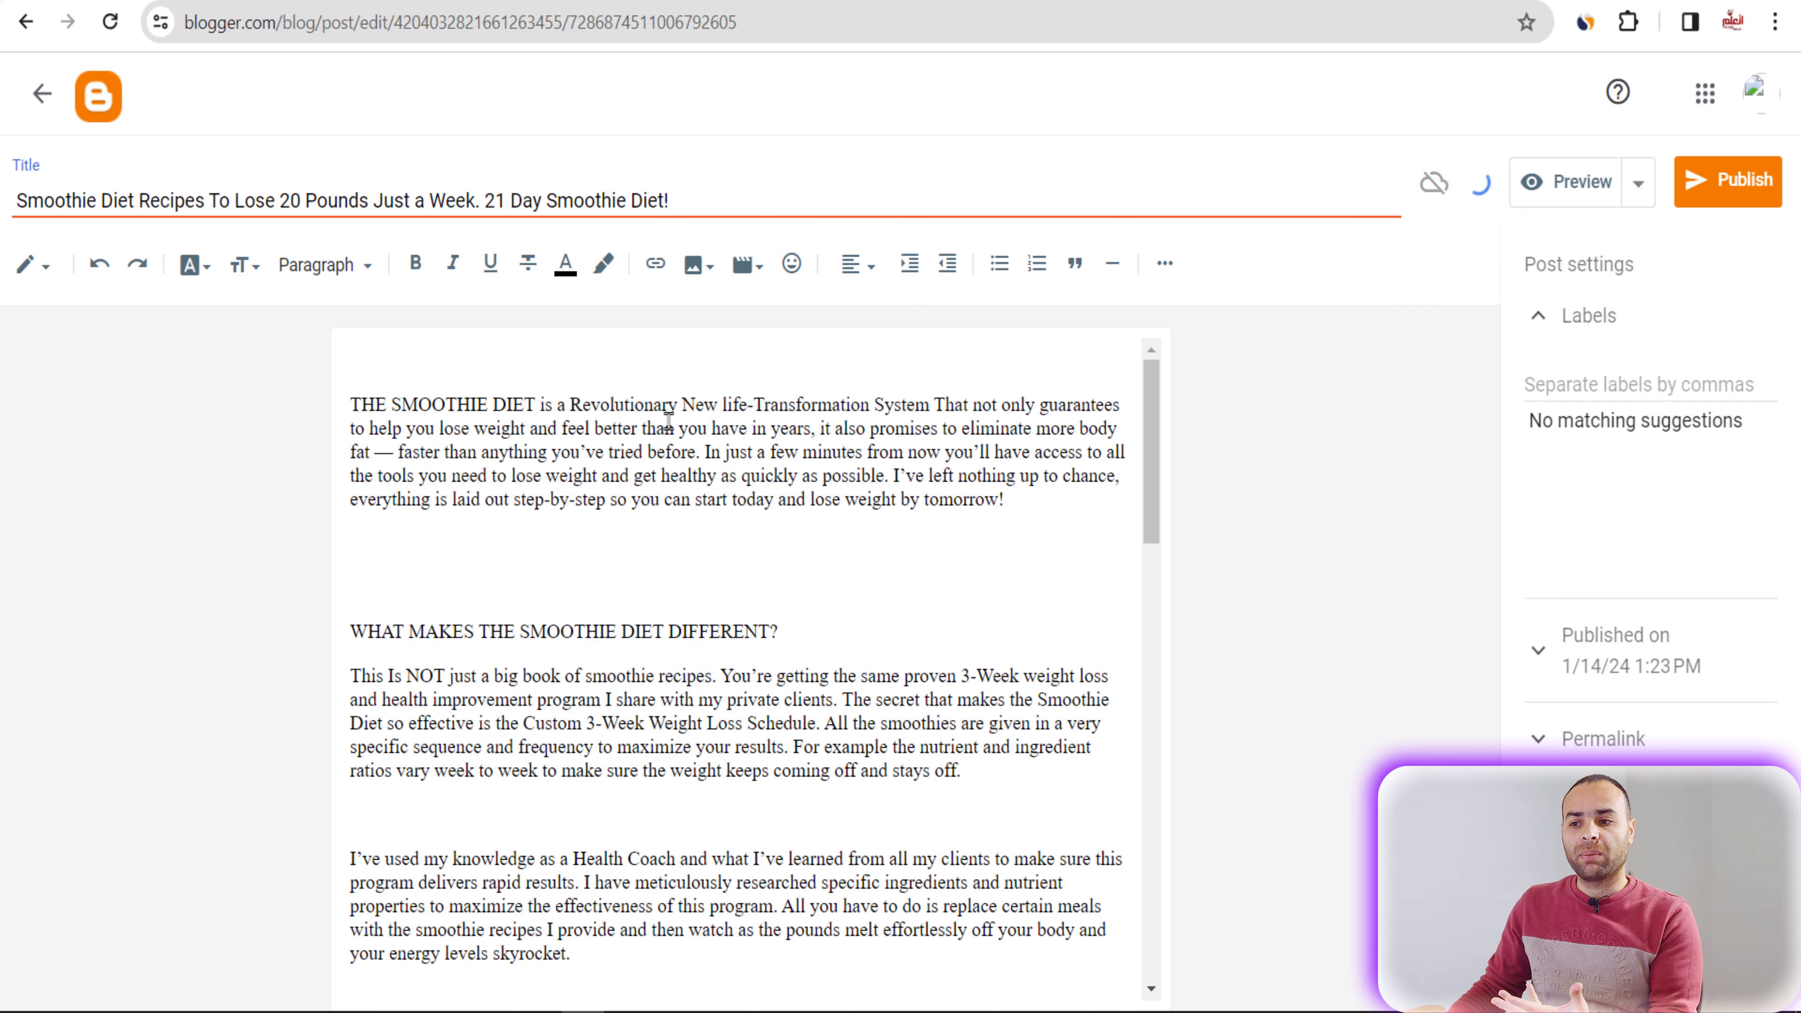
Step: Select the line "Click Here To Instant Access Or Visit Official Website", copy the product's short link from Bitly and return to the post
scroll(766, 603, "down", 4)
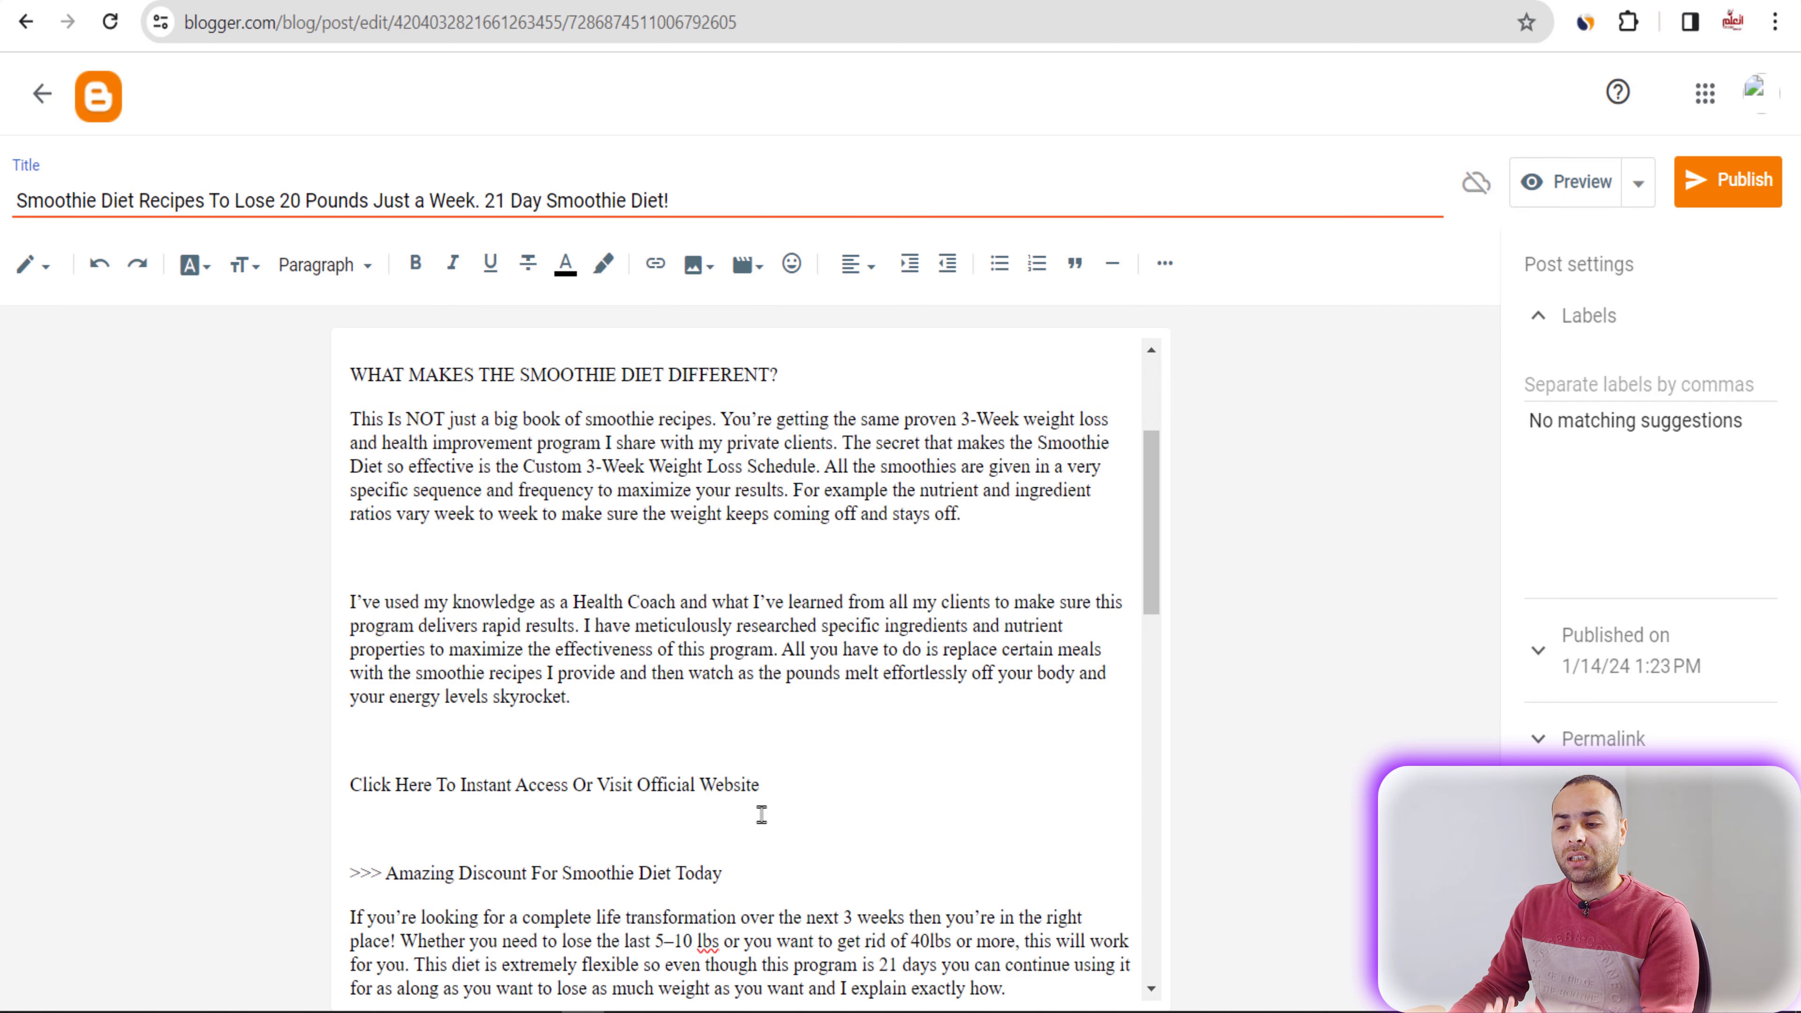
scroll(763, 831, "down", 4)
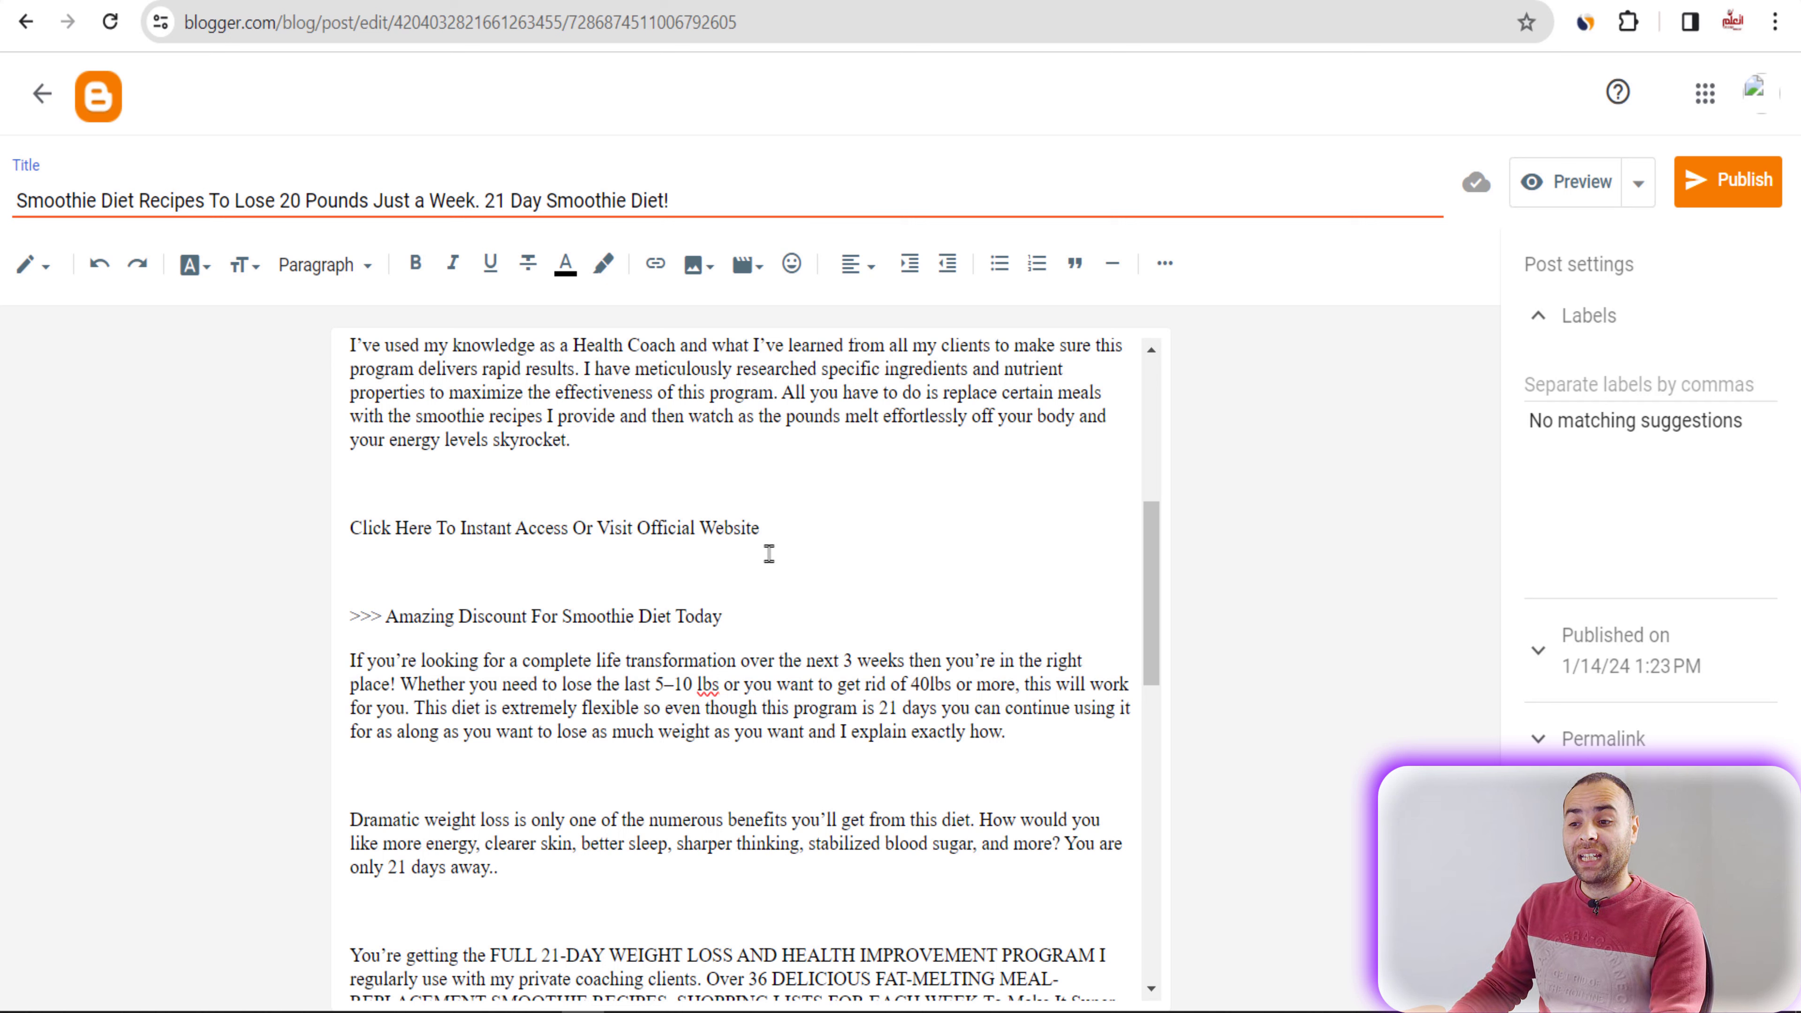
left_click_drag(352, 527, 766, 522)
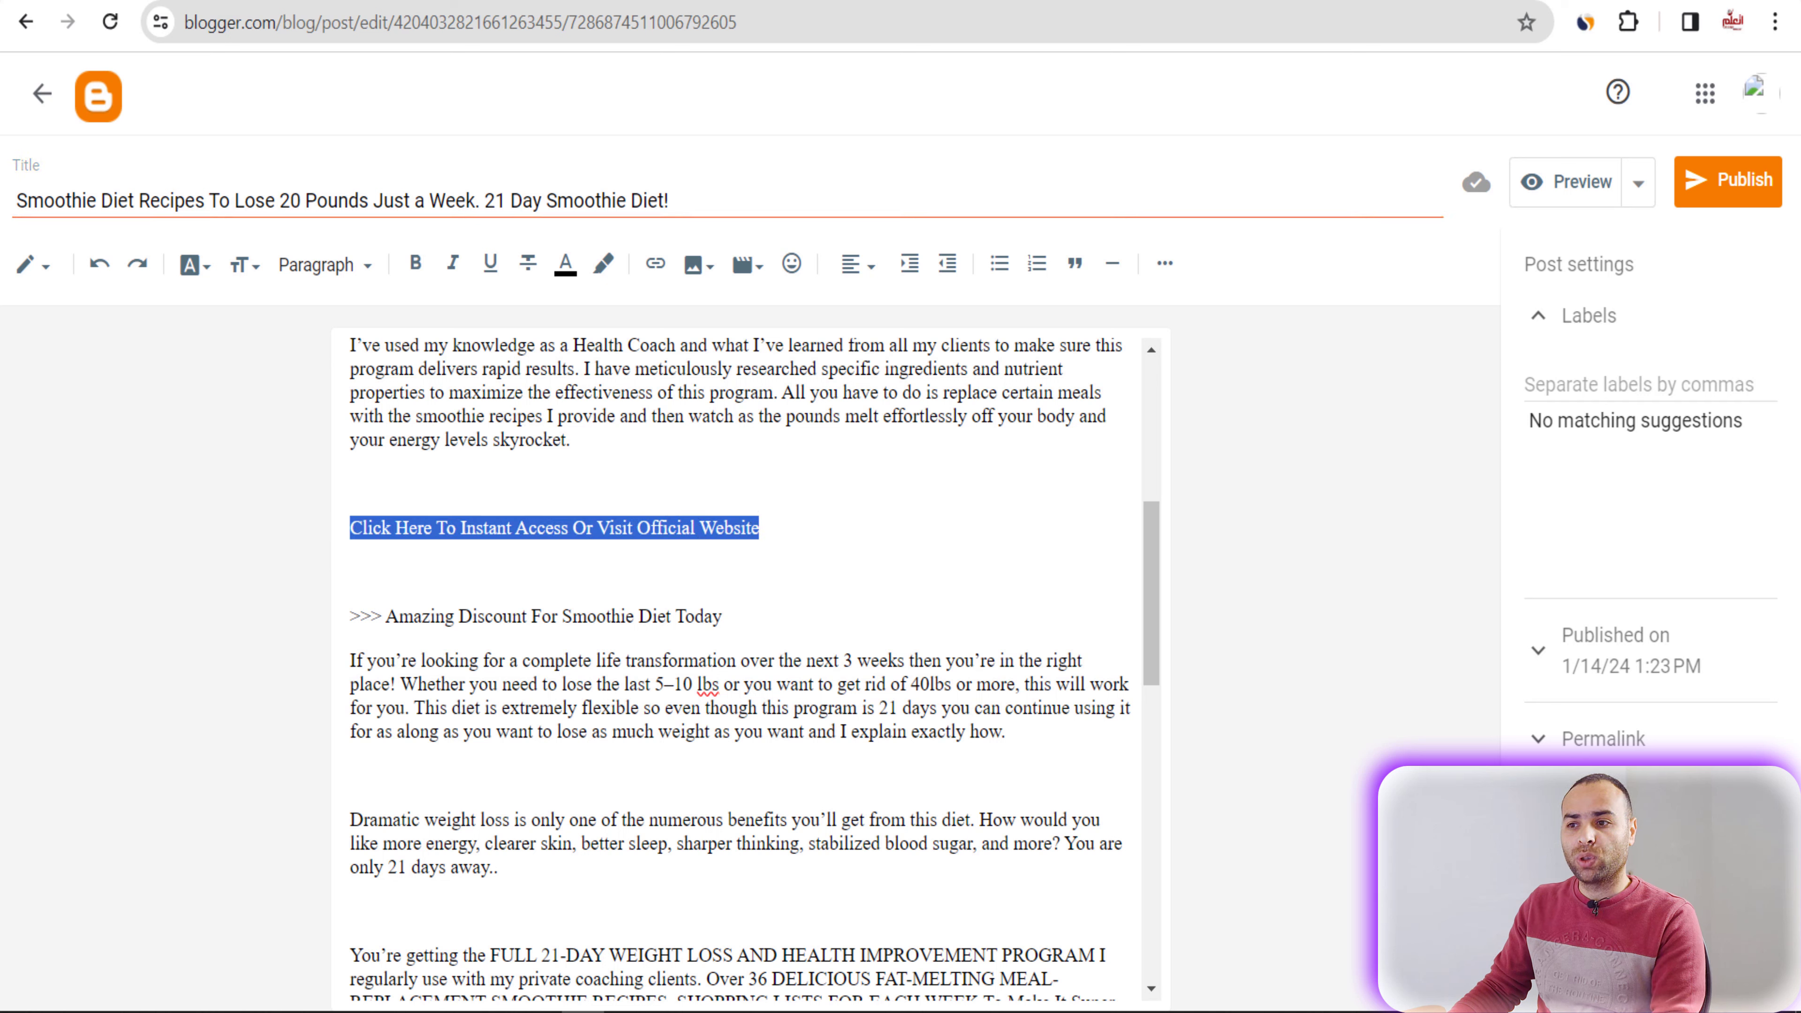
key("ctrl+Tab")
left_click(1522, 296)
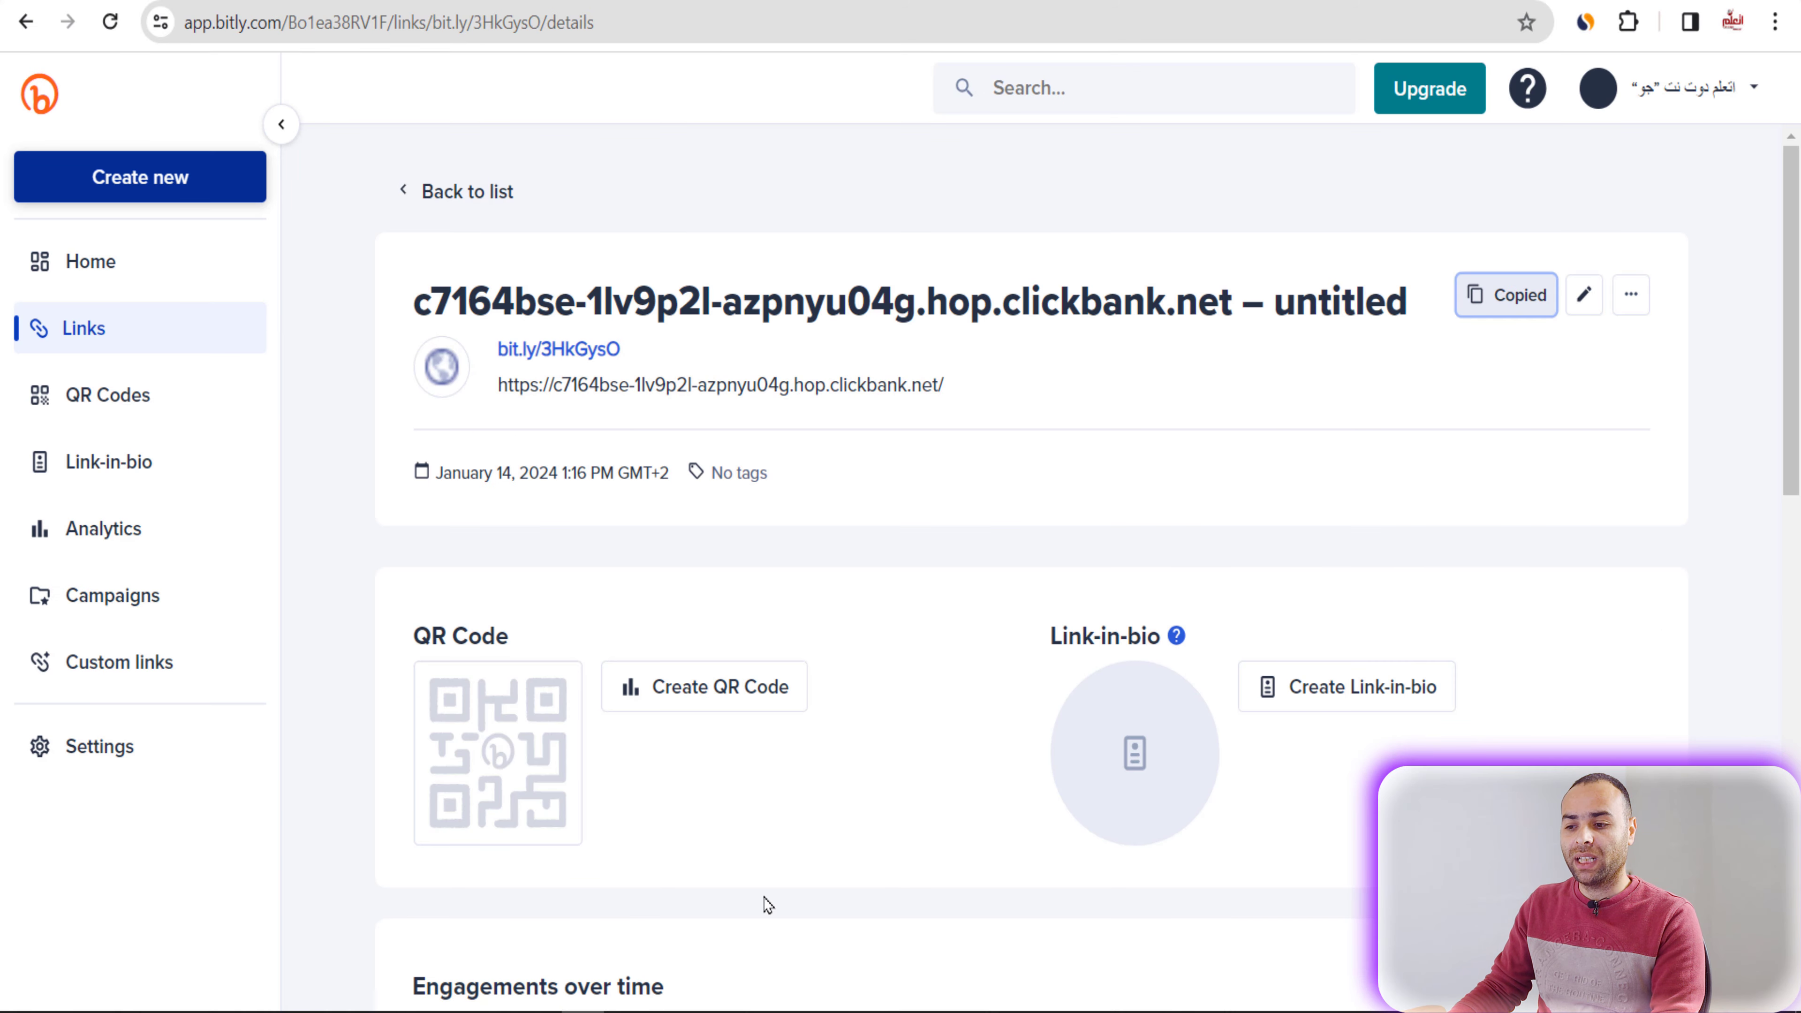
key("ctrl+shift+Tab")
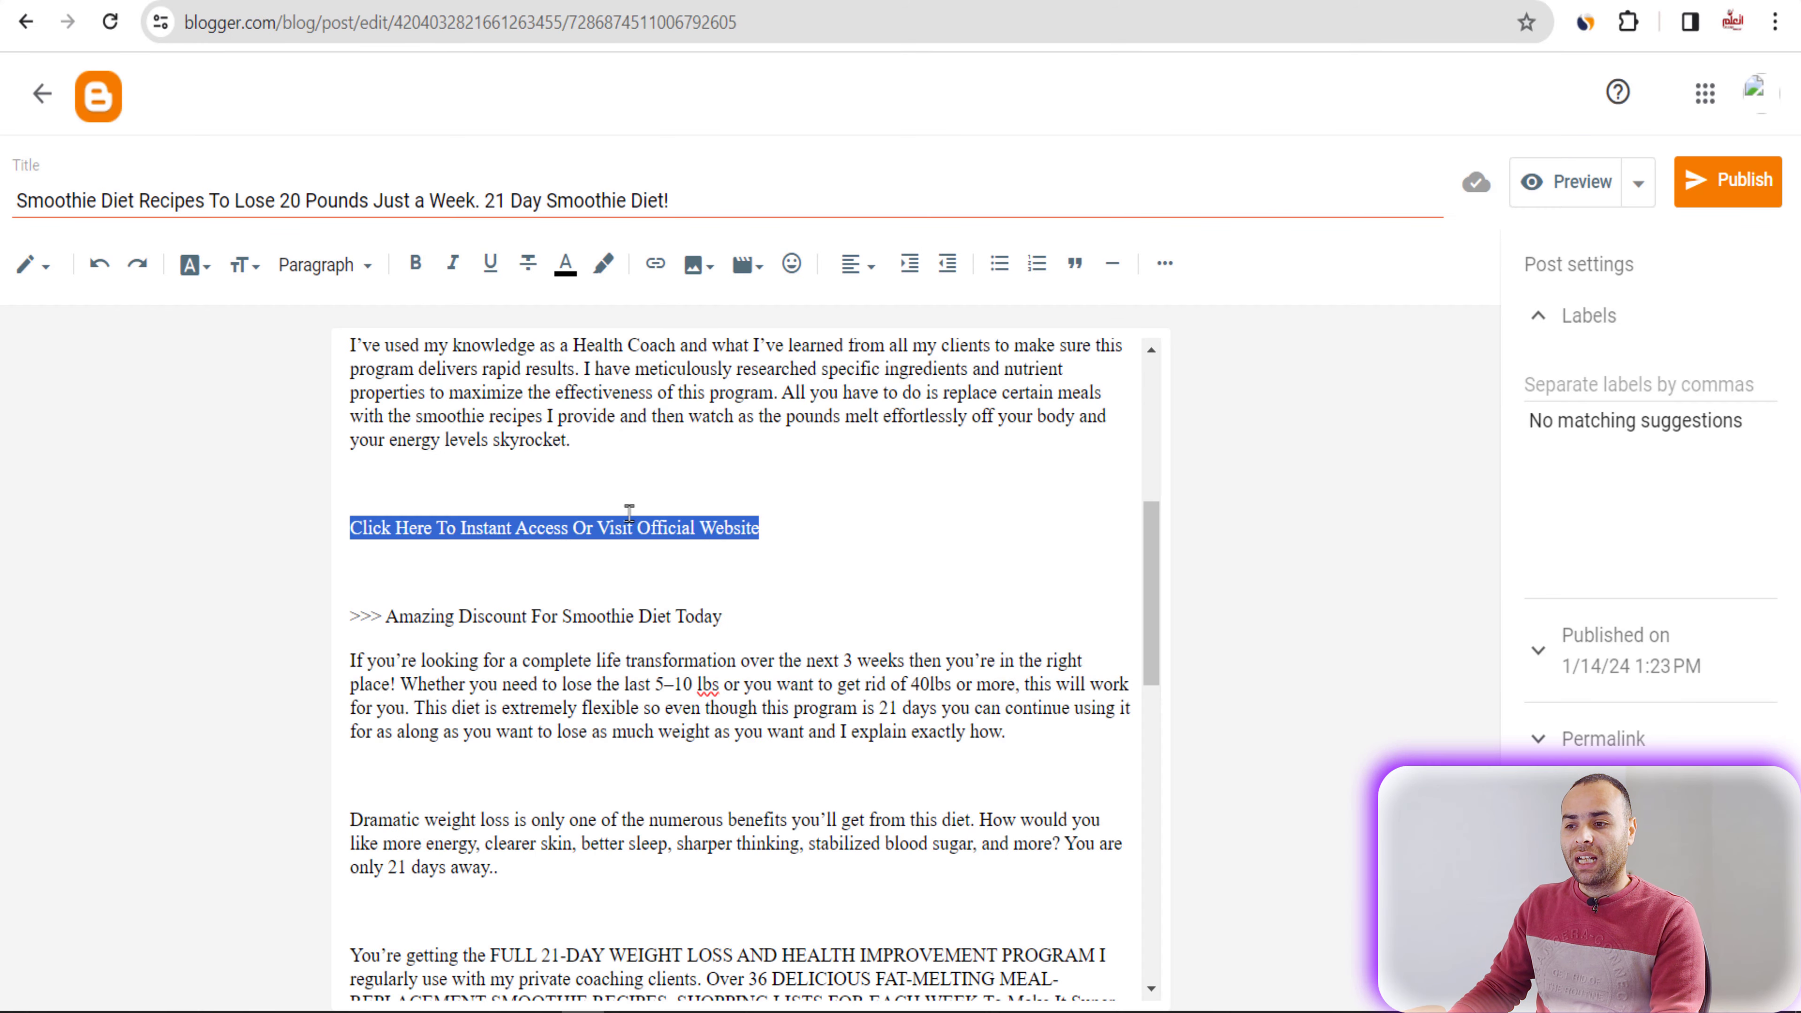
left_click(652, 264)
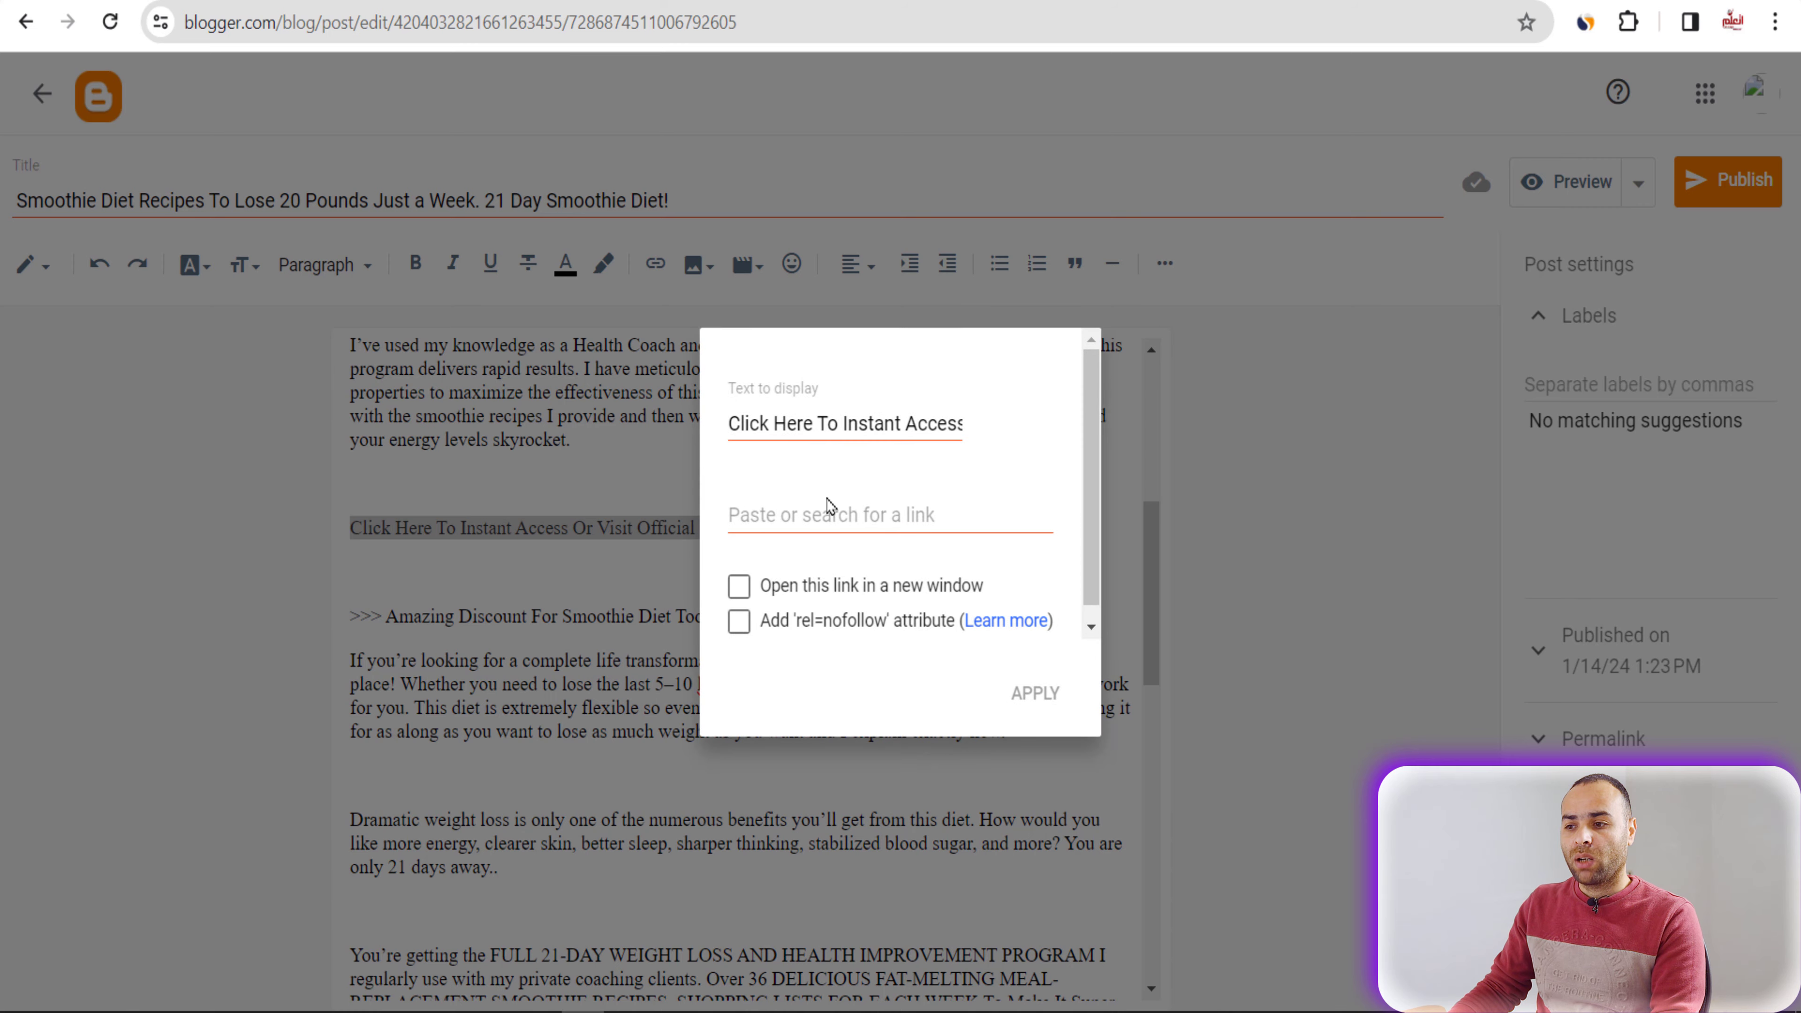
left_click(828, 515)
right_click(828, 515)
left_click(880, 256)
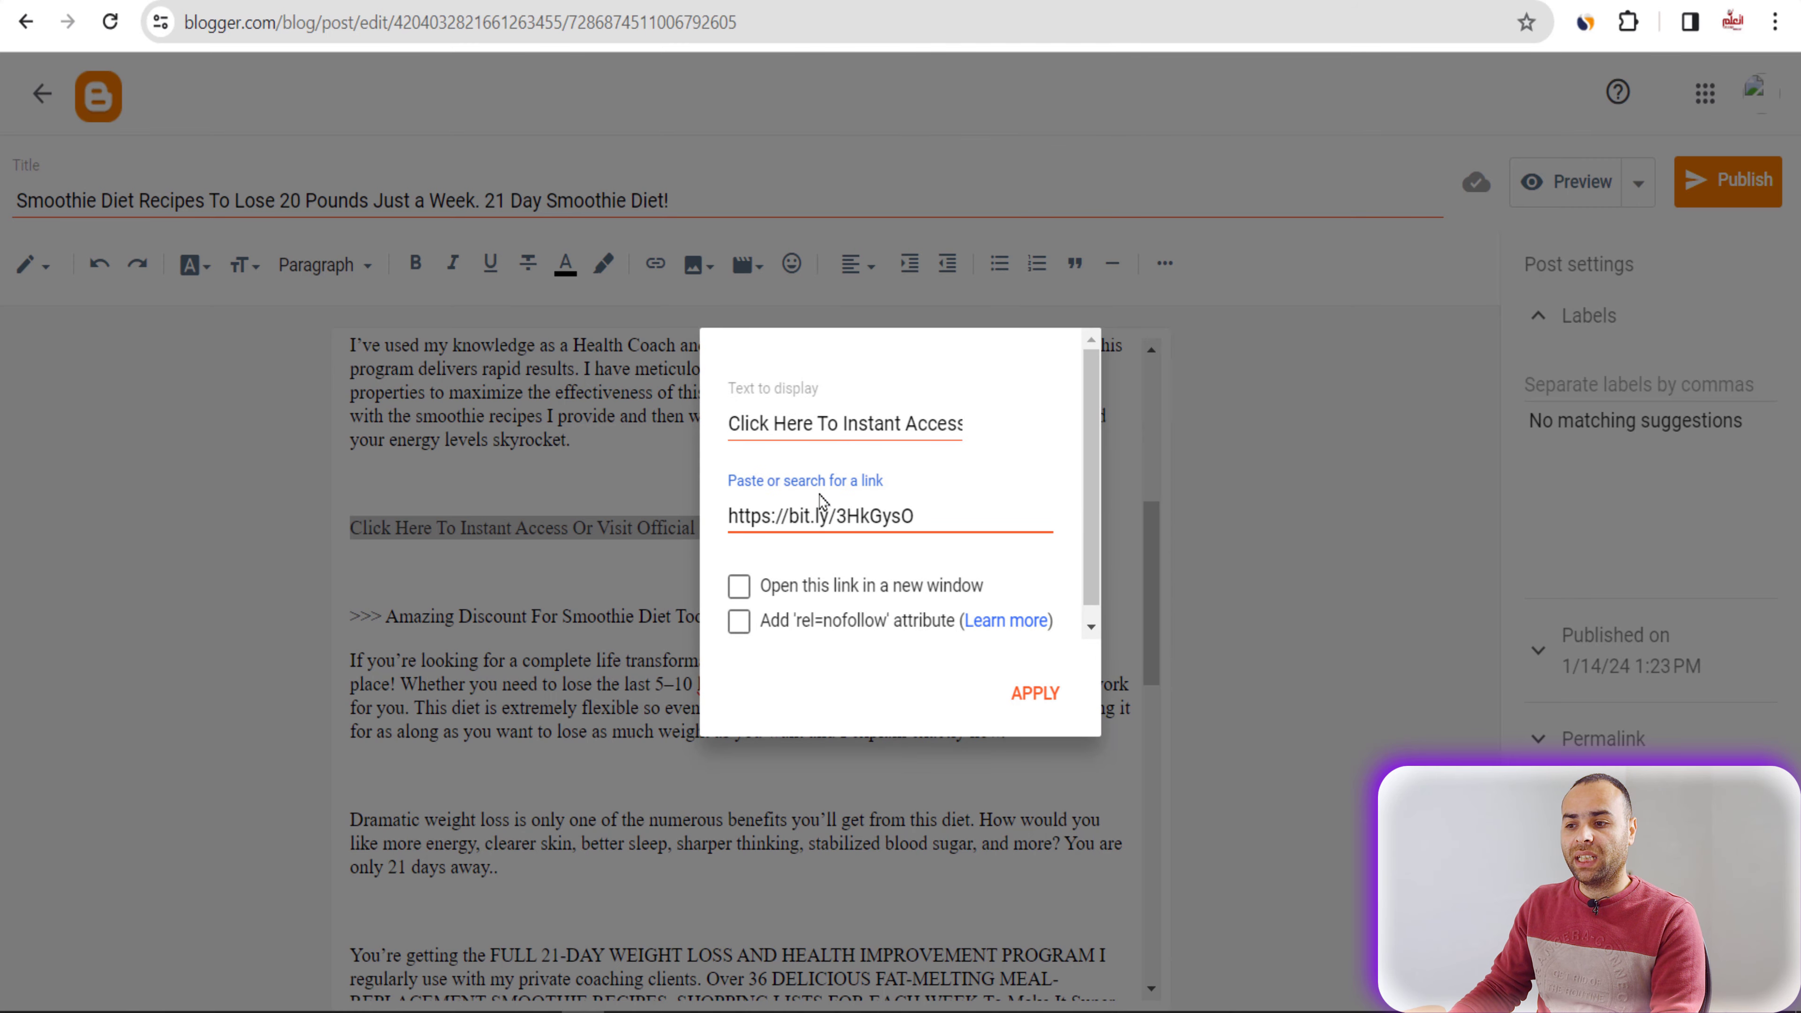
left_click(738, 586)
left_click(1037, 692)
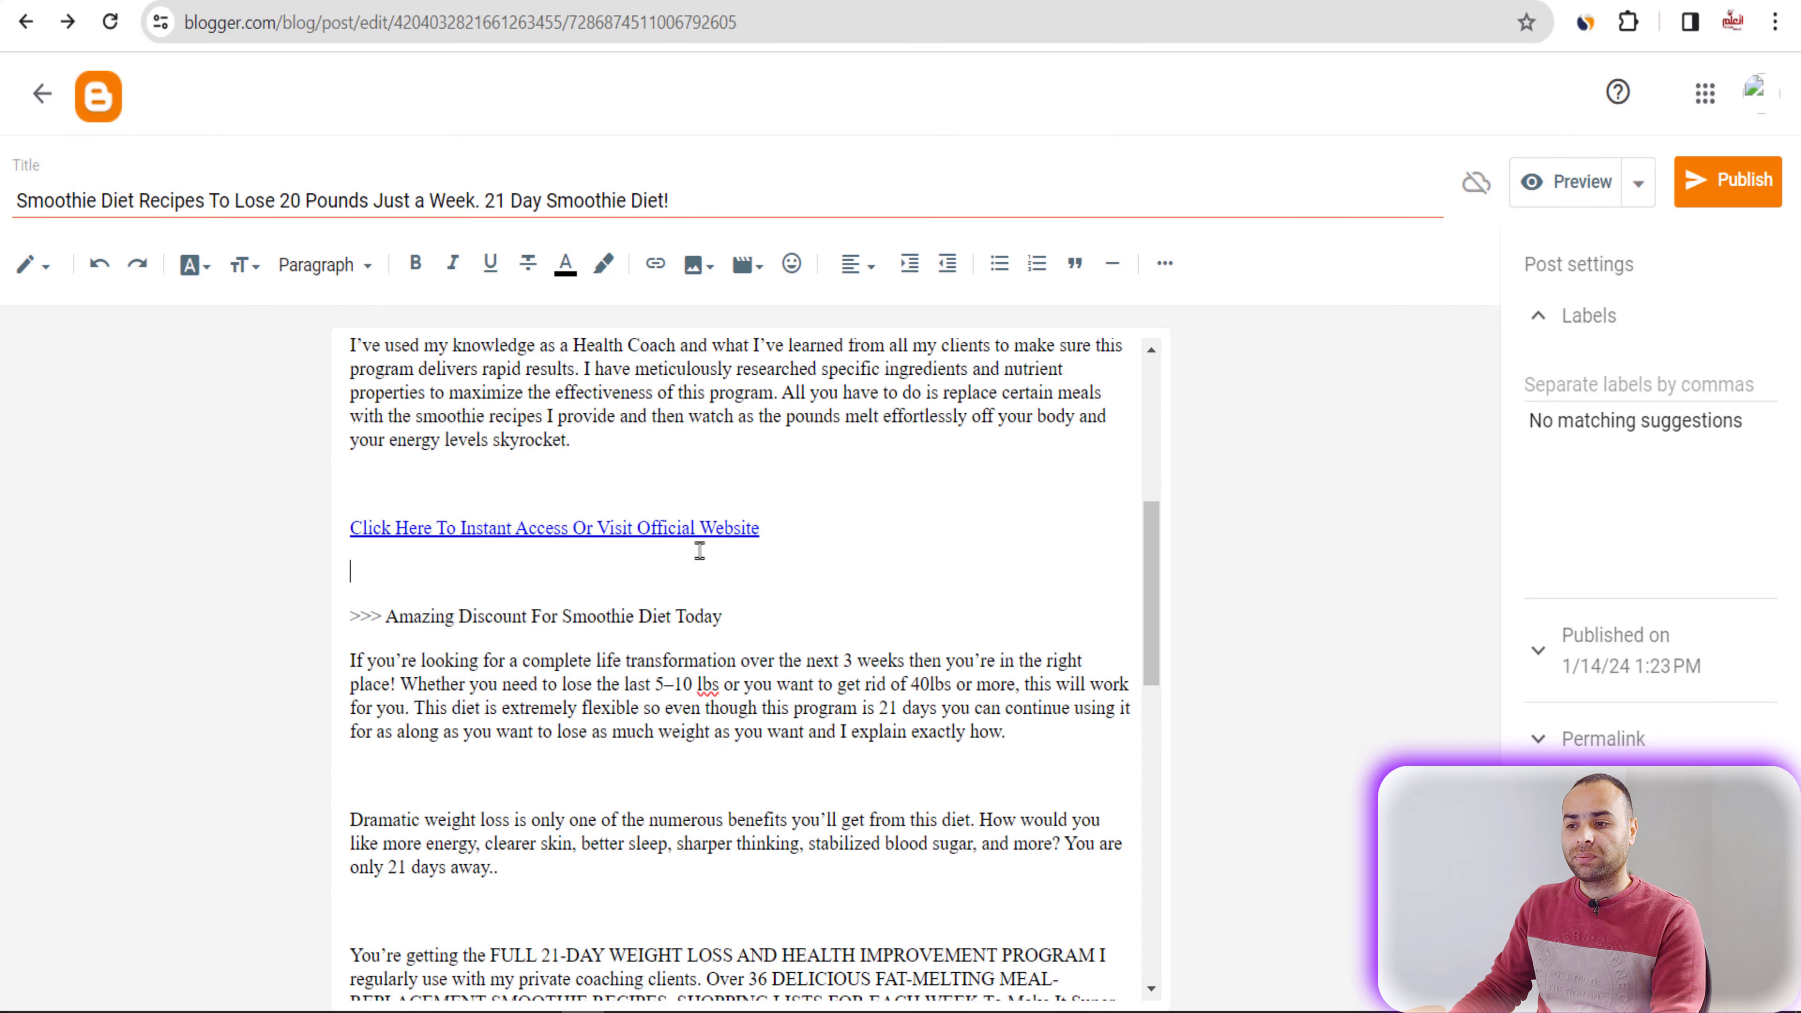
Step: Copy the linked "Click Here To Instant Access Or Visit Official Website" line and paste it between the Quick-Start Guide bonus and the testimonial heading
left_click_drag(806, 519, 338, 541)
right_click(517, 526)
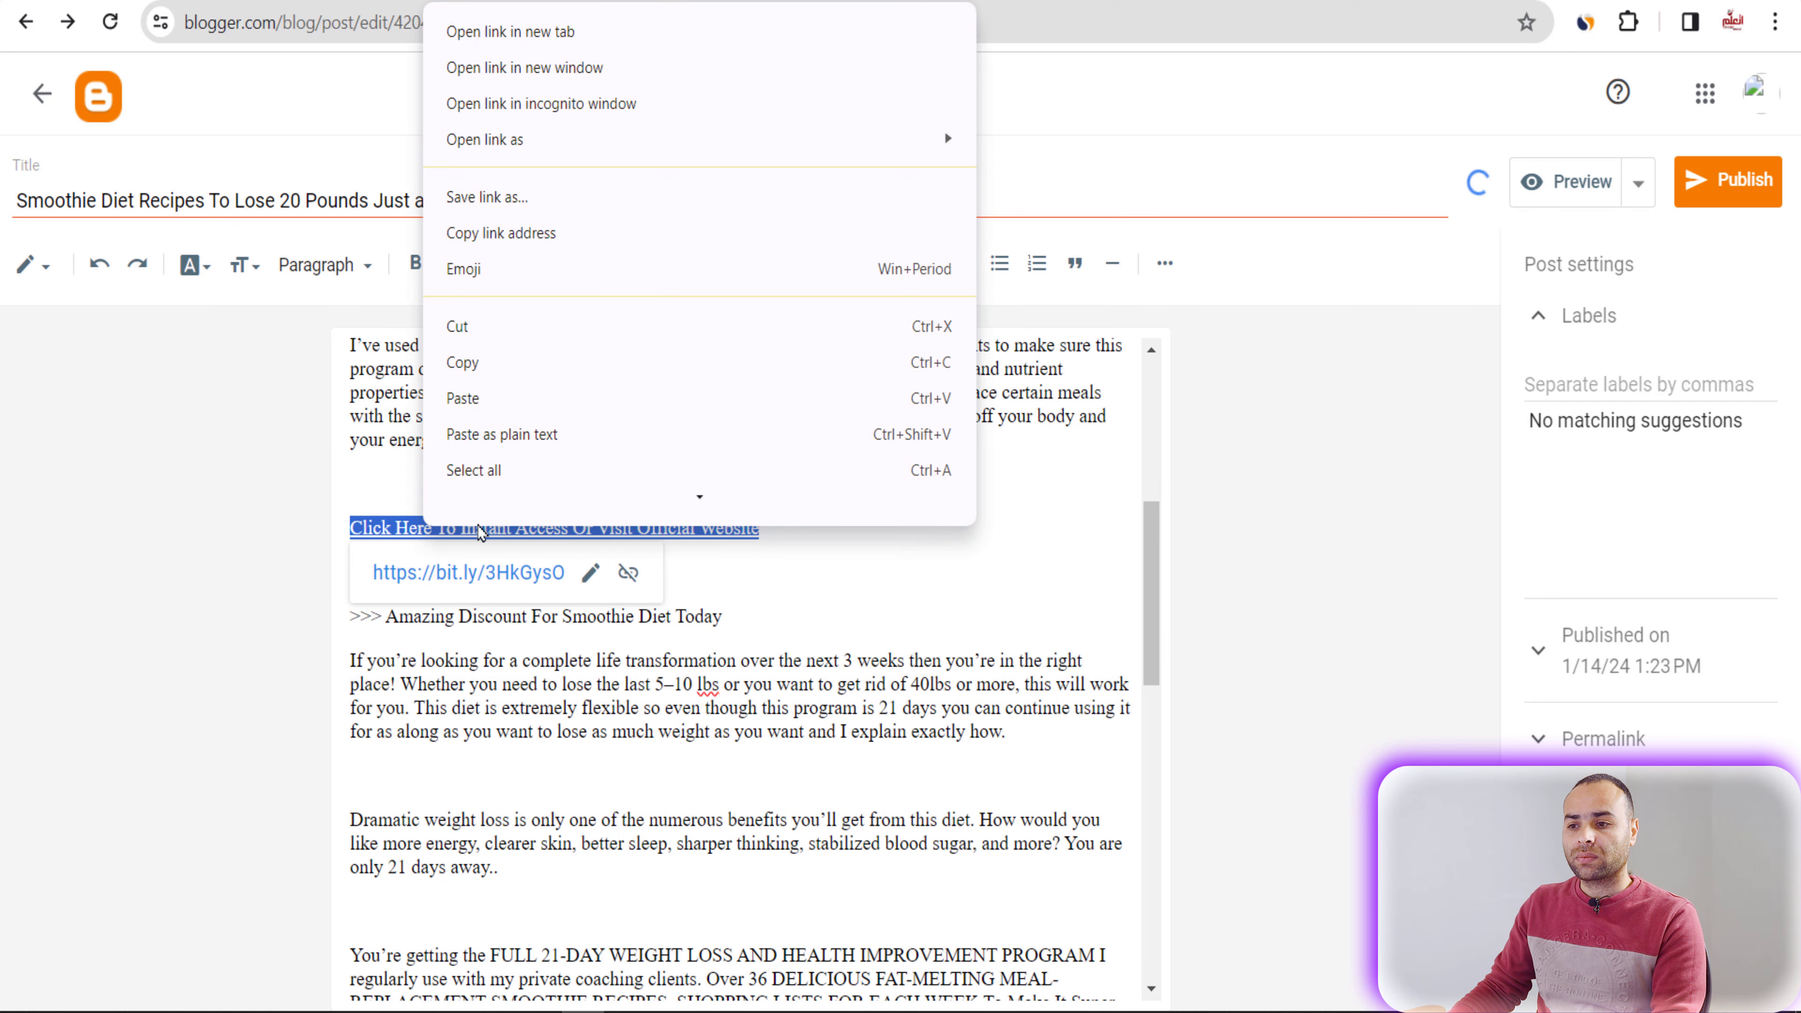
left_click(546, 375)
scroll(492, 404, "down", 12)
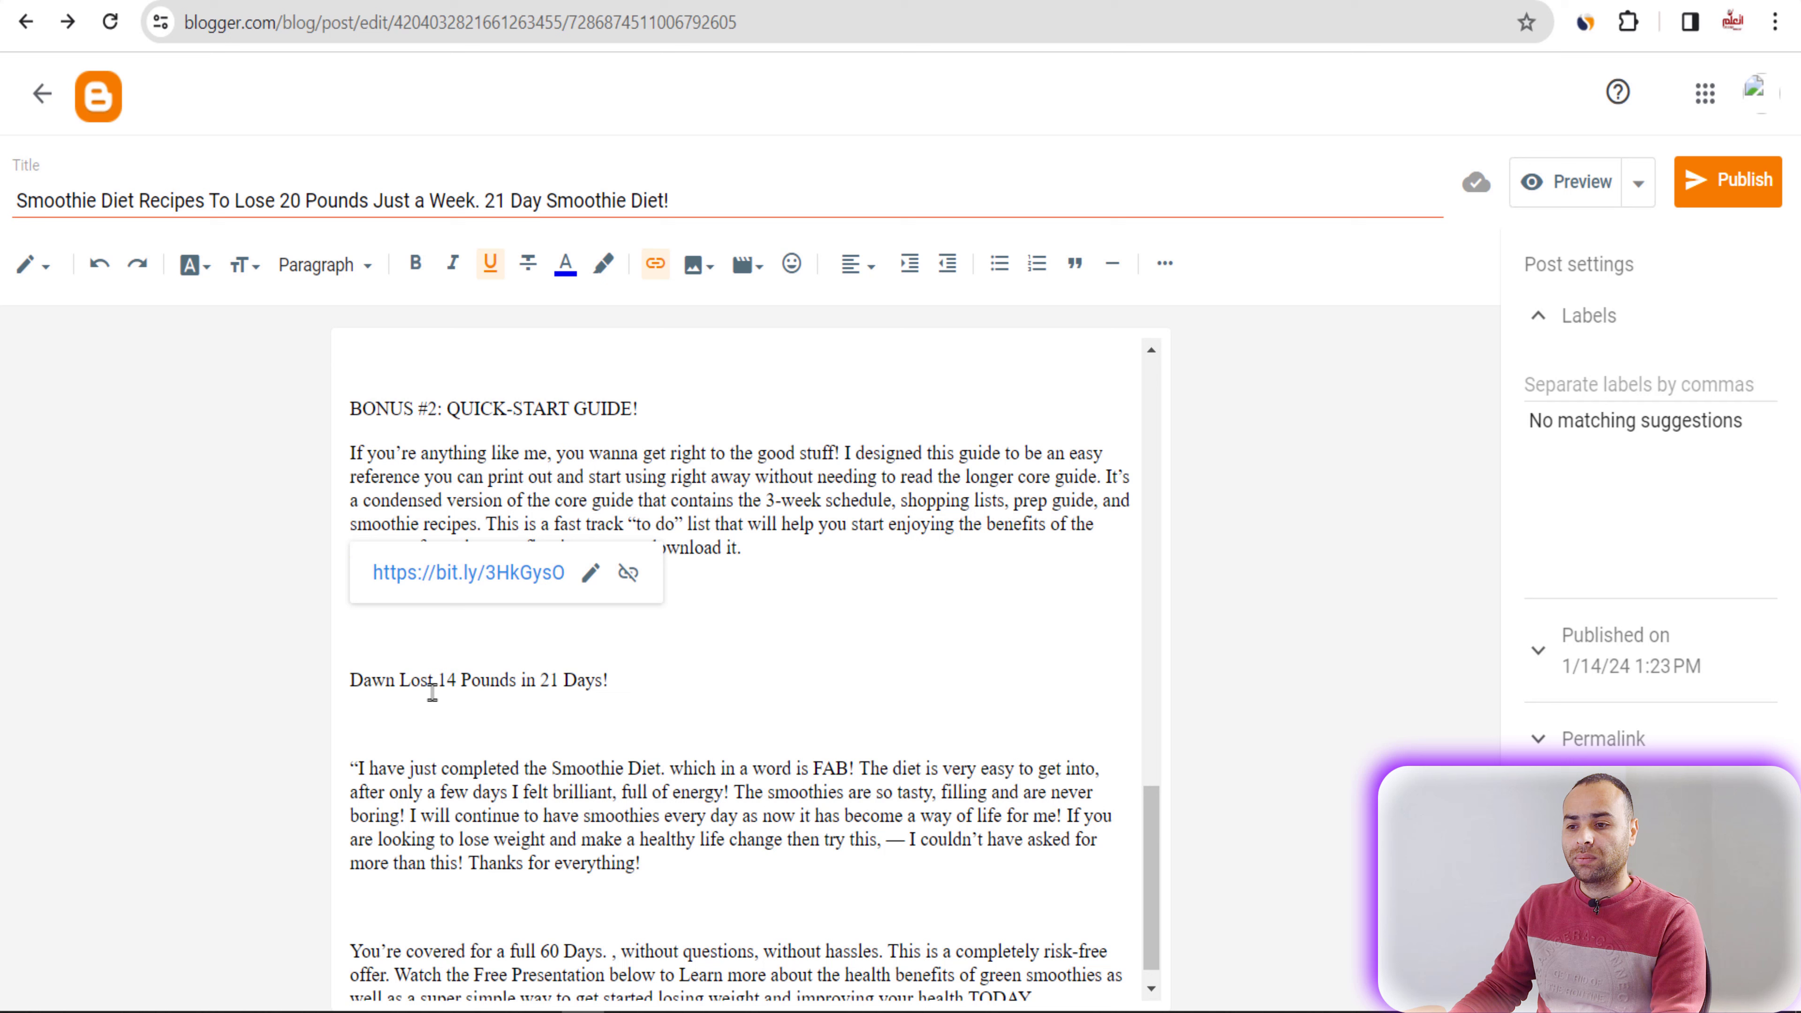
left_click(395, 635)
right_click(395, 636)
left_click(438, 355)
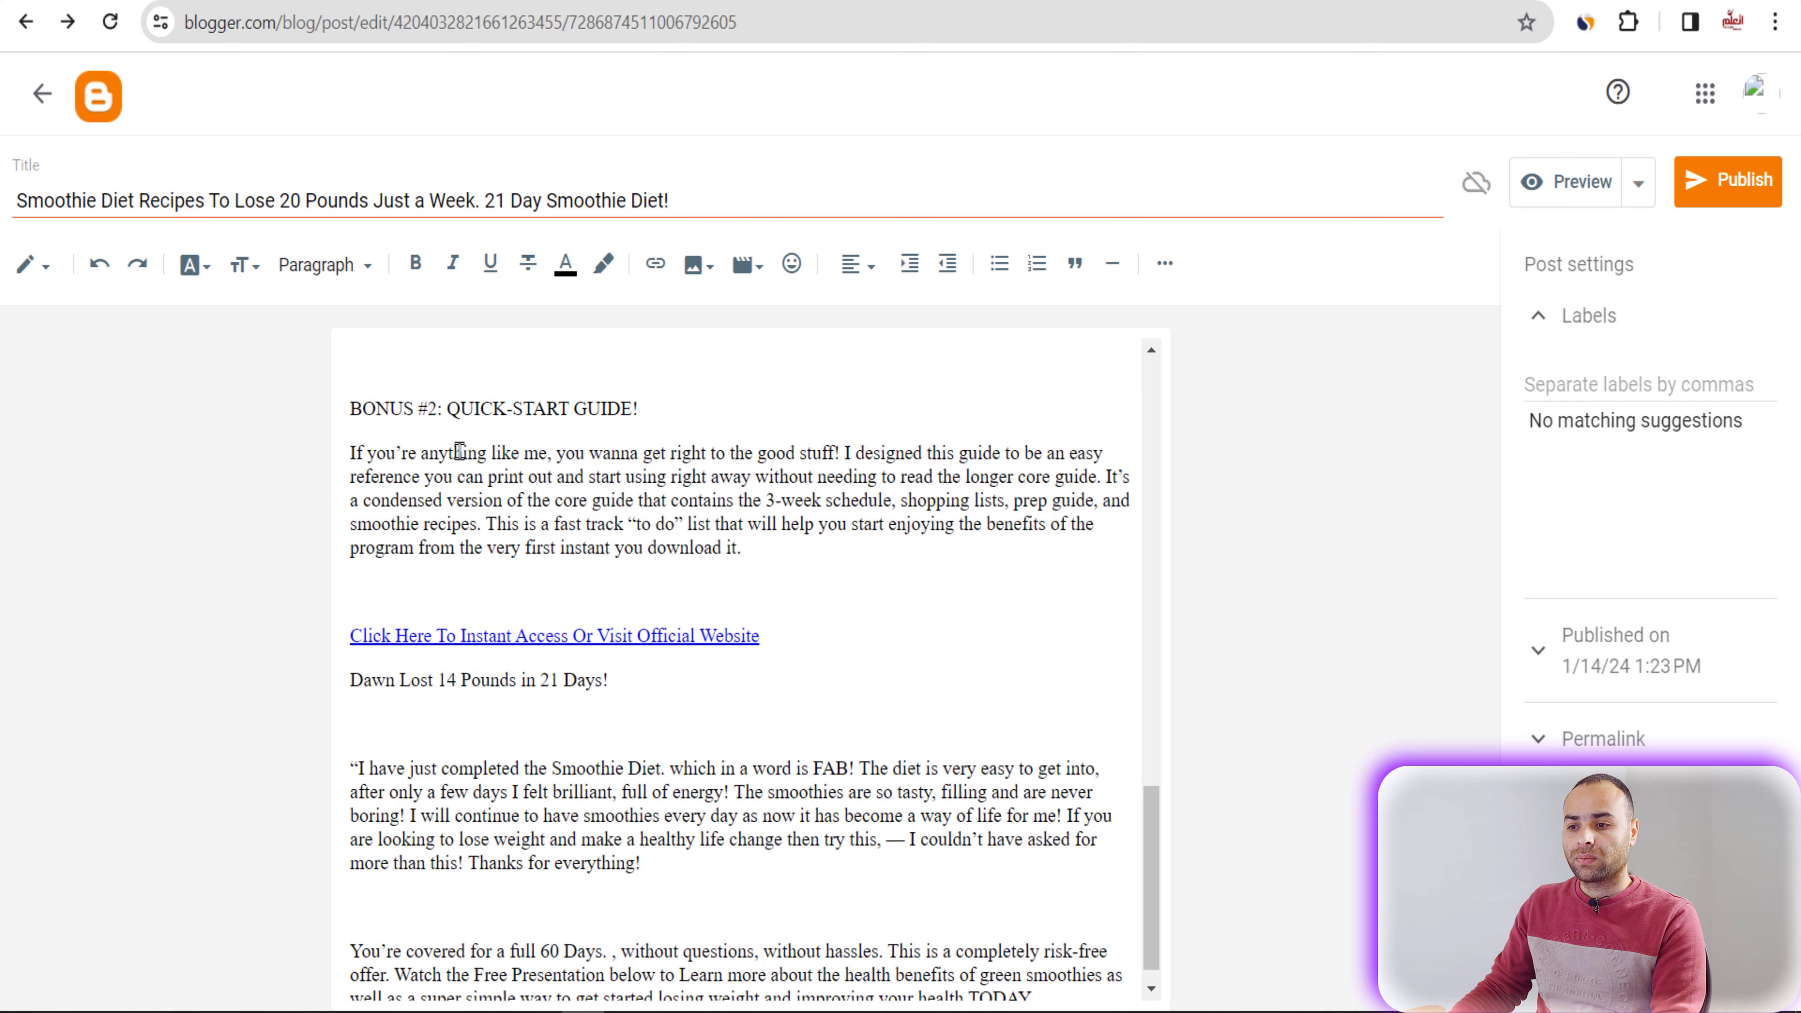
Step: Paste the linked "Click Here To Instant Access Or Visit Official Website" line between the testimonial and the 60-day guarantee paragraph
scroll(489, 741, "down", 1)
left_click(466, 874)
right_click(466, 874)
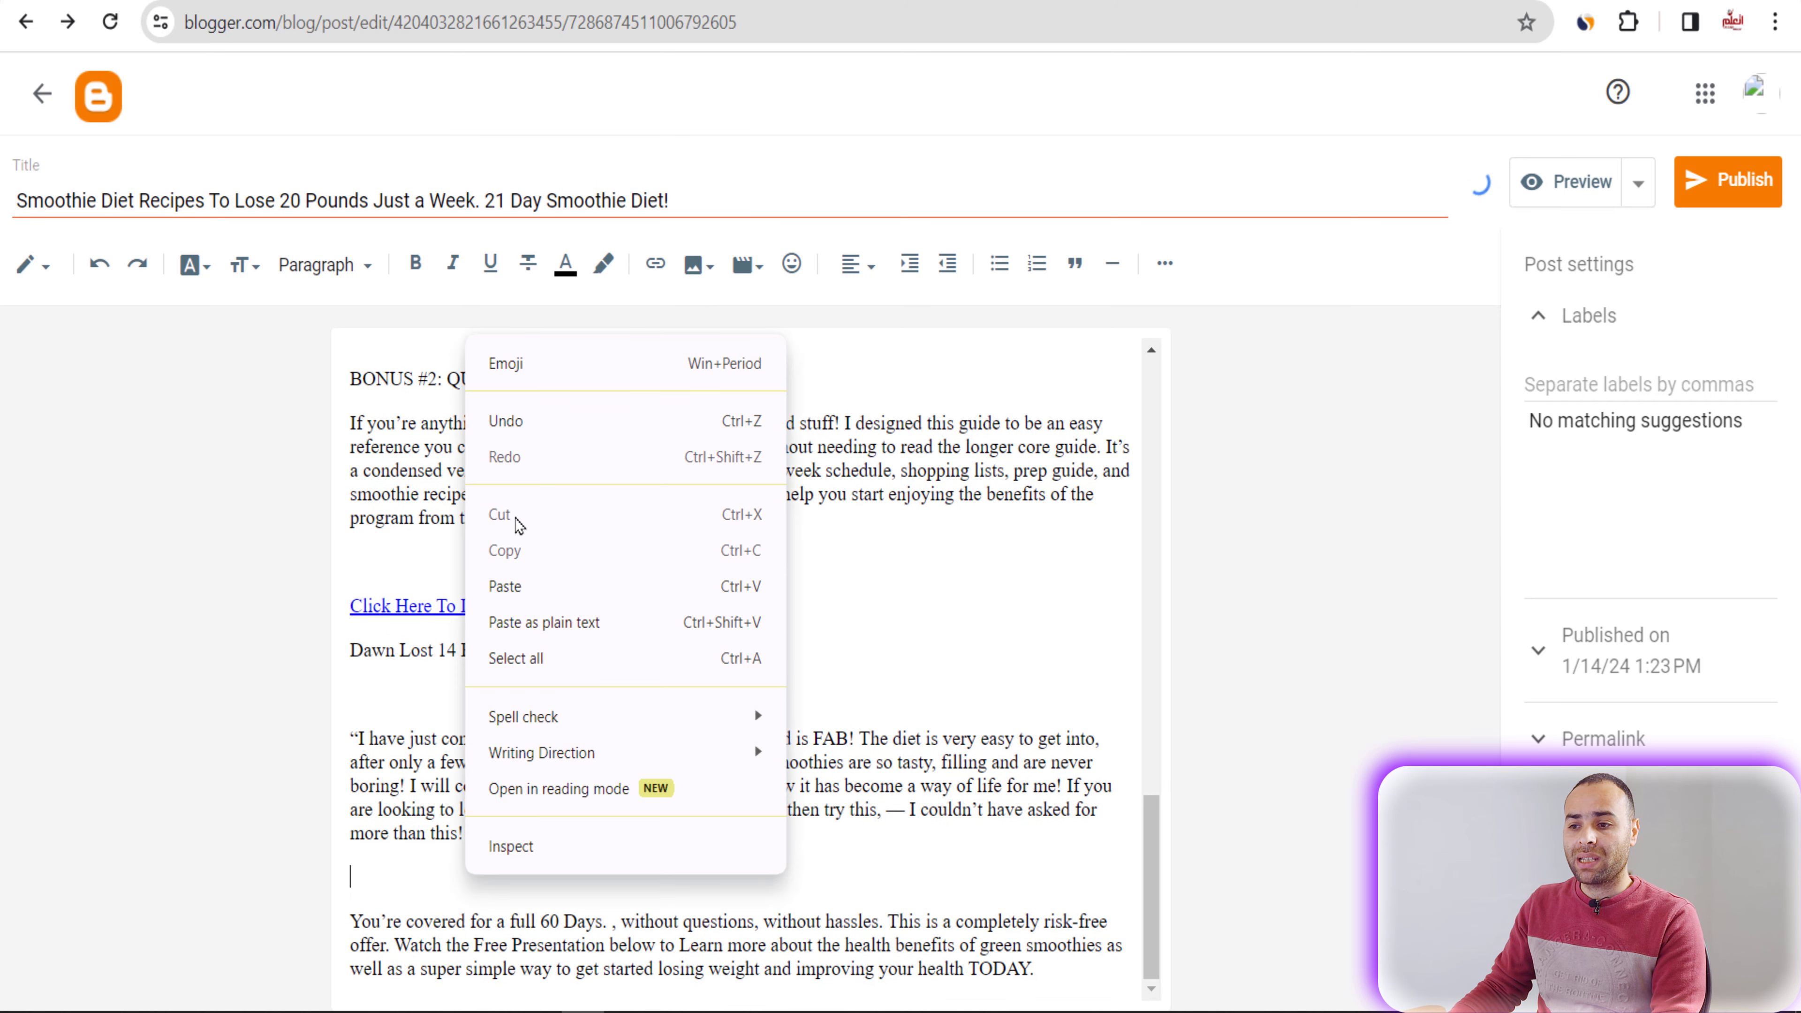
left_click(512, 591)
Step: Publish the smoothie diet review post to the blog
scroll(528, 852, "up", 15)
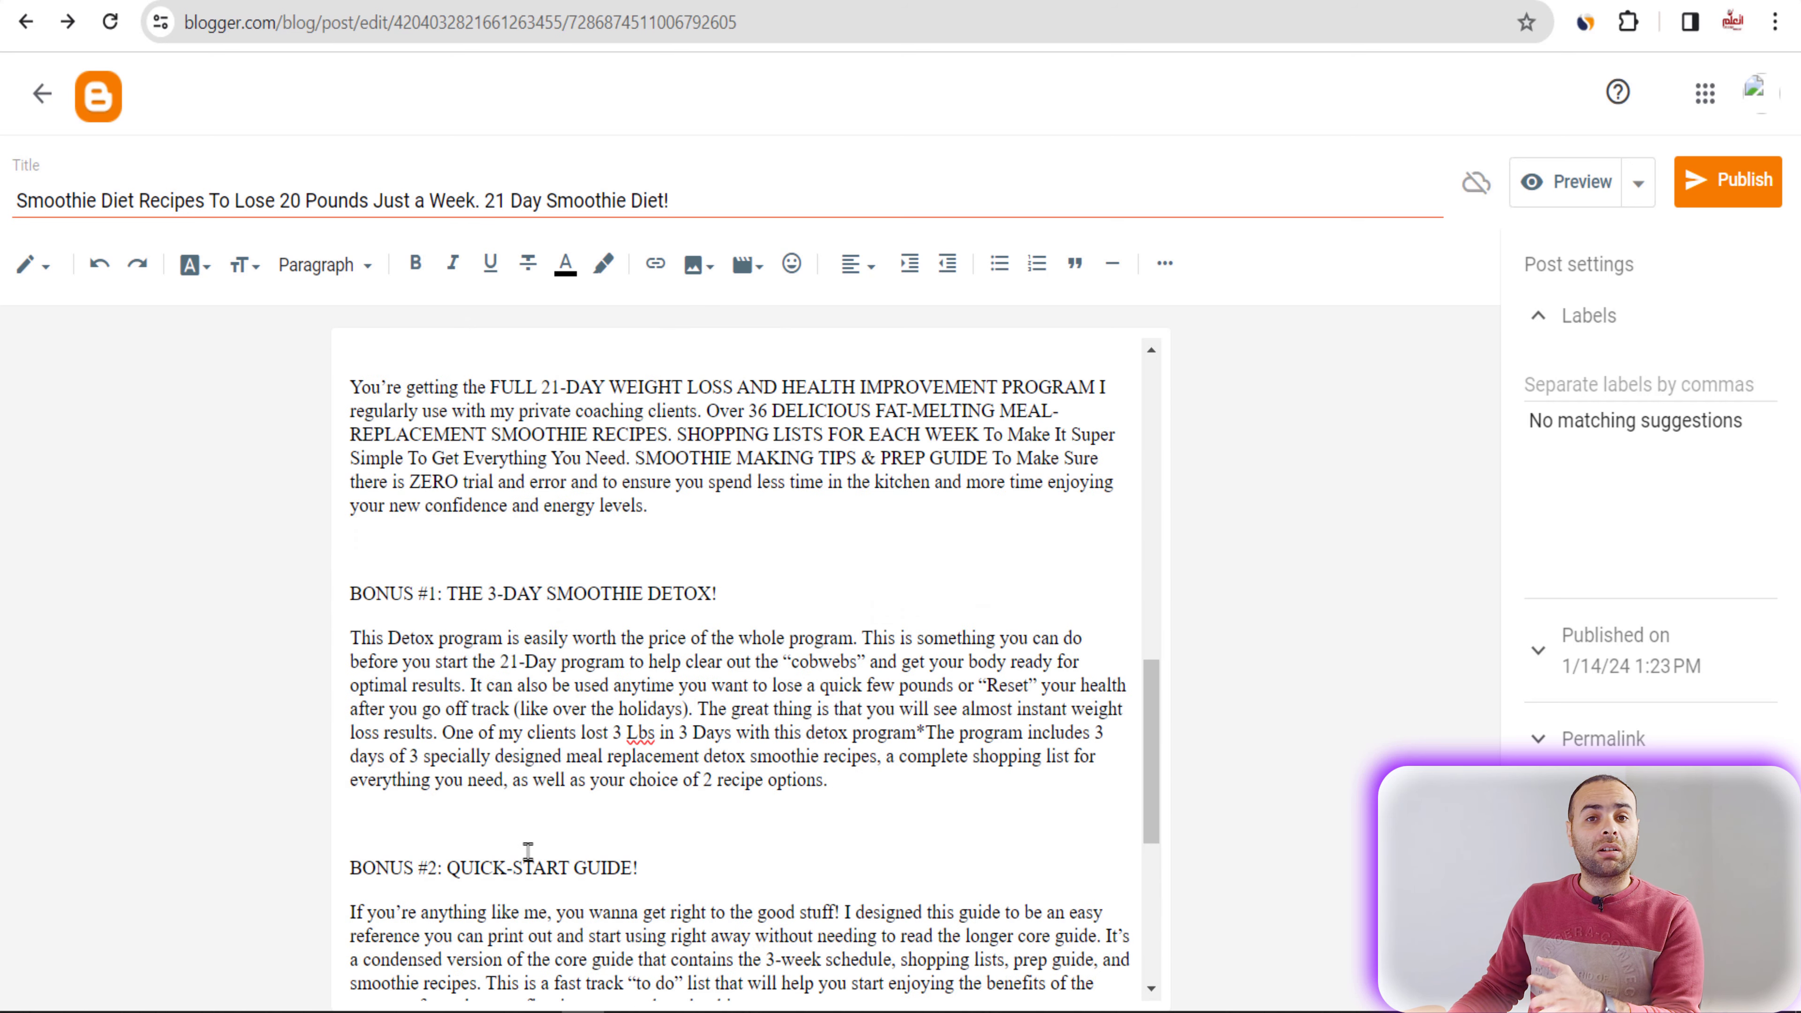
left_click(1742, 186)
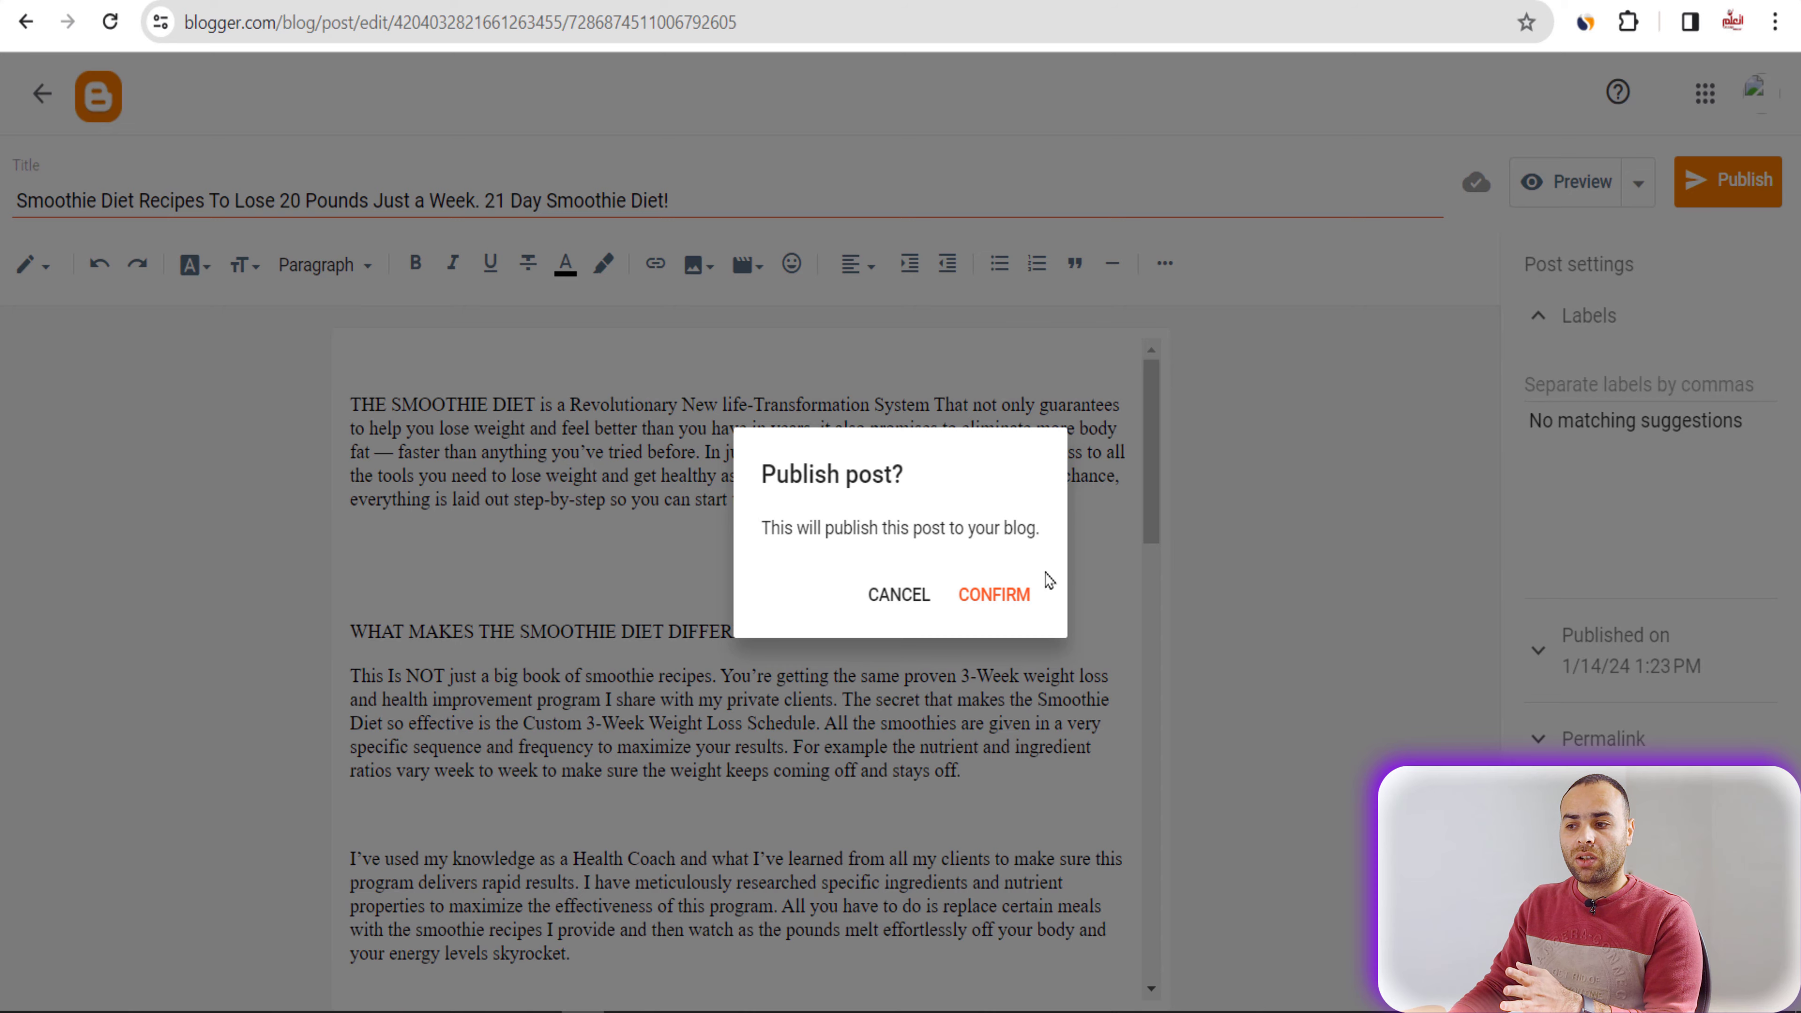
left_click(1026, 595)
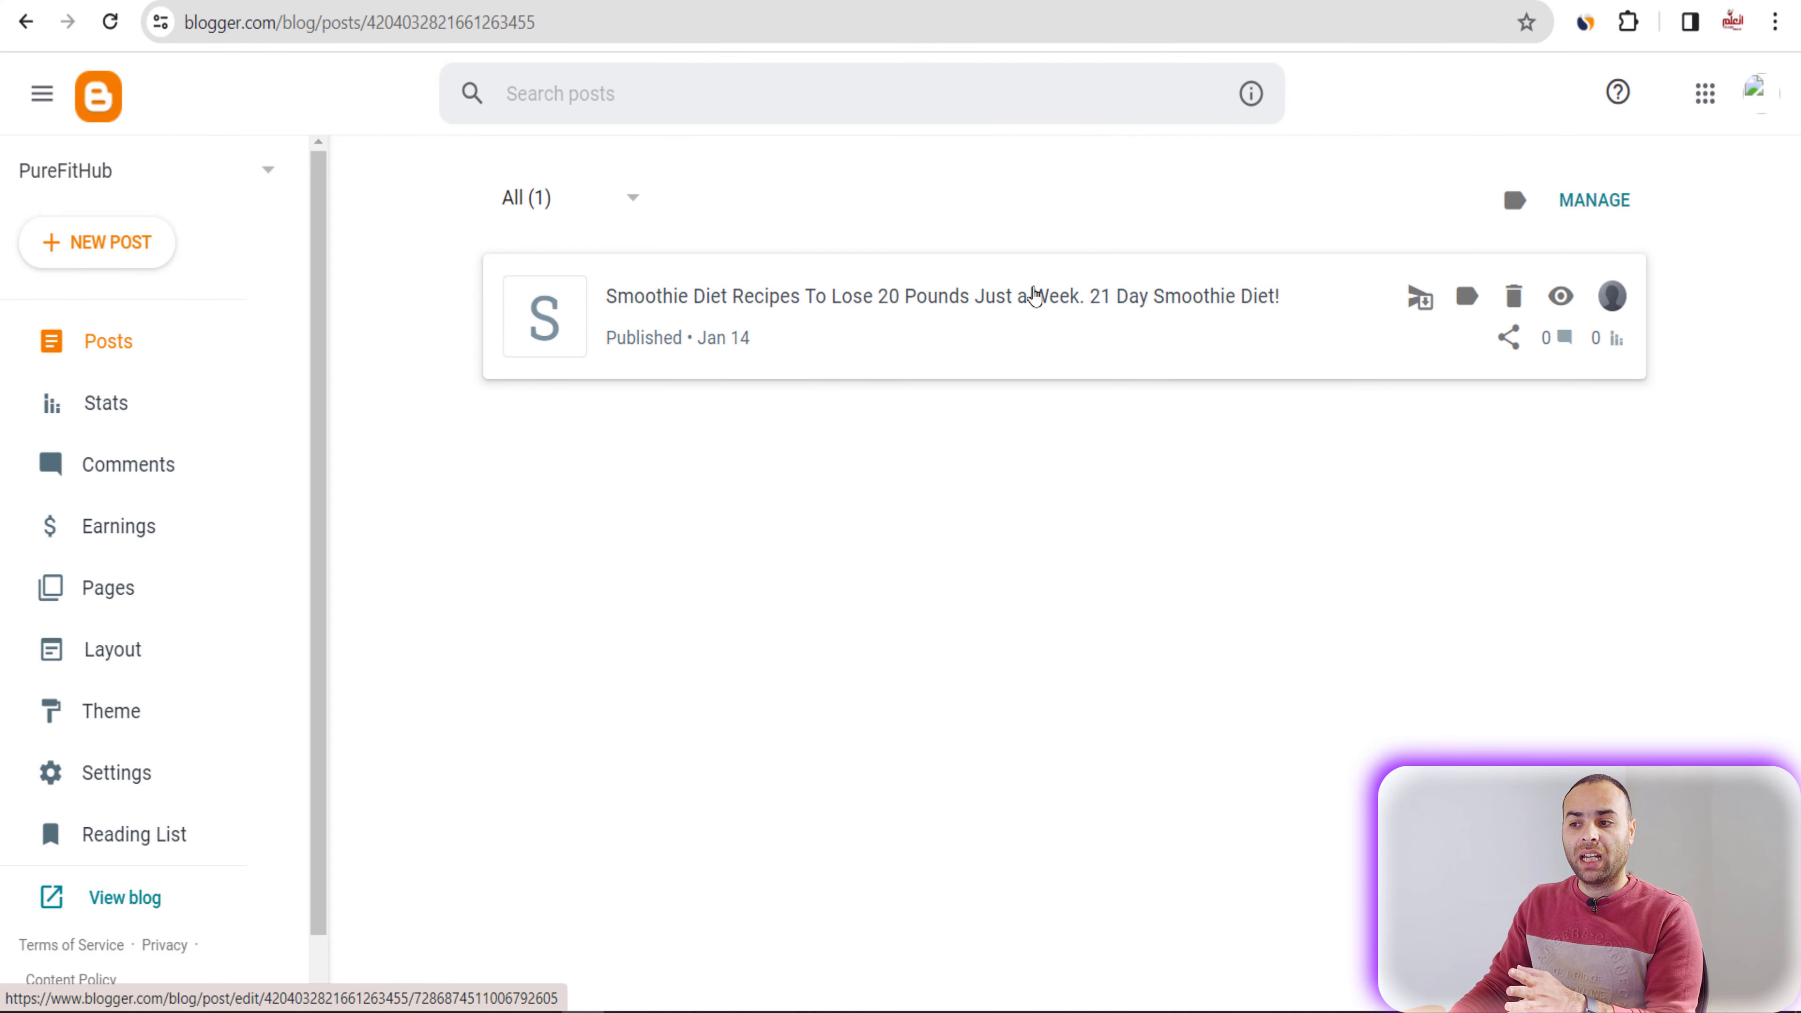
Step: Reopen the published smoothie diet post for editing and copy its entire article body
left_click(1032, 298)
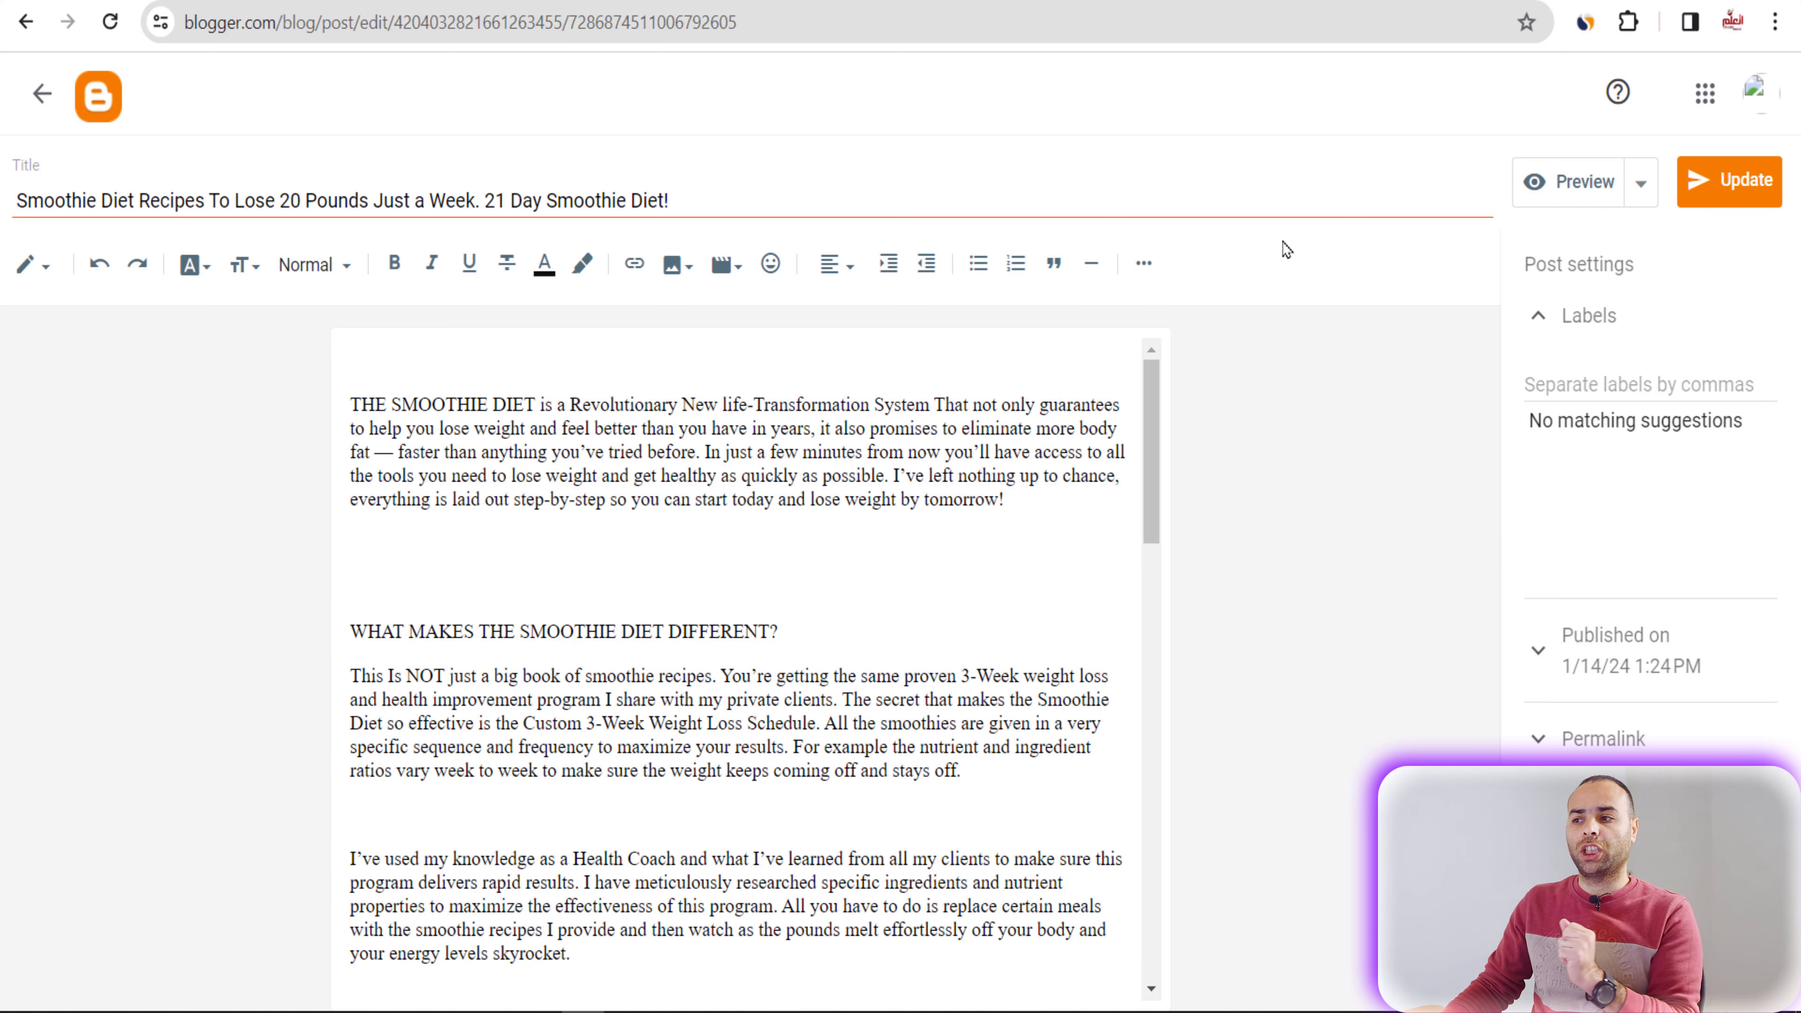
left_click(1386, 2)
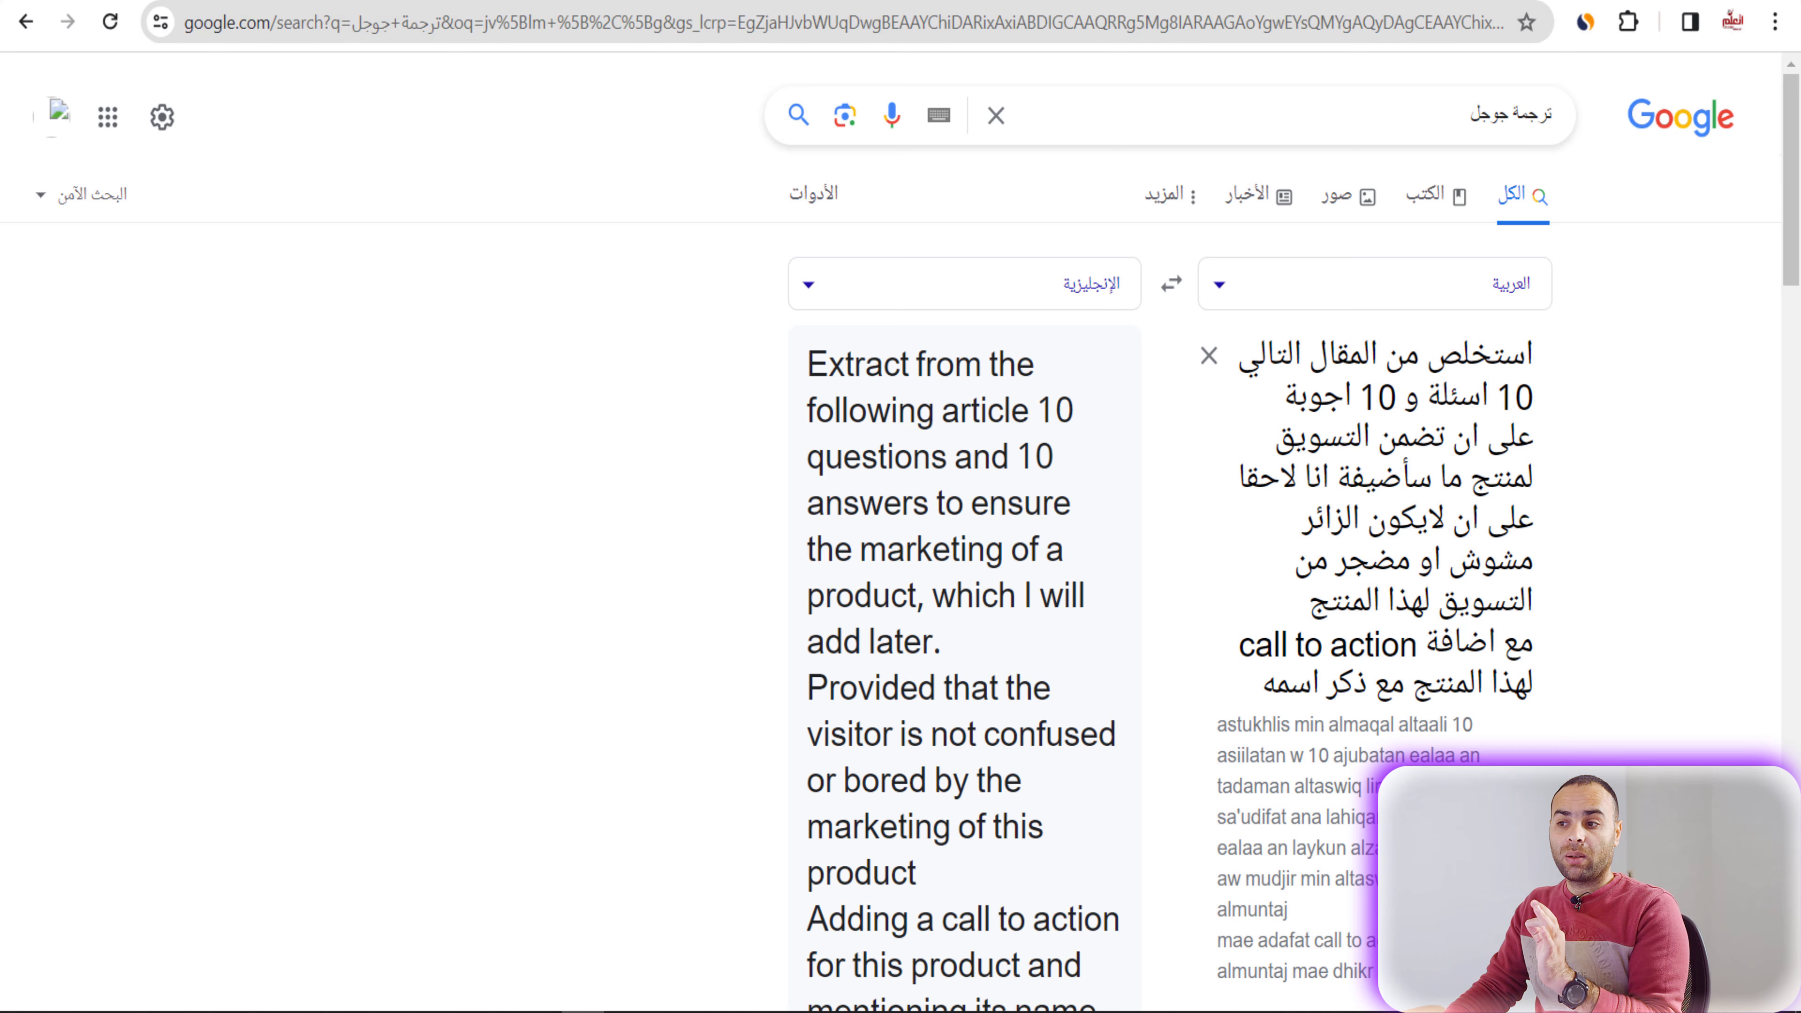
key("ctrl+Tab")
scroll(628, 749, "down", 3)
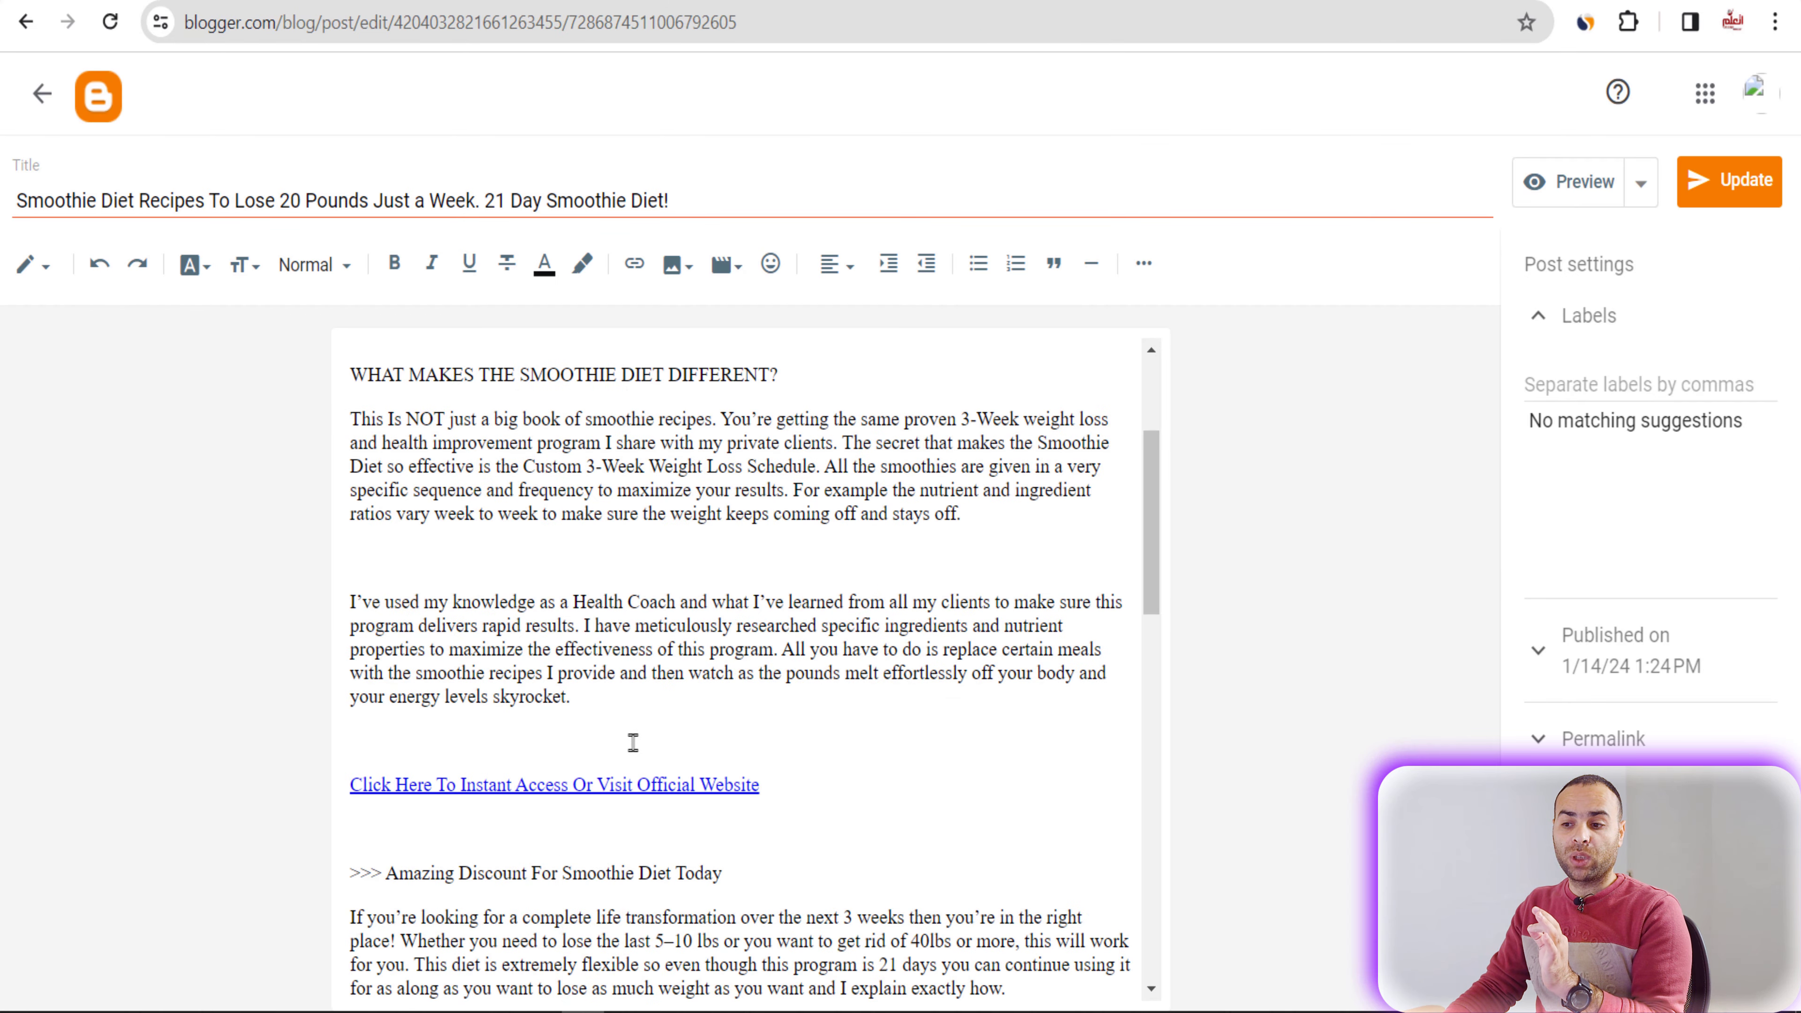
left_click(572, 647)
key("ctrl+a")
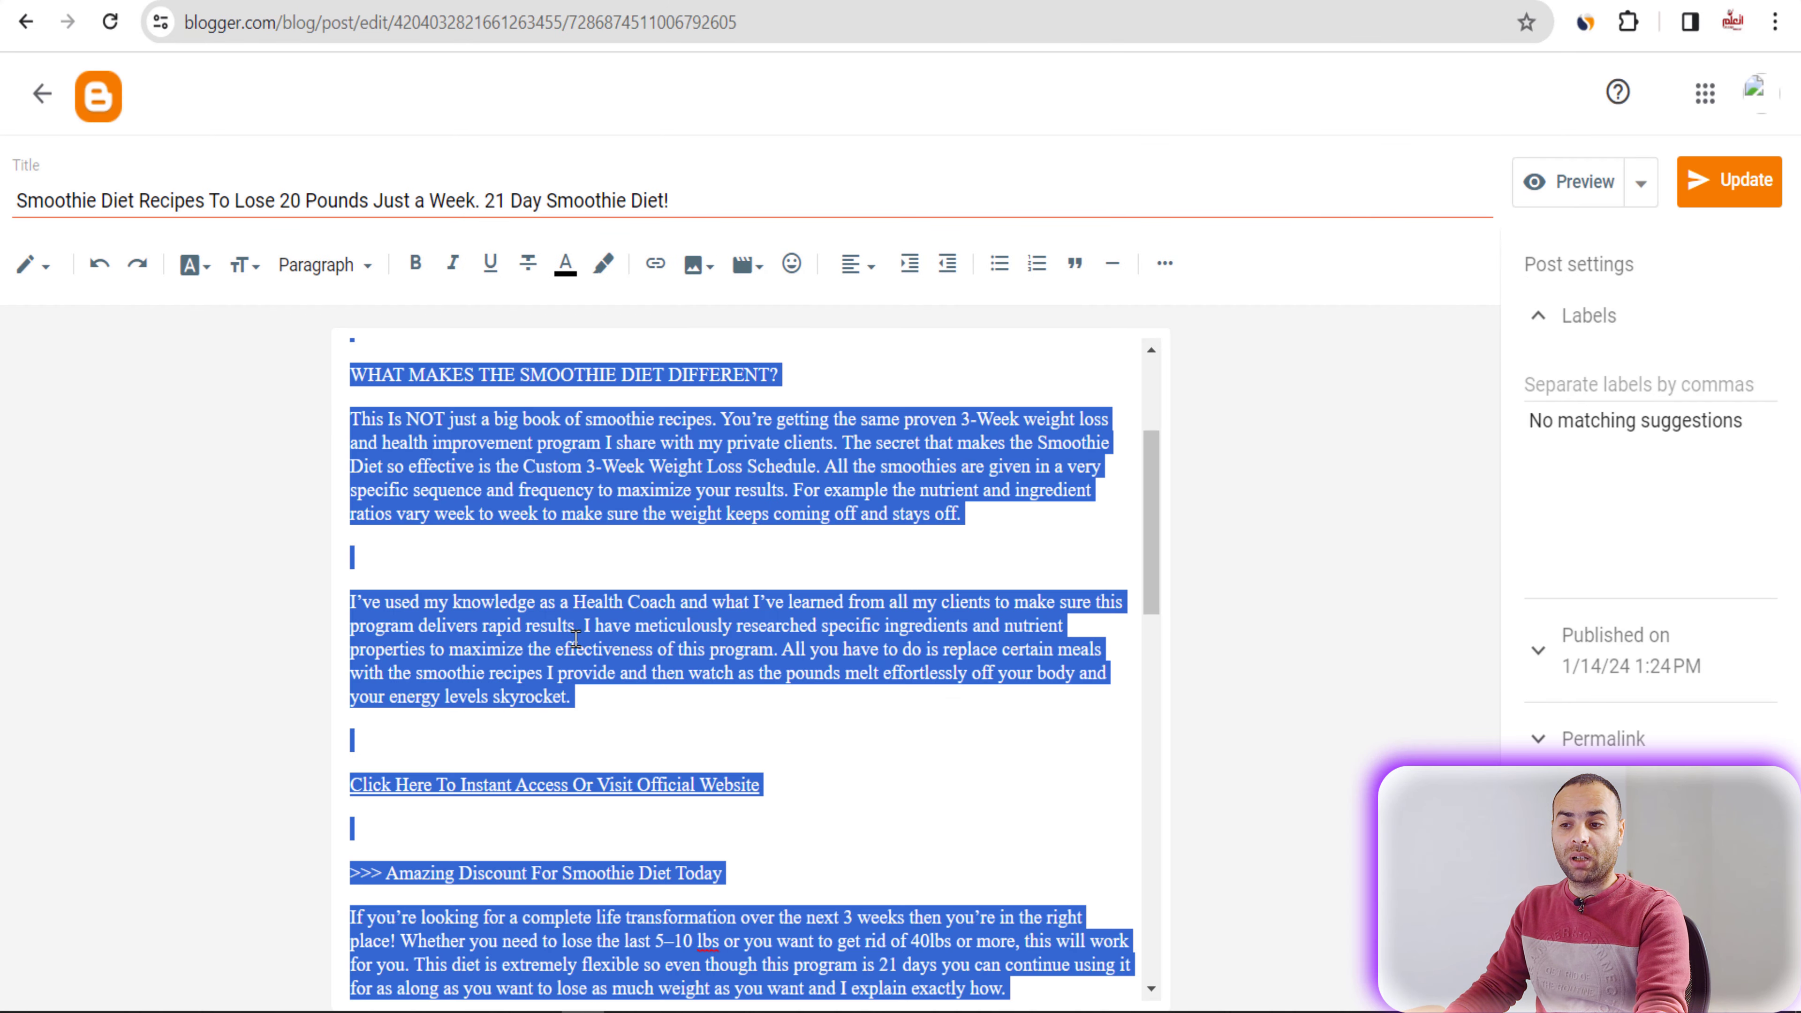
right_click(625, 465)
left_click(702, 588)
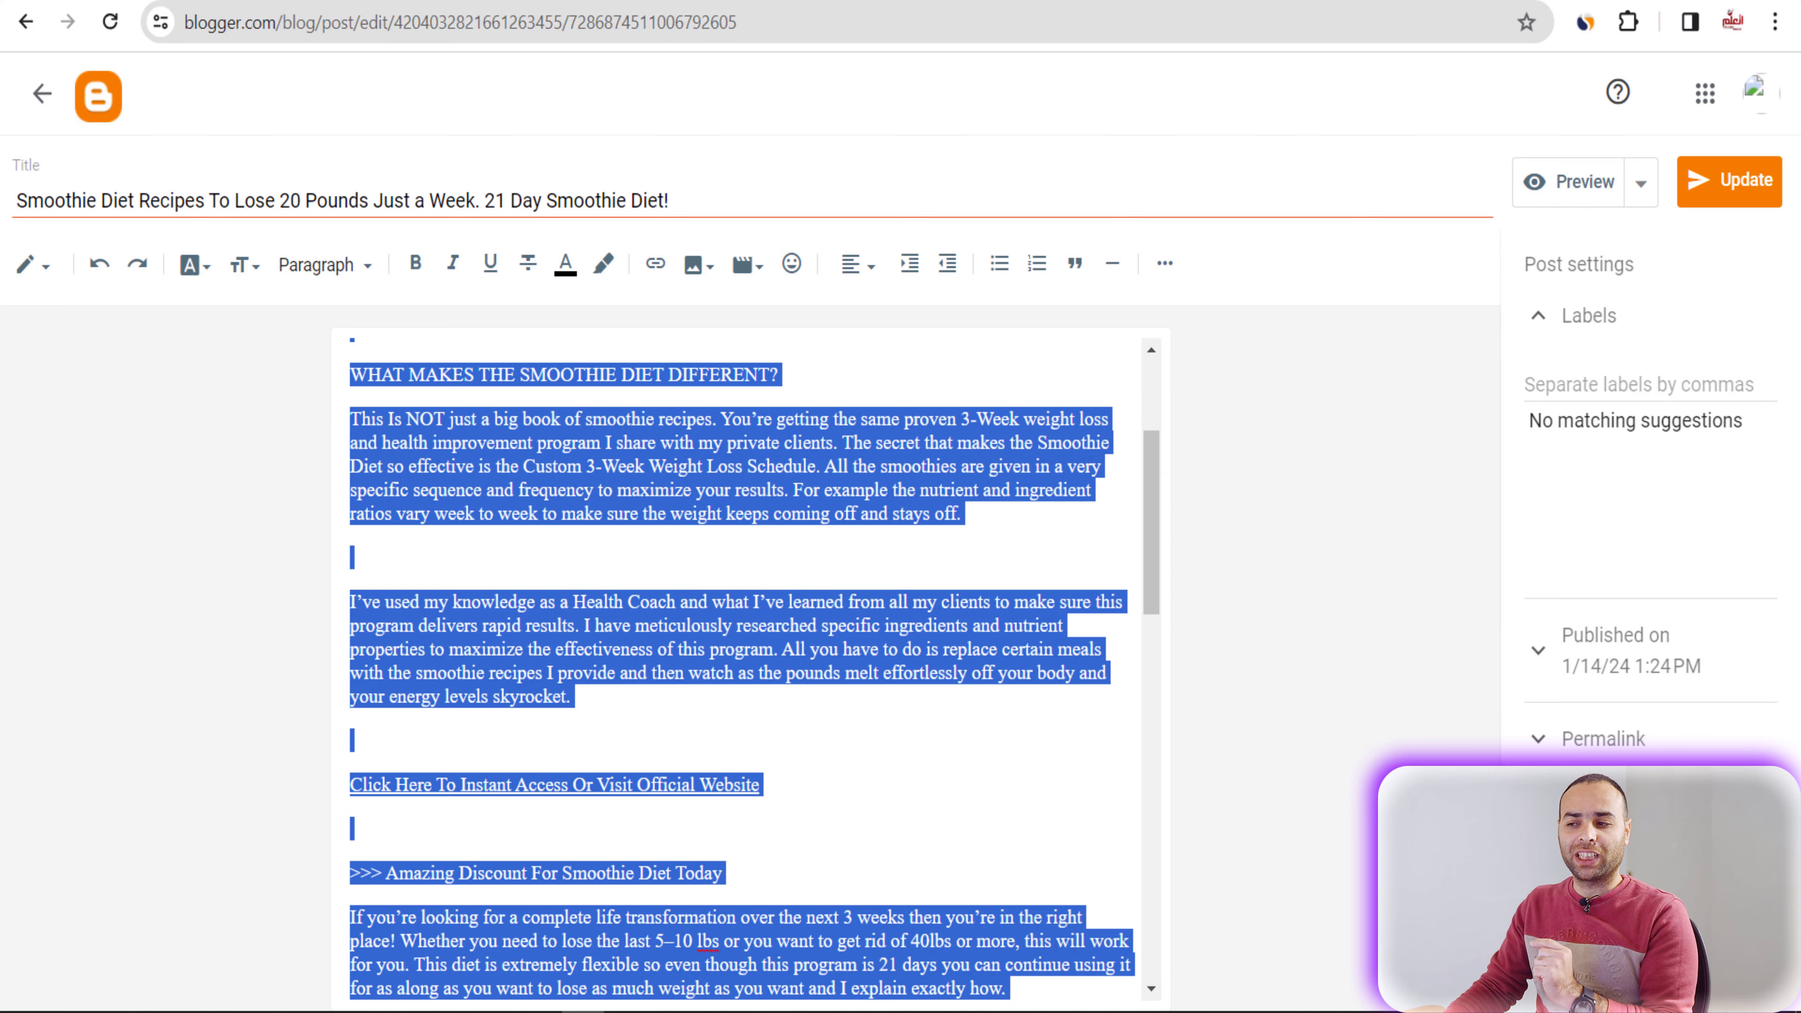
Step: Copy the English translation of the 10-questions-and-answers prompt from Google Translate and paste it into a new ChatGPT message
key("ctrl+Tab")
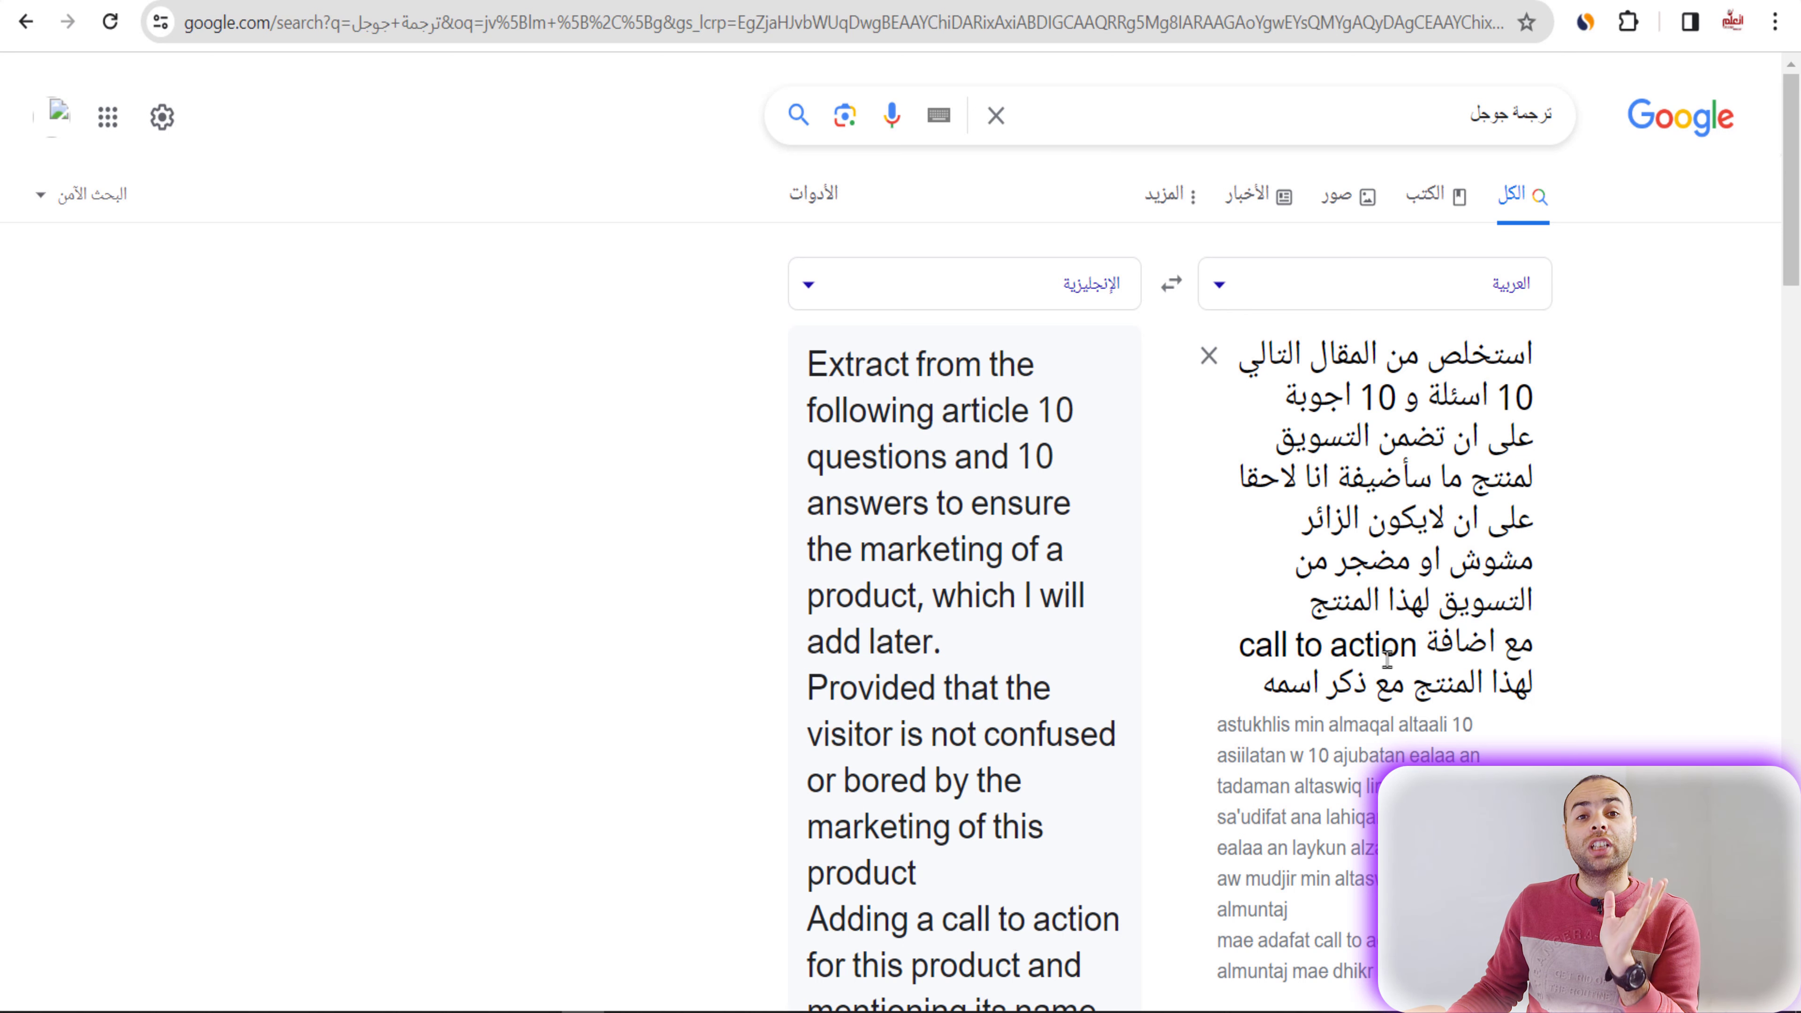
scroll(1404, 568, "down", 6)
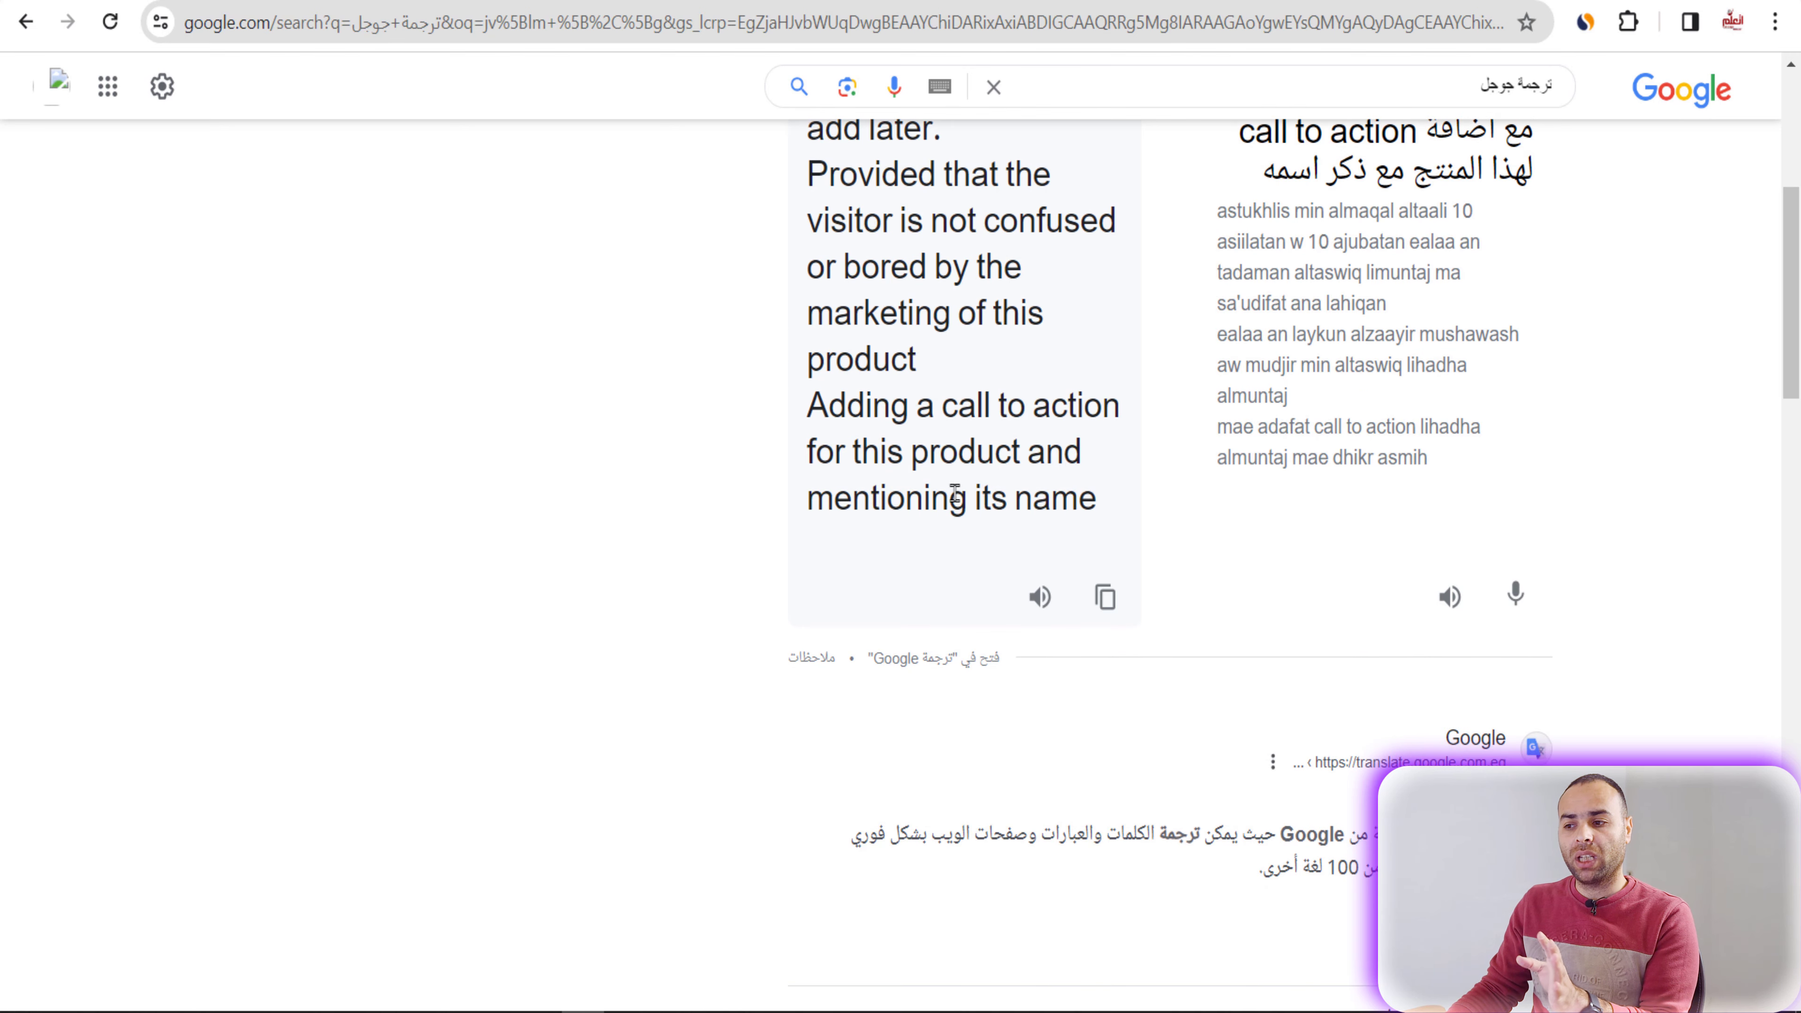
left_click(1108, 599)
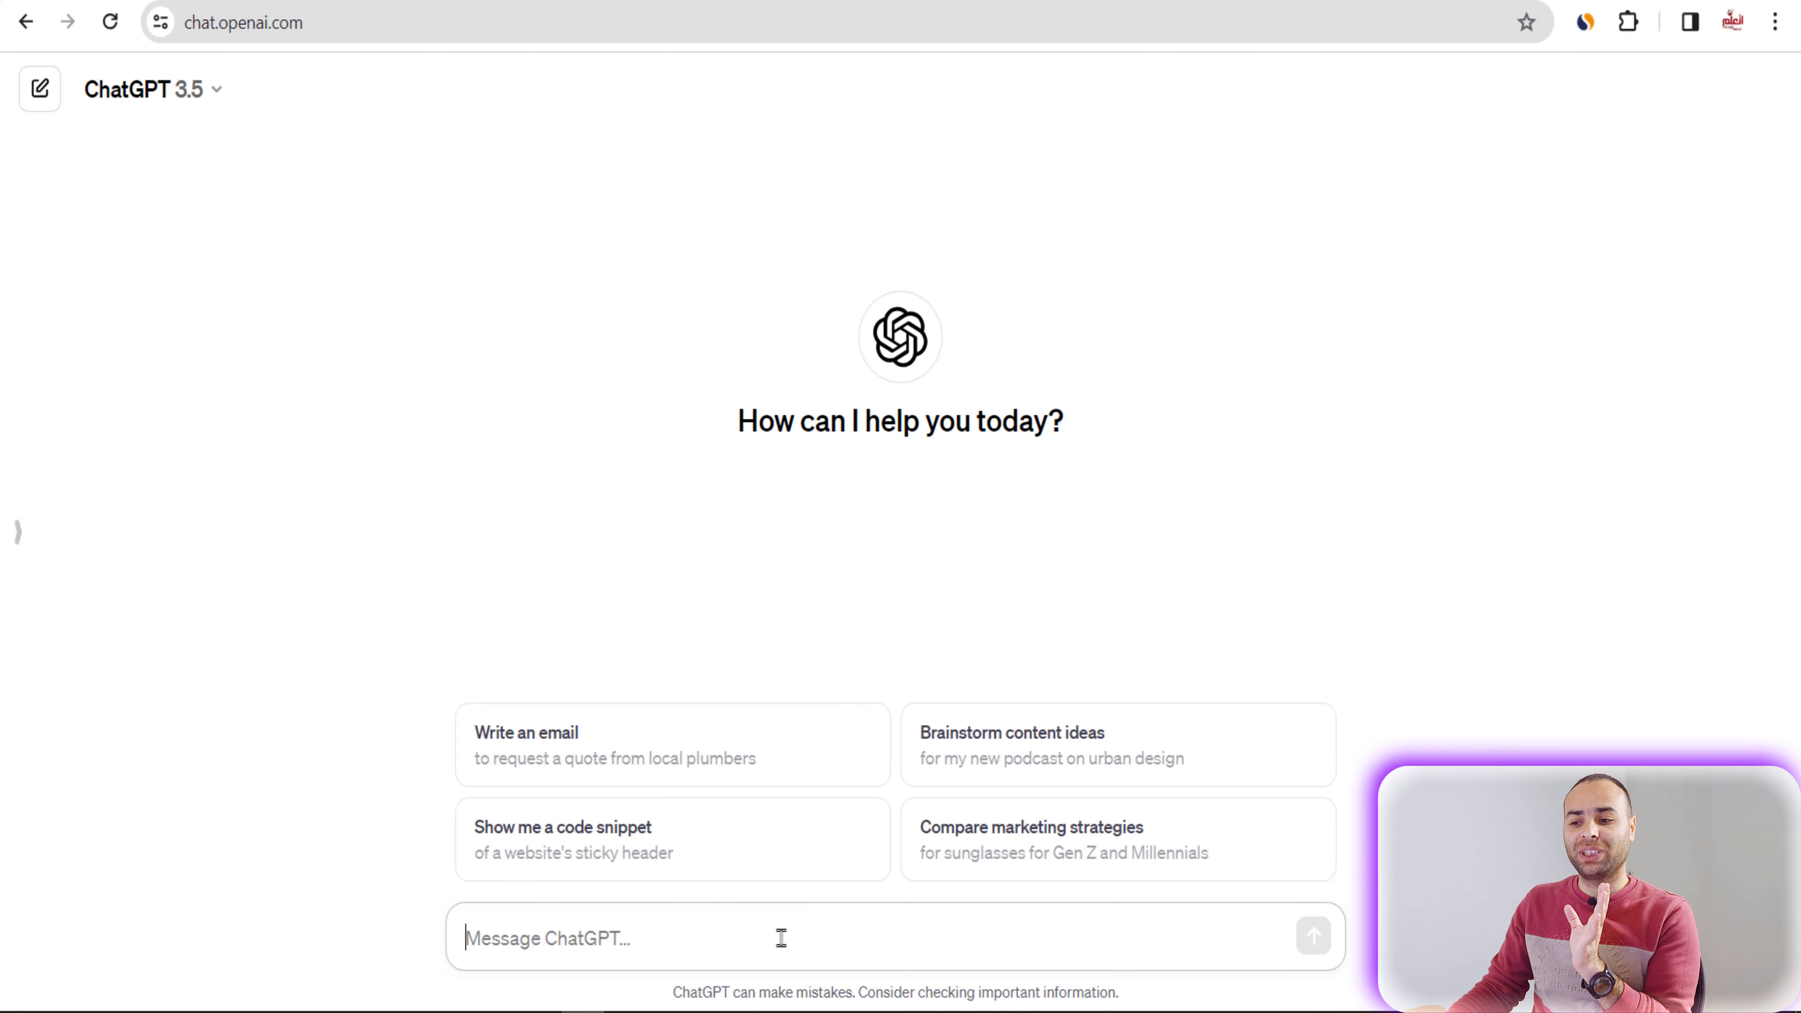
right_click(780, 937)
left_click(822, 665)
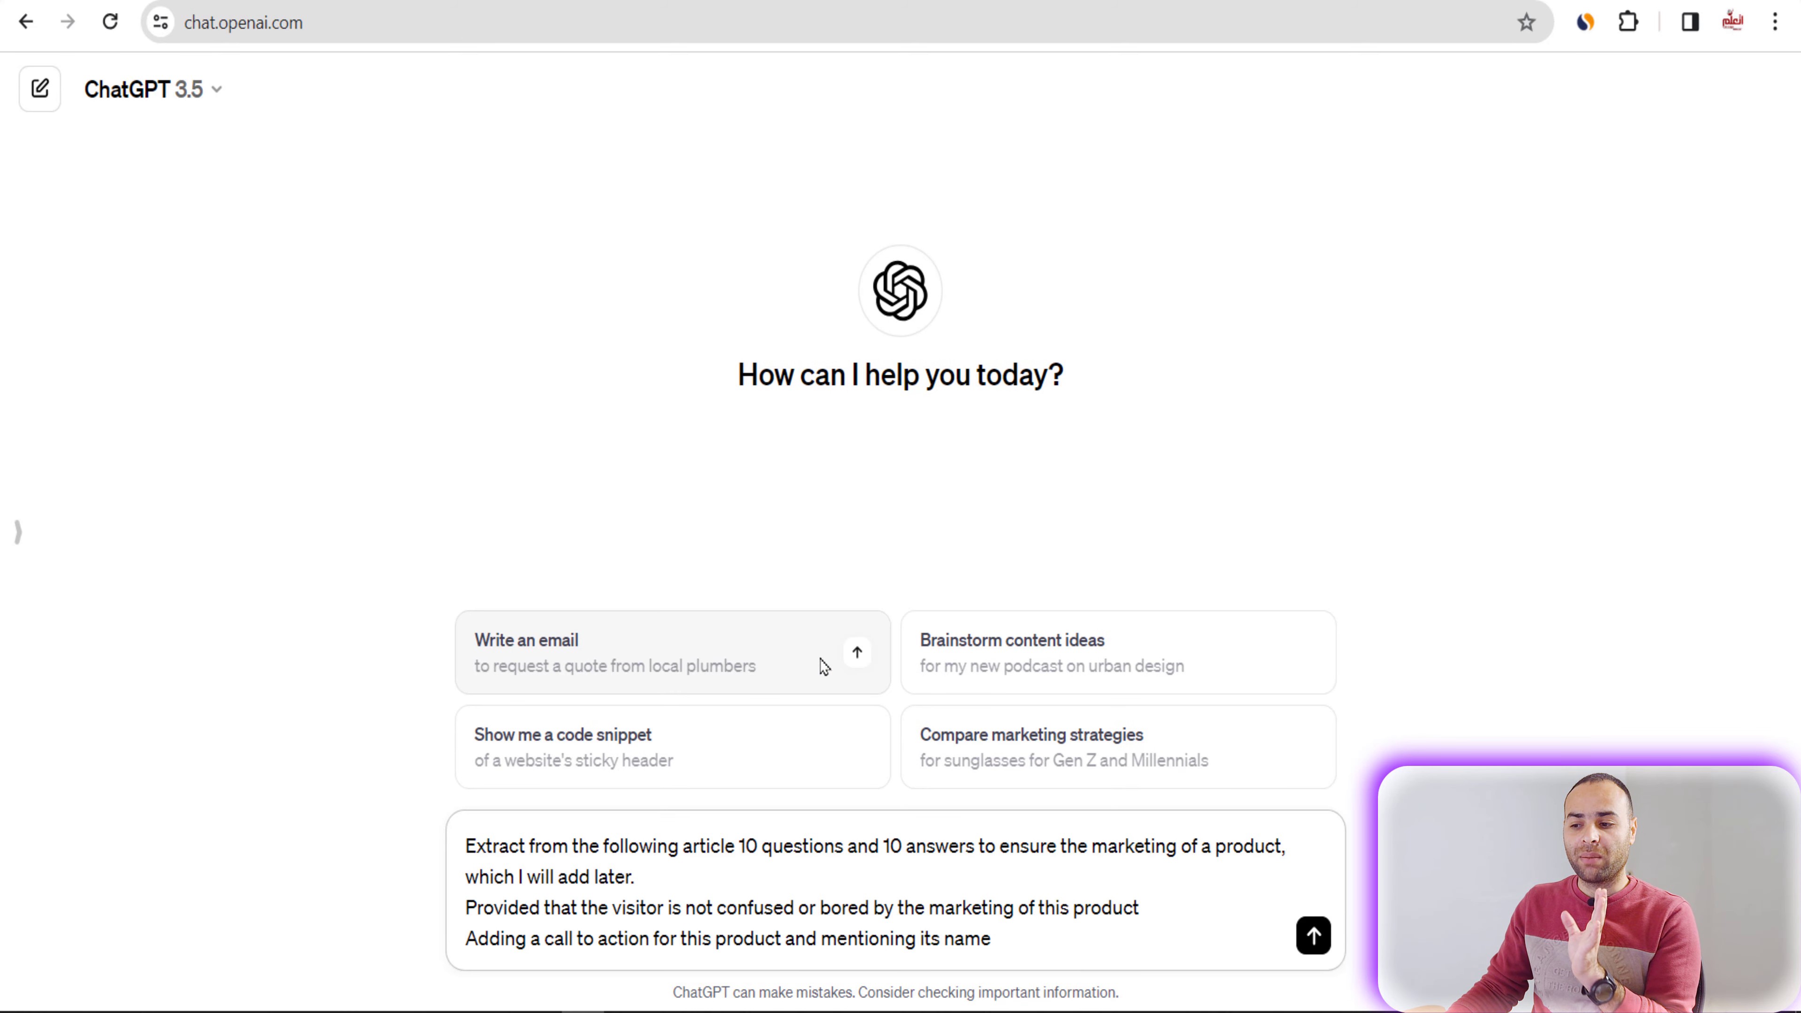
Step: Add the full Blogger article in quotation marks on a new line below the ChatGPT prompt and send the message
key("shift+Return")
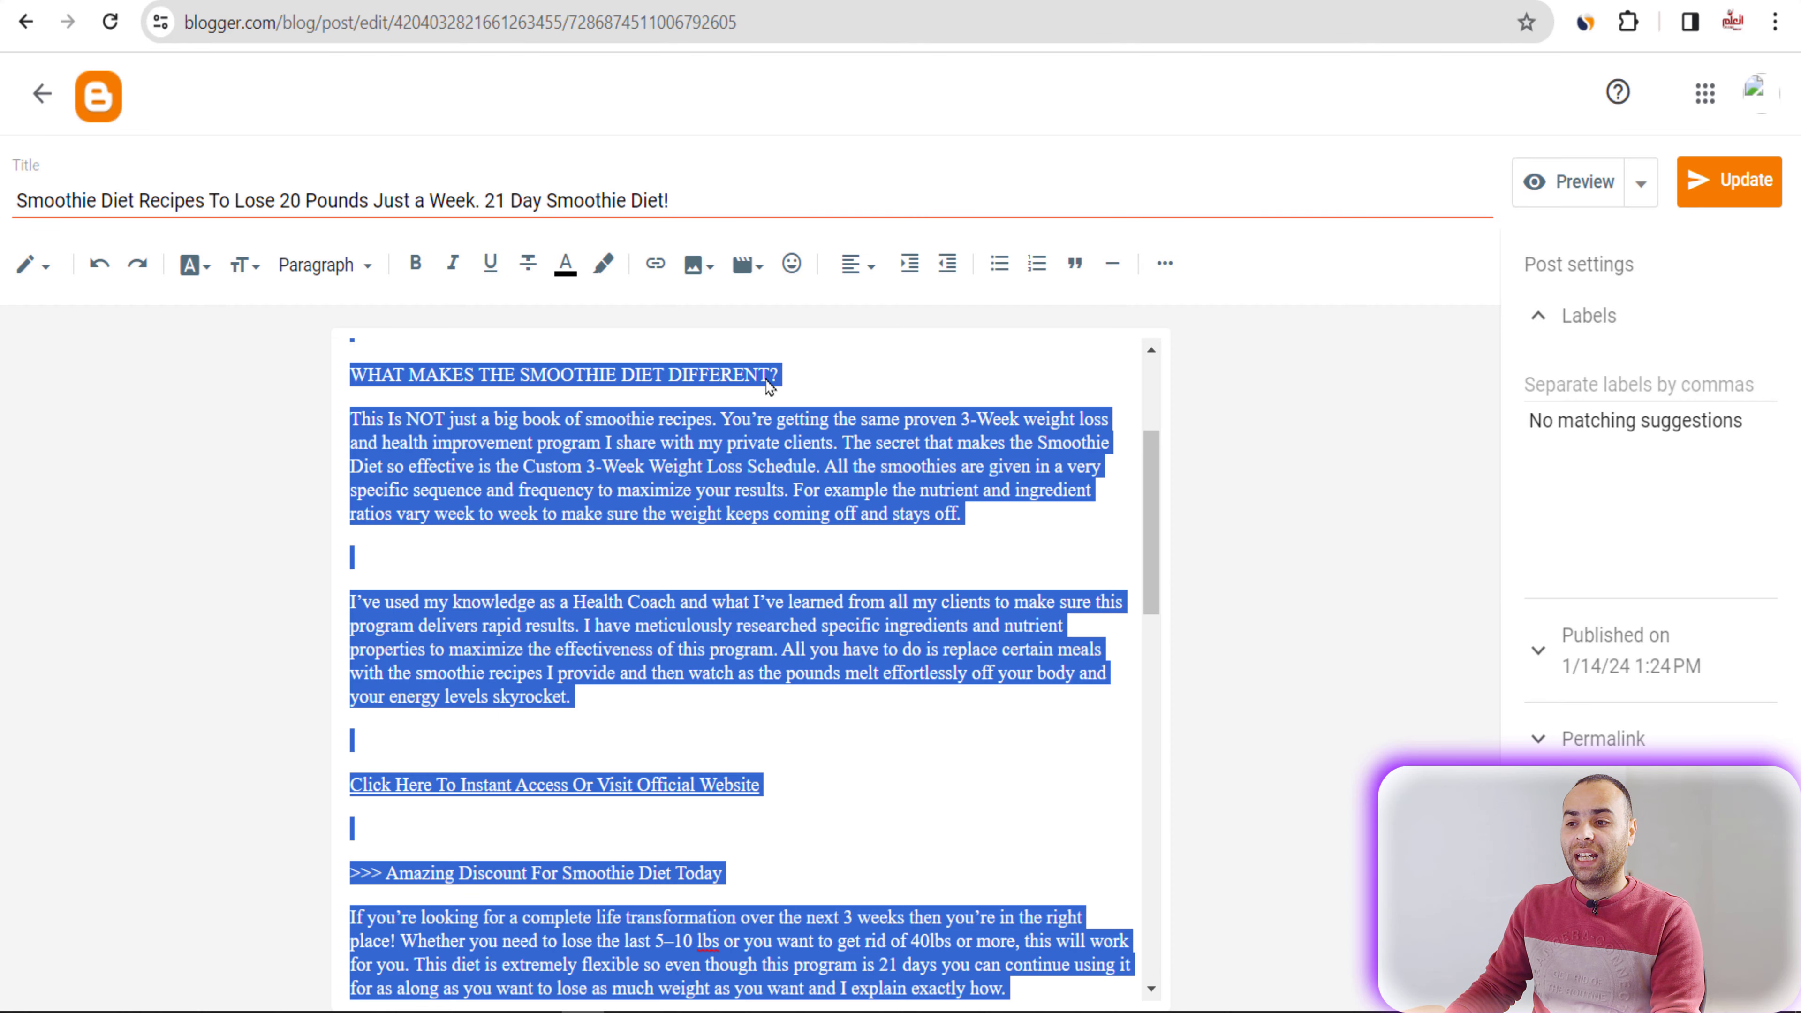
right_click(686, 468)
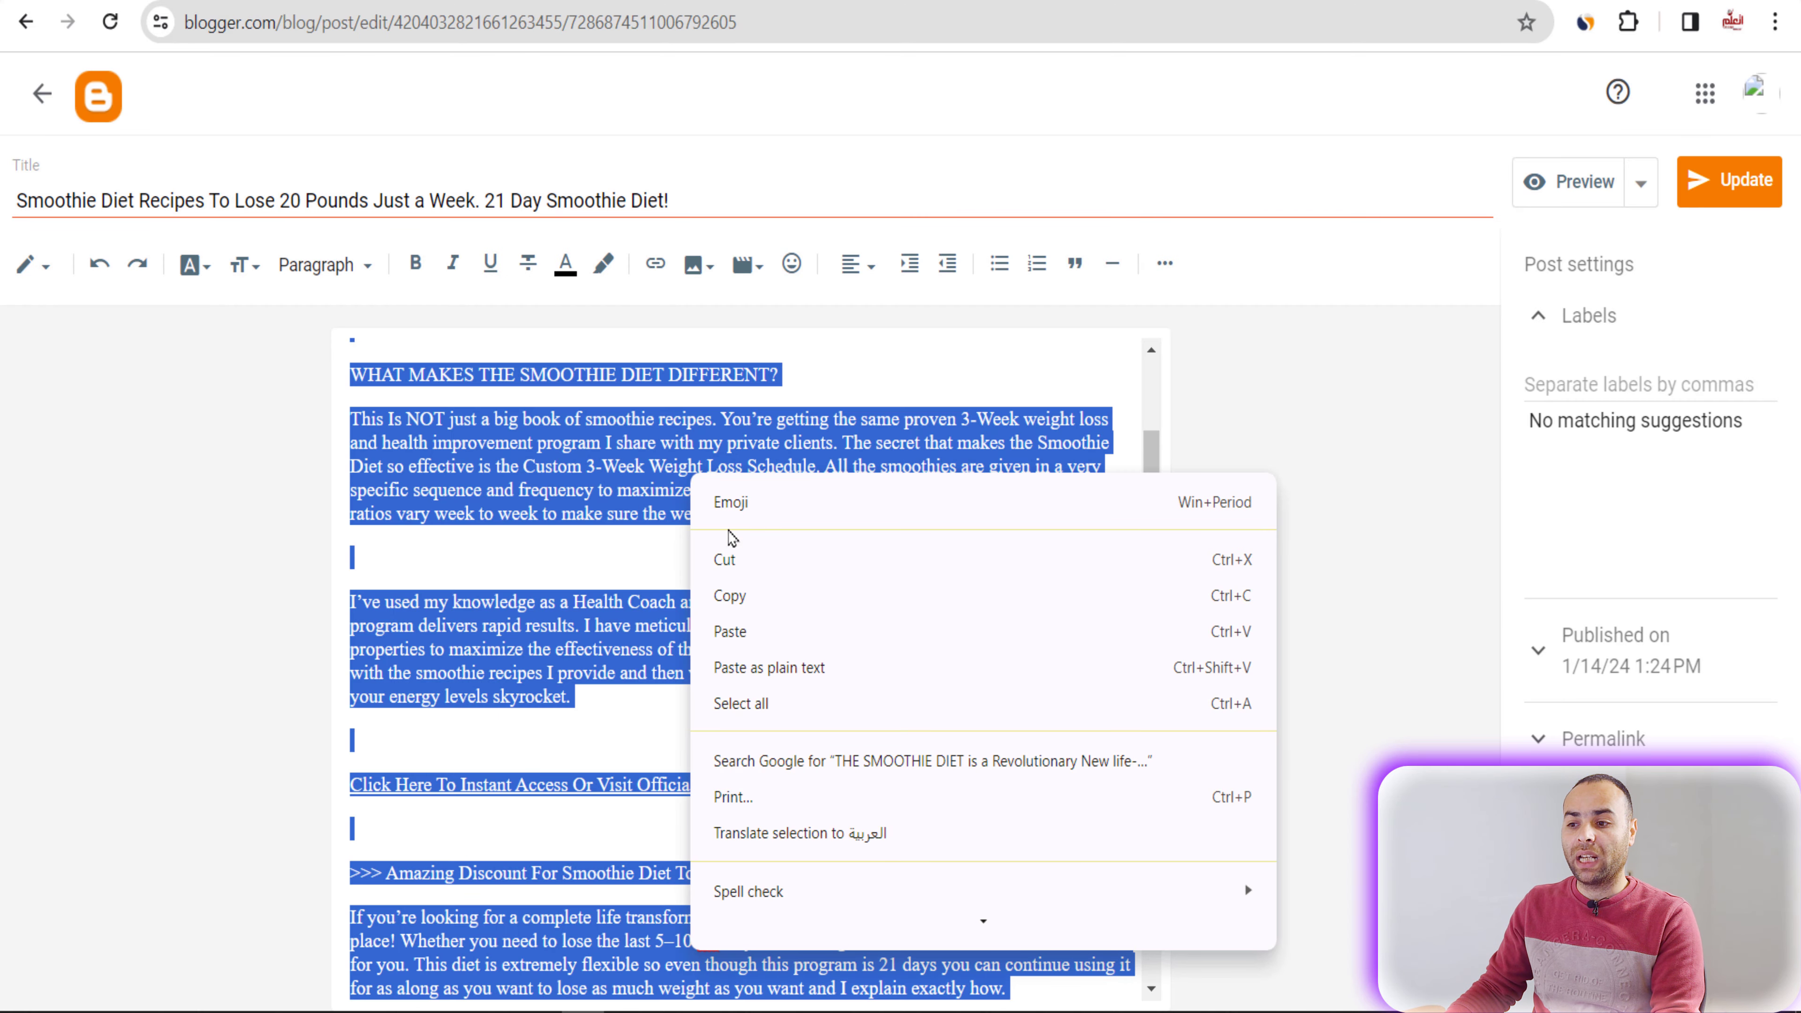
left_click(735, 595)
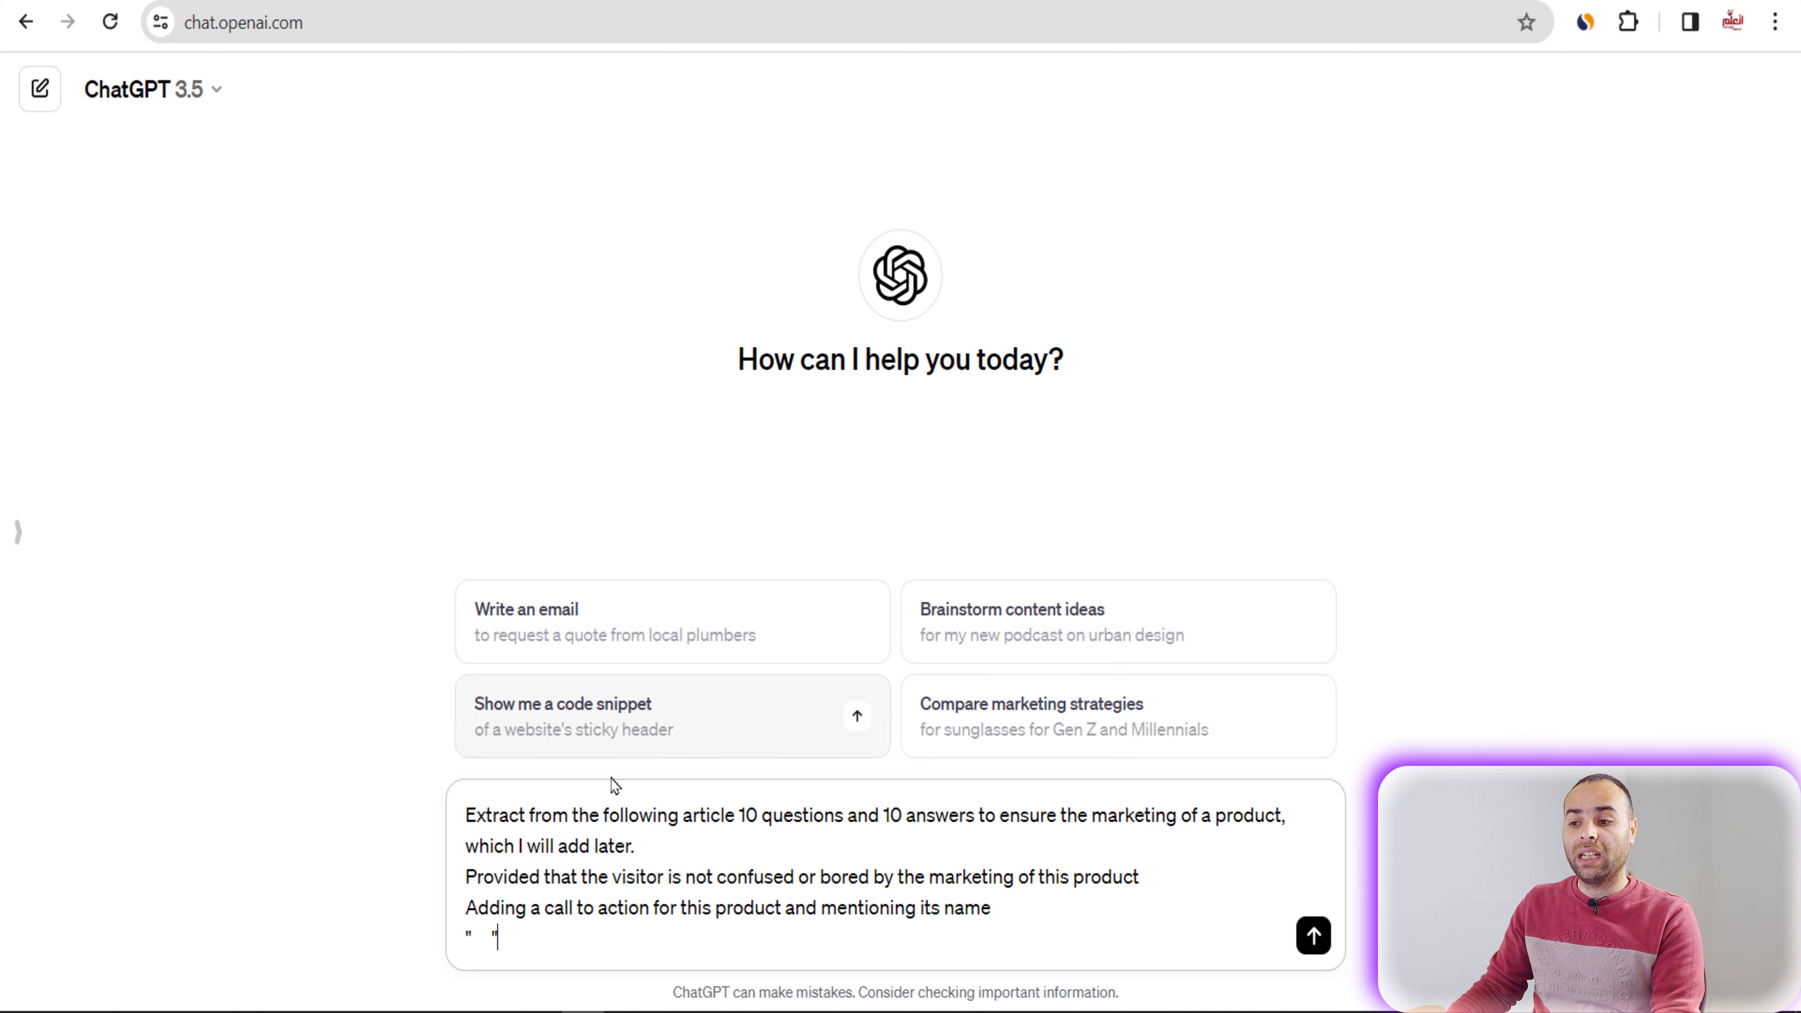
right_click(480, 939)
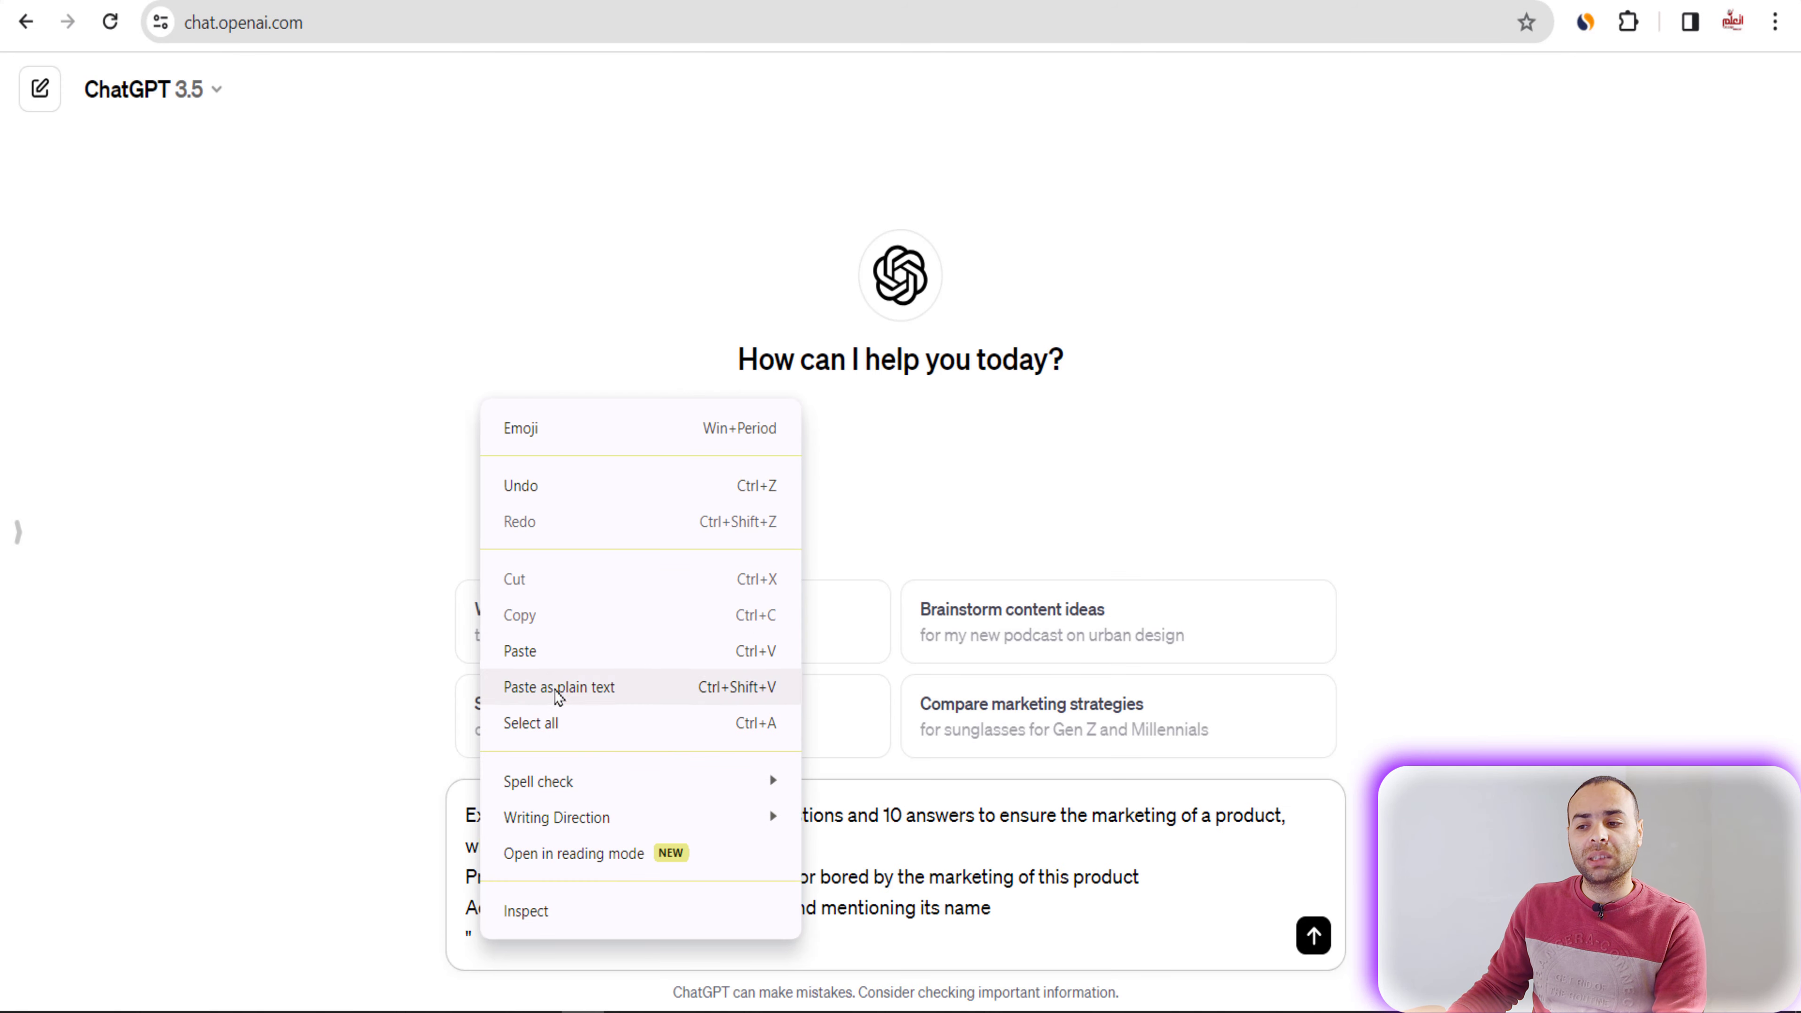
left_click(559, 654)
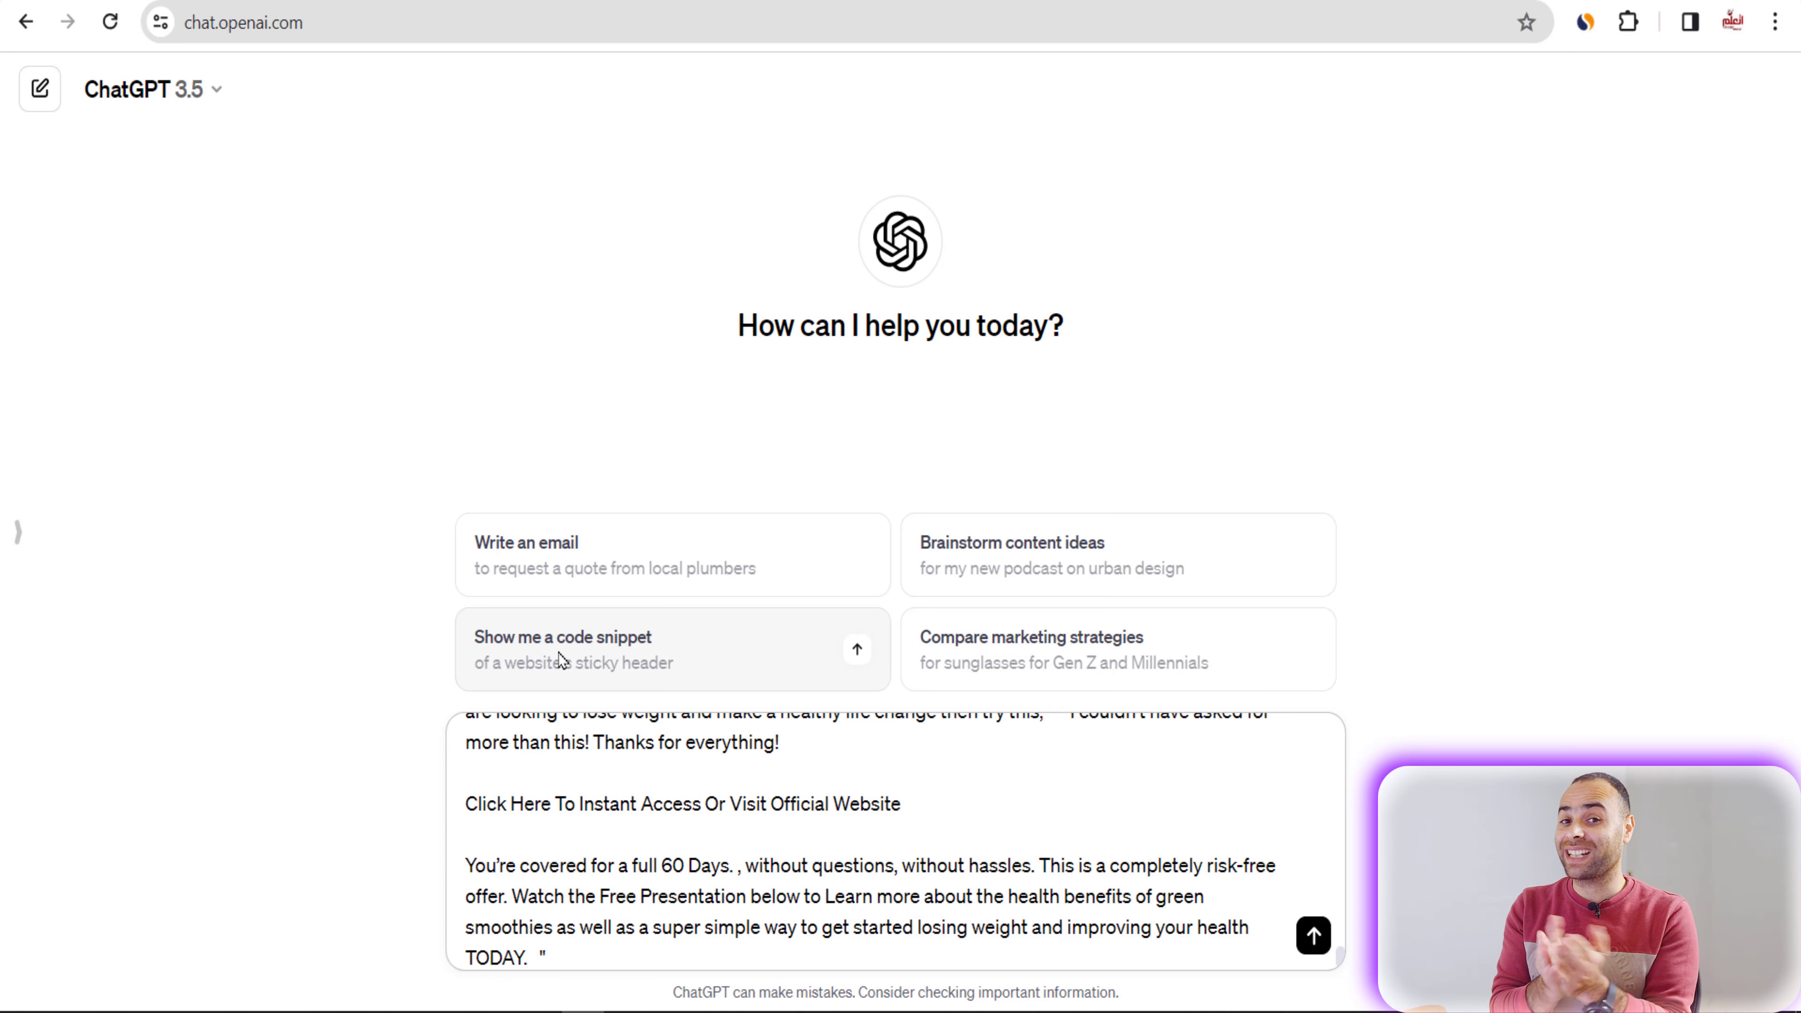
left_click(1313, 936)
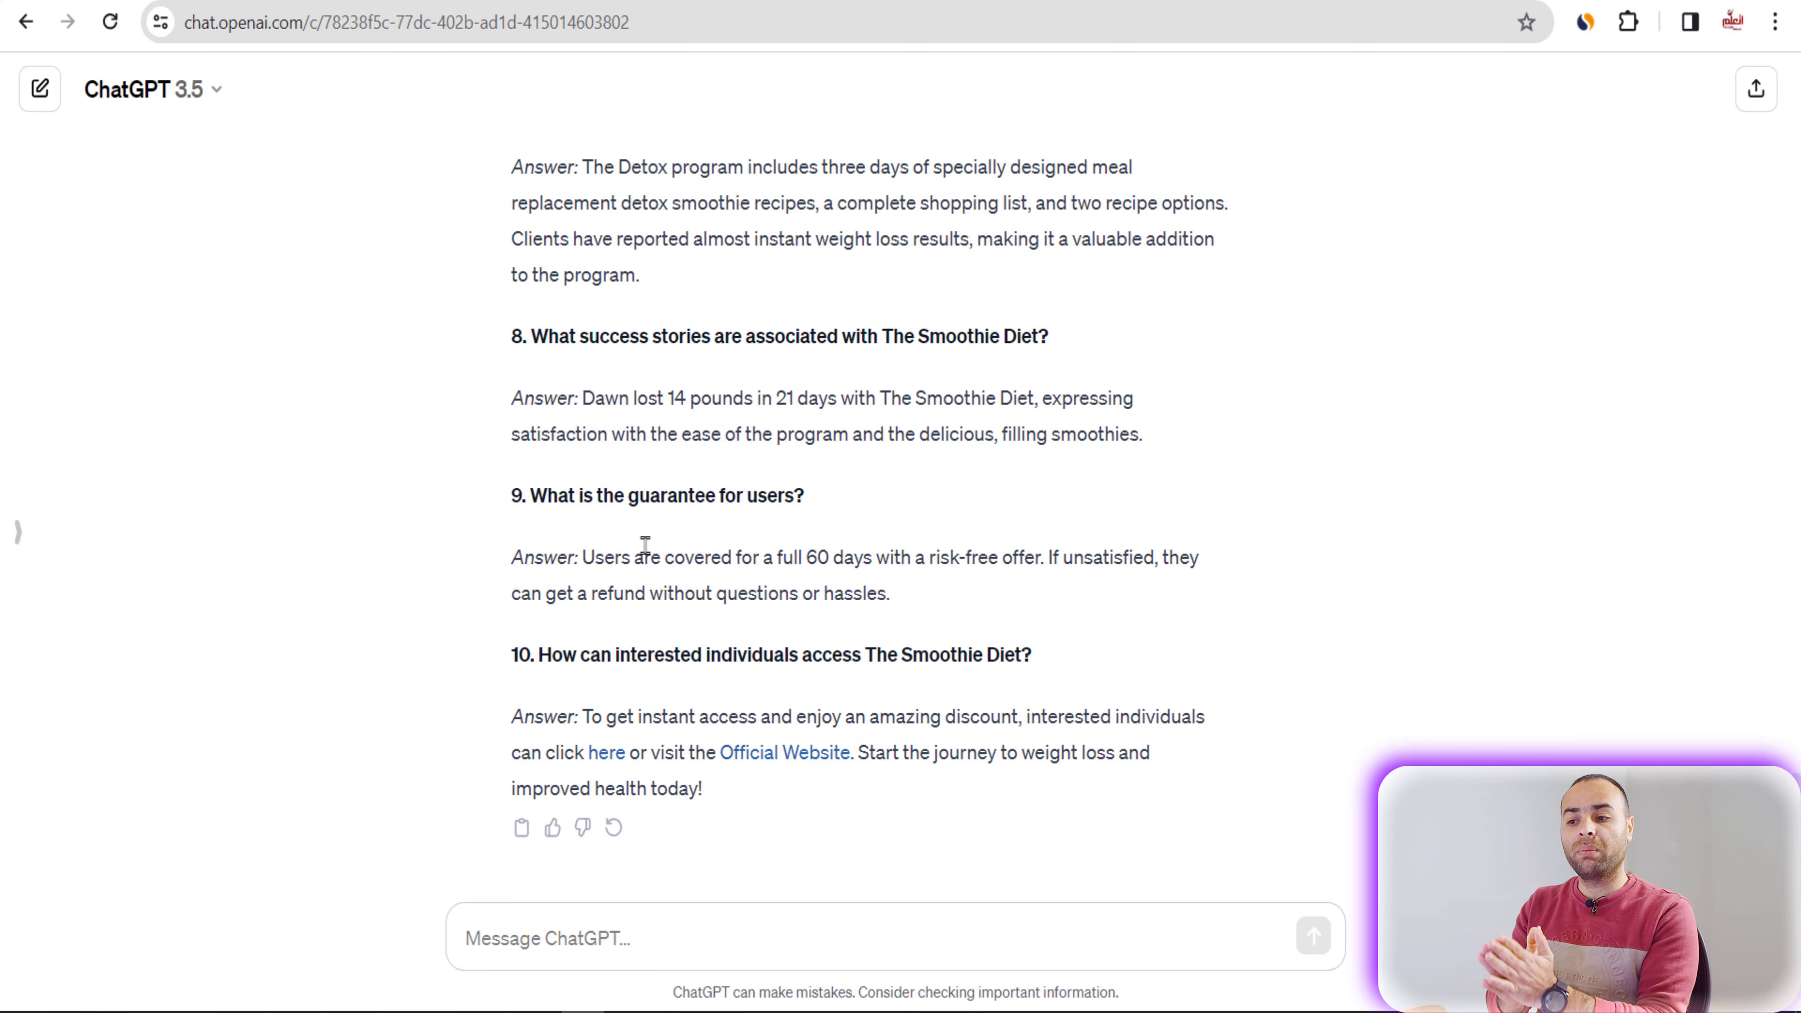
Step: Copy the first generated question, "What makes The Smoothie Diet different from other weight loss programs?", from the ChatGPT reply
scroll(701, 547, "up", 8)
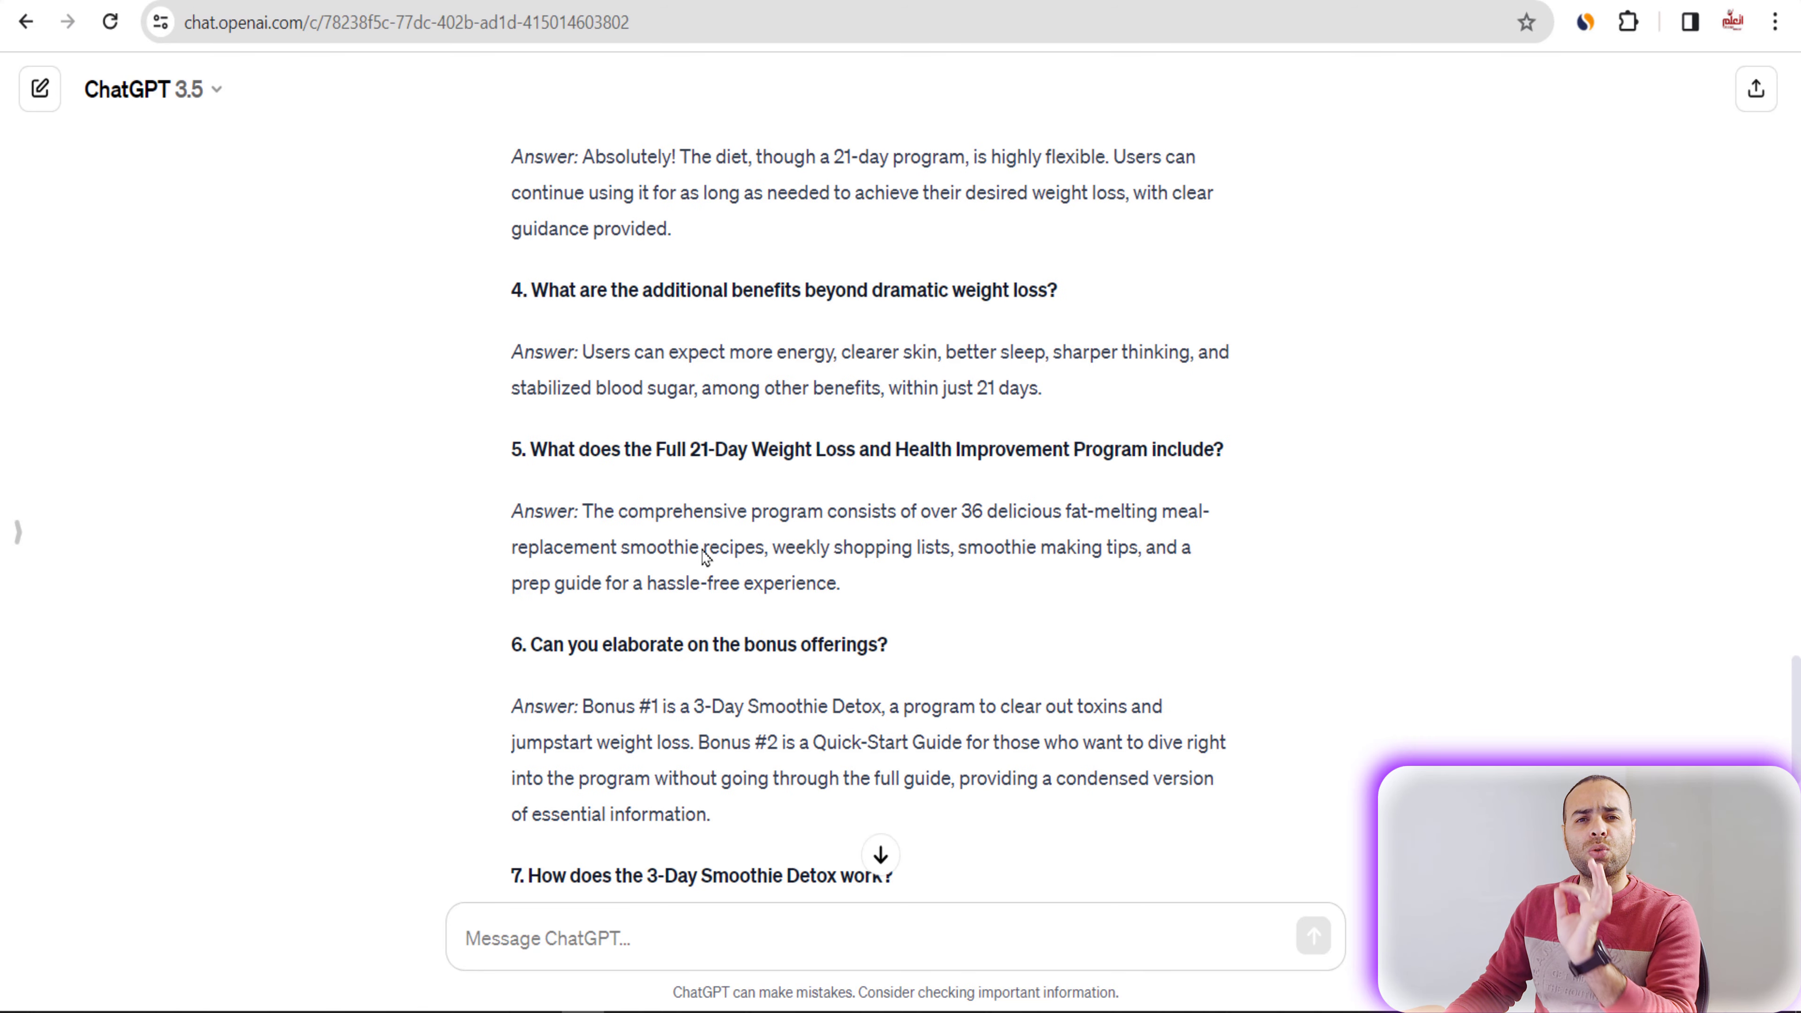
scroll(704, 557, "up", 12)
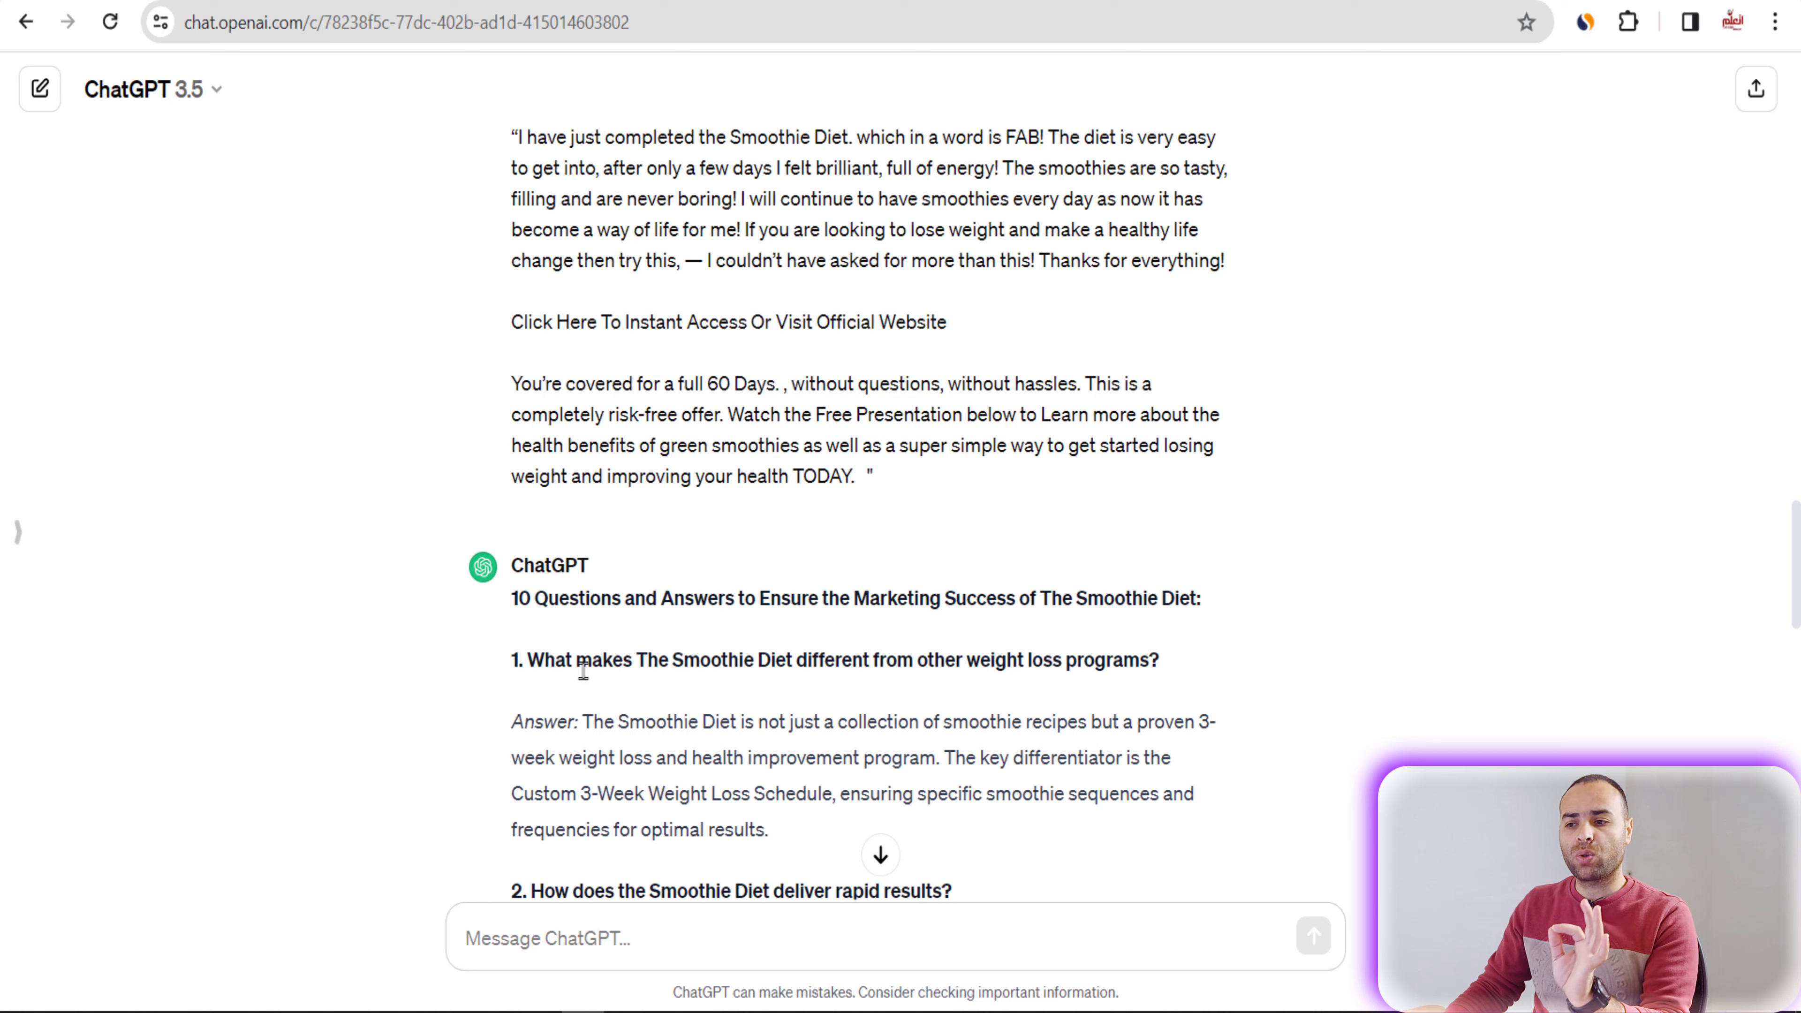
left_click_drag(532, 660, 1159, 656)
right_click(1139, 666)
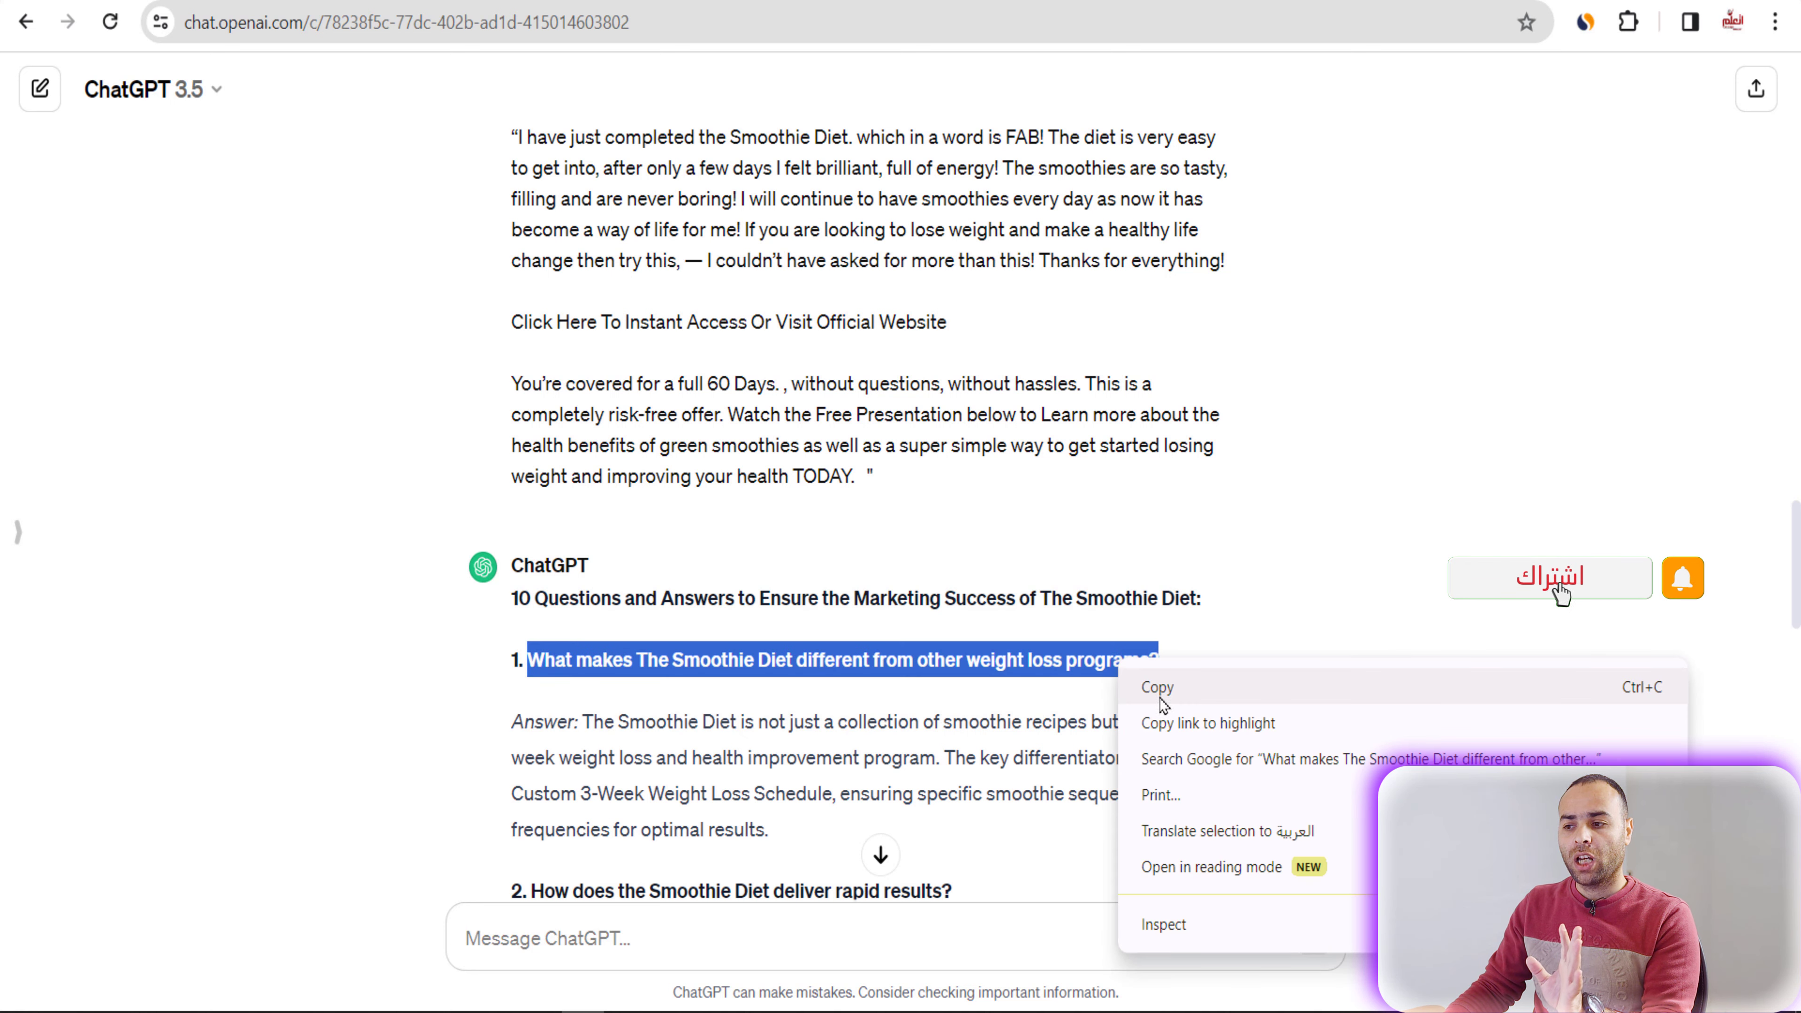
left_click(1163, 683)
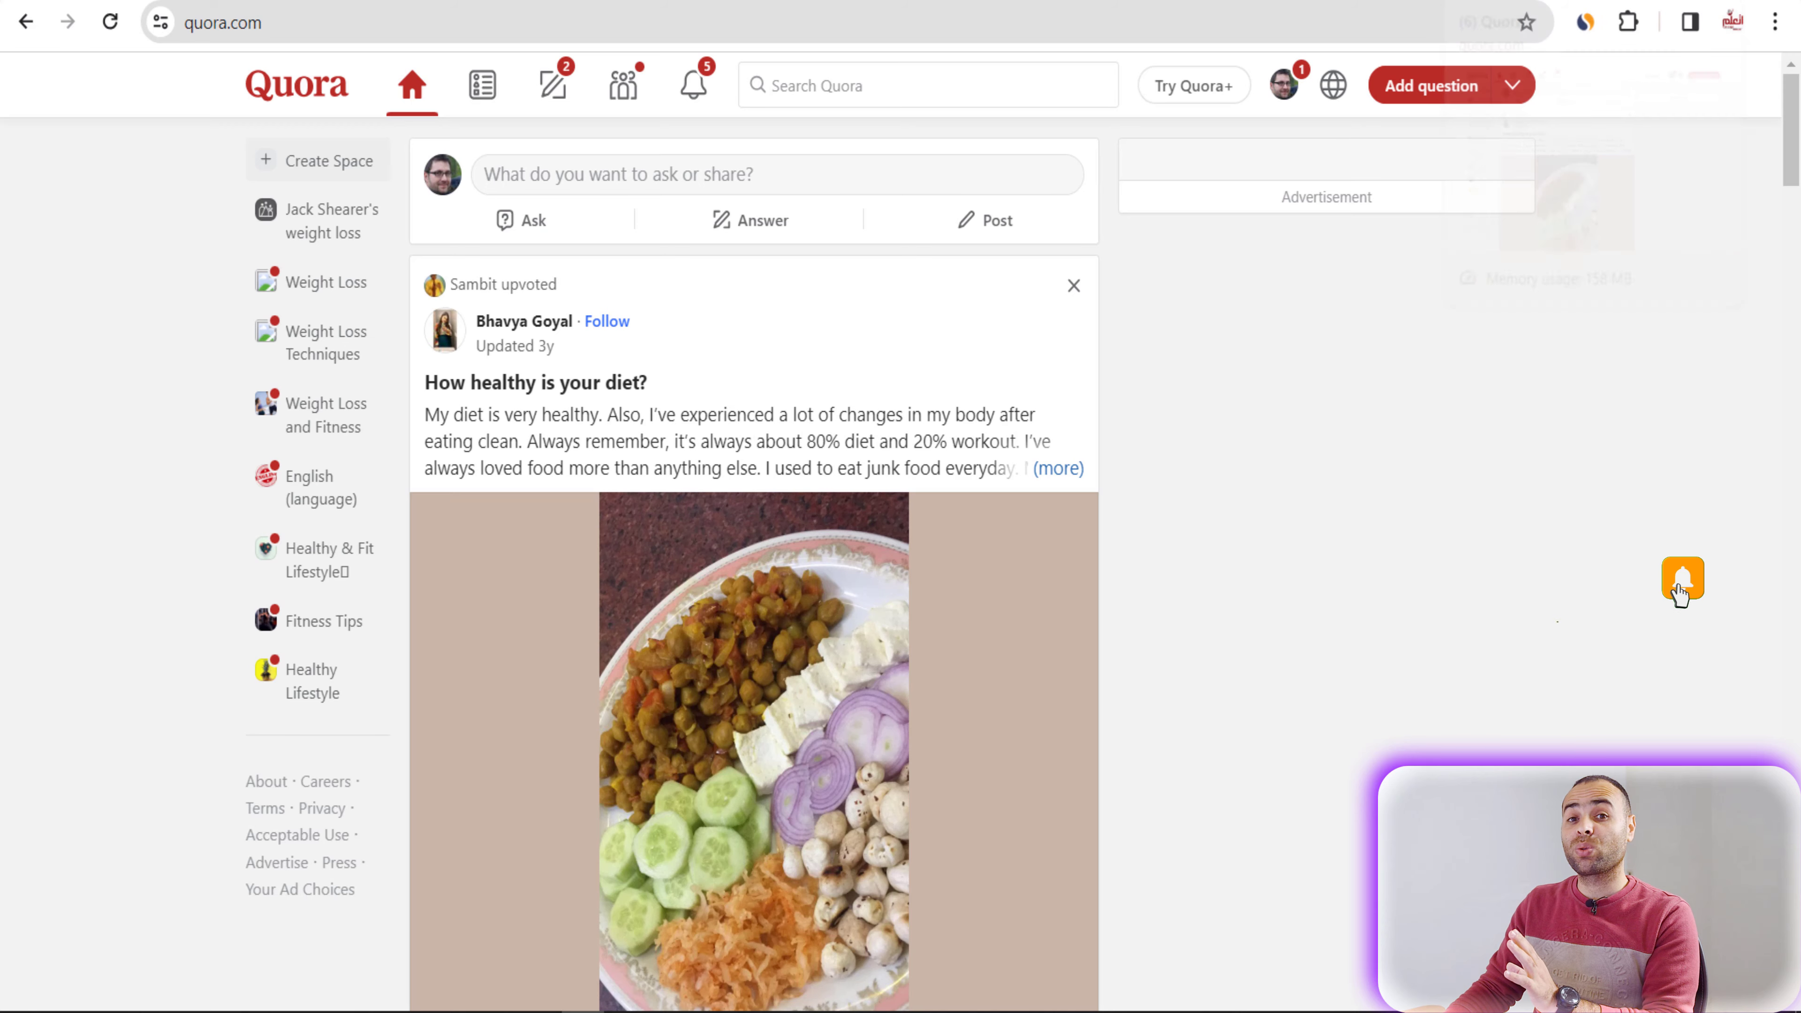
Step: Switch to Quora and check the site's ranking and traffic with the Similarweb extension
key("ctrl+Tab")
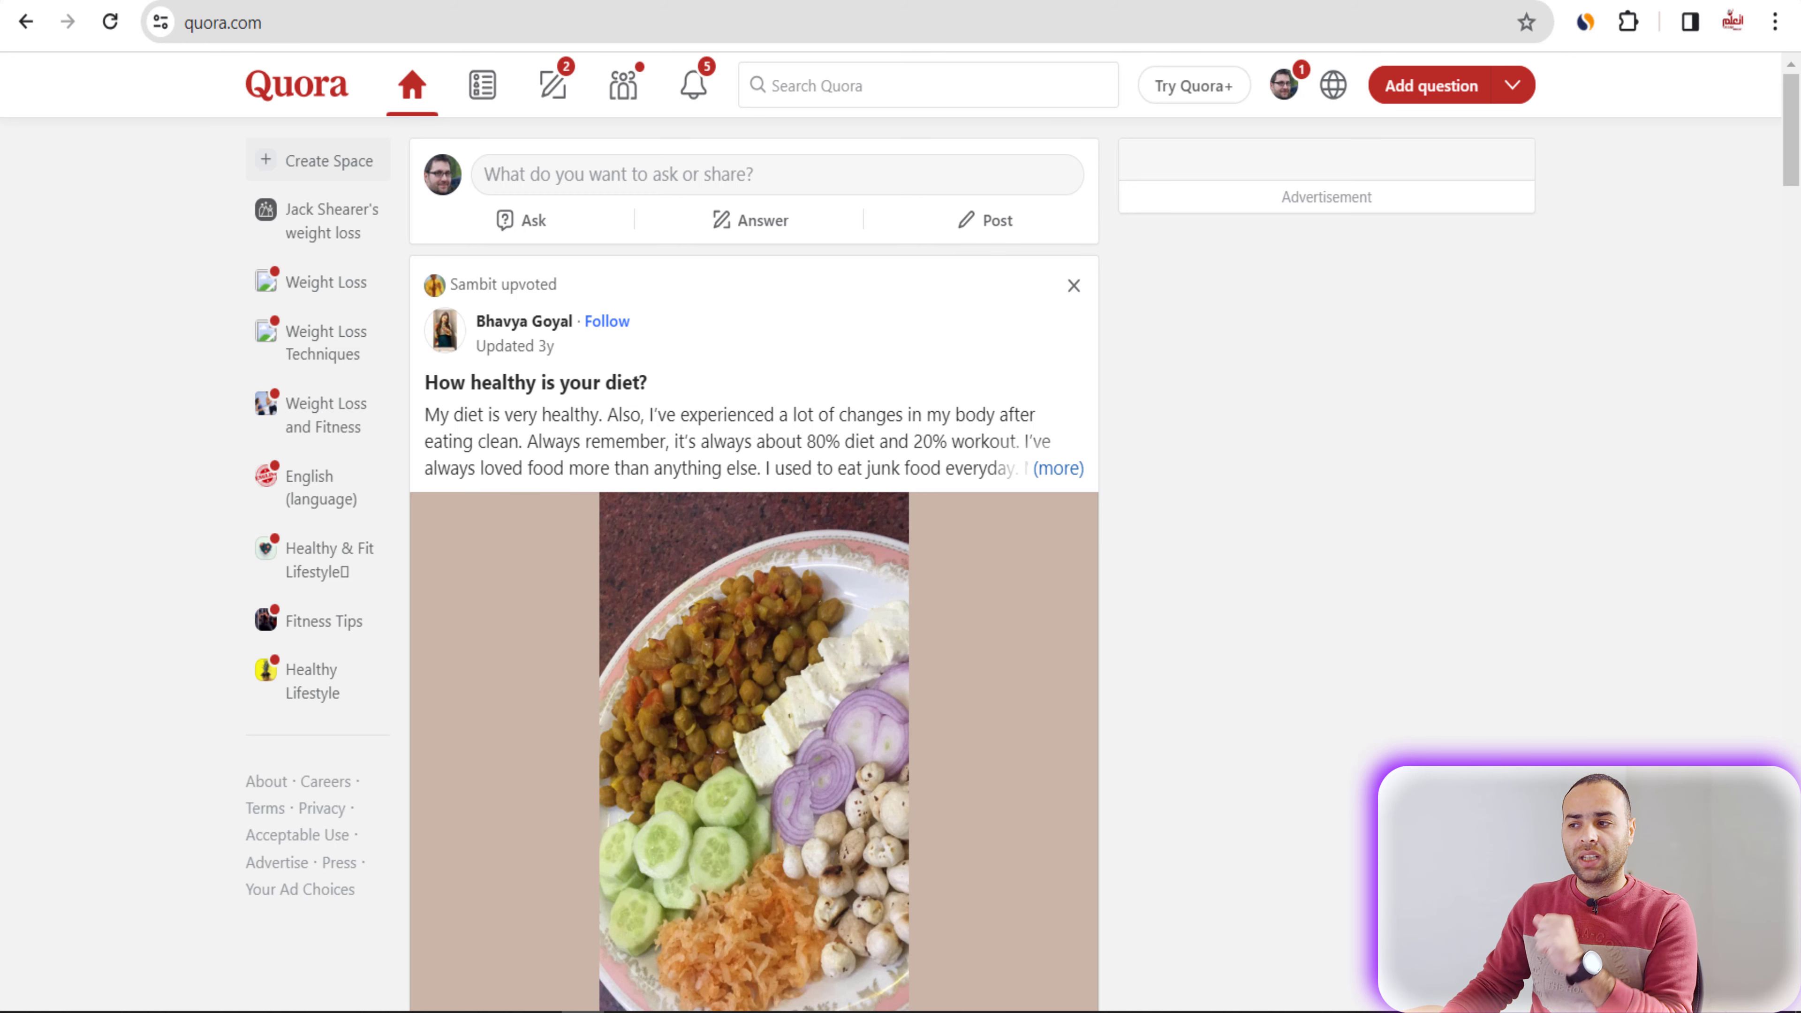
left_click(1585, 22)
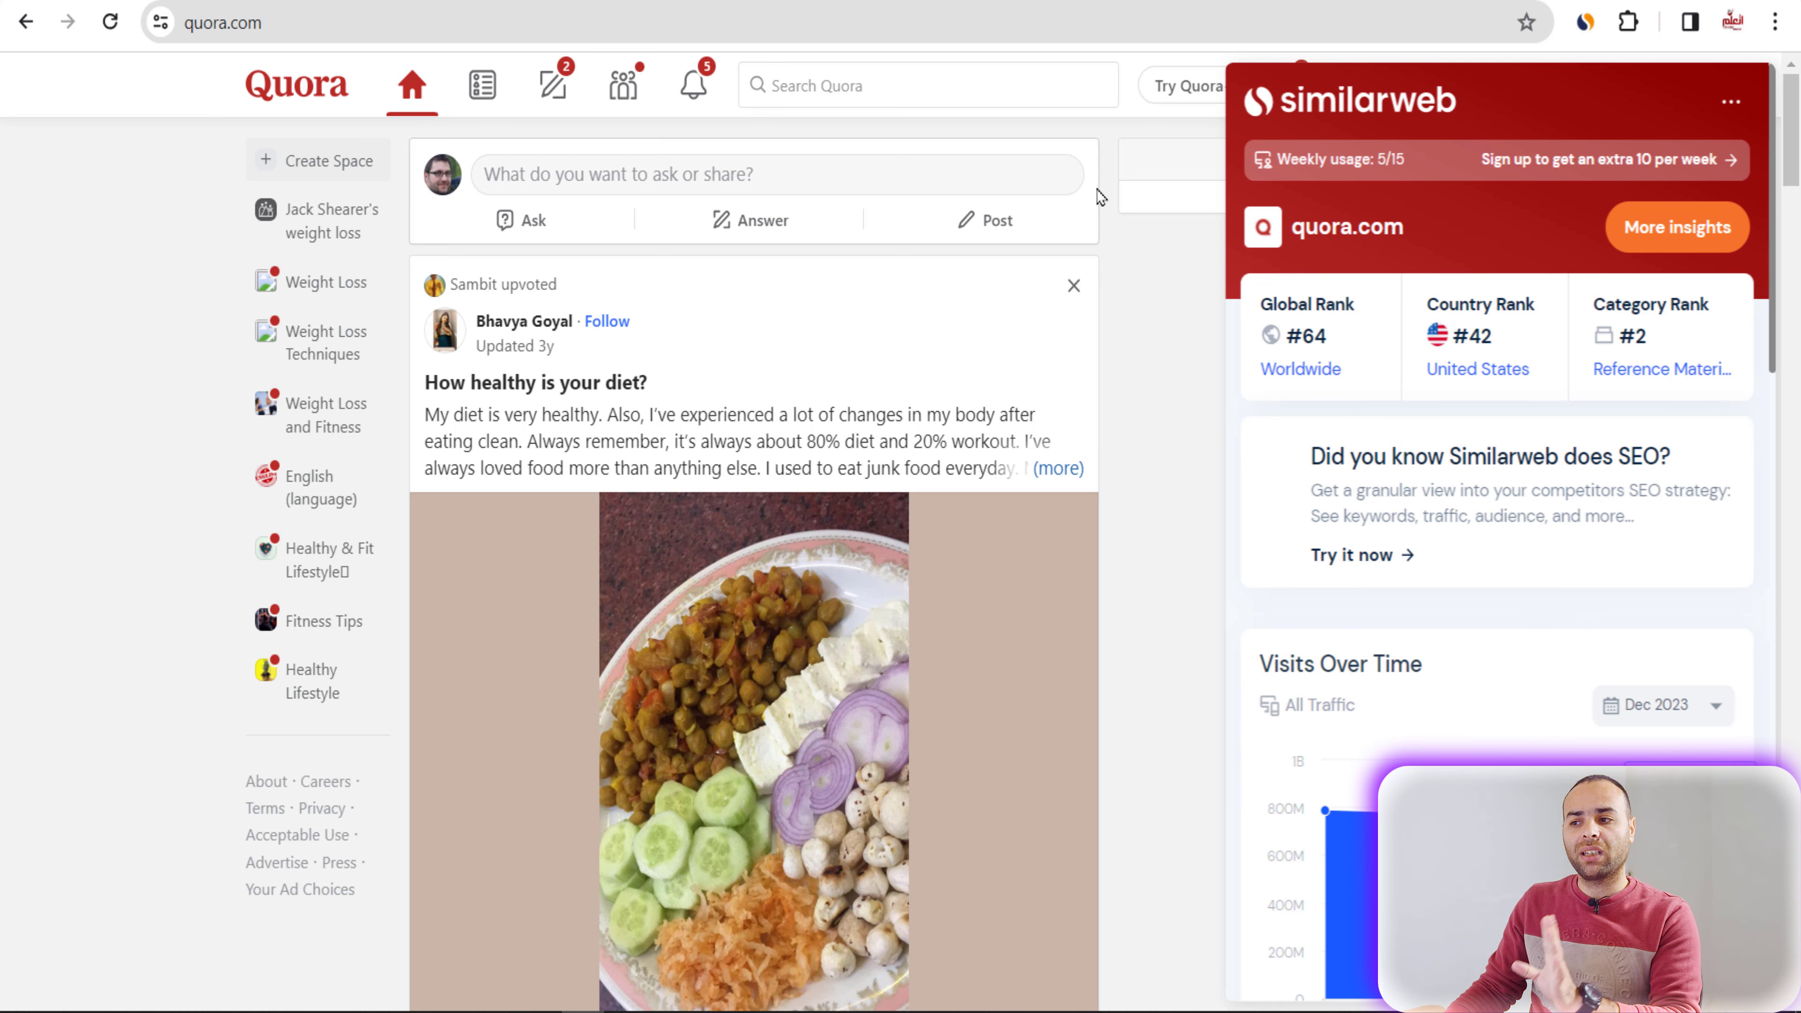
left_click(1097, 150)
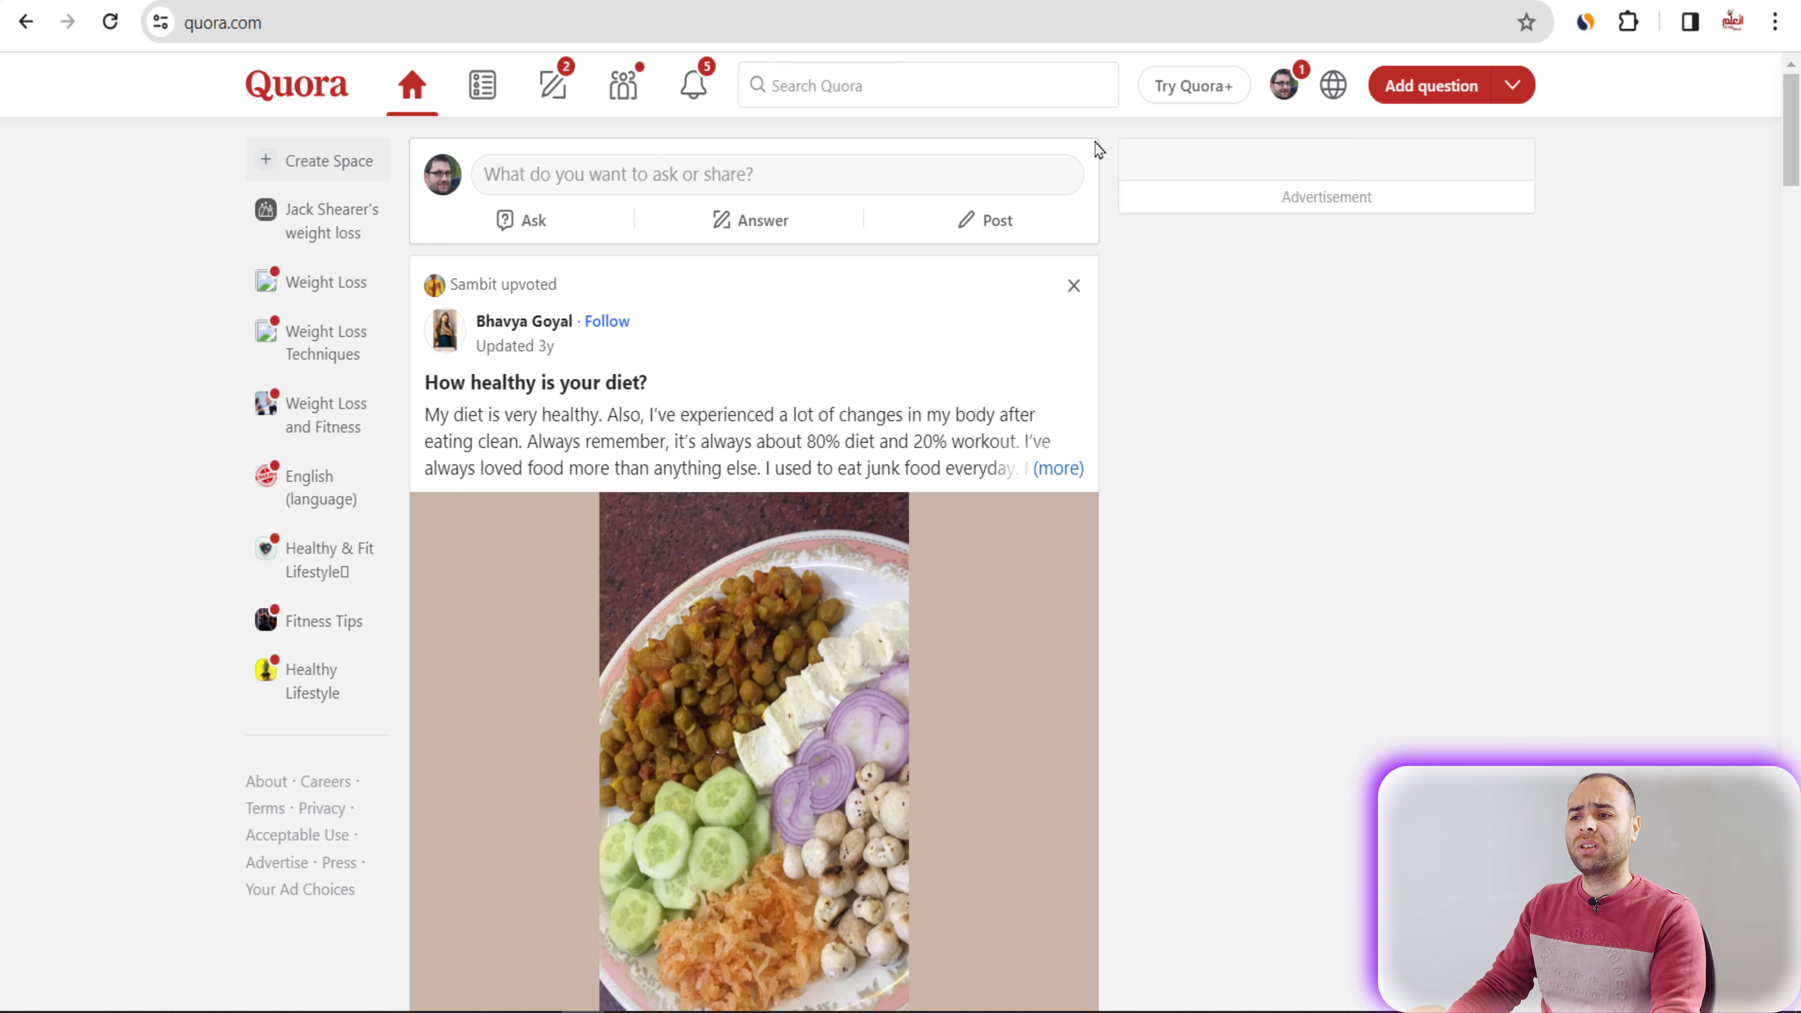
Step: Post the public Quora question "What makes The Smoothie Diet different from other weight loss programs?"
left_click(547, 220)
left_click(663, 471)
right_click(663, 472)
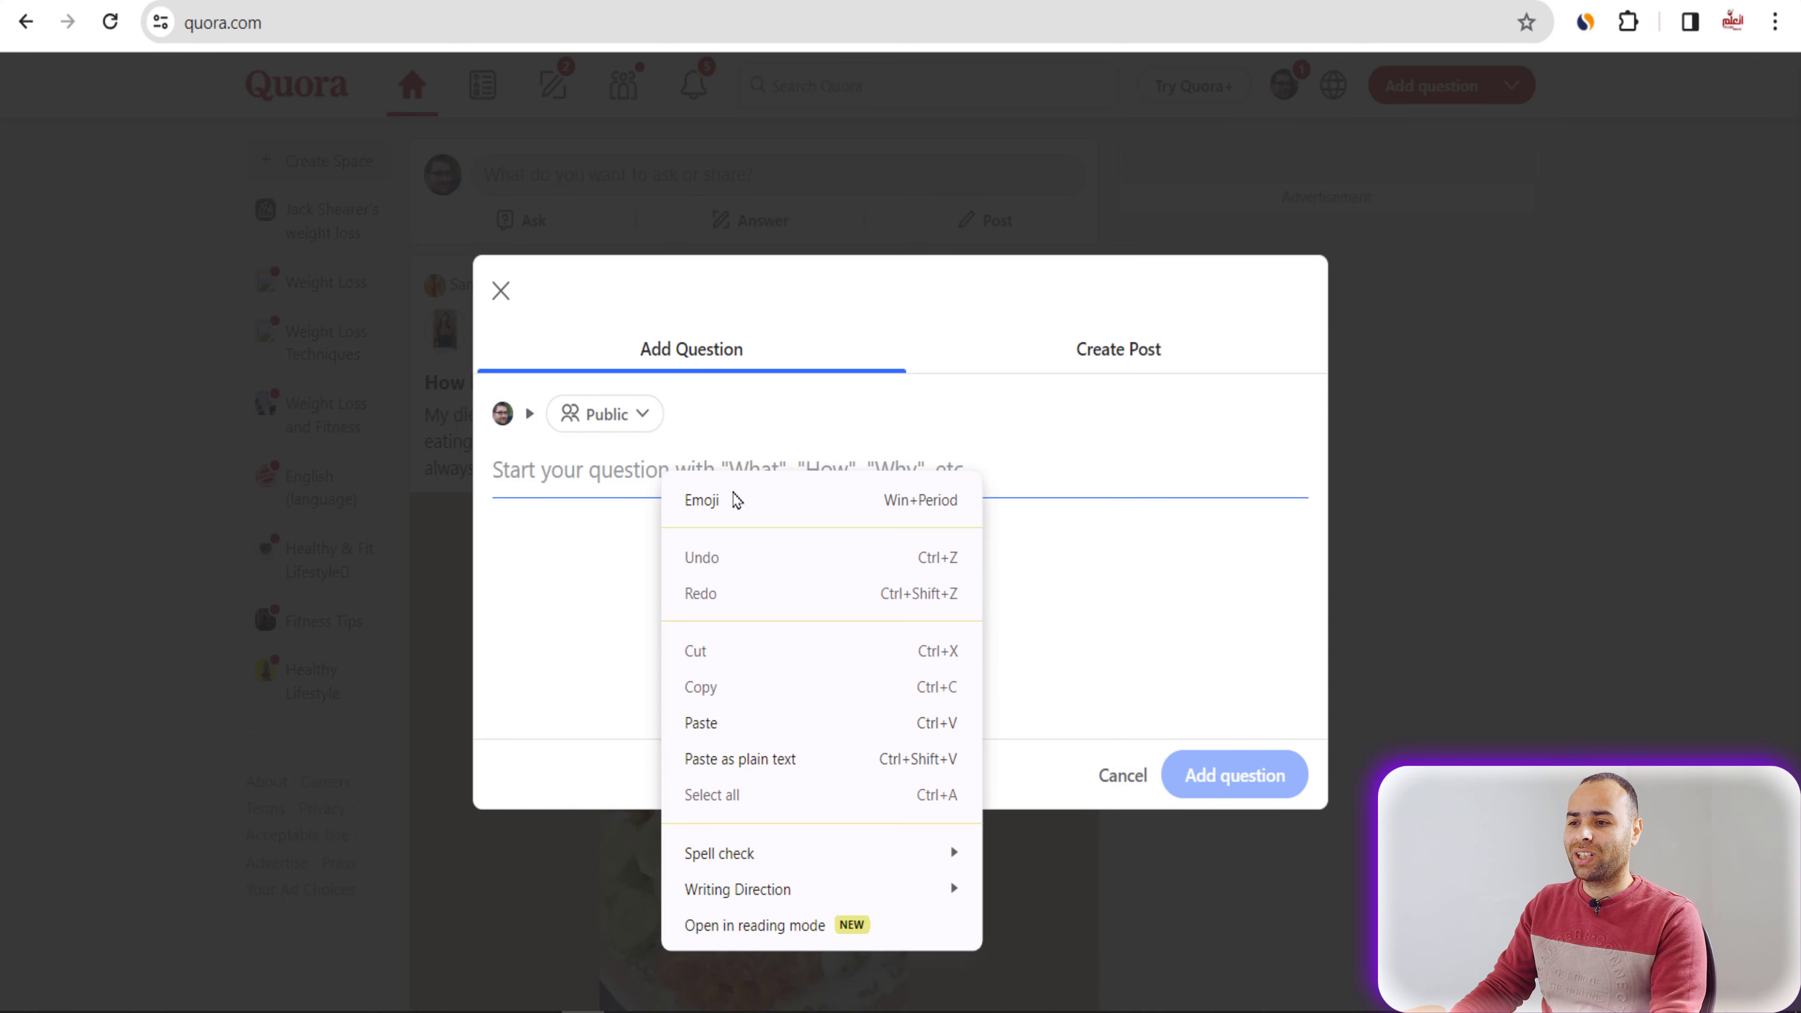
left_click(704, 725)
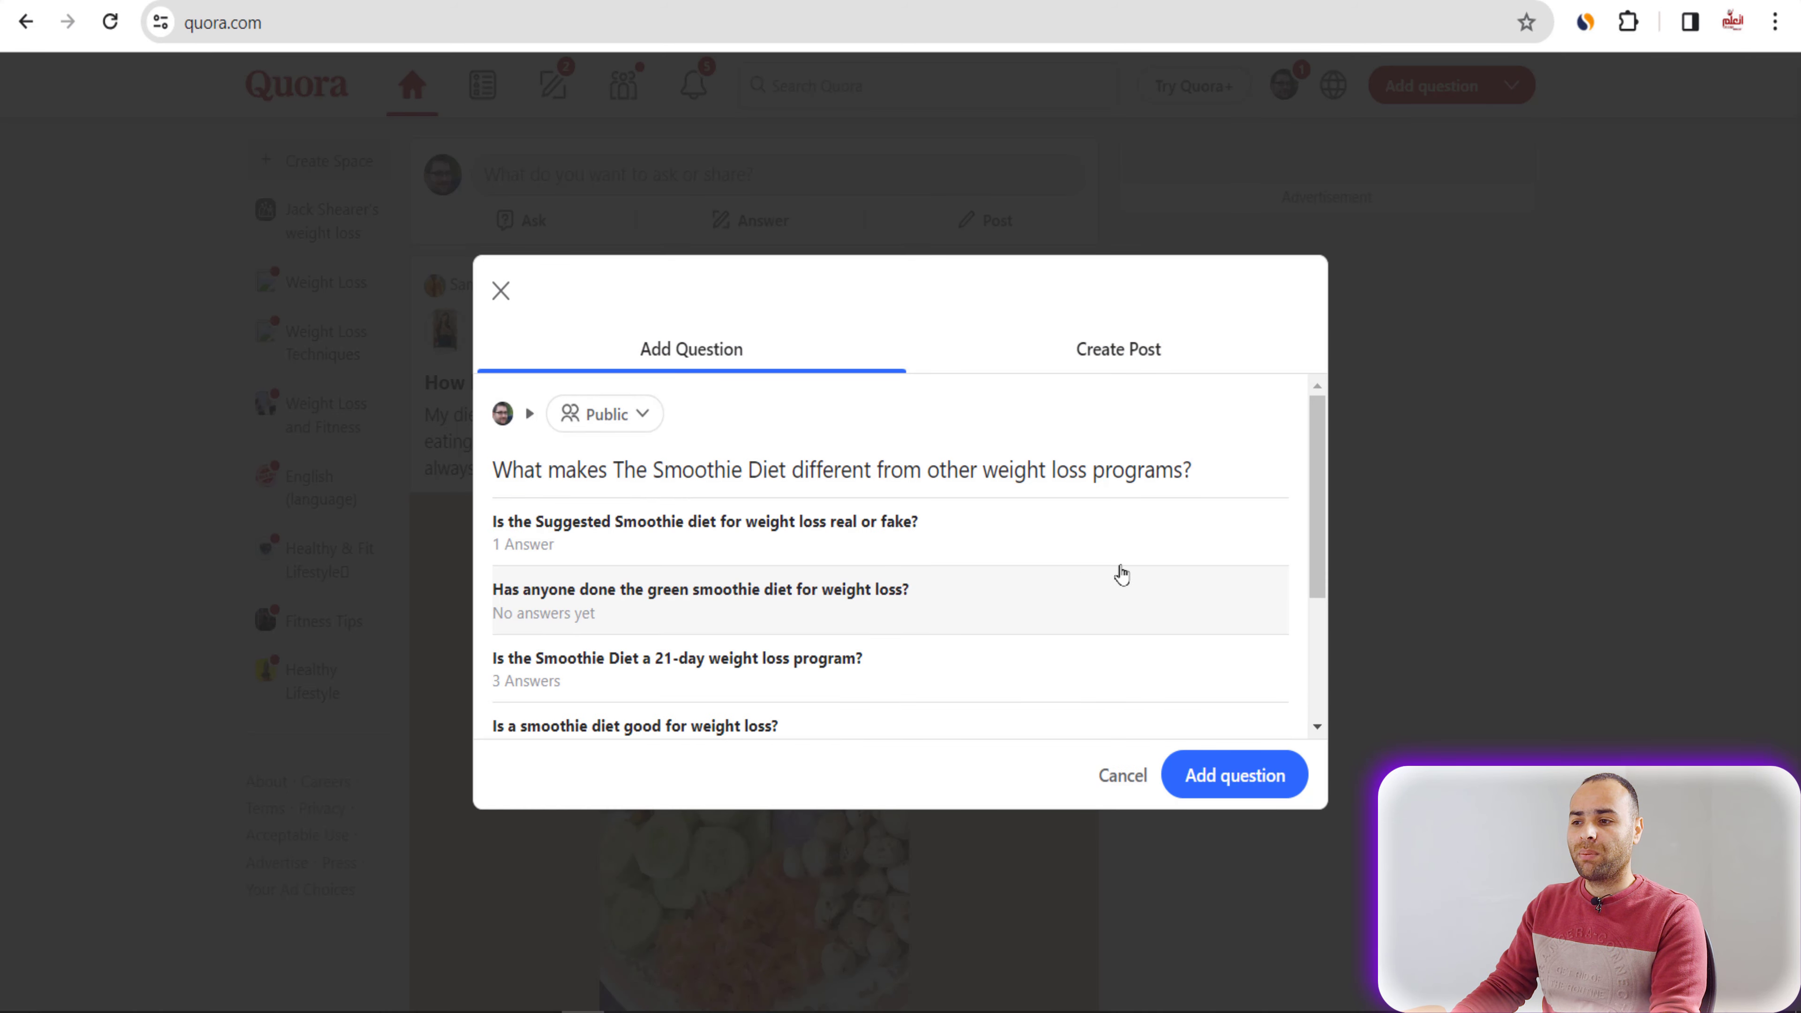
left_click(1240, 781)
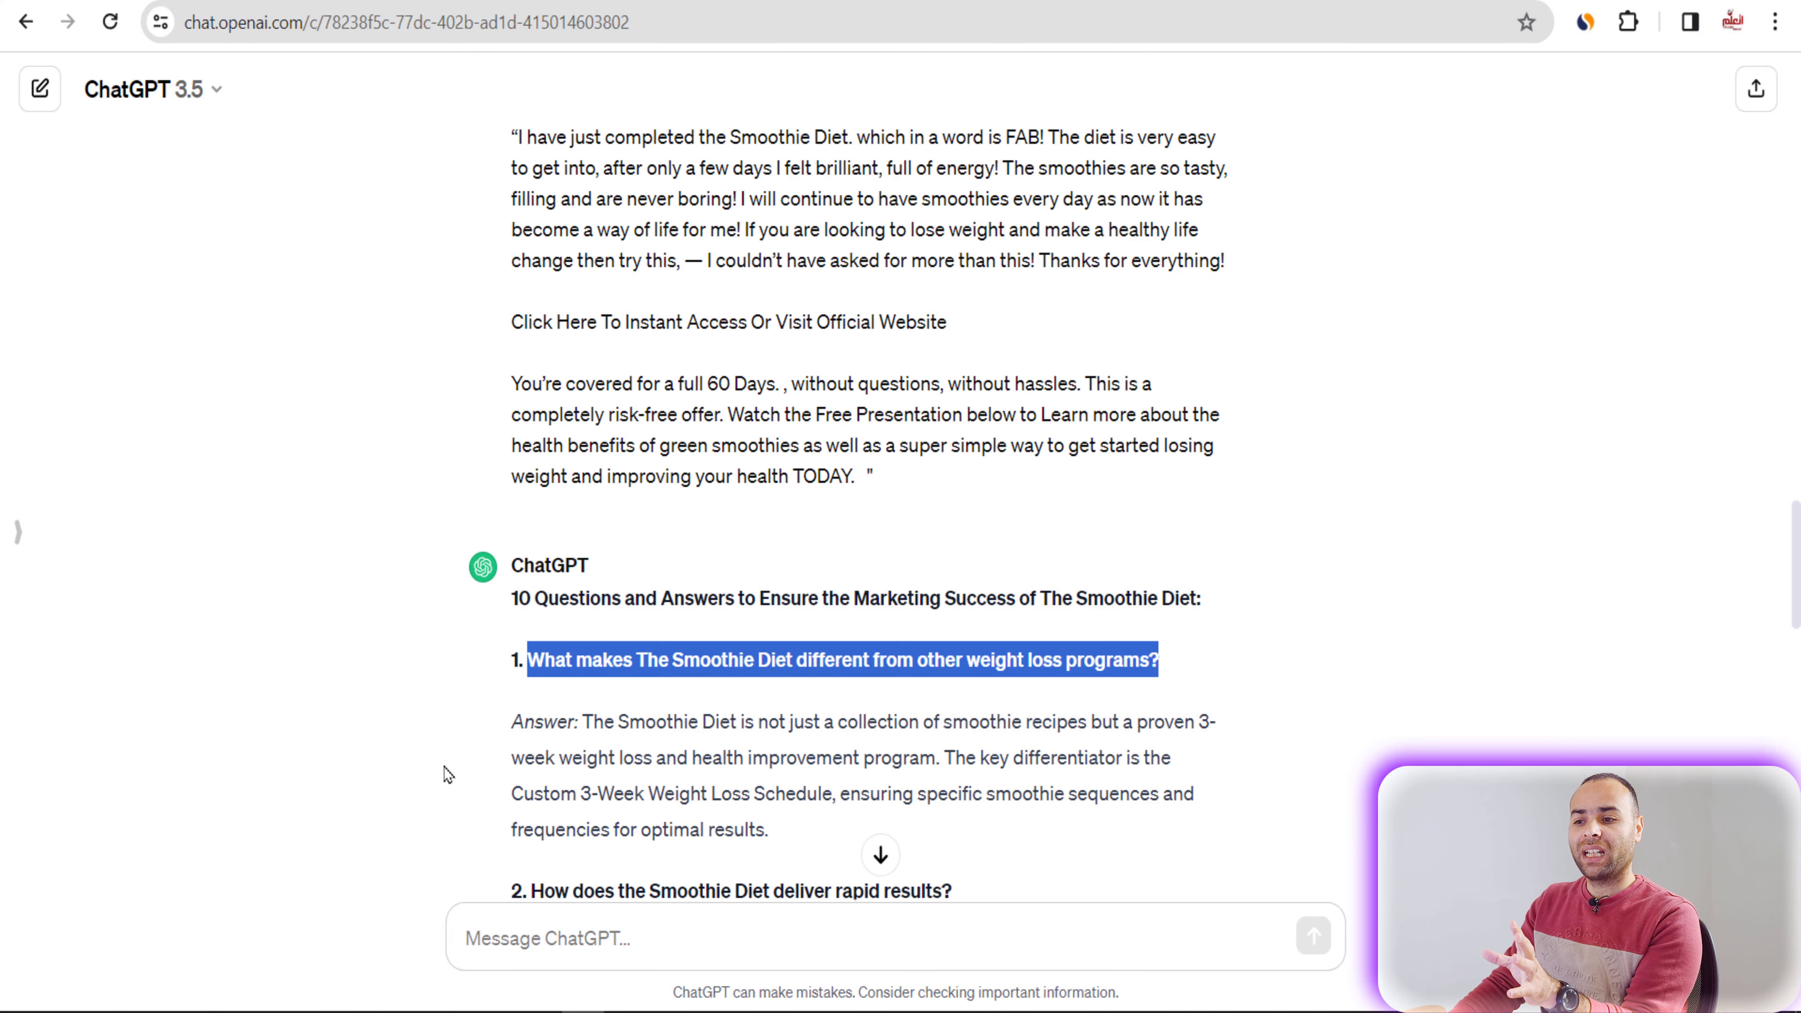
Step: Review the generated answers in ChatGPT, then return to the new Quora question and close its Edit Question dialog
scroll(573, 537, "down", 4)
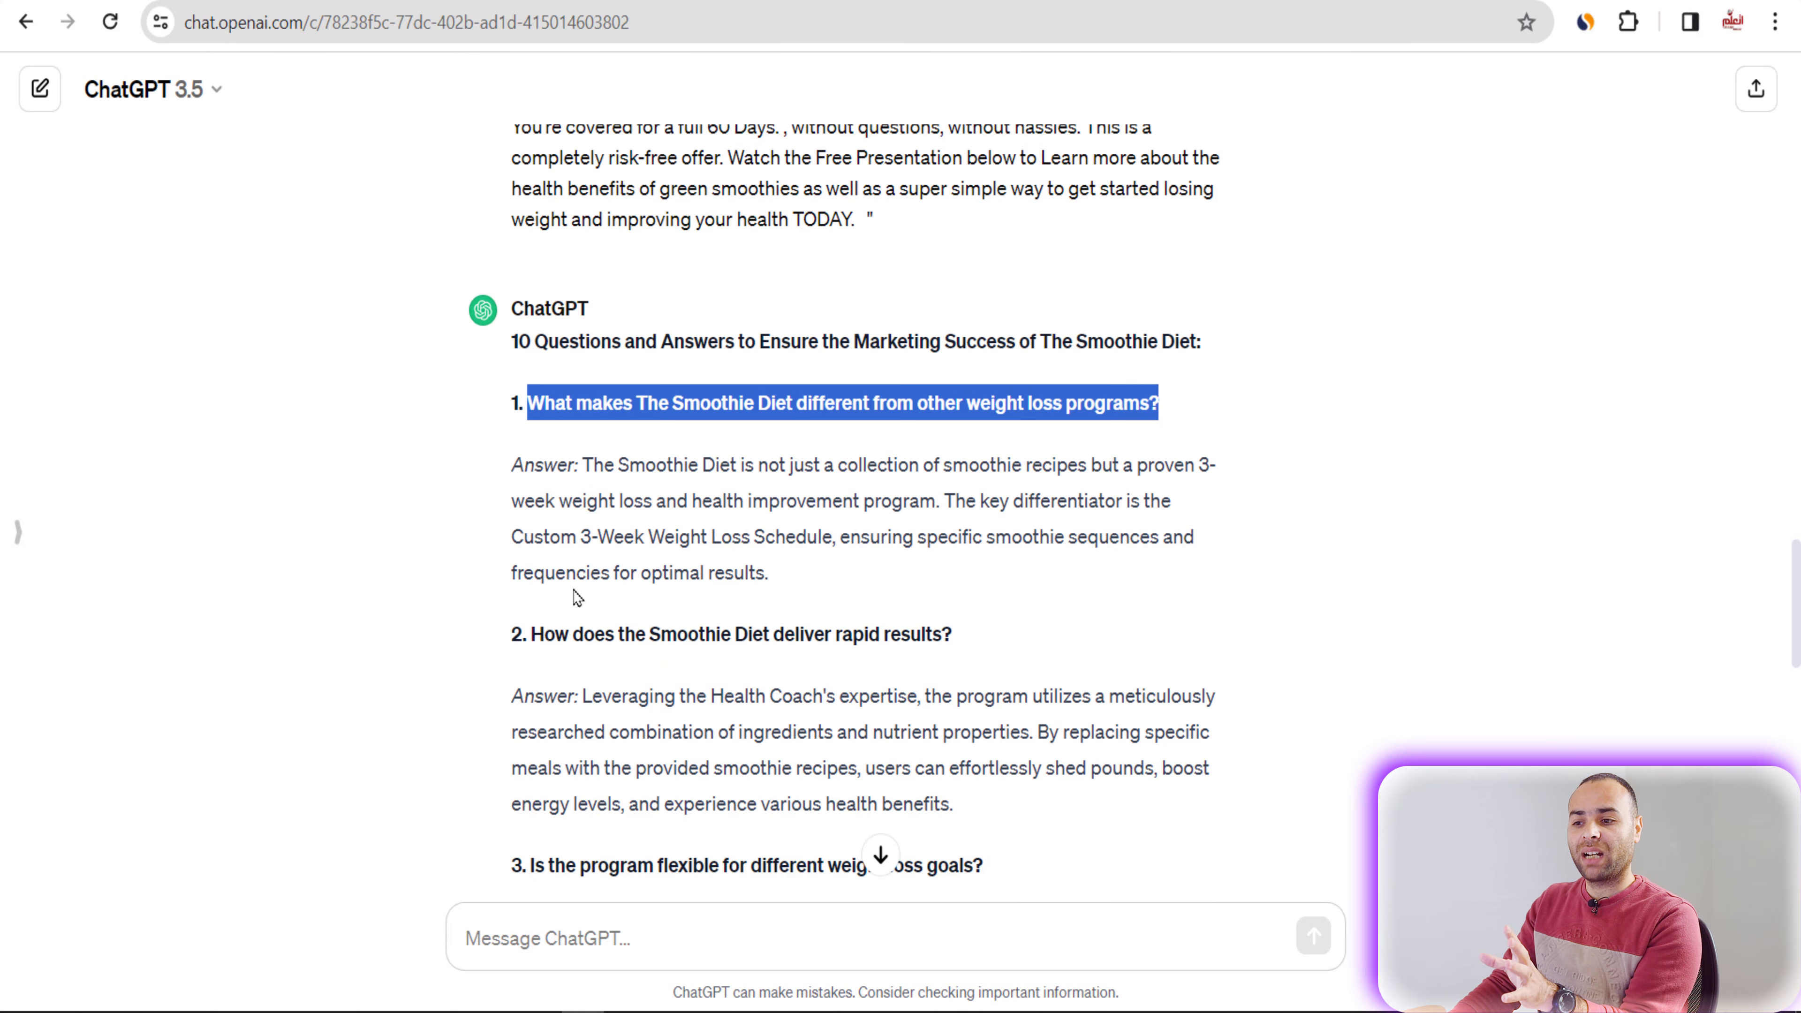
scroll(766, 709, "down", 3)
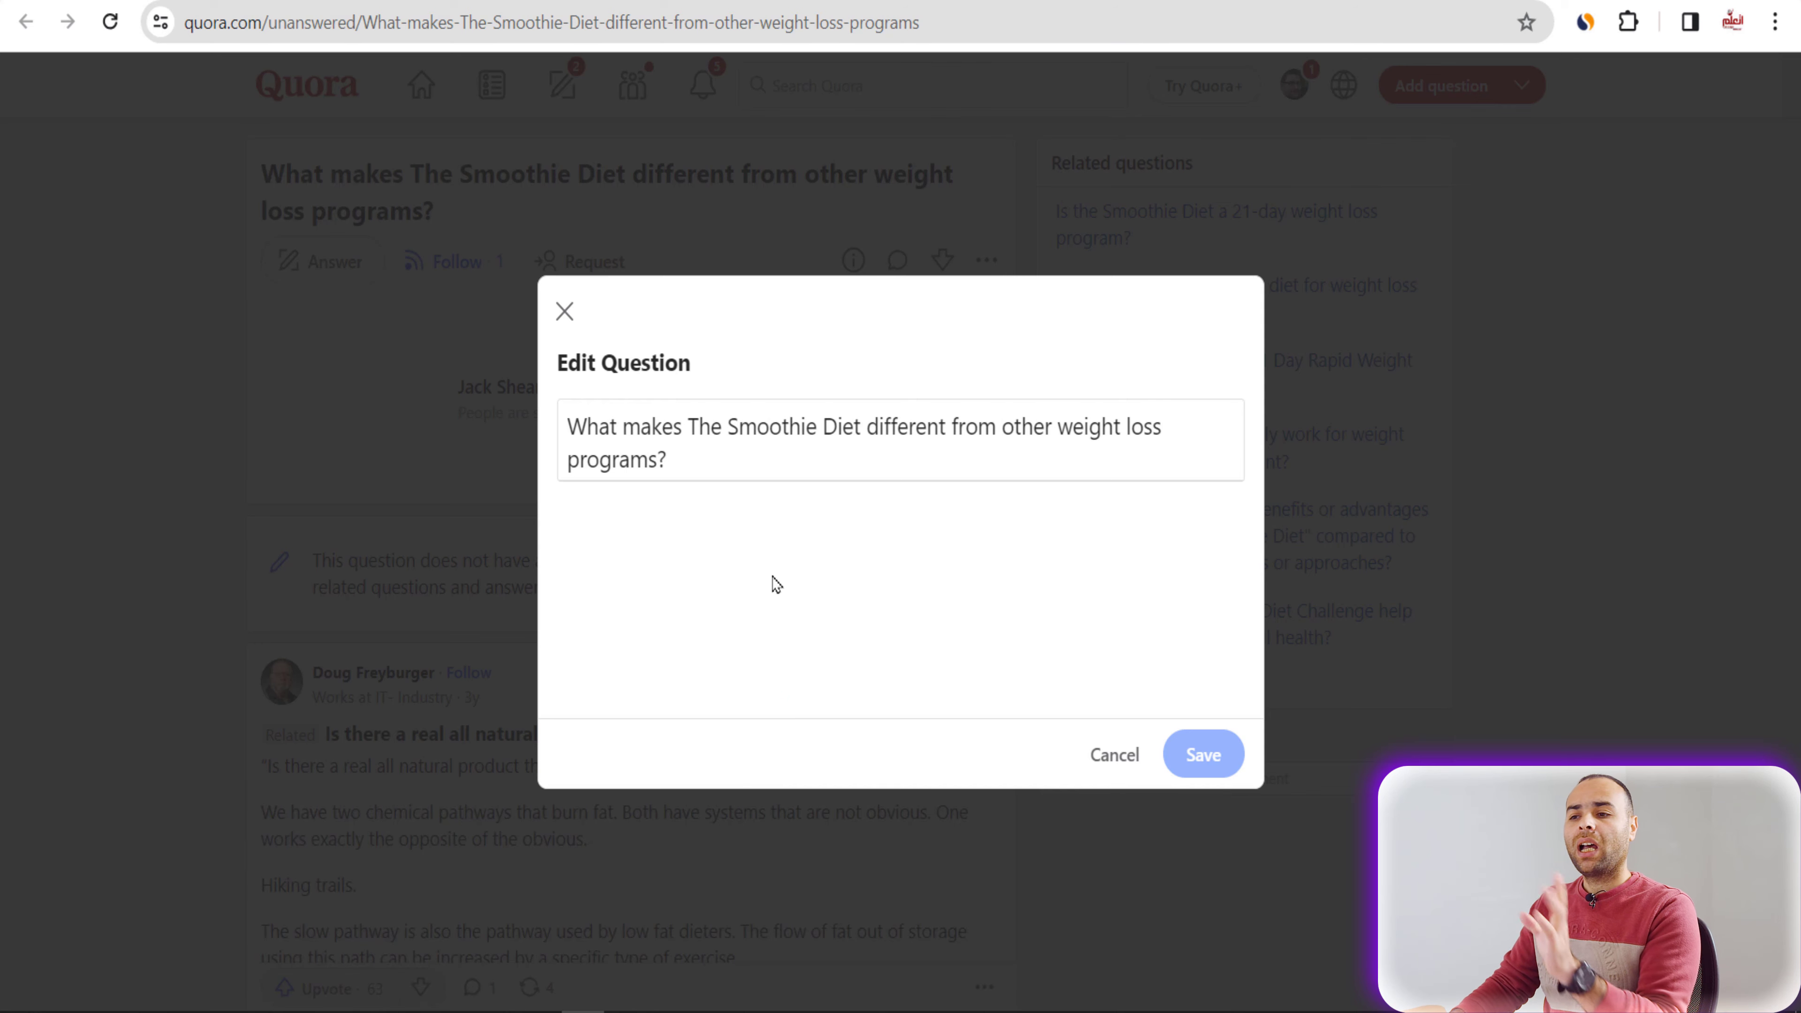
left_click(565, 312)
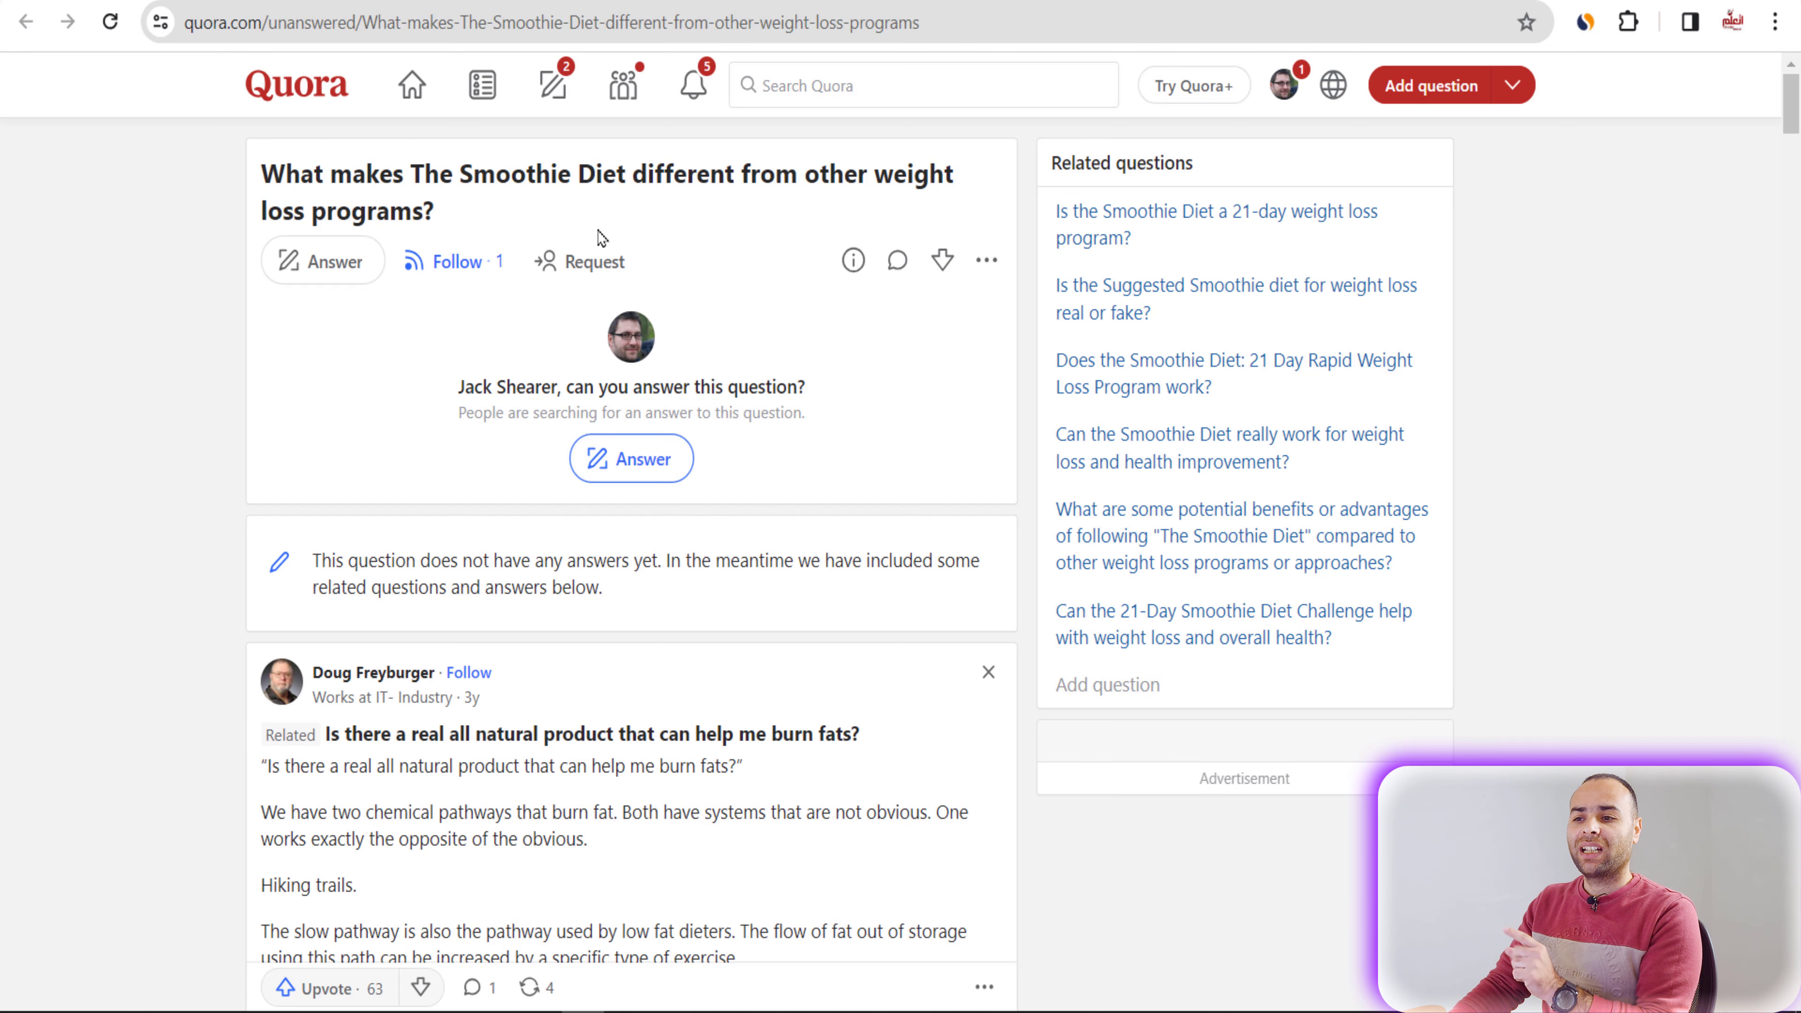
Step: Search Quora for "lose weight" and filter the results to questions from the past month
left_click(780, 84)
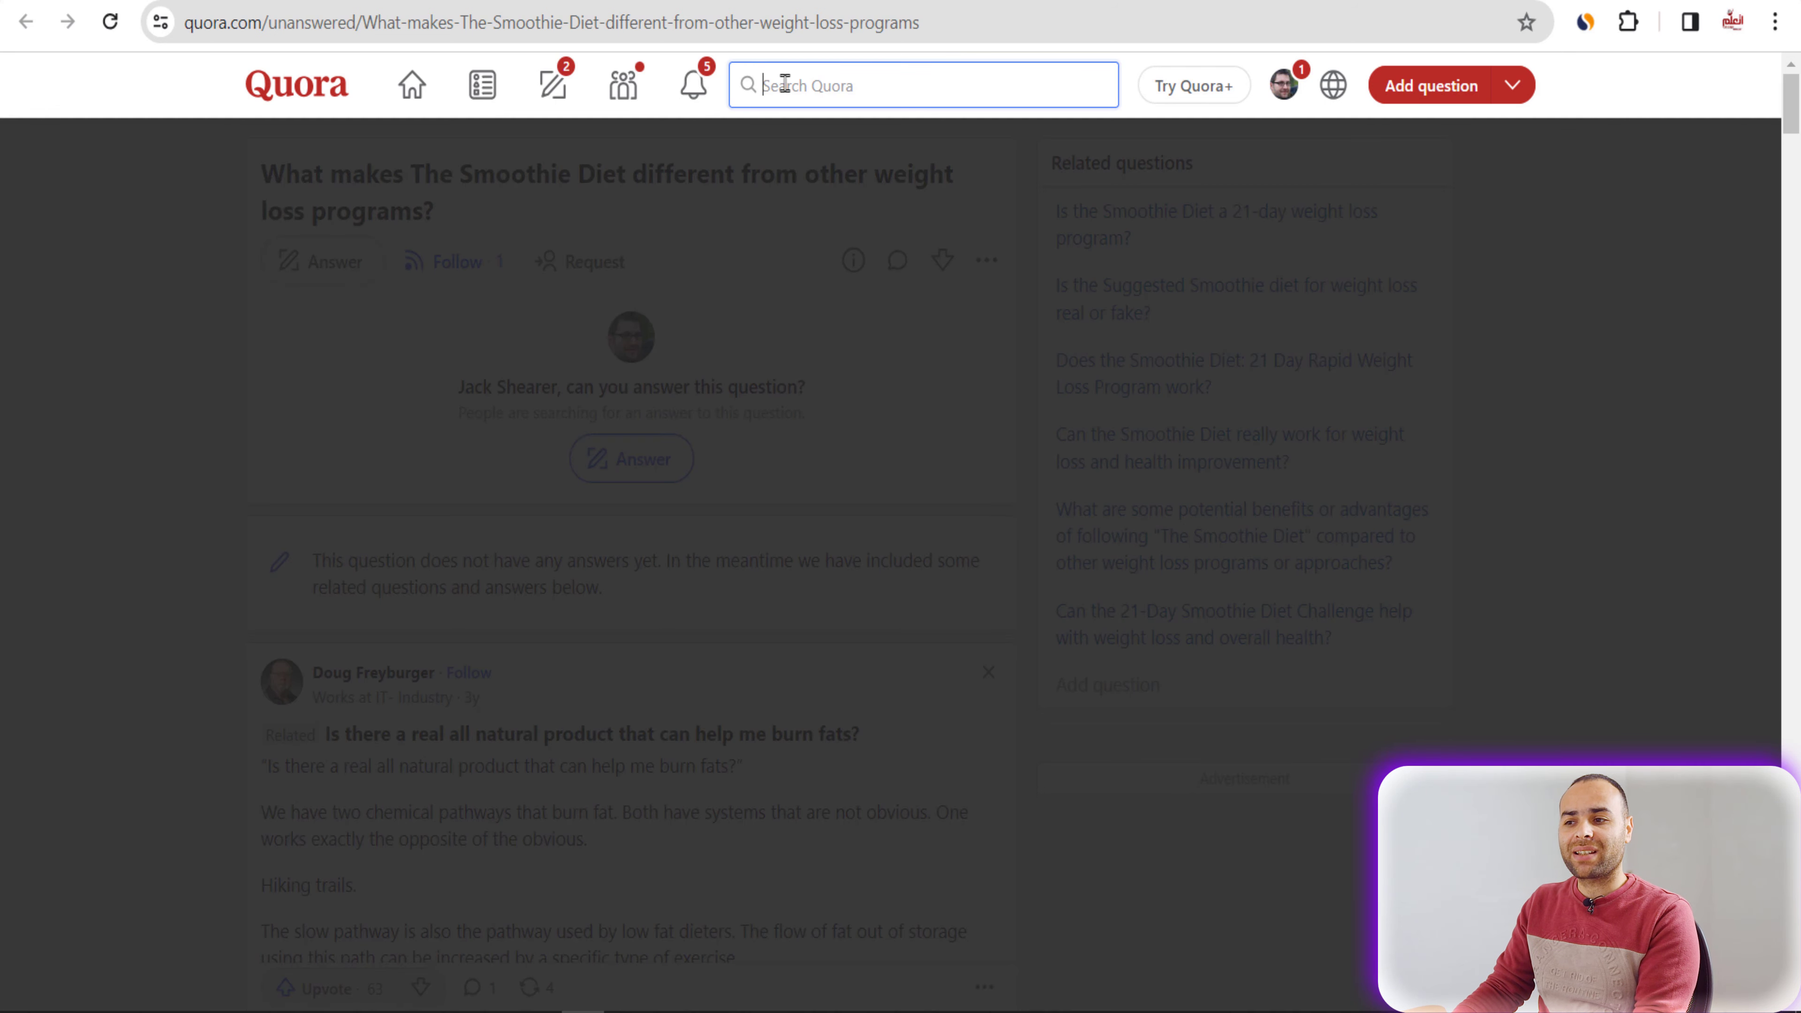
type("los")
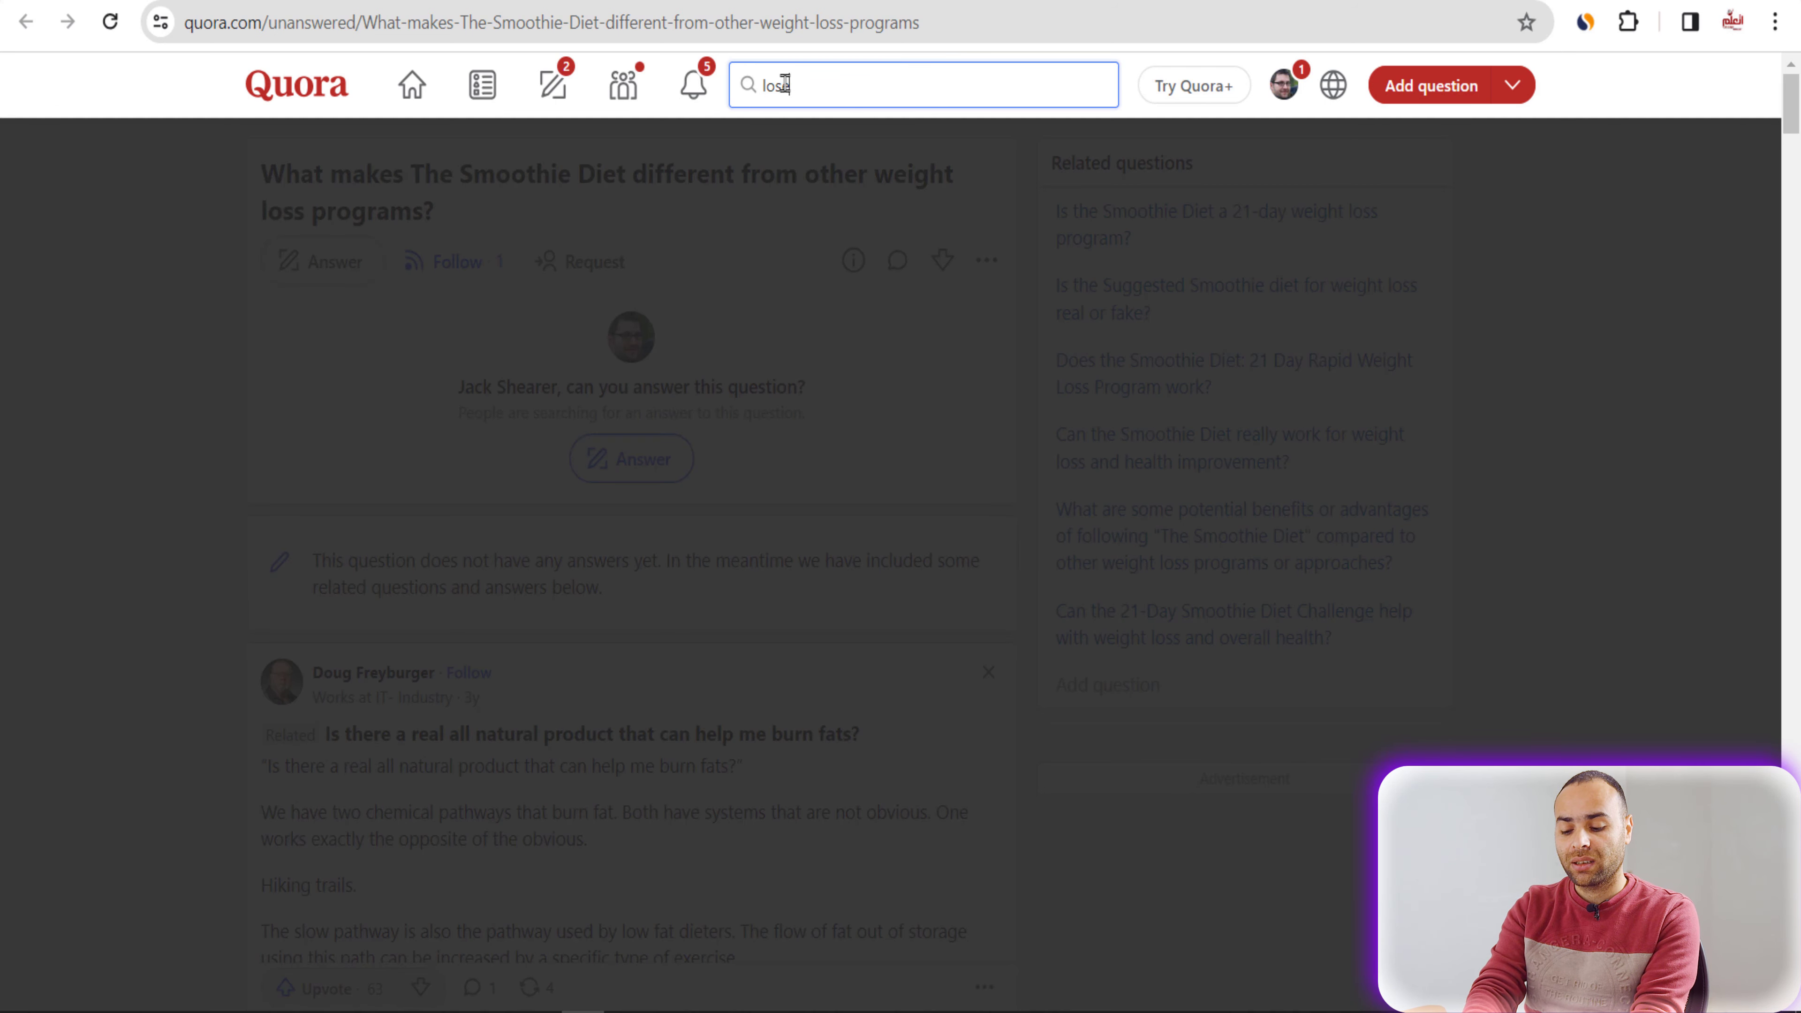
type("e weight")
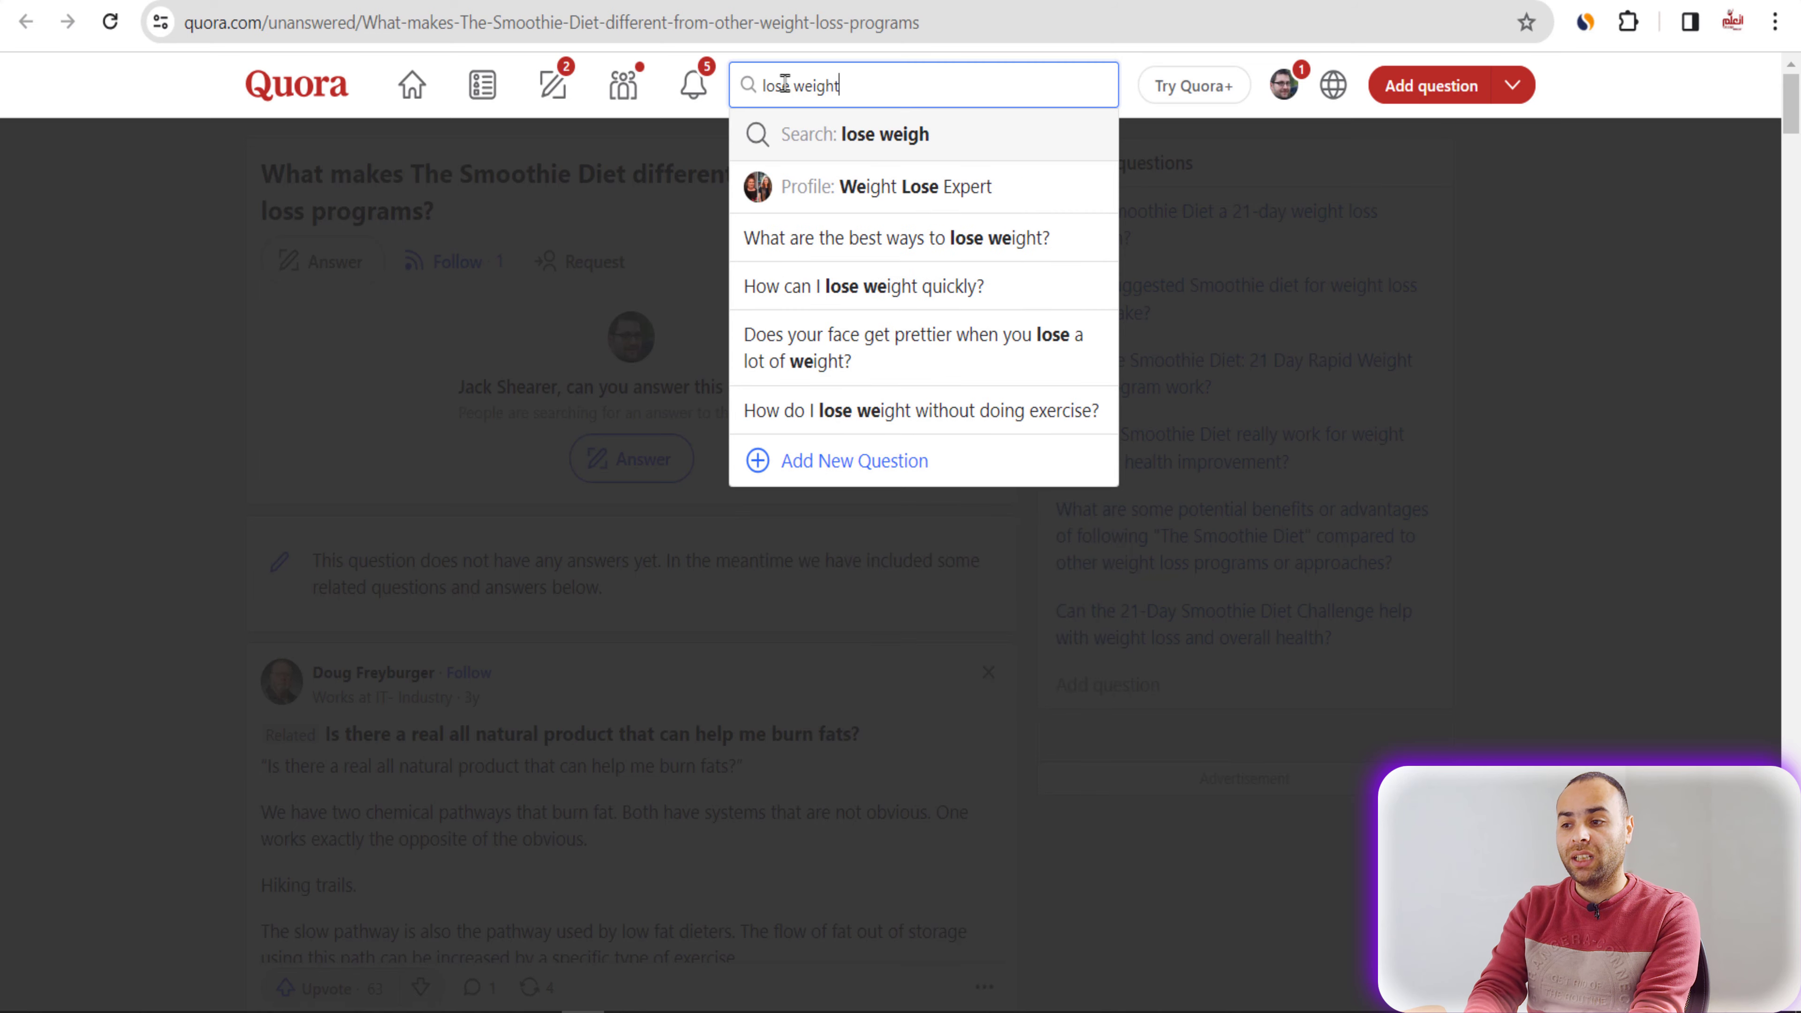
key("Return")
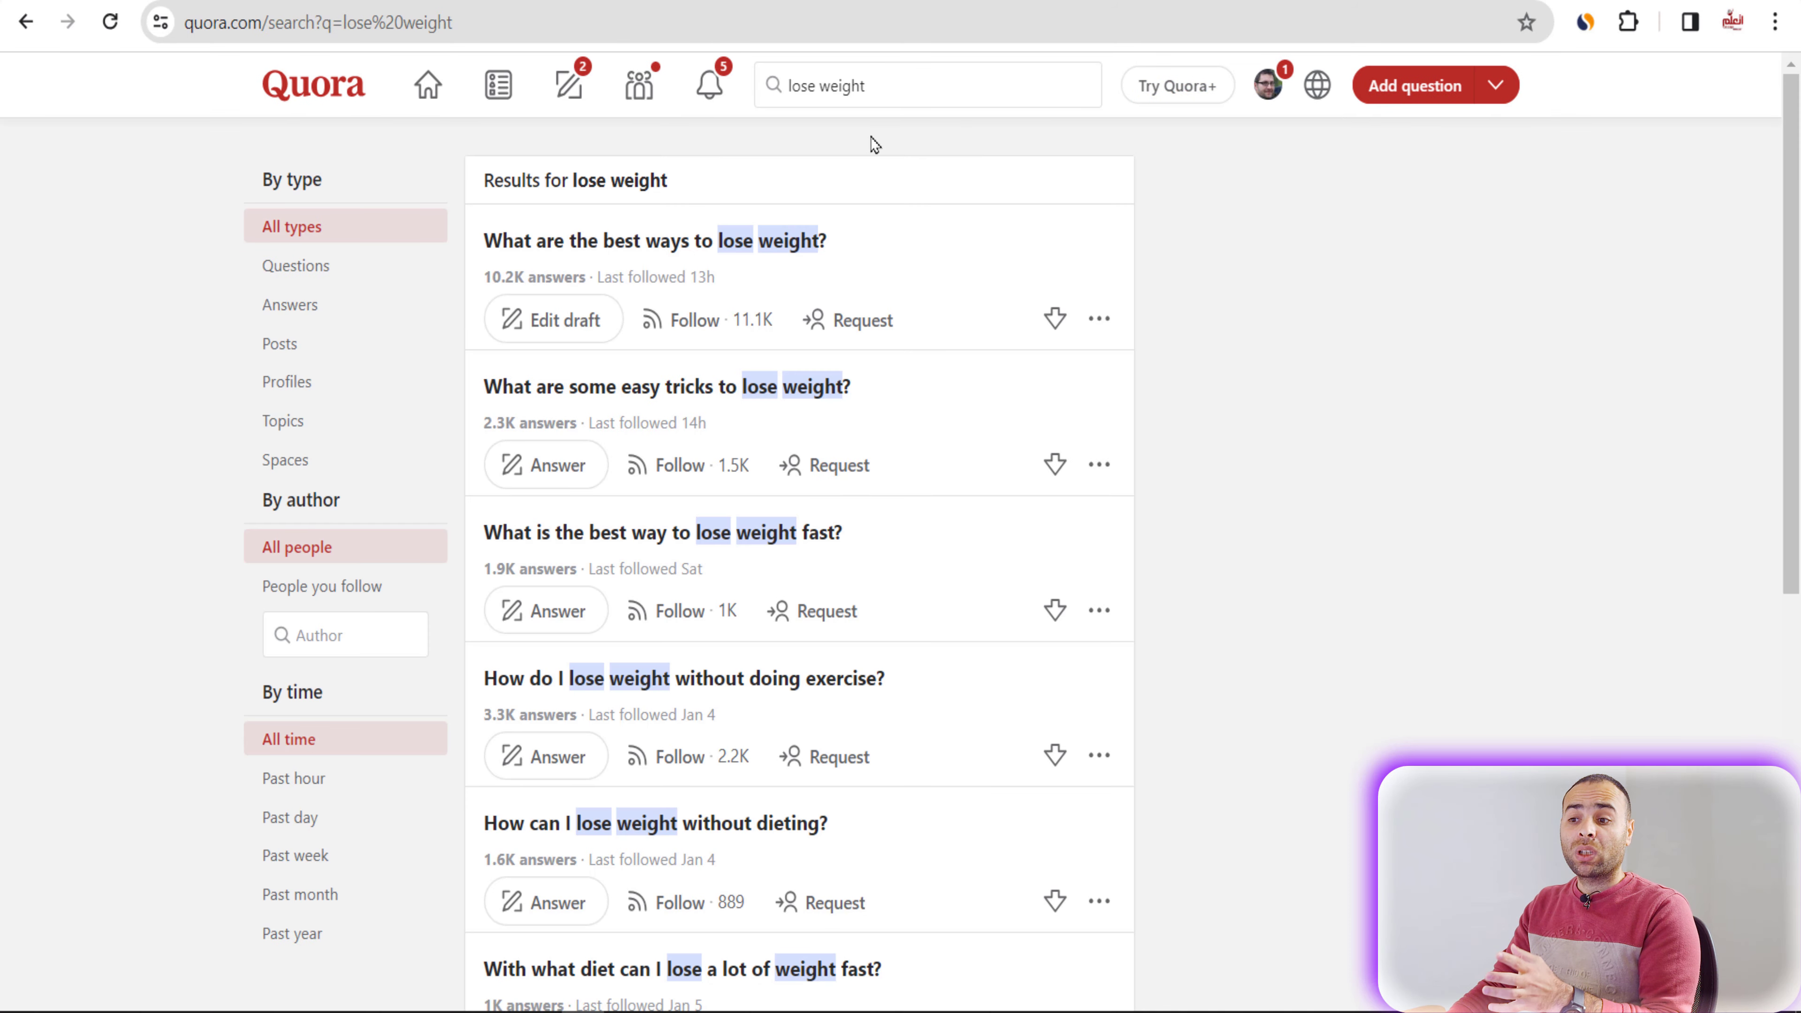
left_click(290, 283)
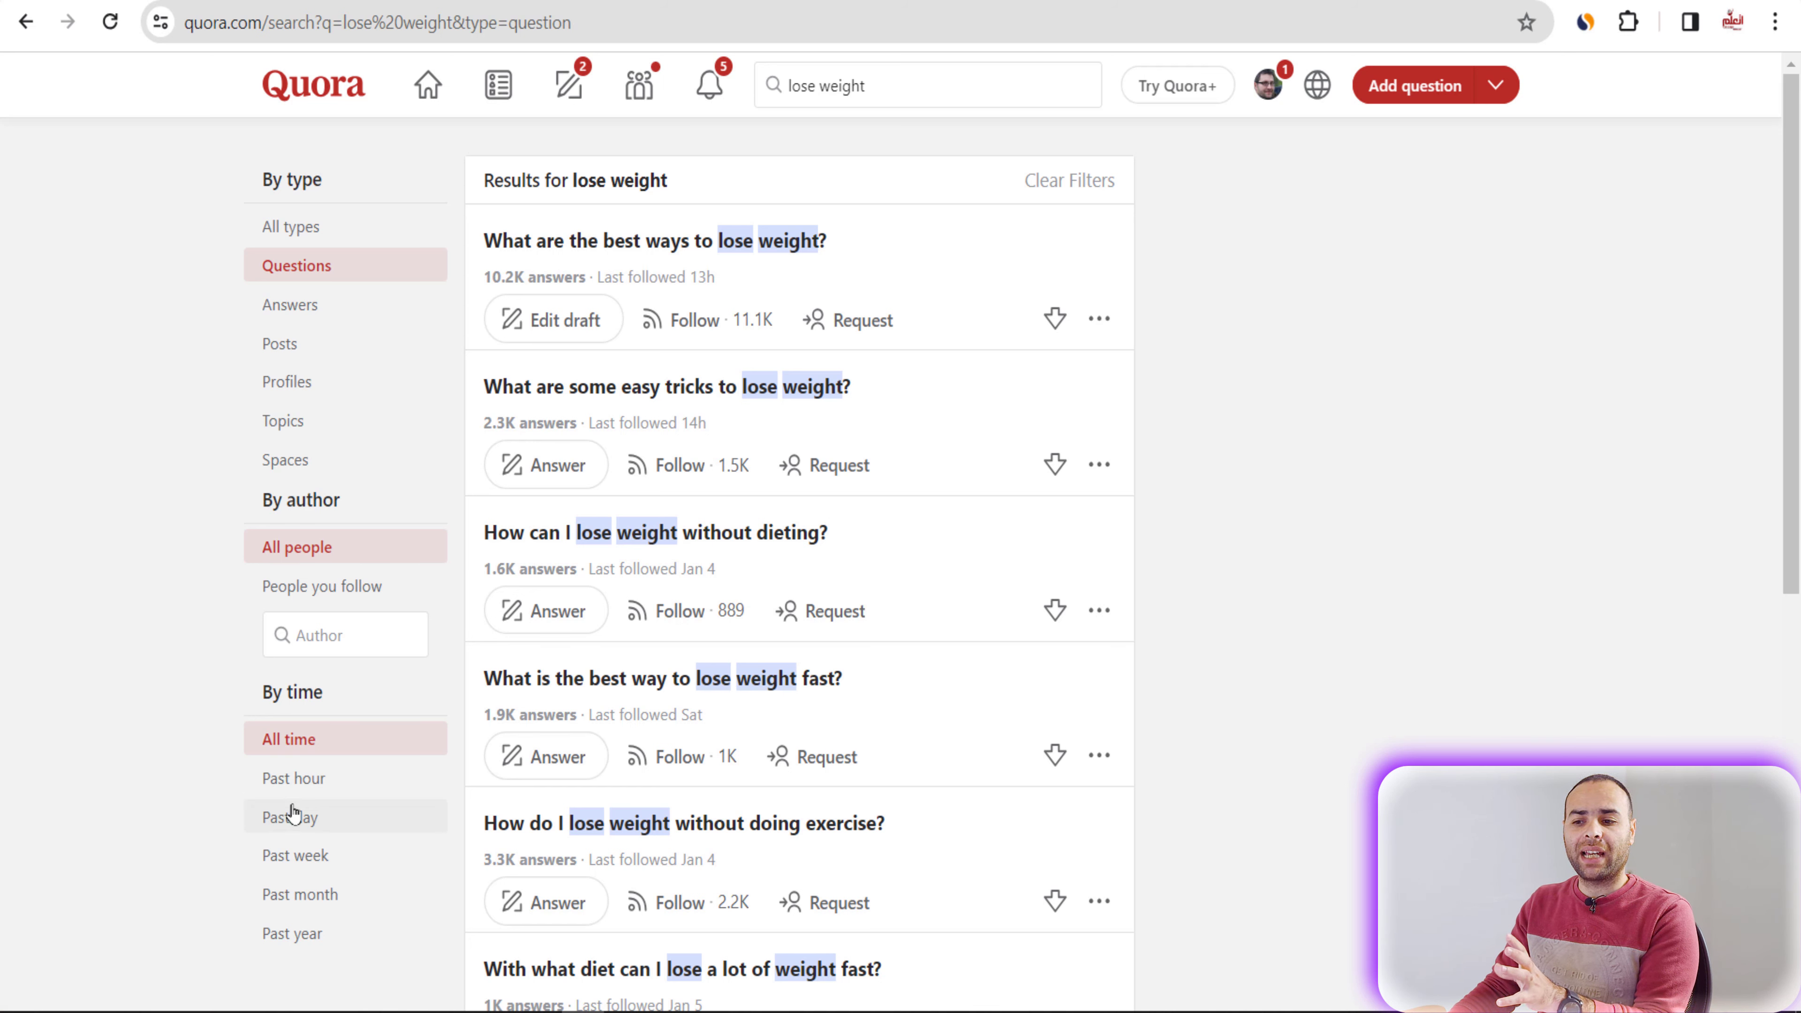
left_click(297, 896)
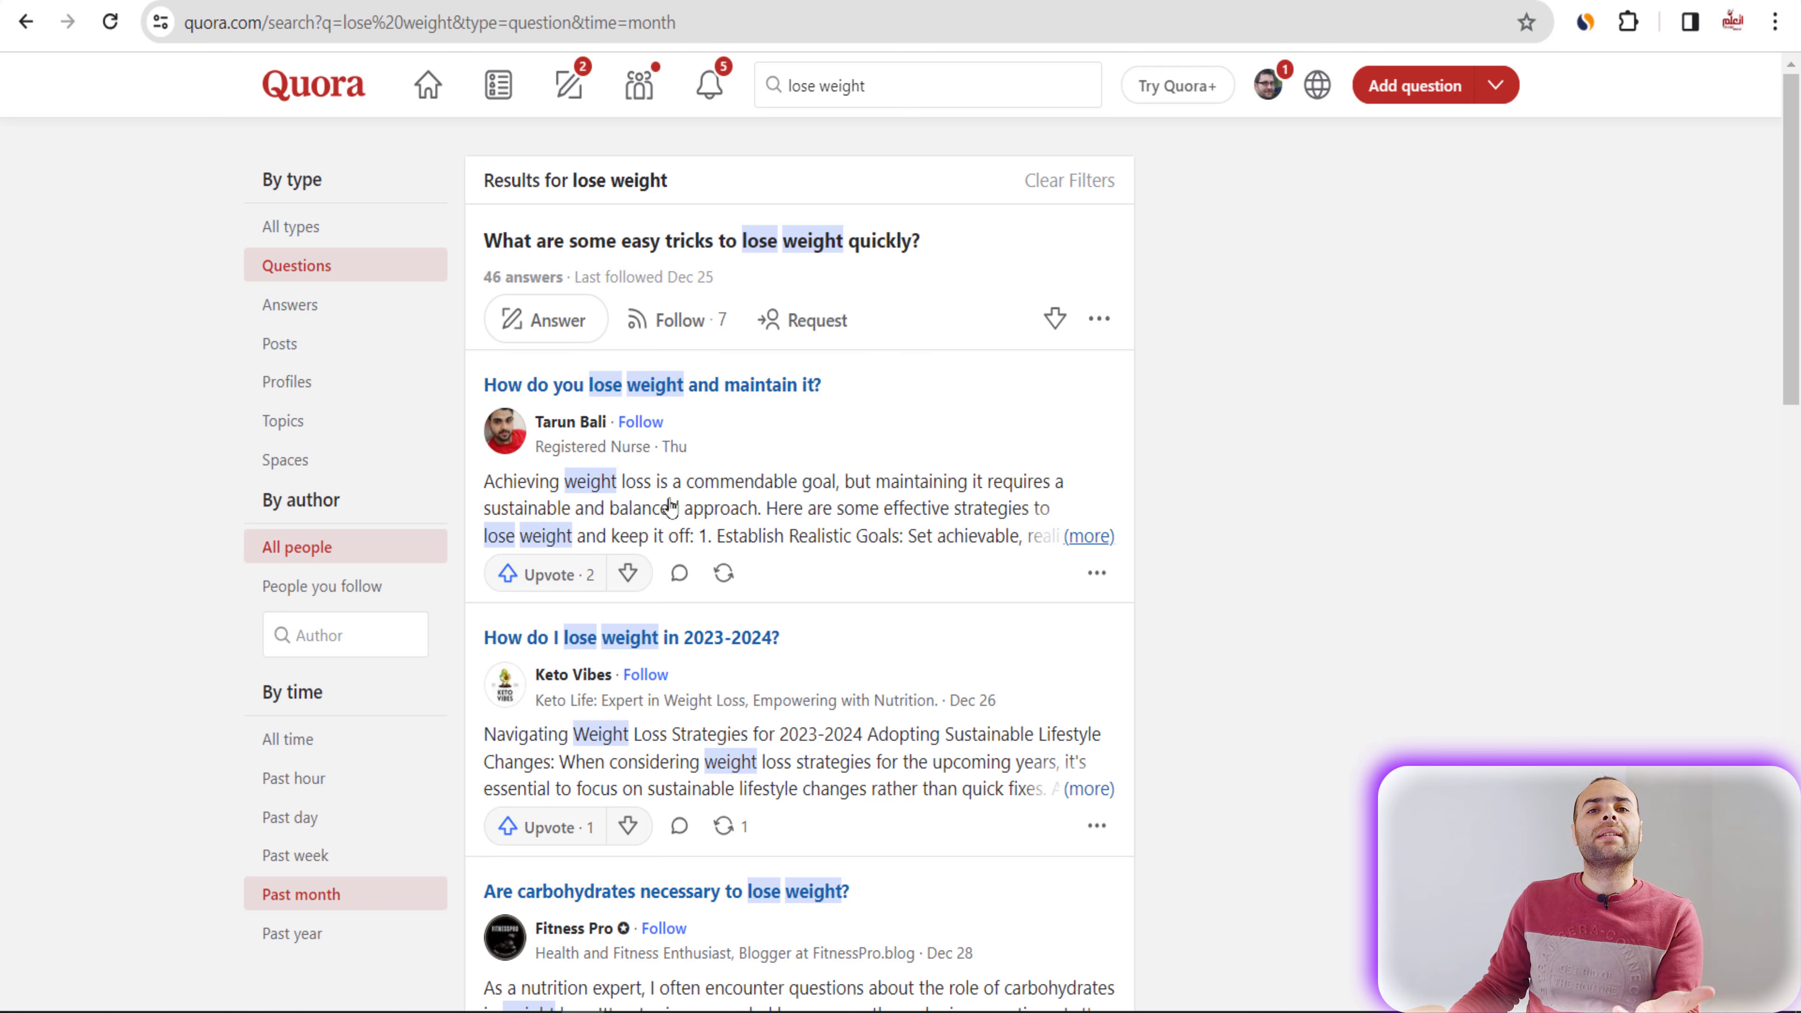
Step: Copy the question "What are some easy tricks to lose weight quickly?" from the Quora search results
left_click_drag(920, 241, 488, 242)
right_click(536, 237)
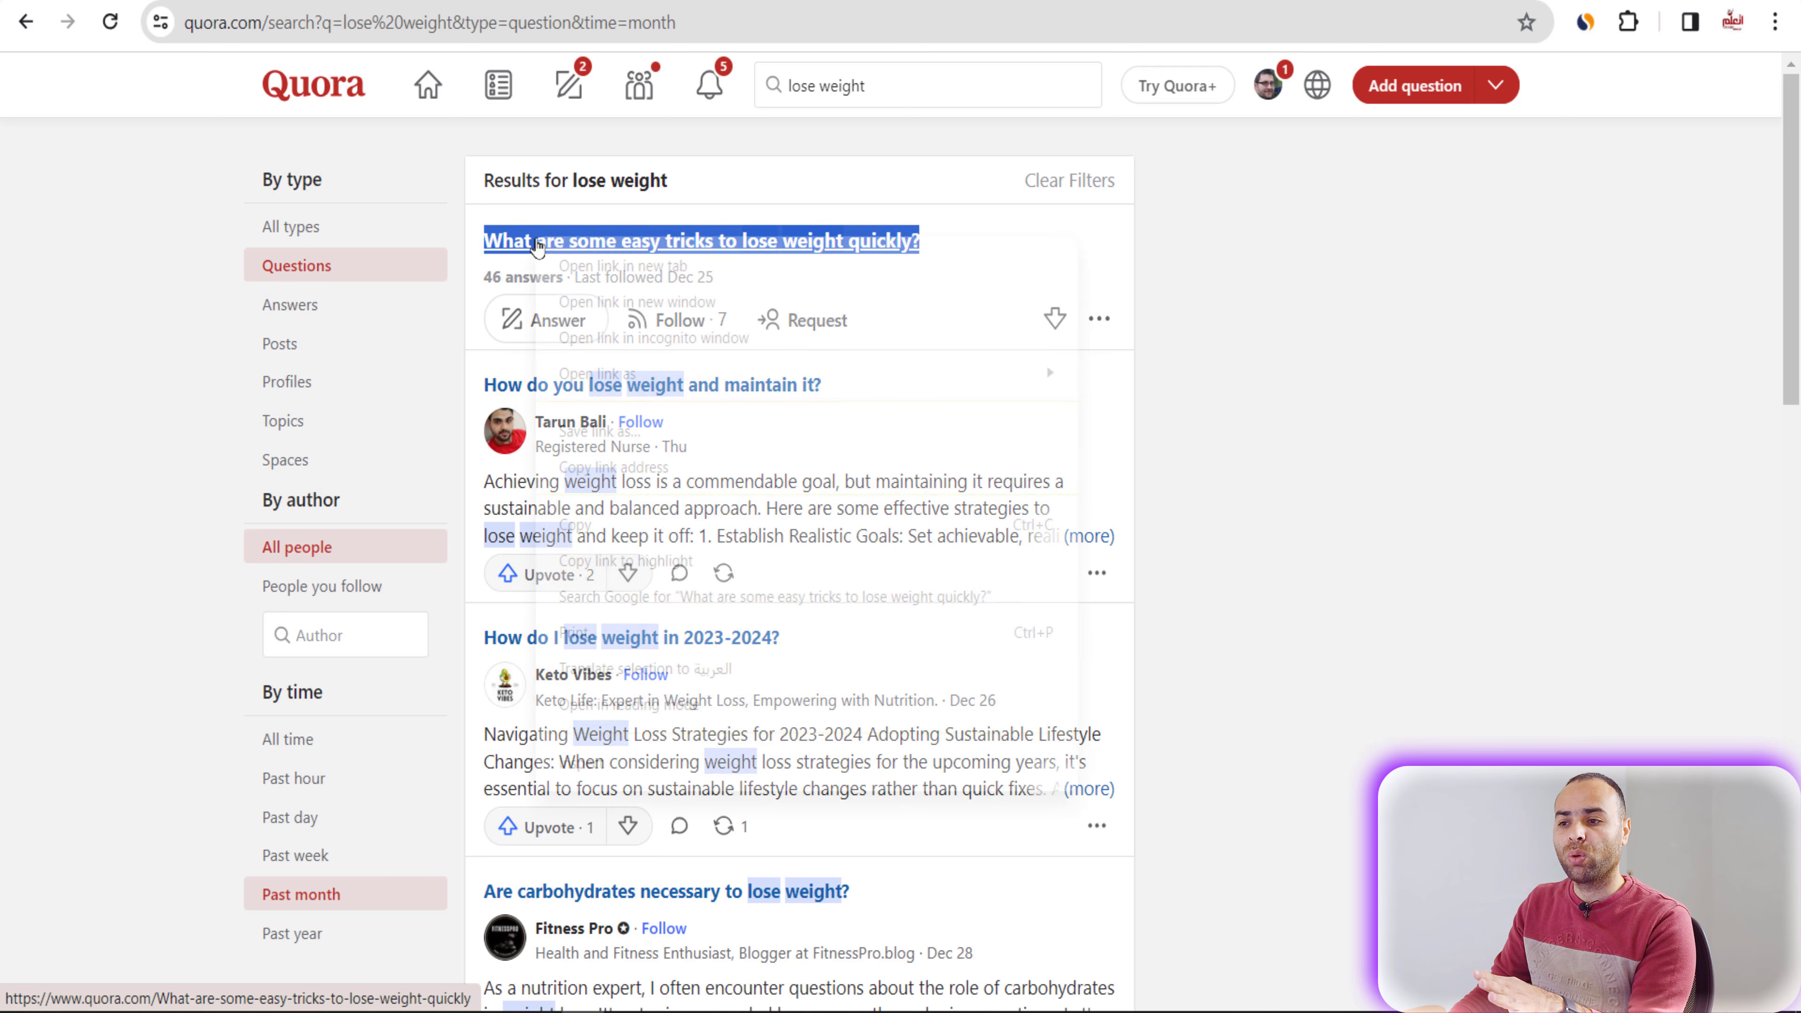
left_click(576, 524)
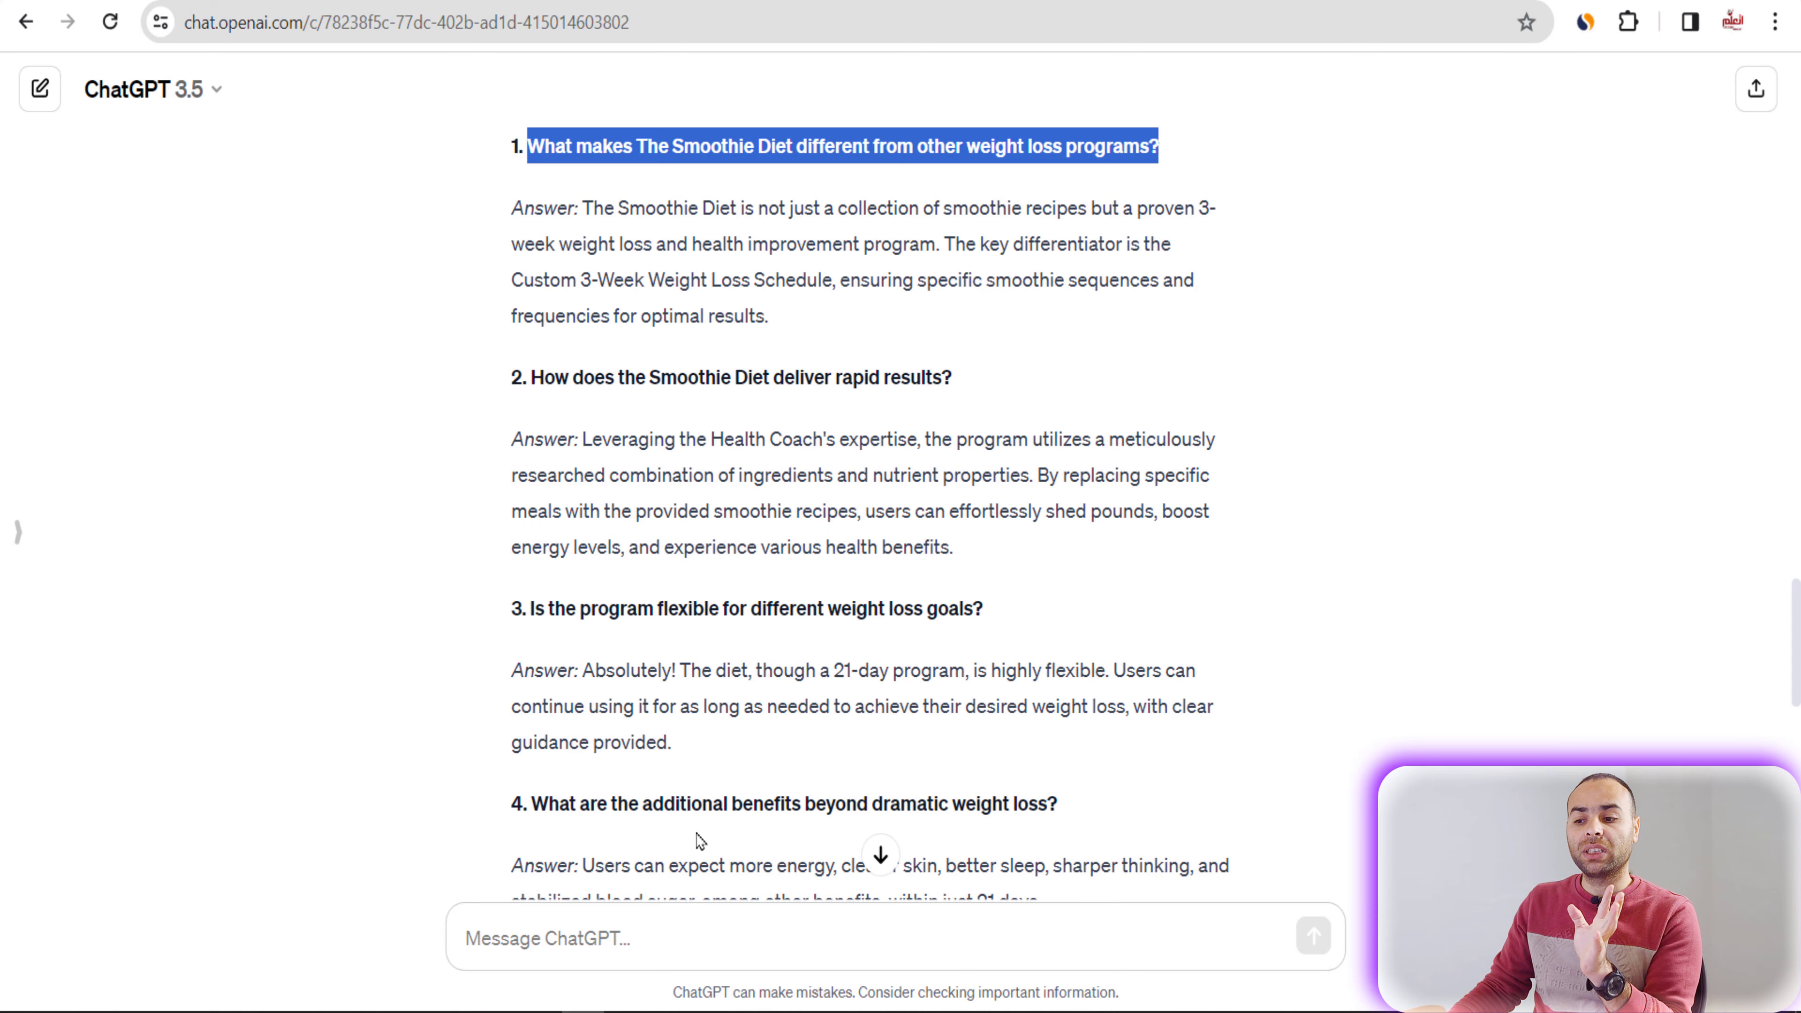
Step: Send ChatGPT the copied question with the instruction "depend on last articlele answer the question" on a second line
scroll(698, 841, "down", 6)
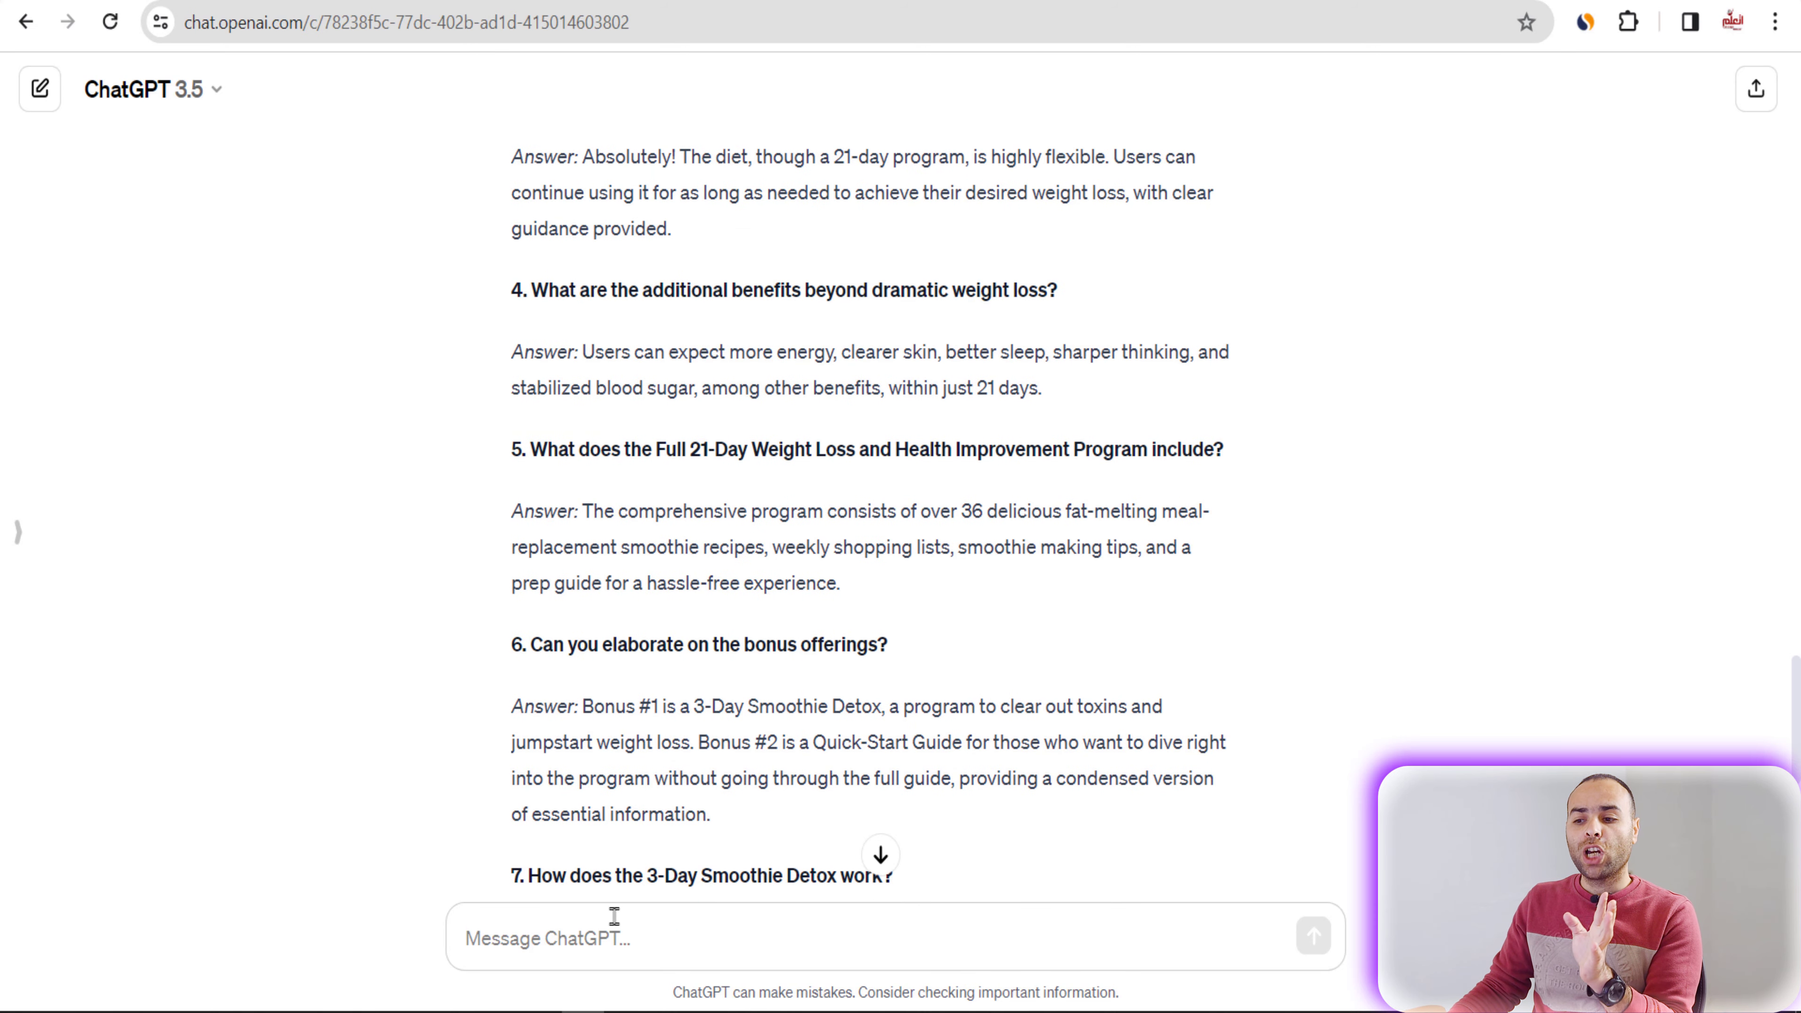
right_click(608, 937)
left_click(685, 647)
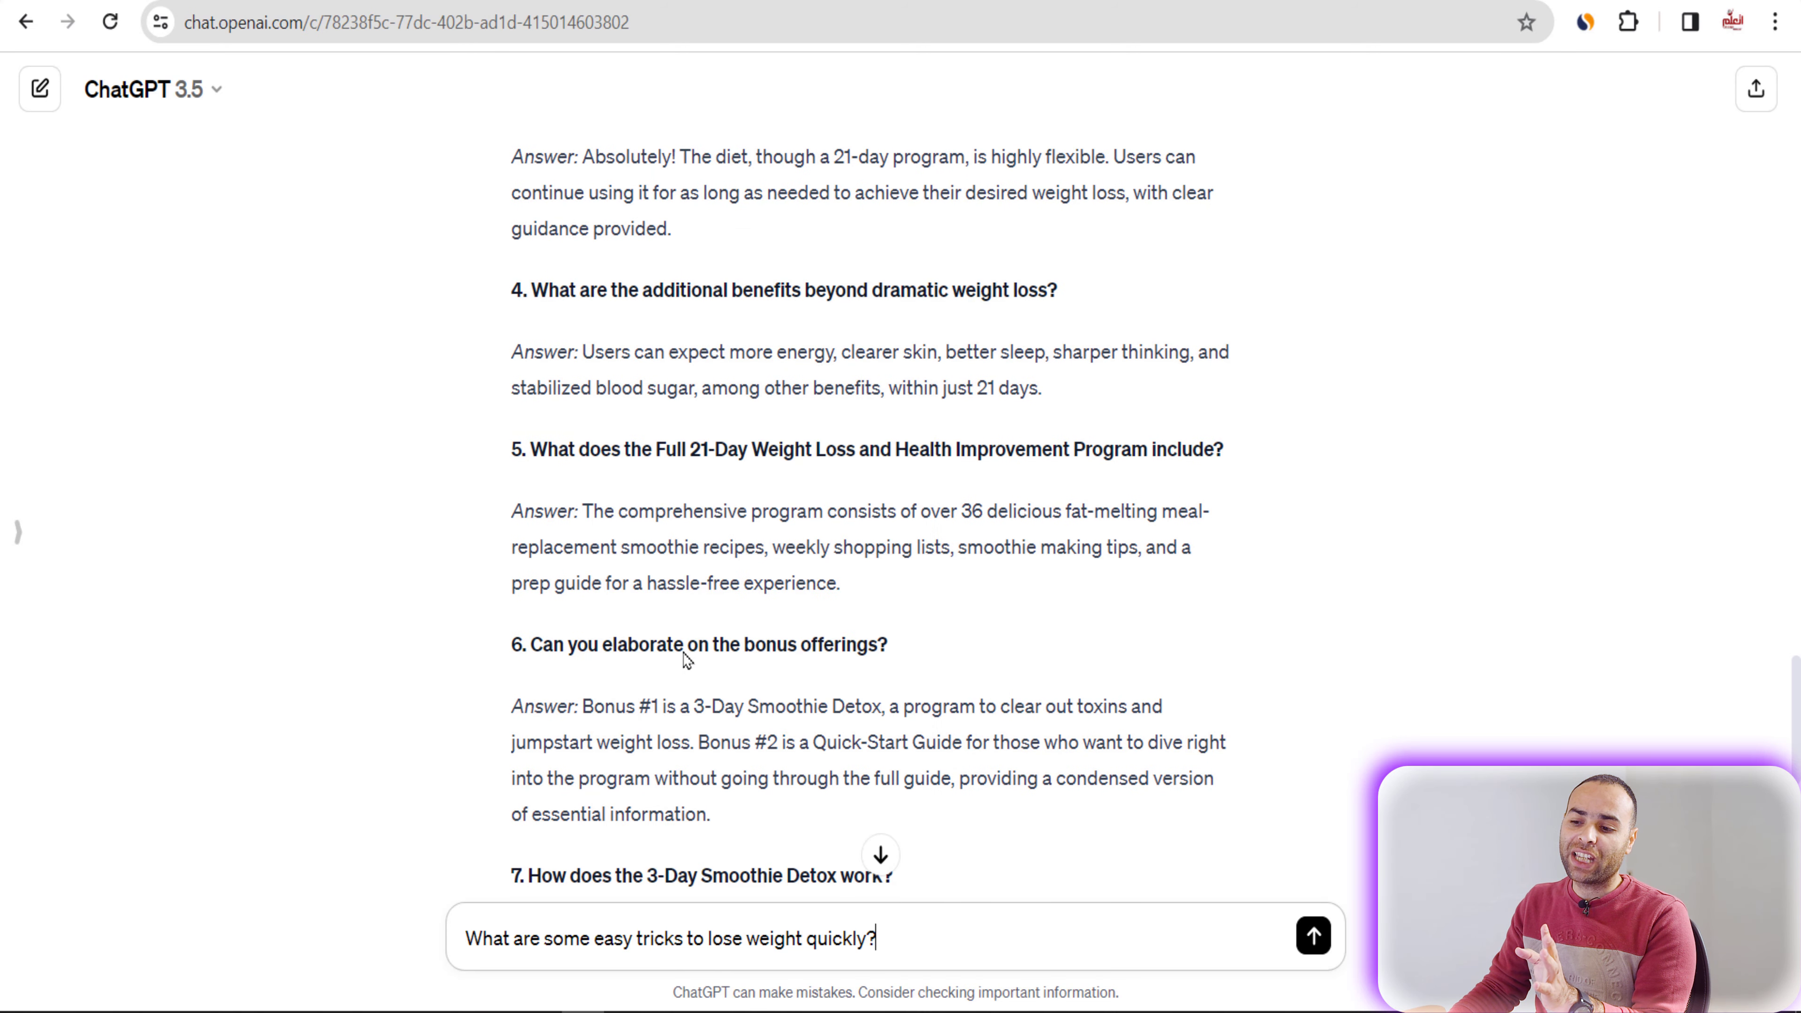
key("shift+Return")
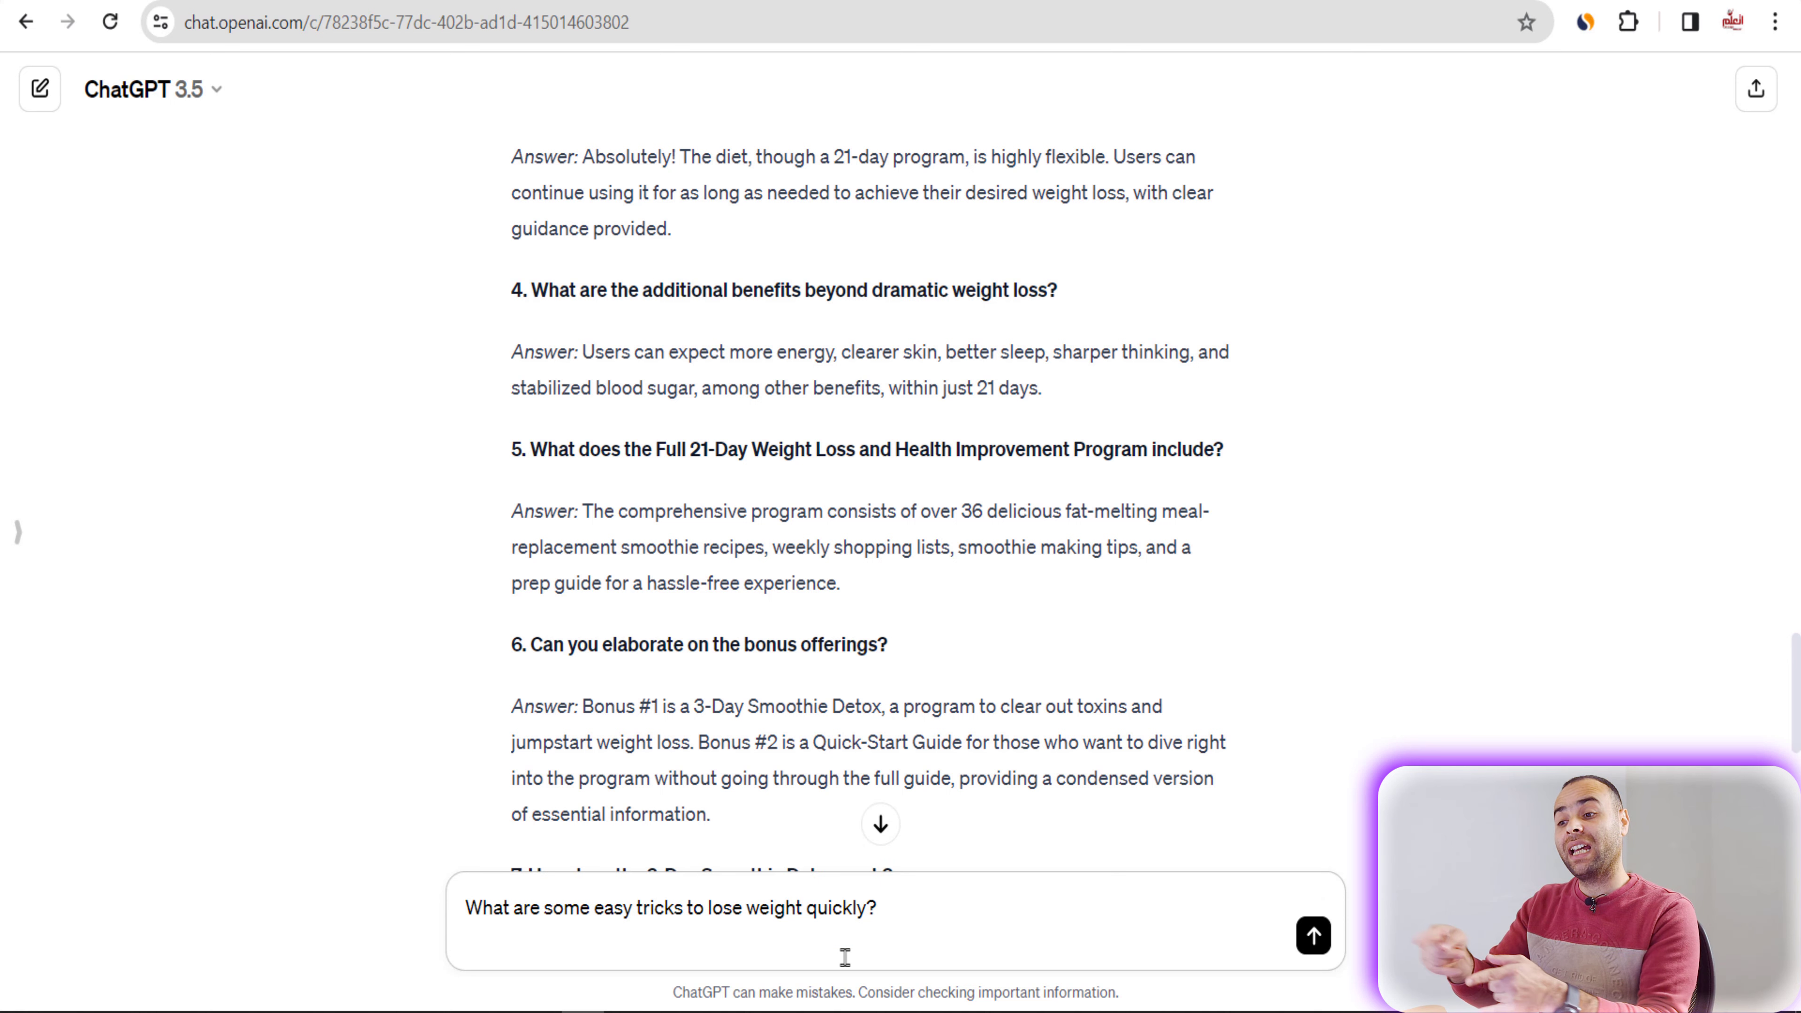
key("ctrl+v")
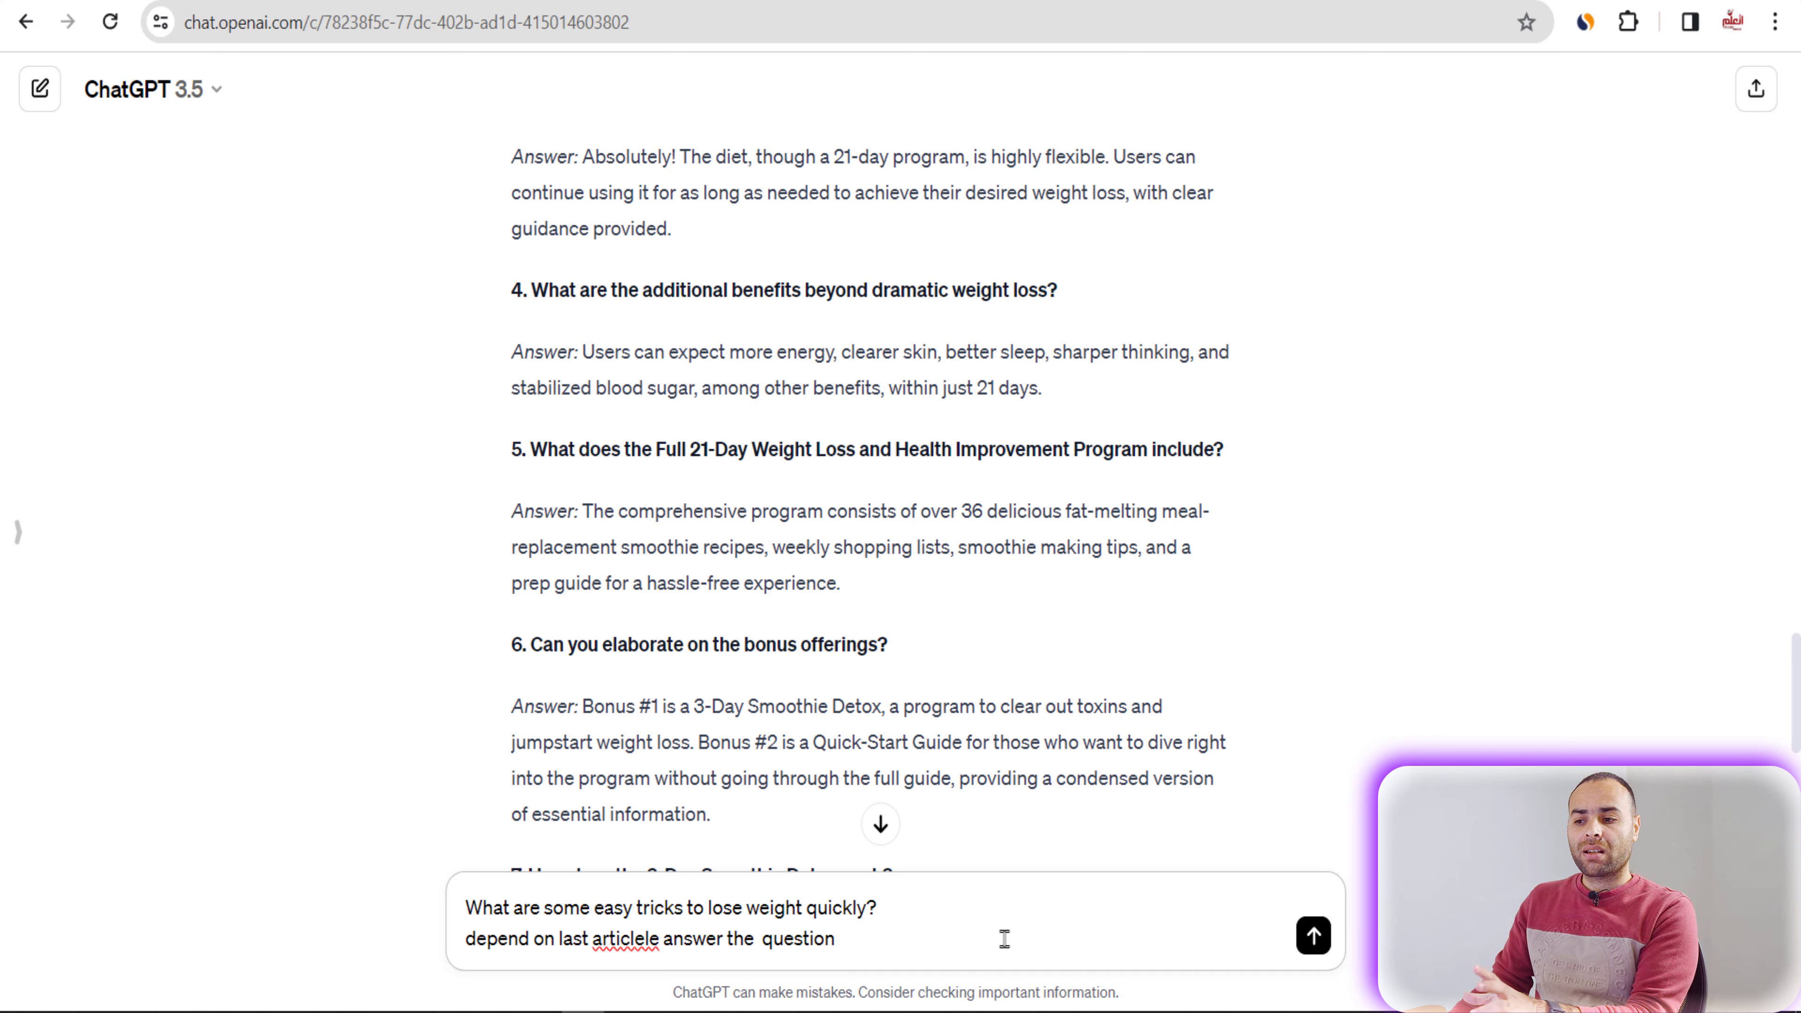
left_click(1313, 936)
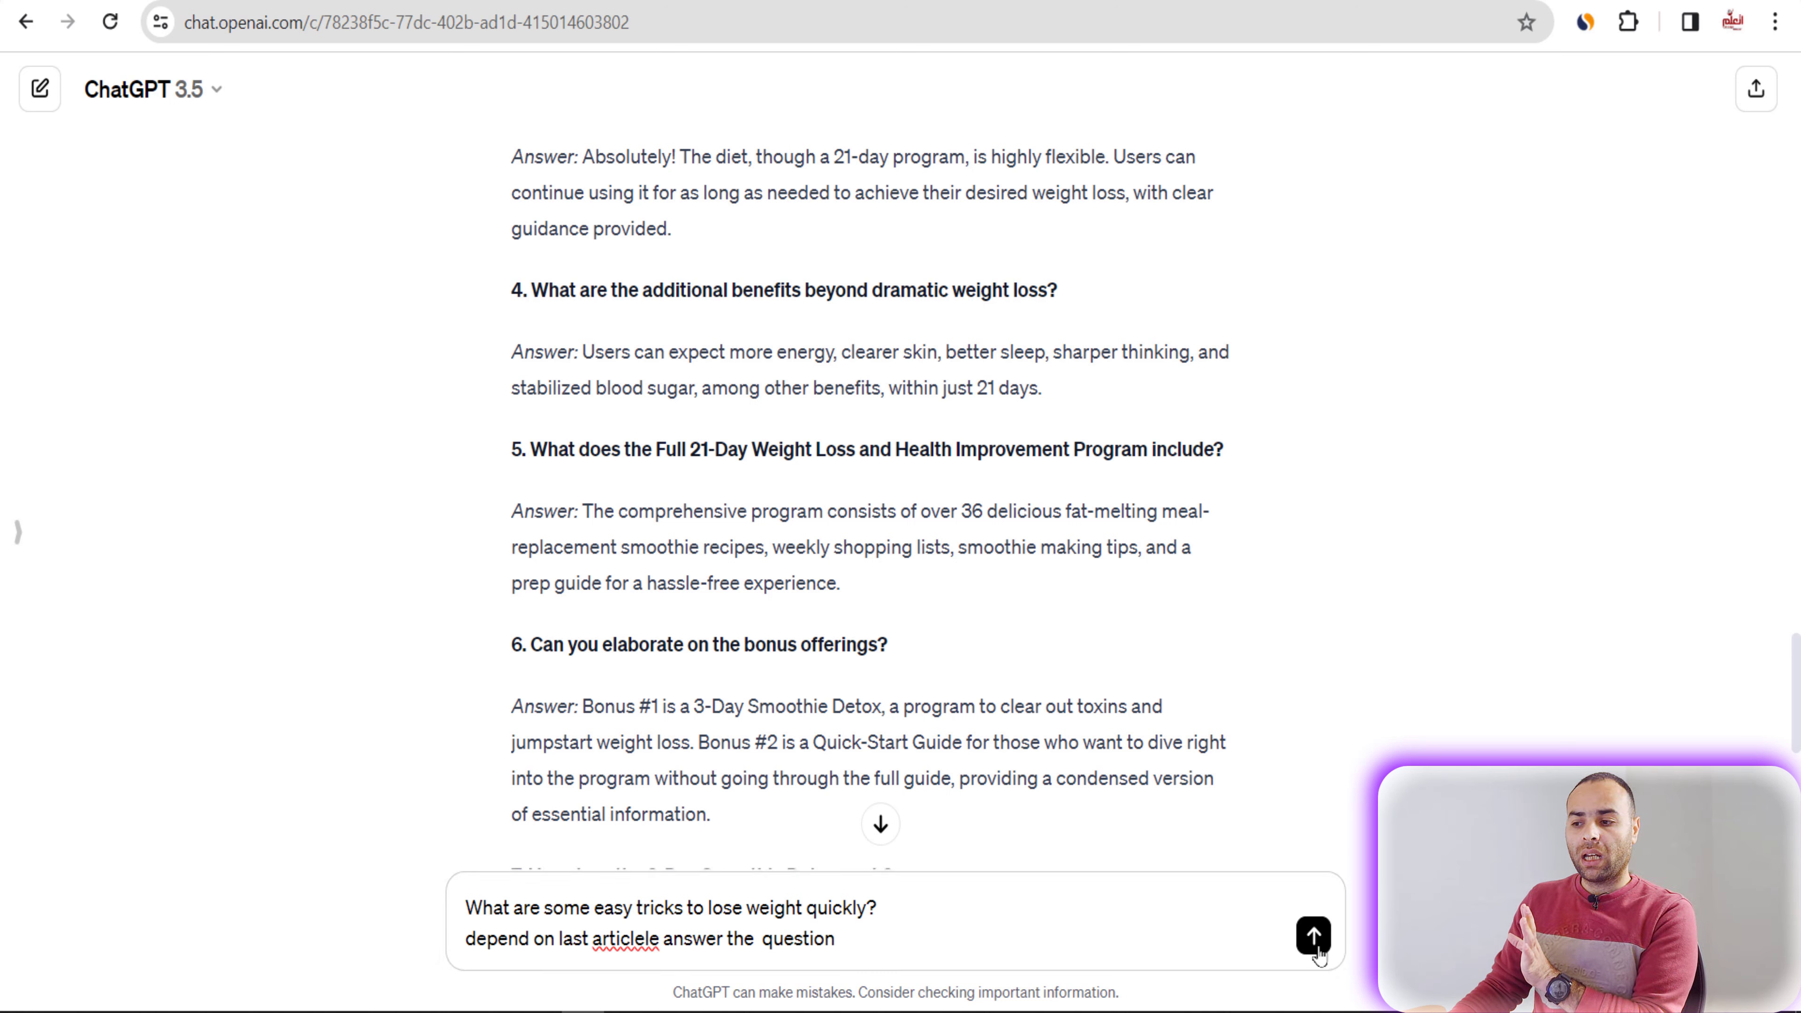
Step: Copy the generated weight loss tips from the new ChatGPT reply
scroll(1148, 837, "down", 3)
scroll(1132, 801, "down", 10)
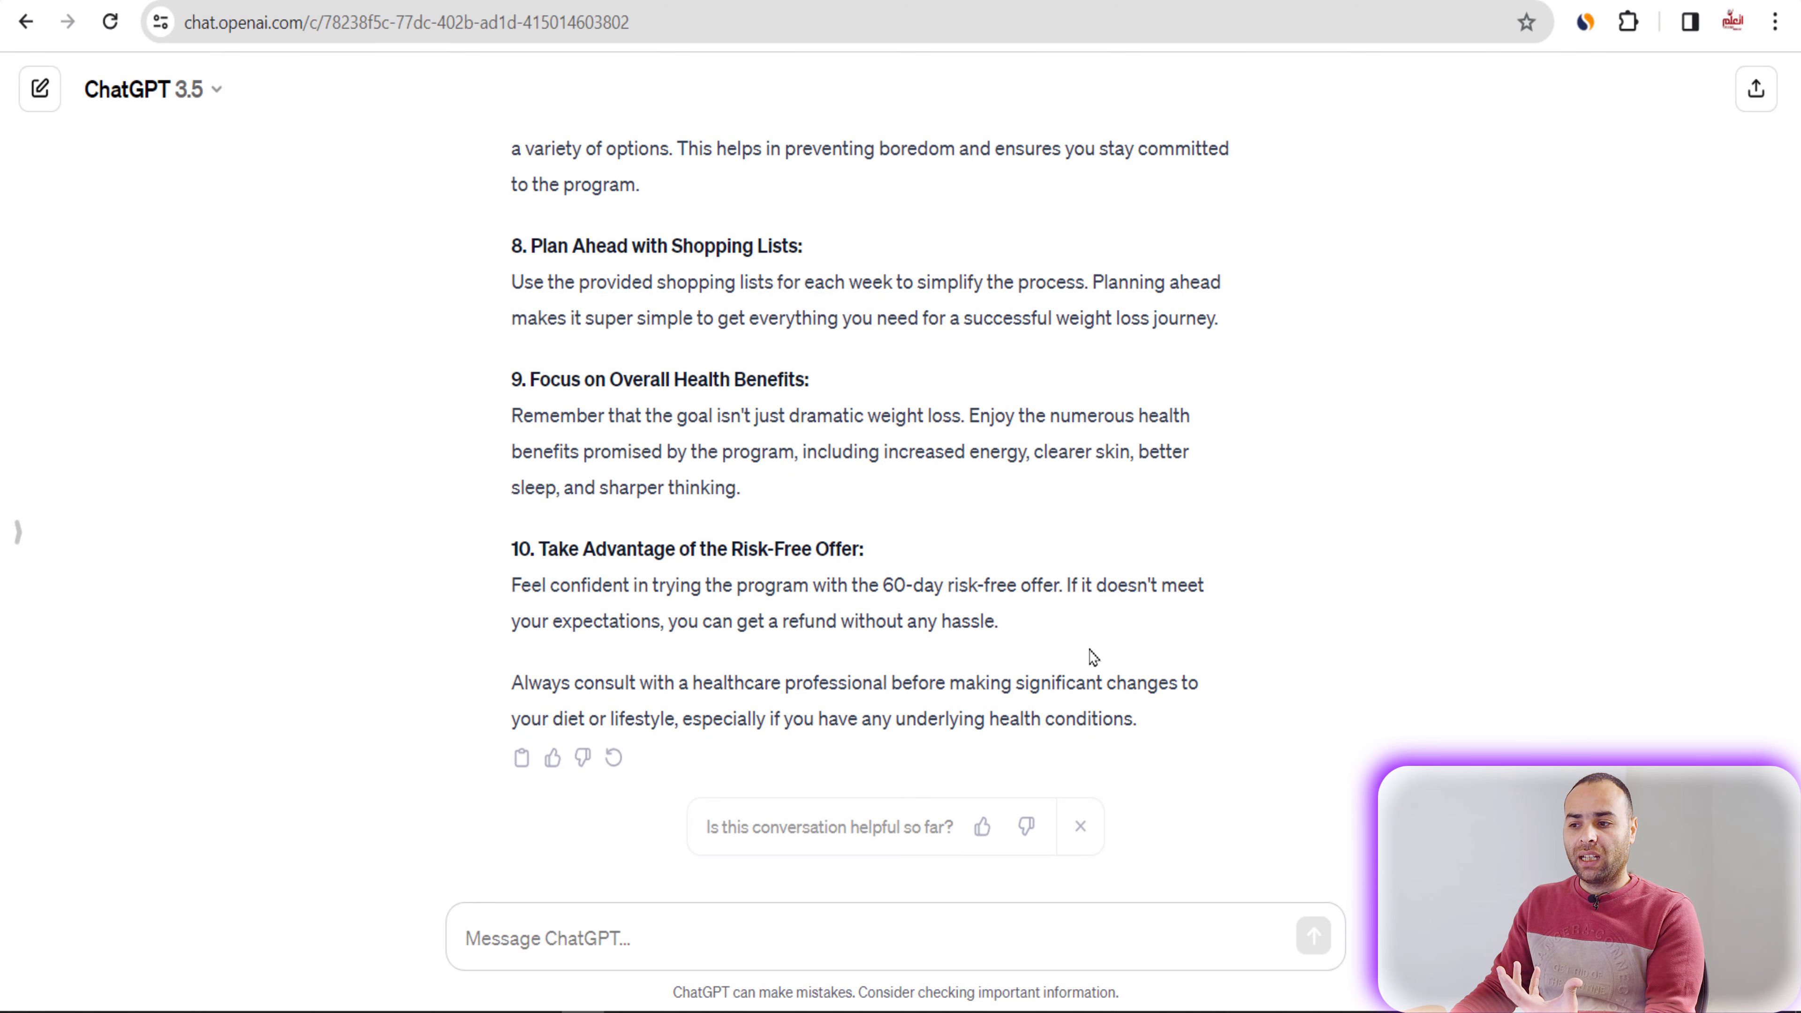
left_click_drag(1086, 678, 539, 426)
right_click(565, 431)
left_click(592, 454)
Step: Open an answer to "What are some easy tricks to lose weight quickly?" on Quora and paste the copied tips
key("ctrl+Tab")
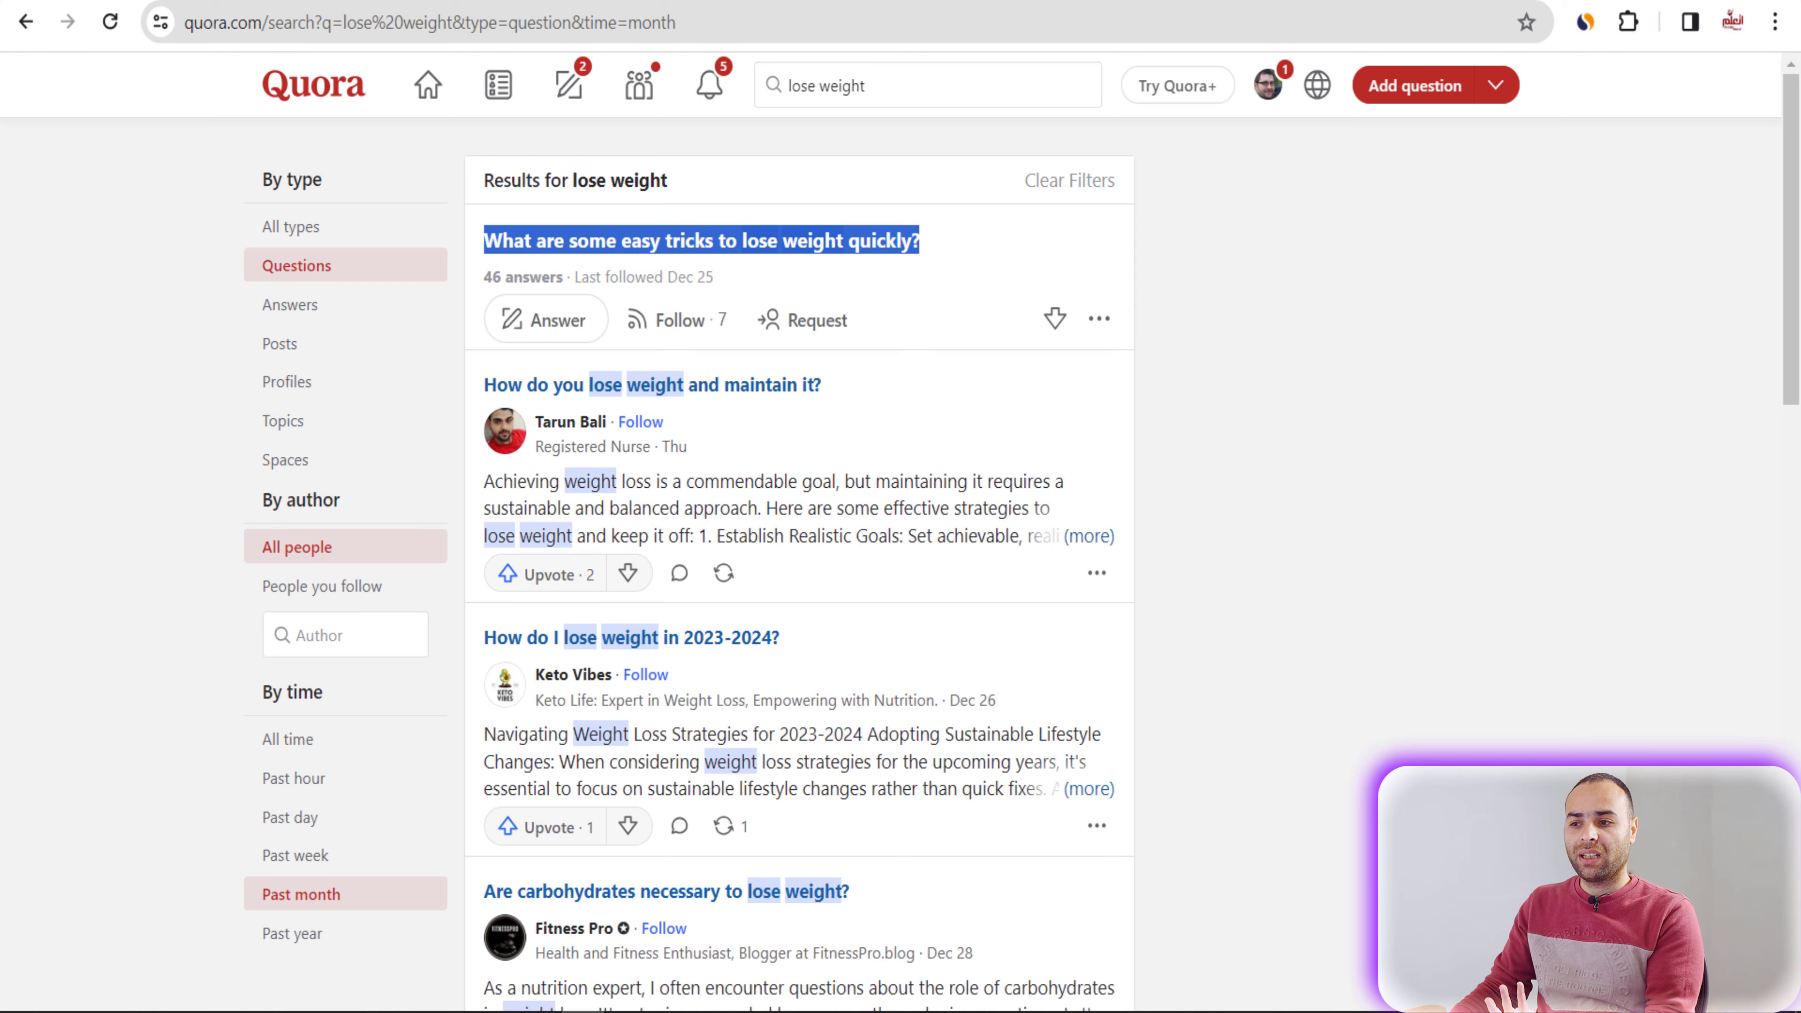
left_click(545, 320)
right_click(603, 443)
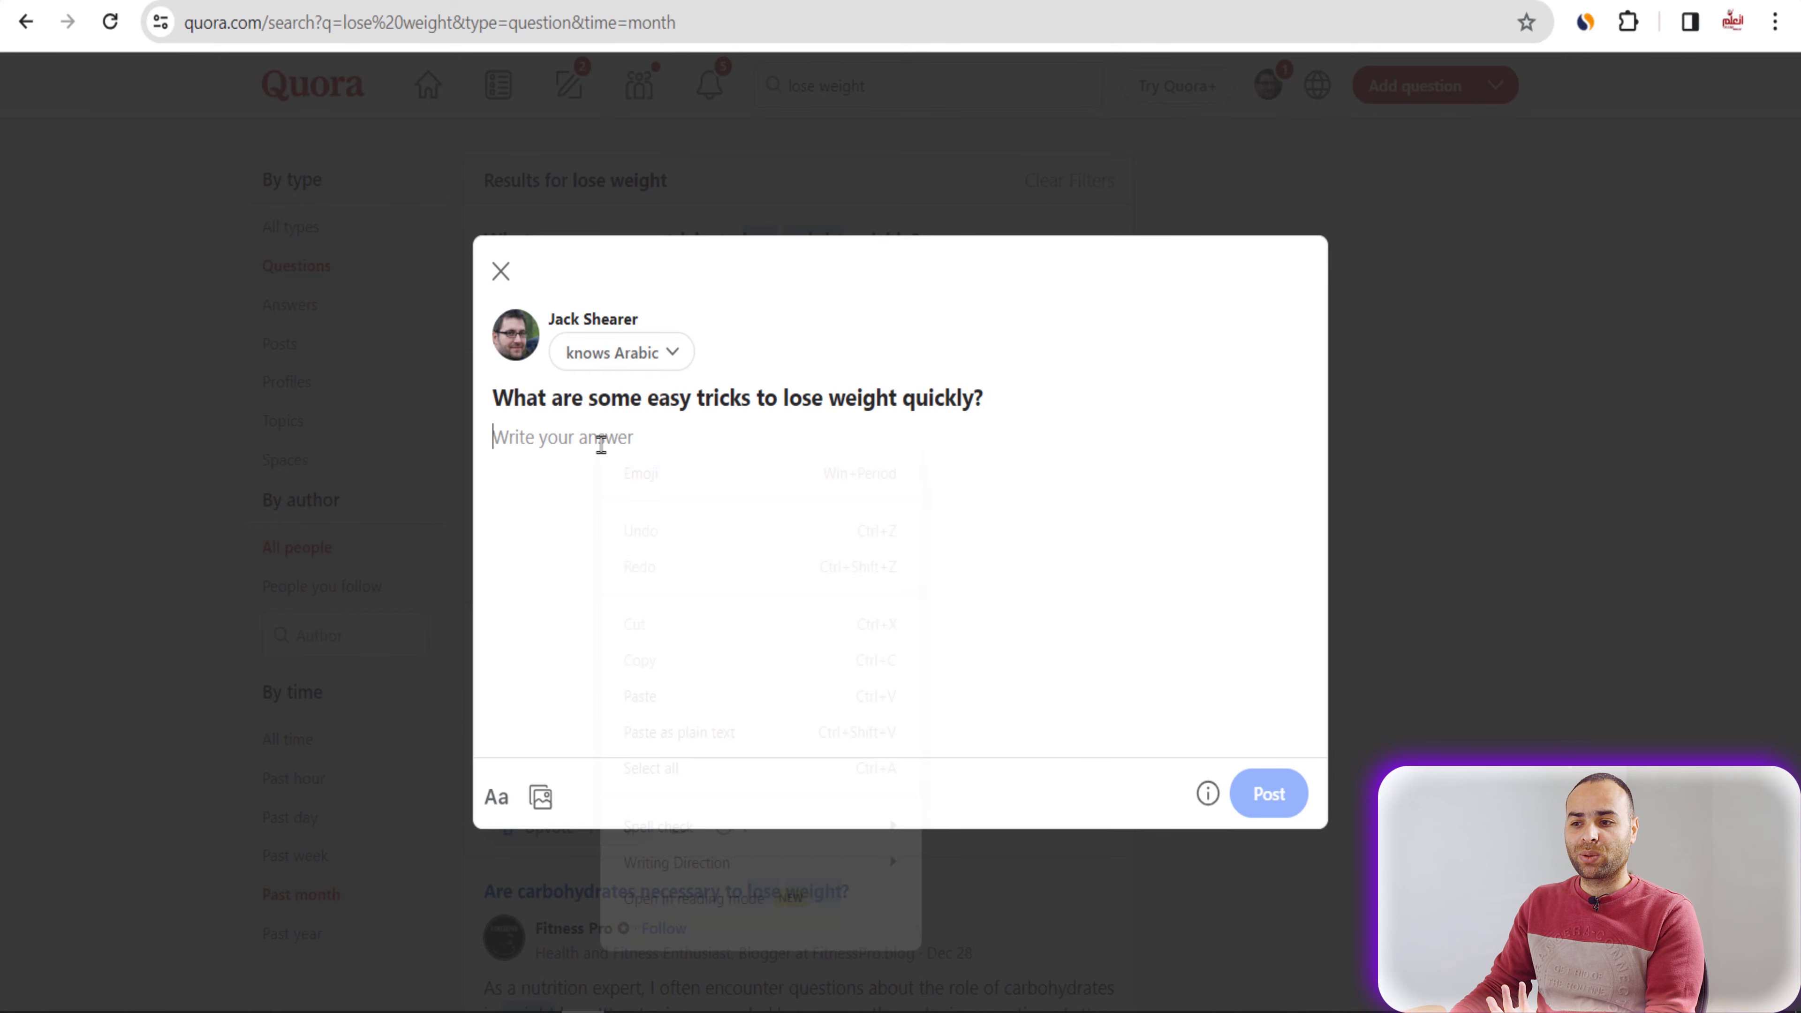
left_click(640, 696)
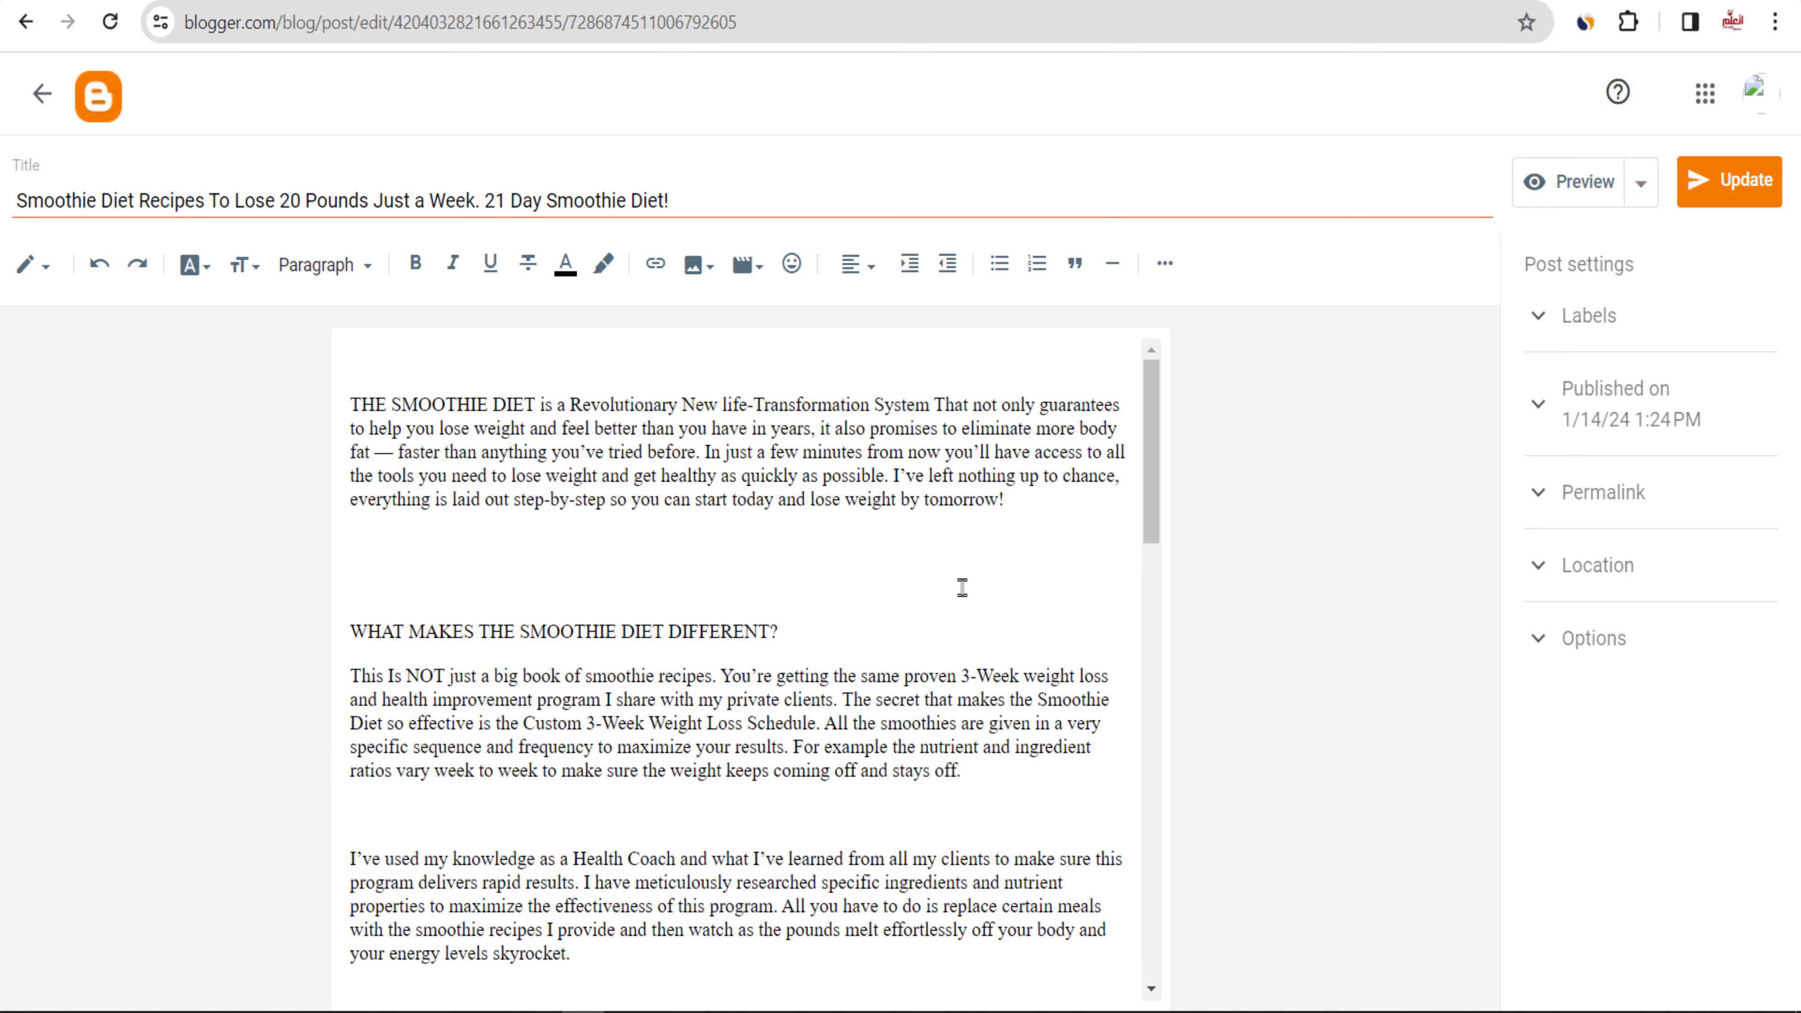
Step: Check the official website link in the Blogger post and compare it with the end of the Quora answer
scroll(787, 621, "down", 4)
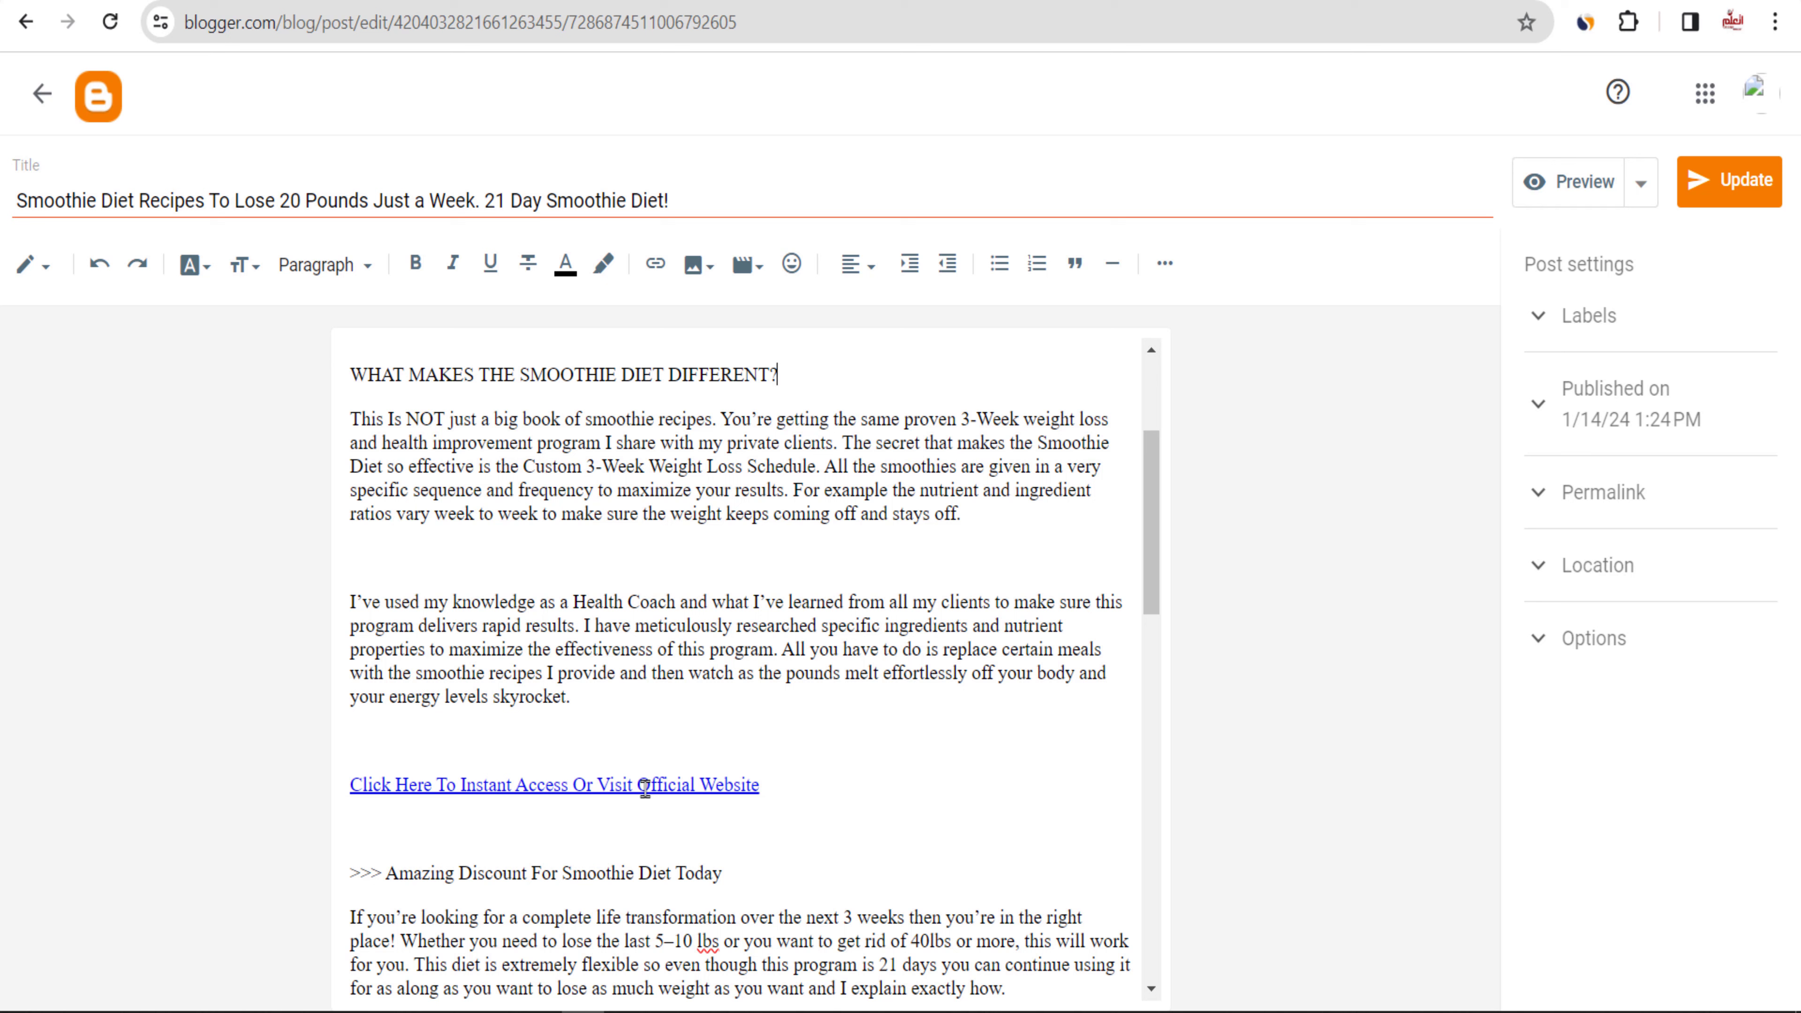
key("ctrl+Tab")
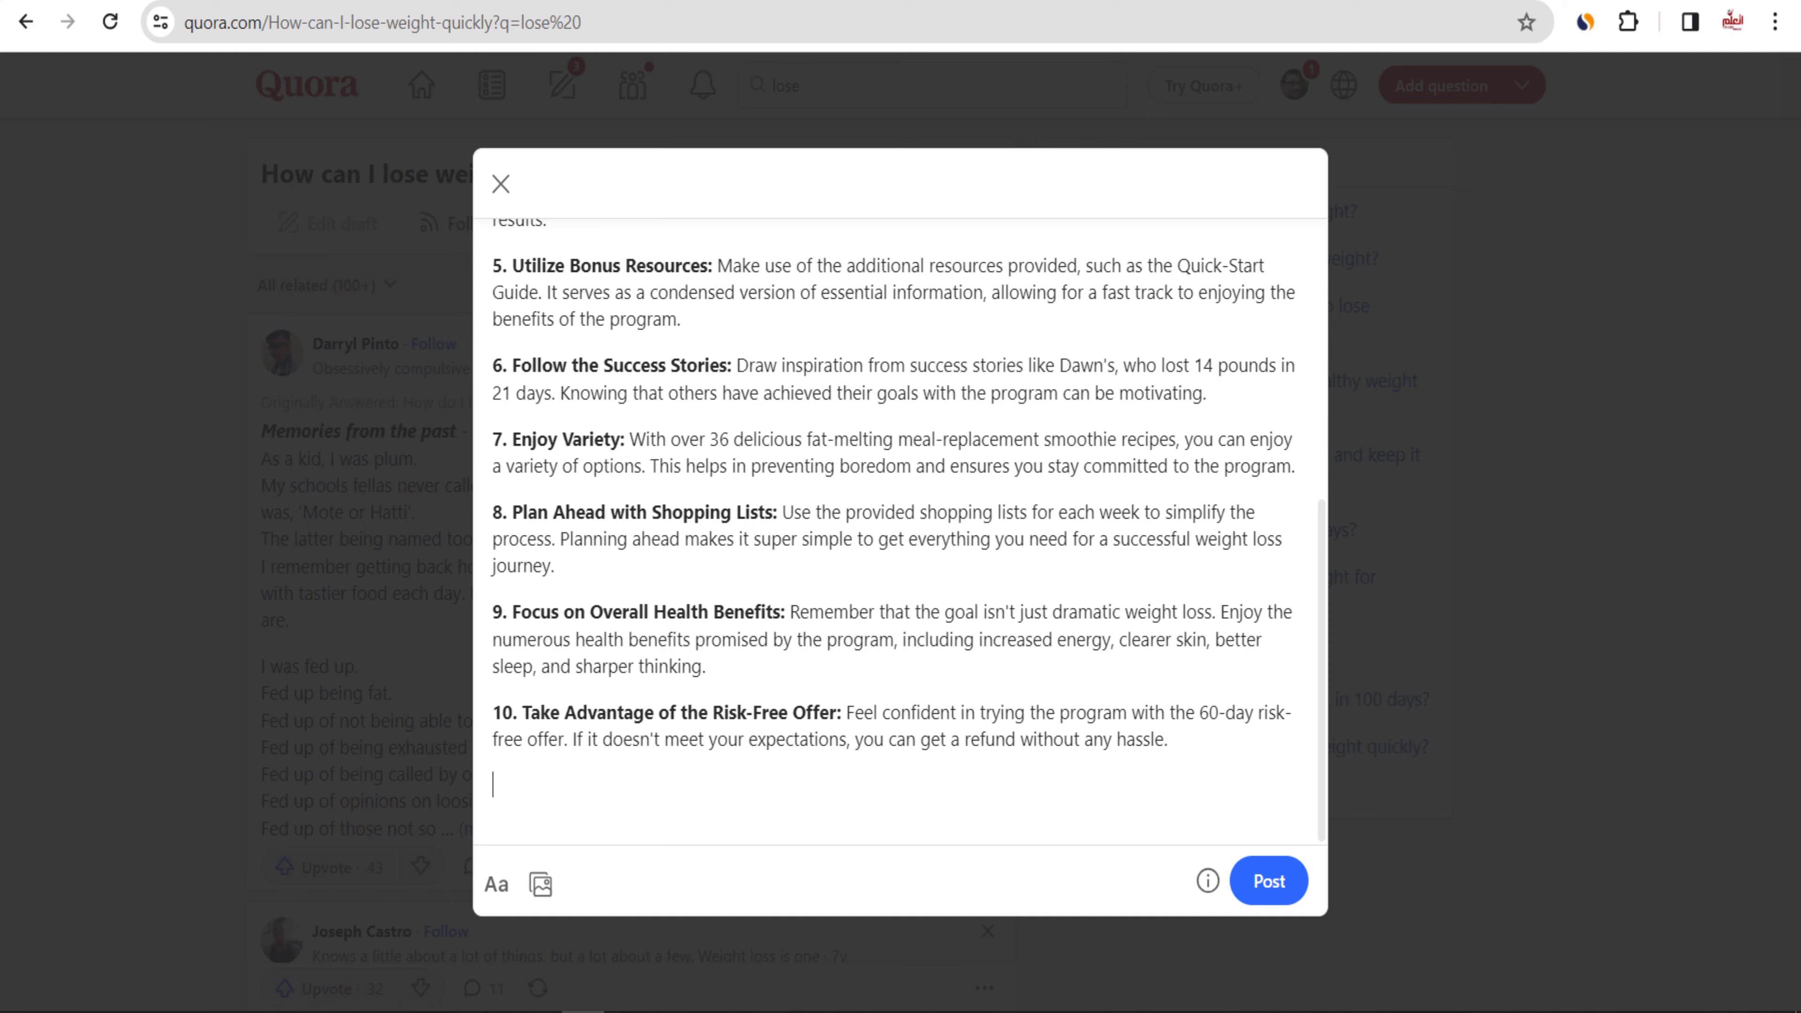
key("ctrl+Tab")
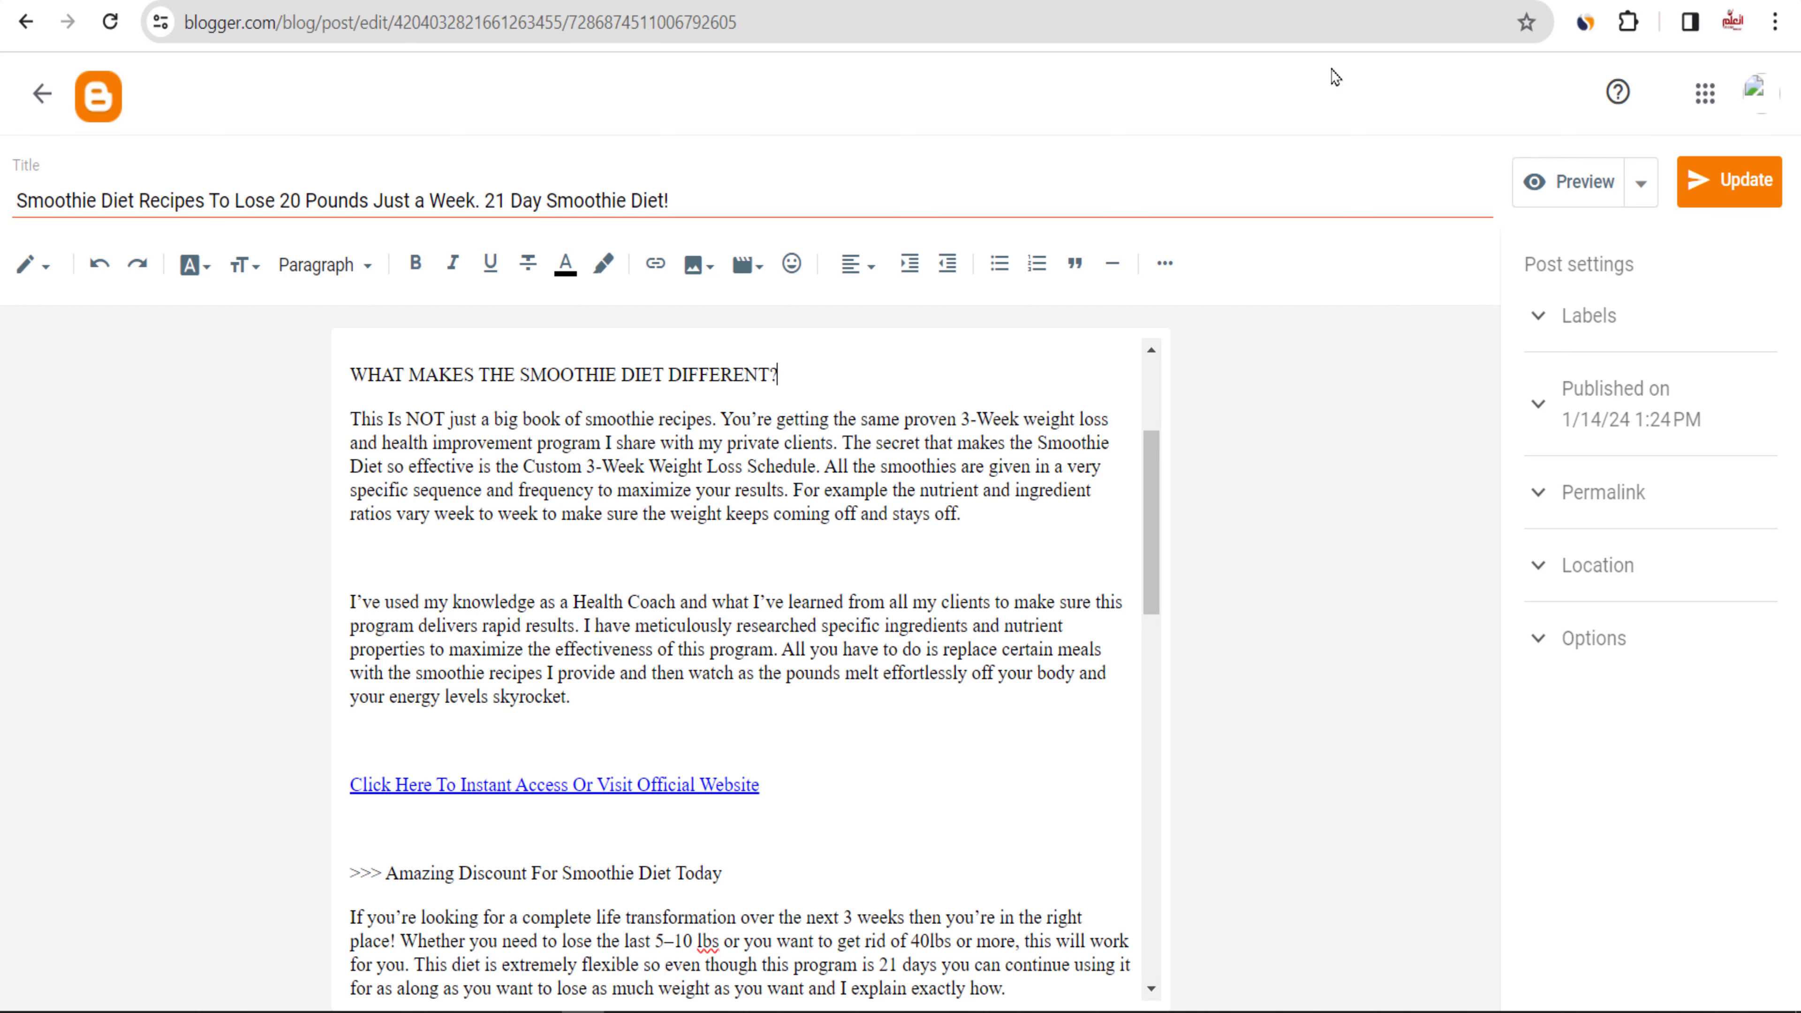
Step: Copy ChatGPT's answer to "How can interested individuals access The Smoothie Diet?" and paste it at the end of the Quora answer
key("ctrl+Tab")
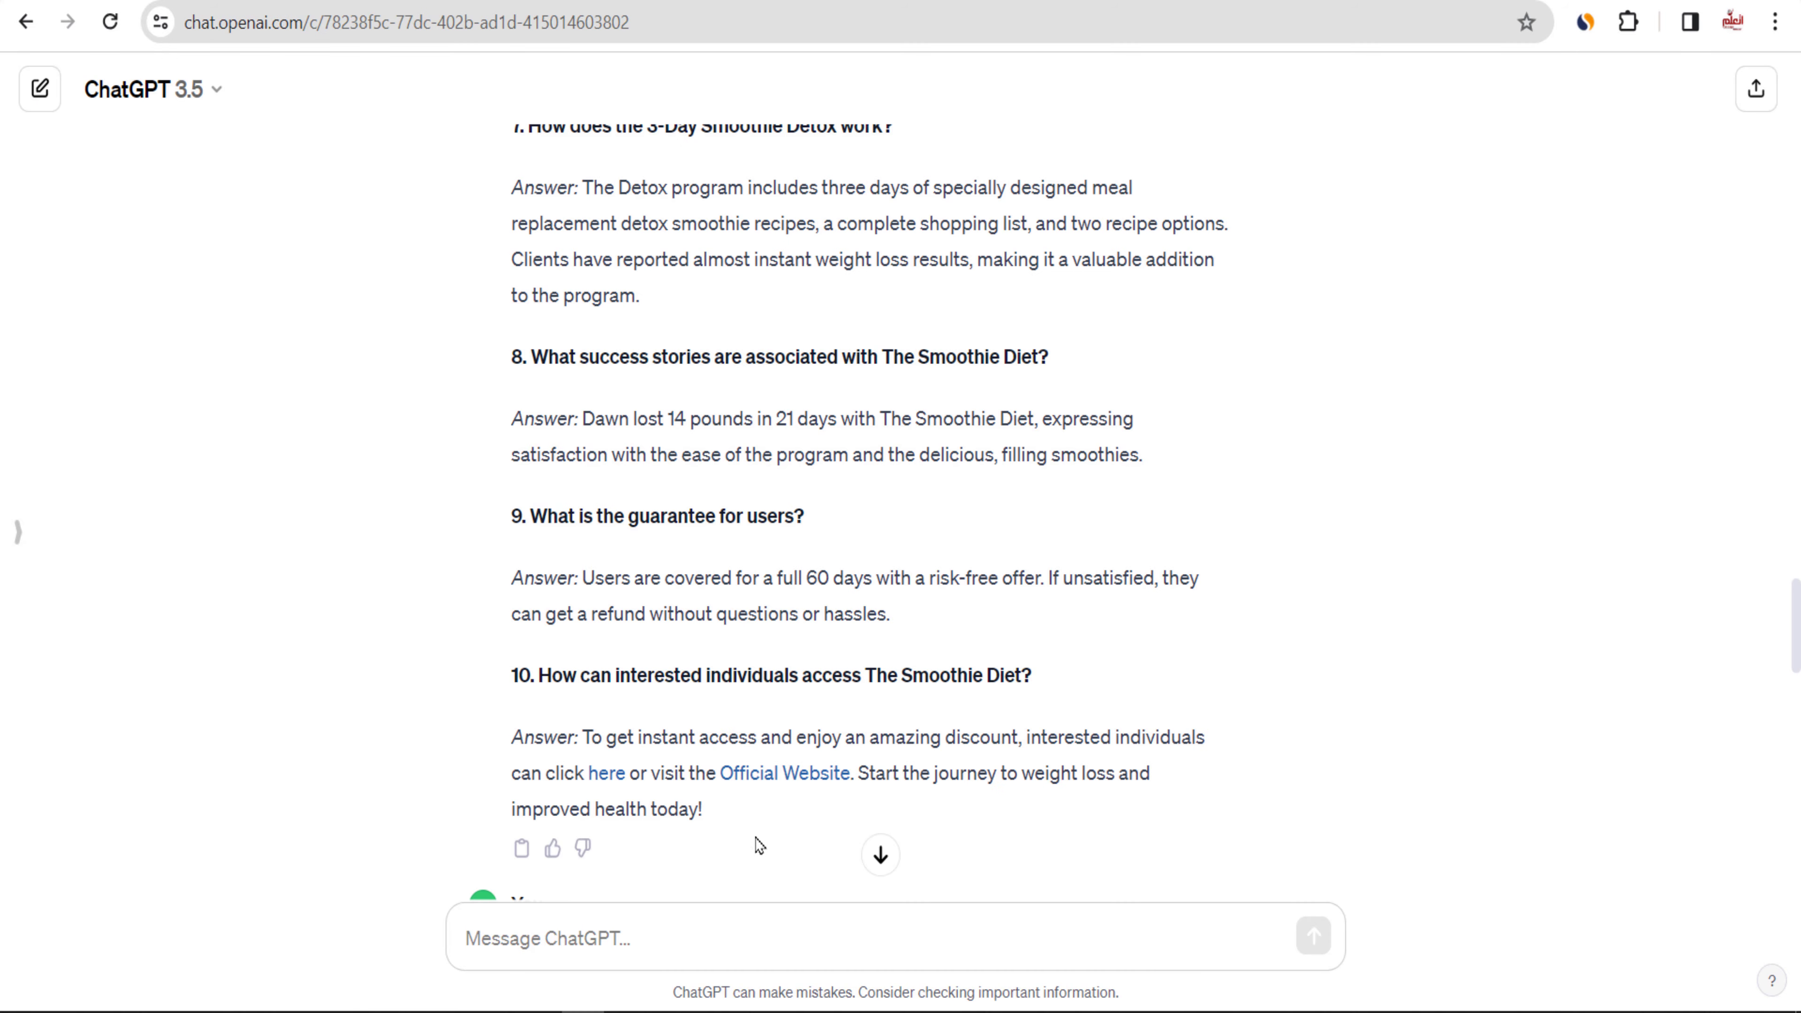
left_click_drag(708, 829, 580, 740)
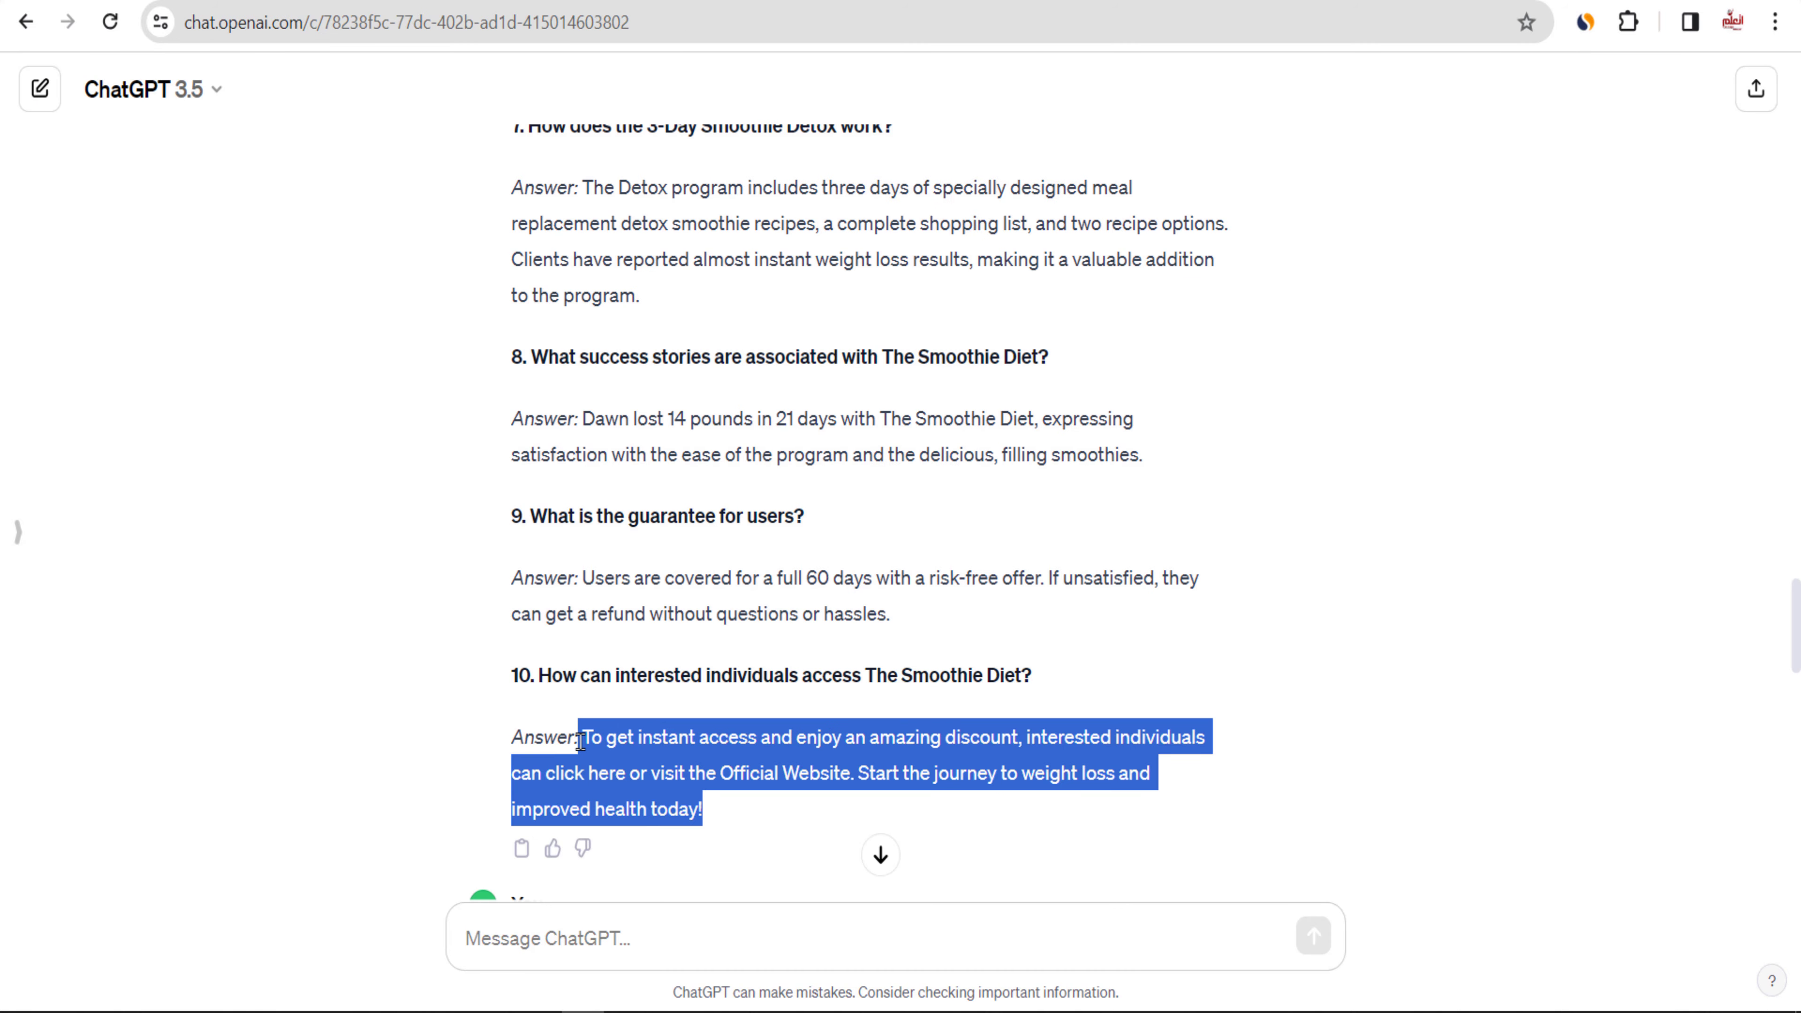
right_click(623, 735)
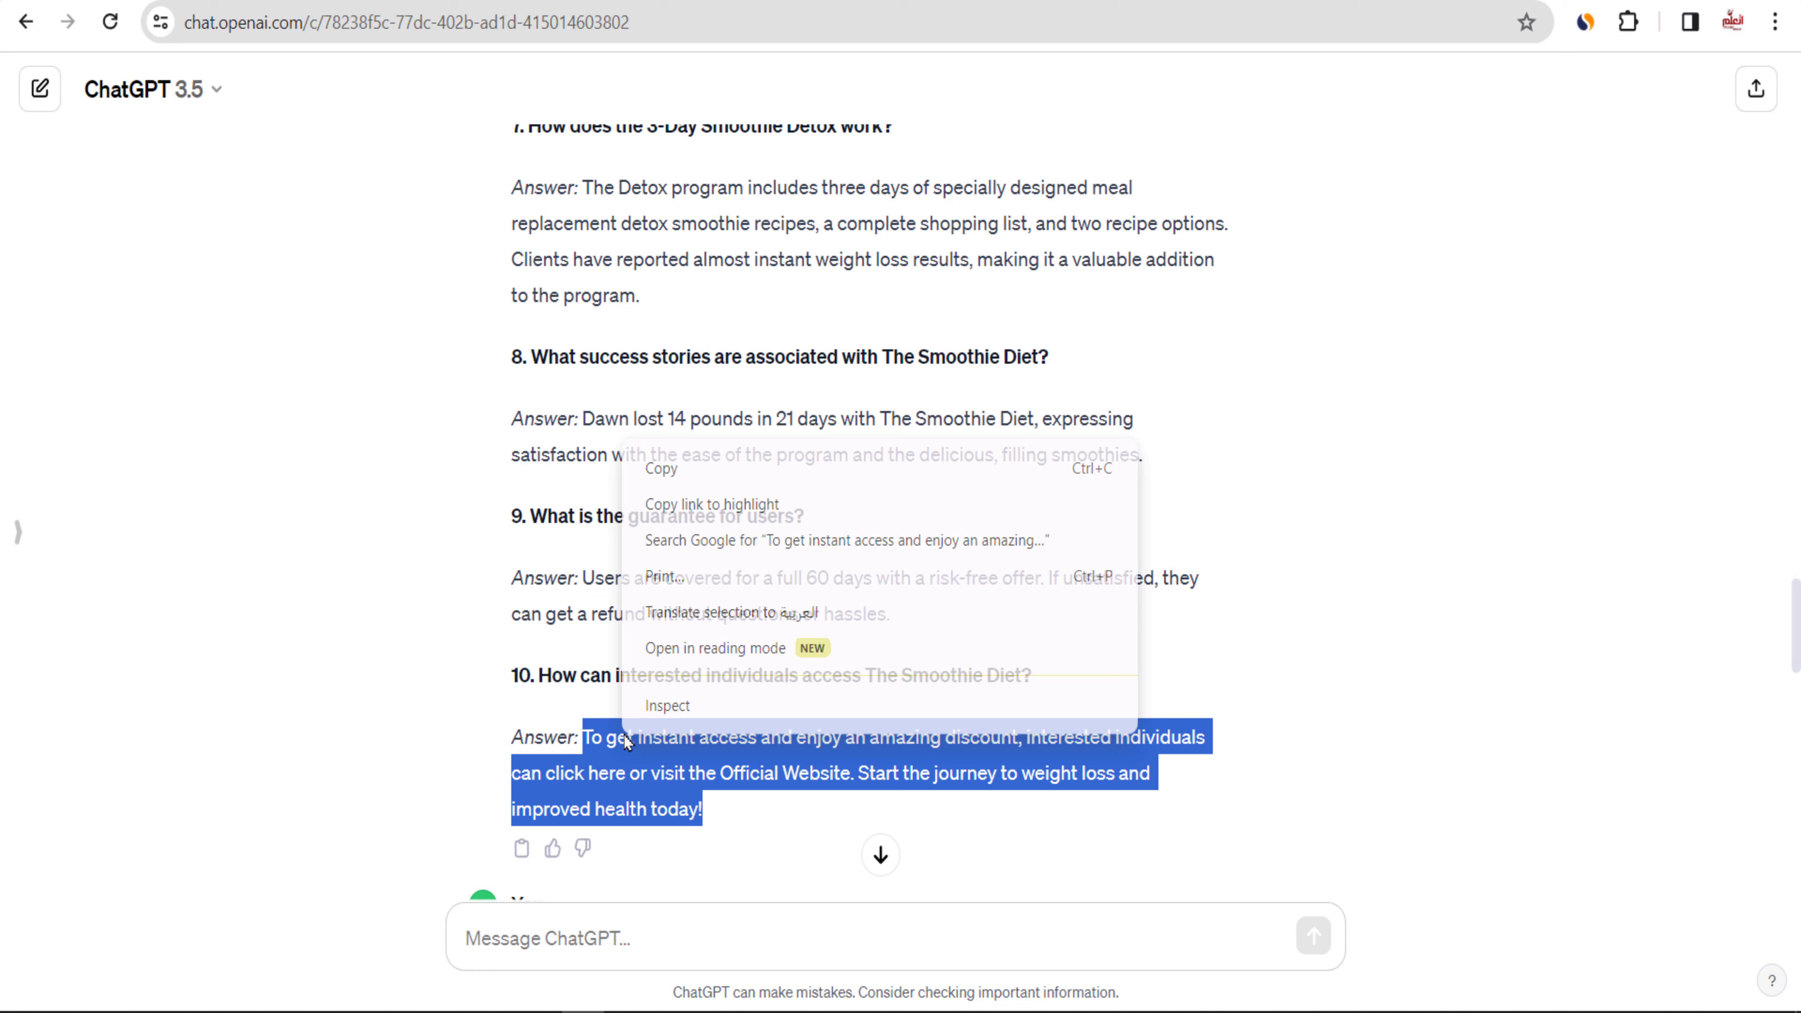
left_click(690, 483)
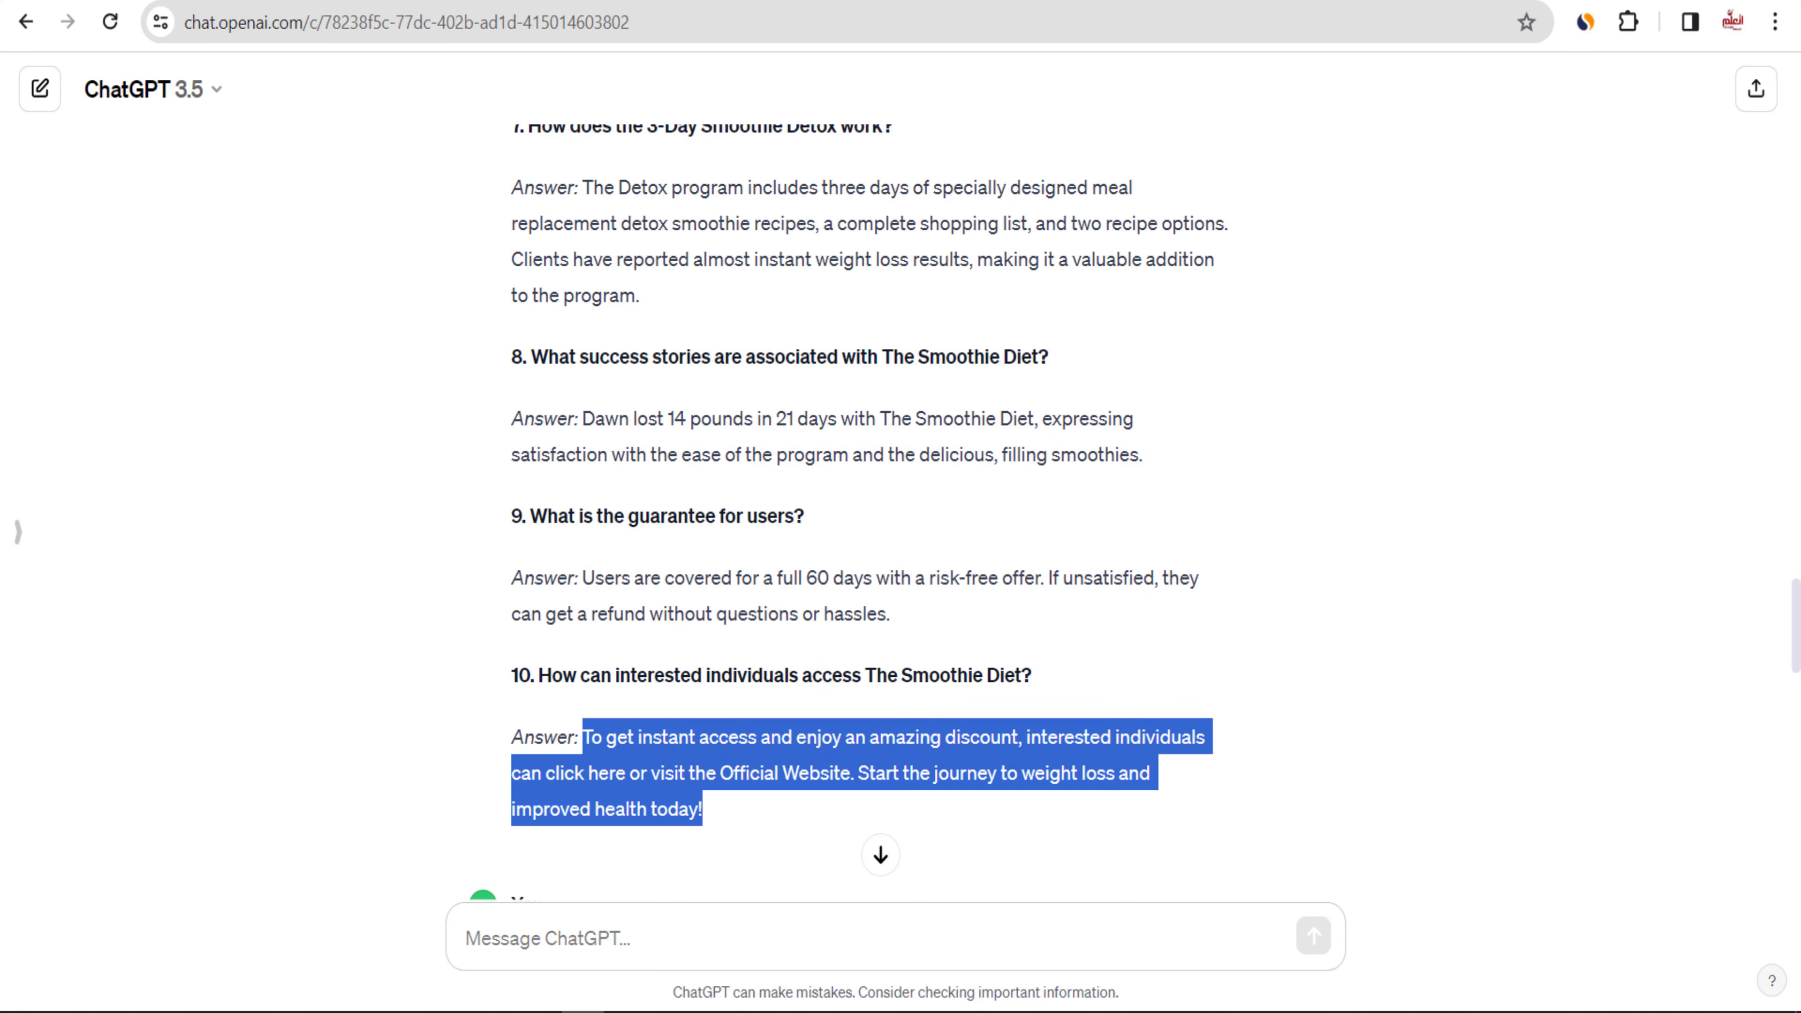
key("ctrl+Tab")
right_click(538, 807)
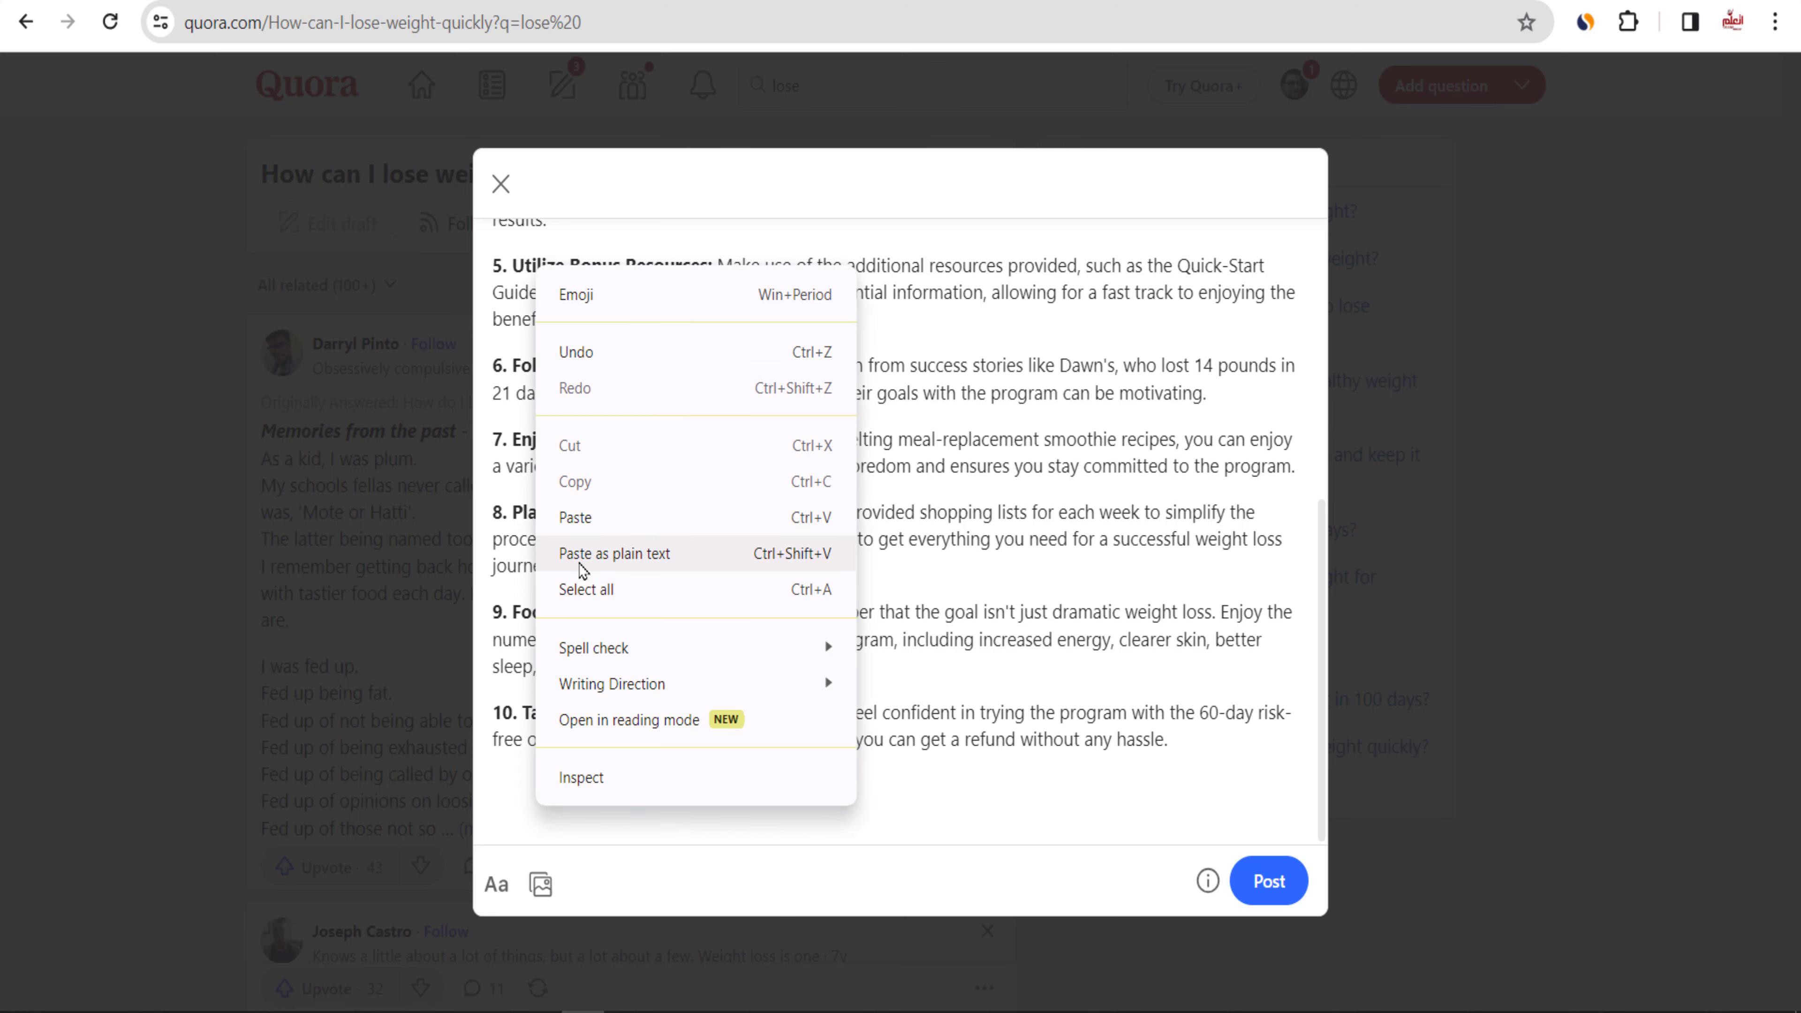
left_click(575, 517)
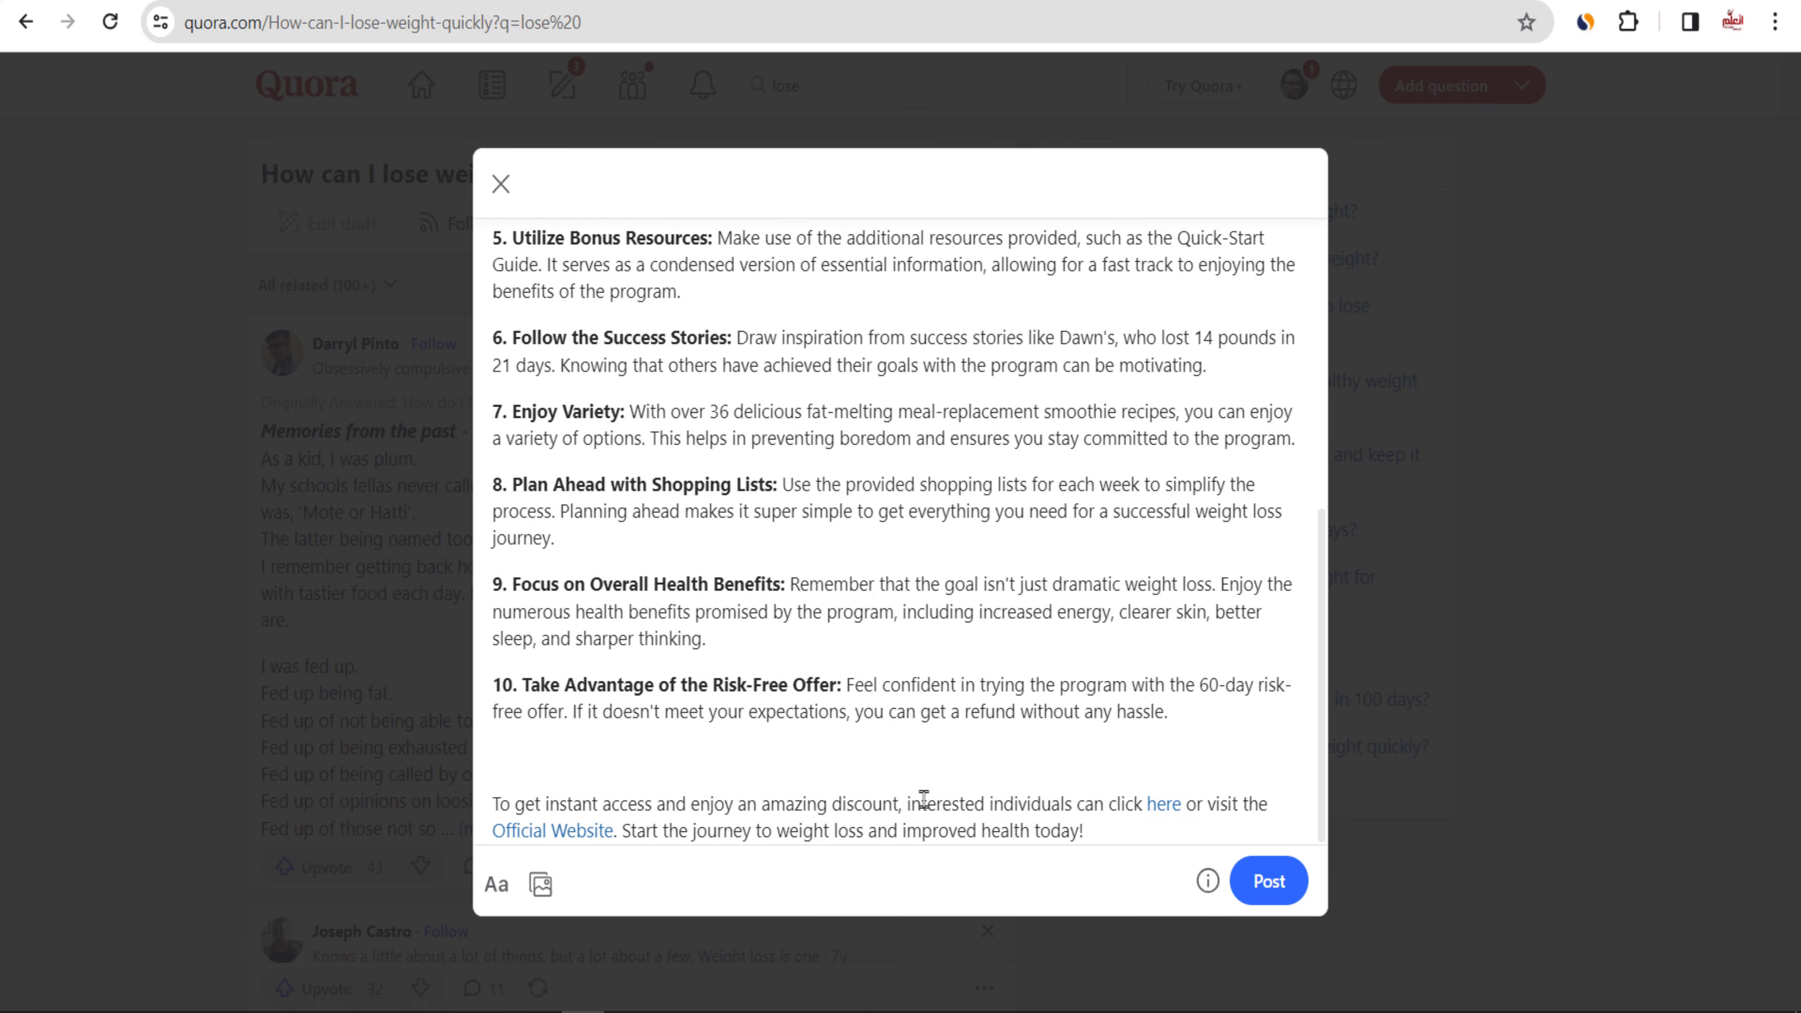
Step: Select the word "here" in the Quora answer's closing line, and copy the review post's permalink from Blogger
left_click(1160, 803)
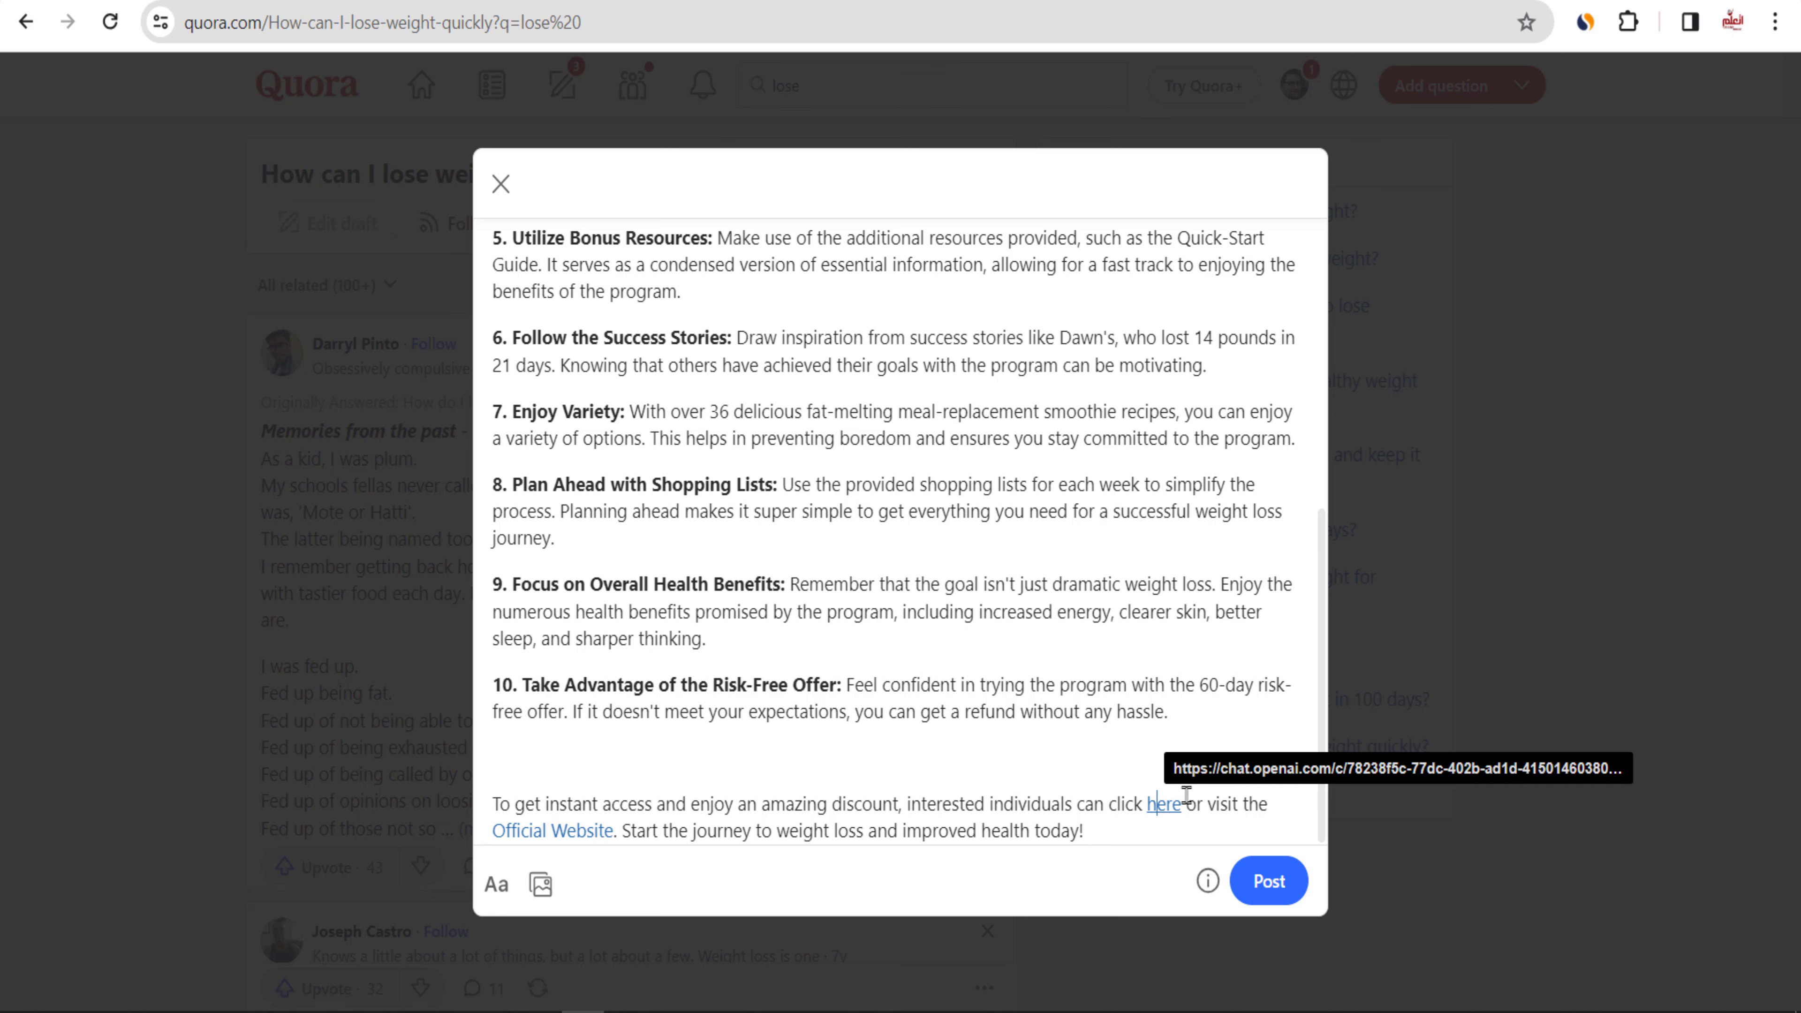
left_click_drag(1179, 804, 1148, 816)
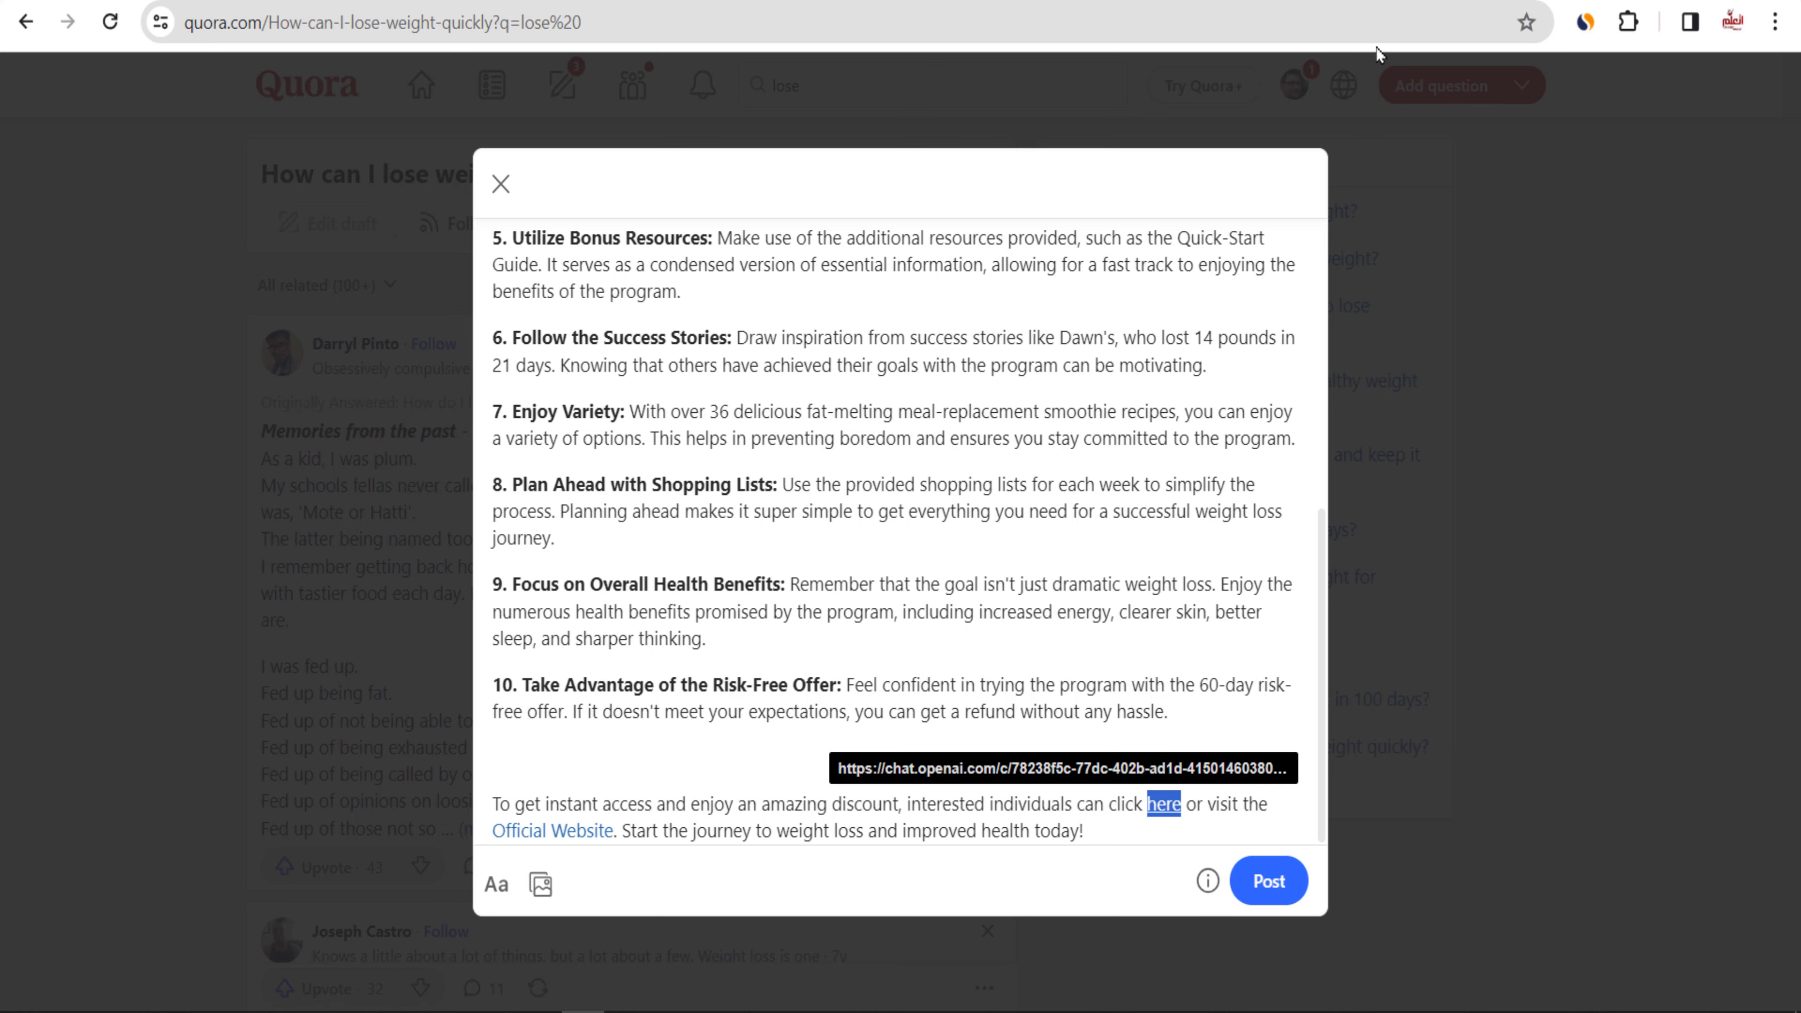
key("ctrl+Tab")
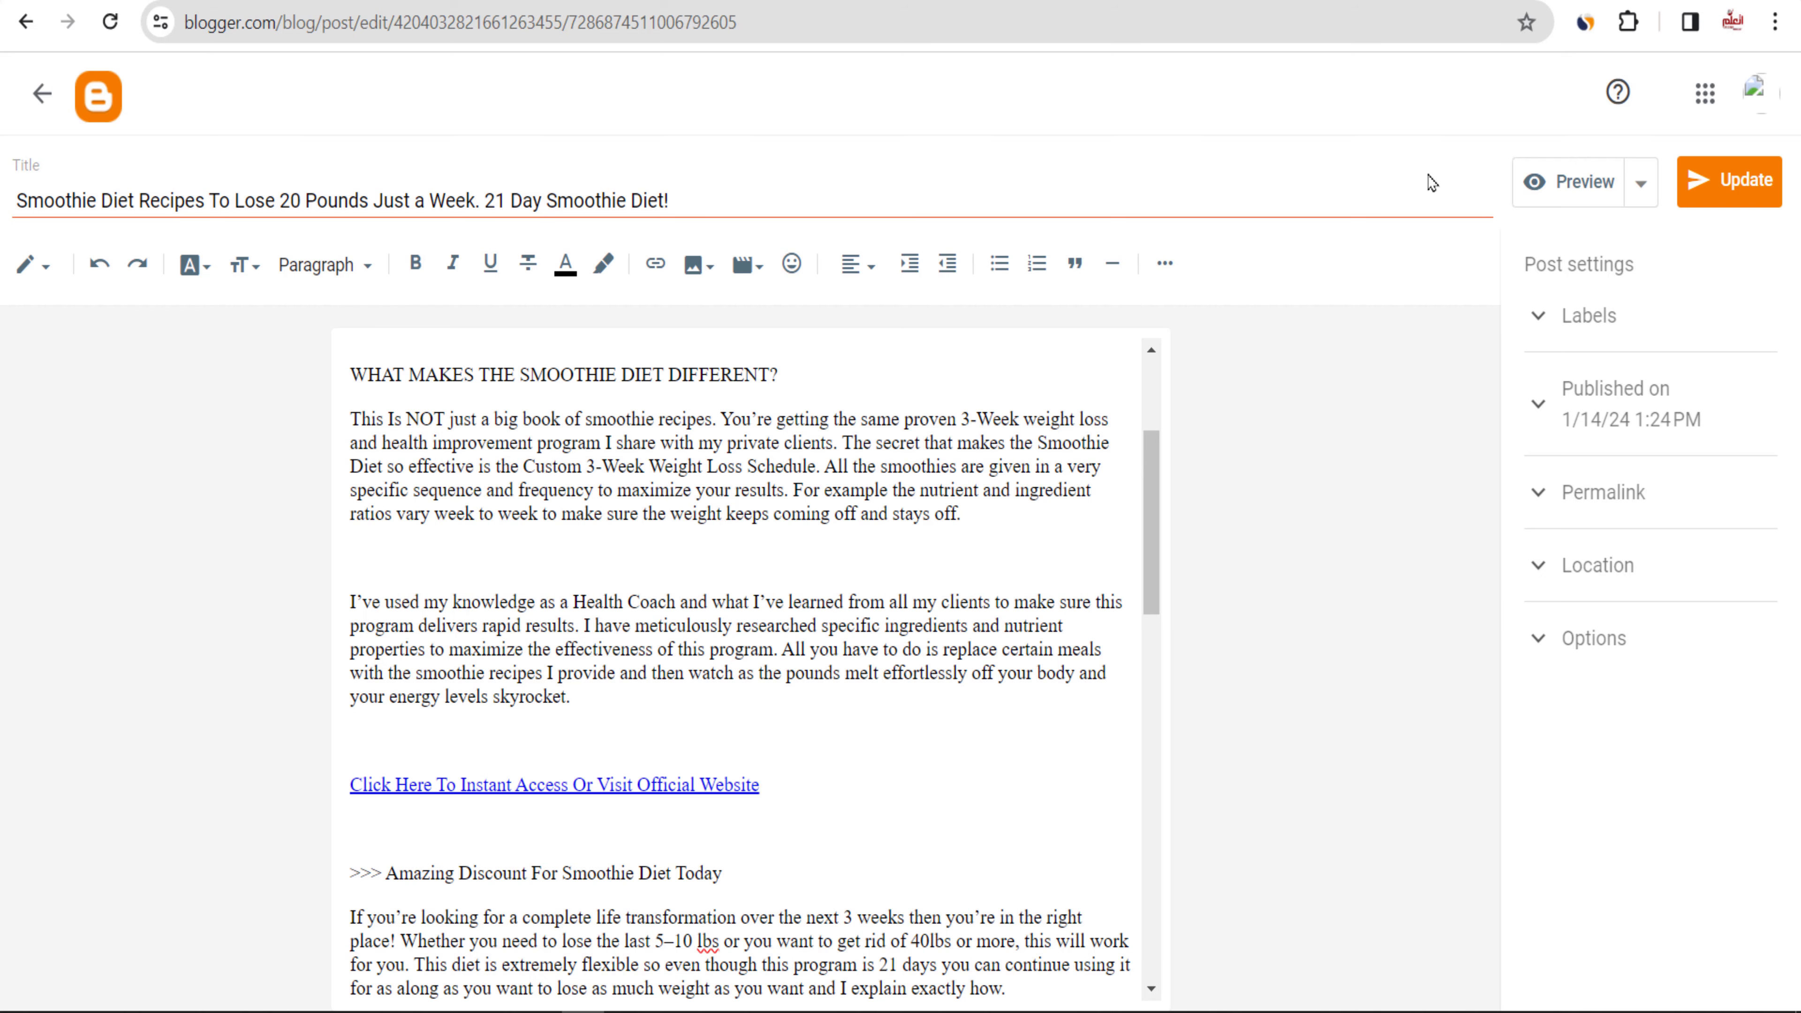
left_click(1554, 497)
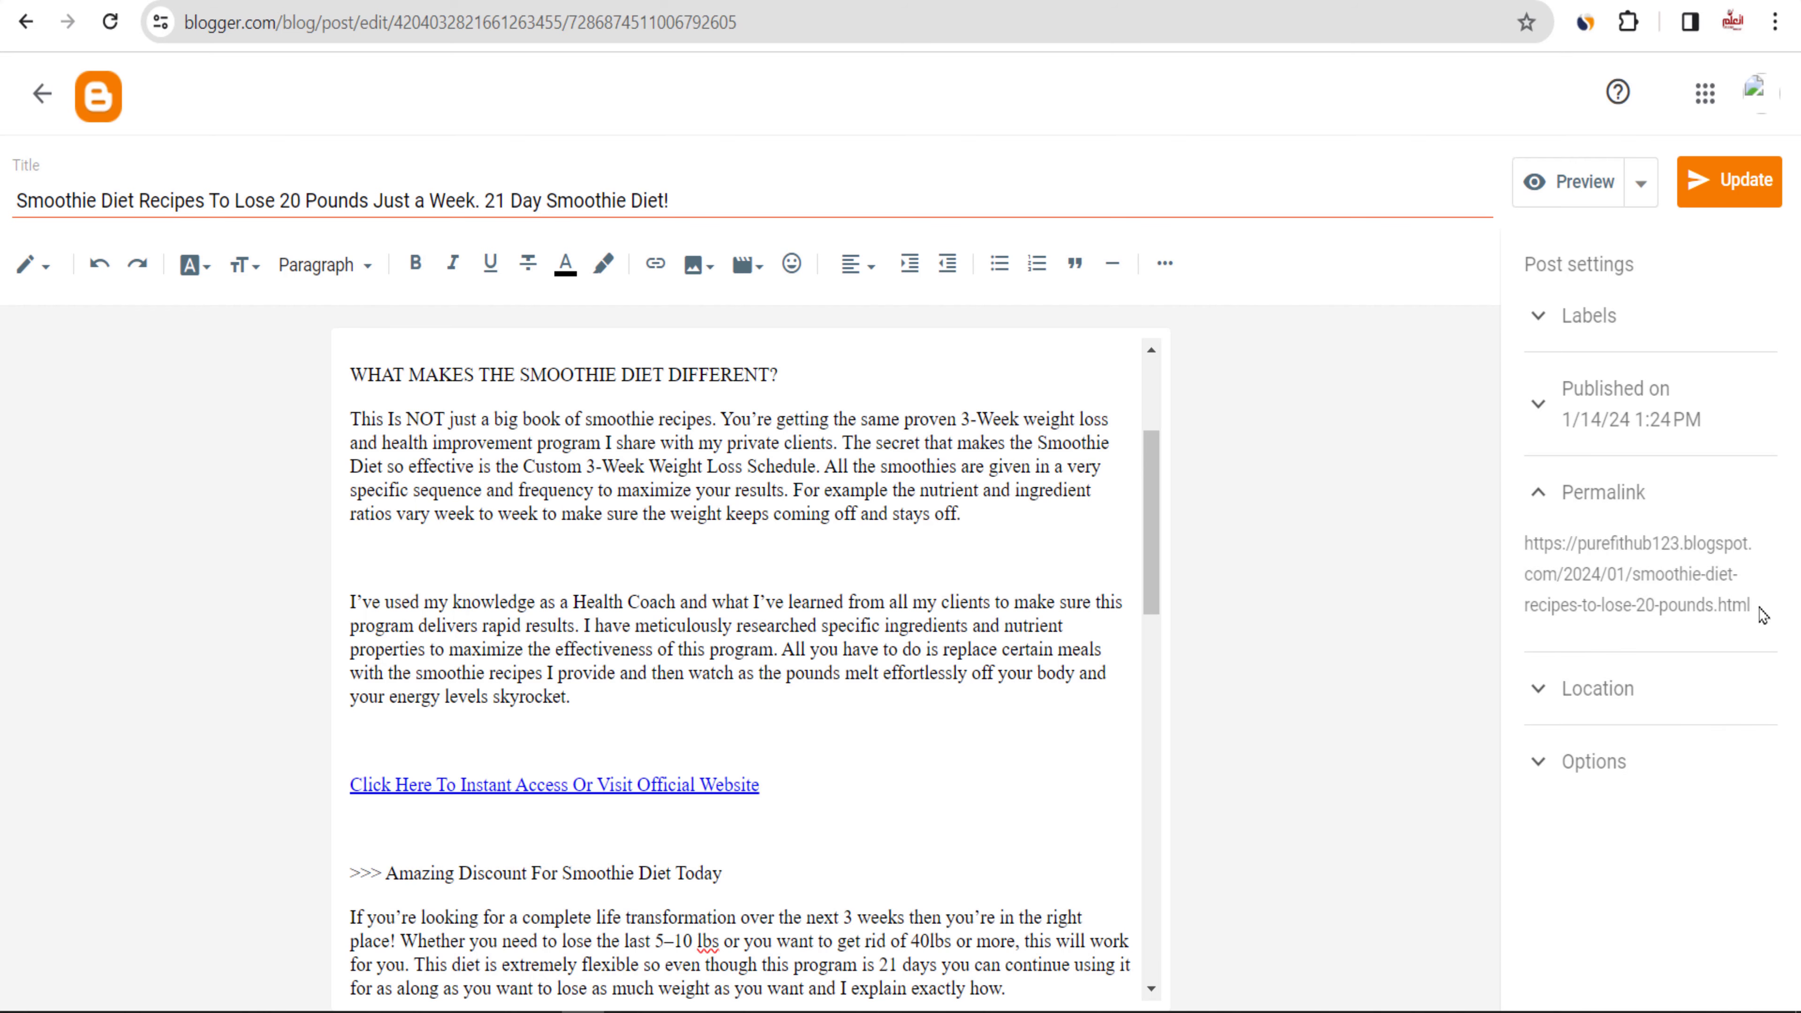
left_click_drag(1764, 614, 1526, 546)
right_click(1543, 542)
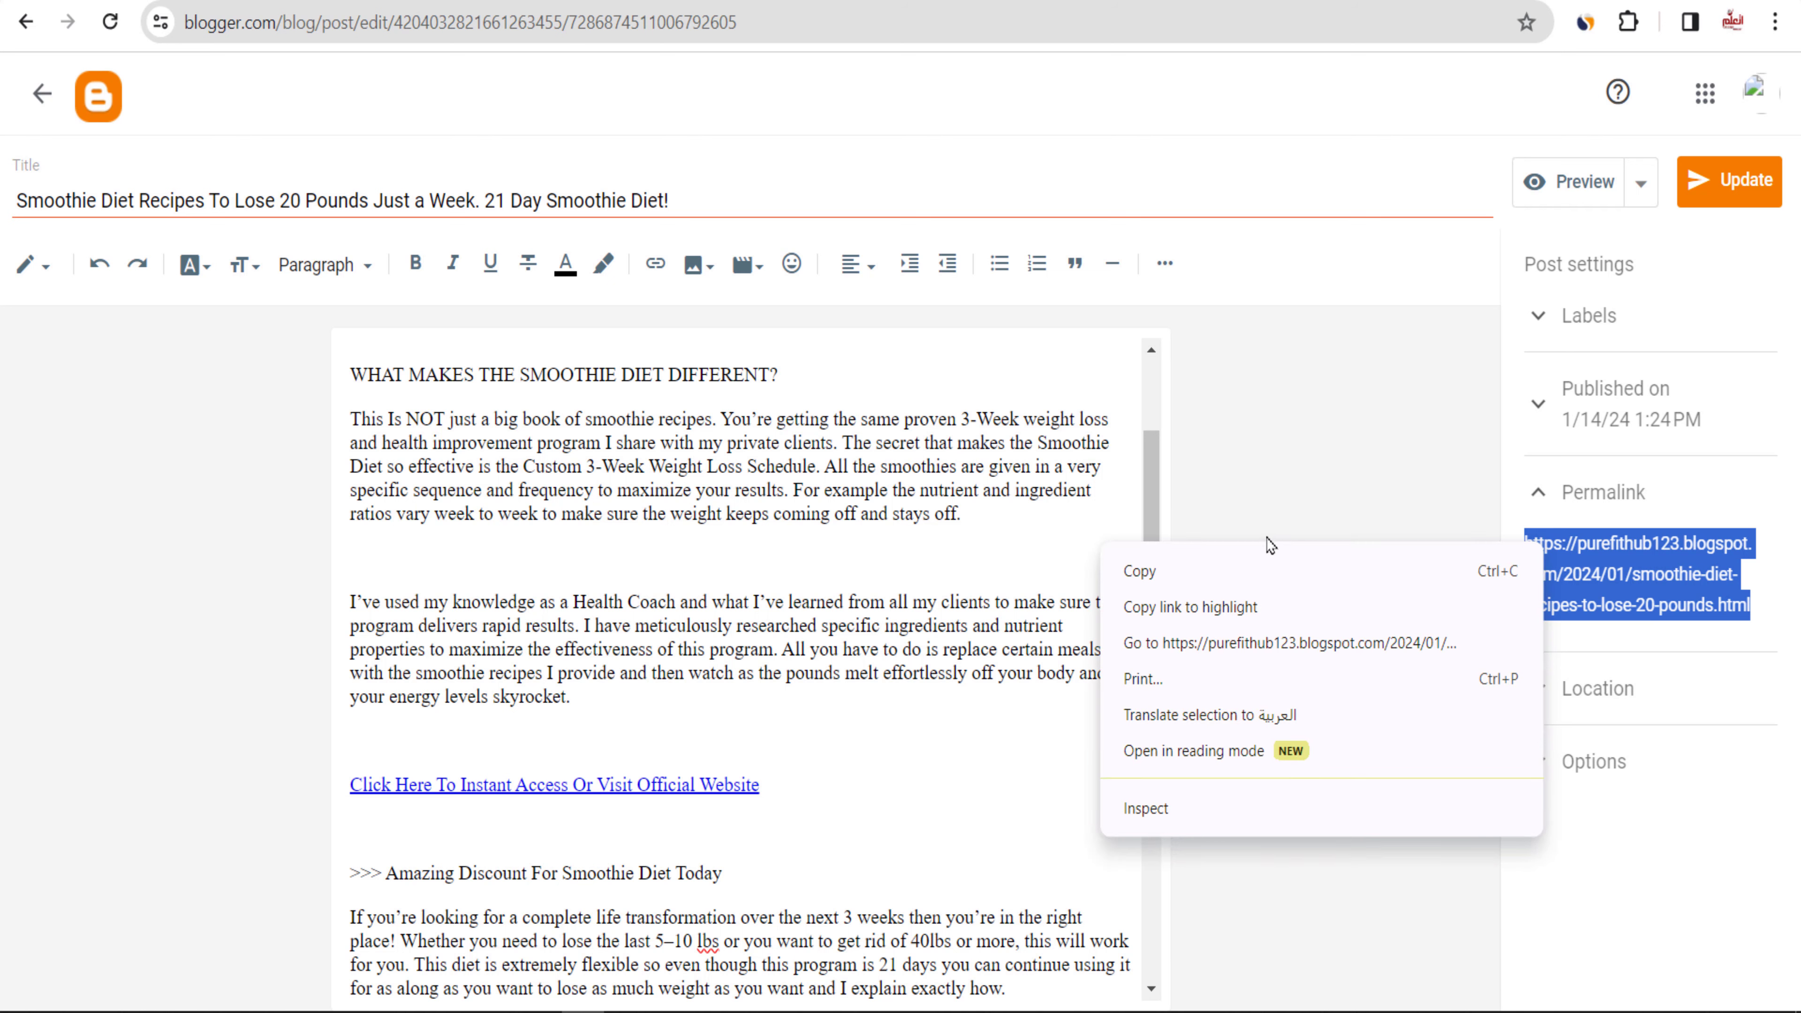
left_click(1244, 569)
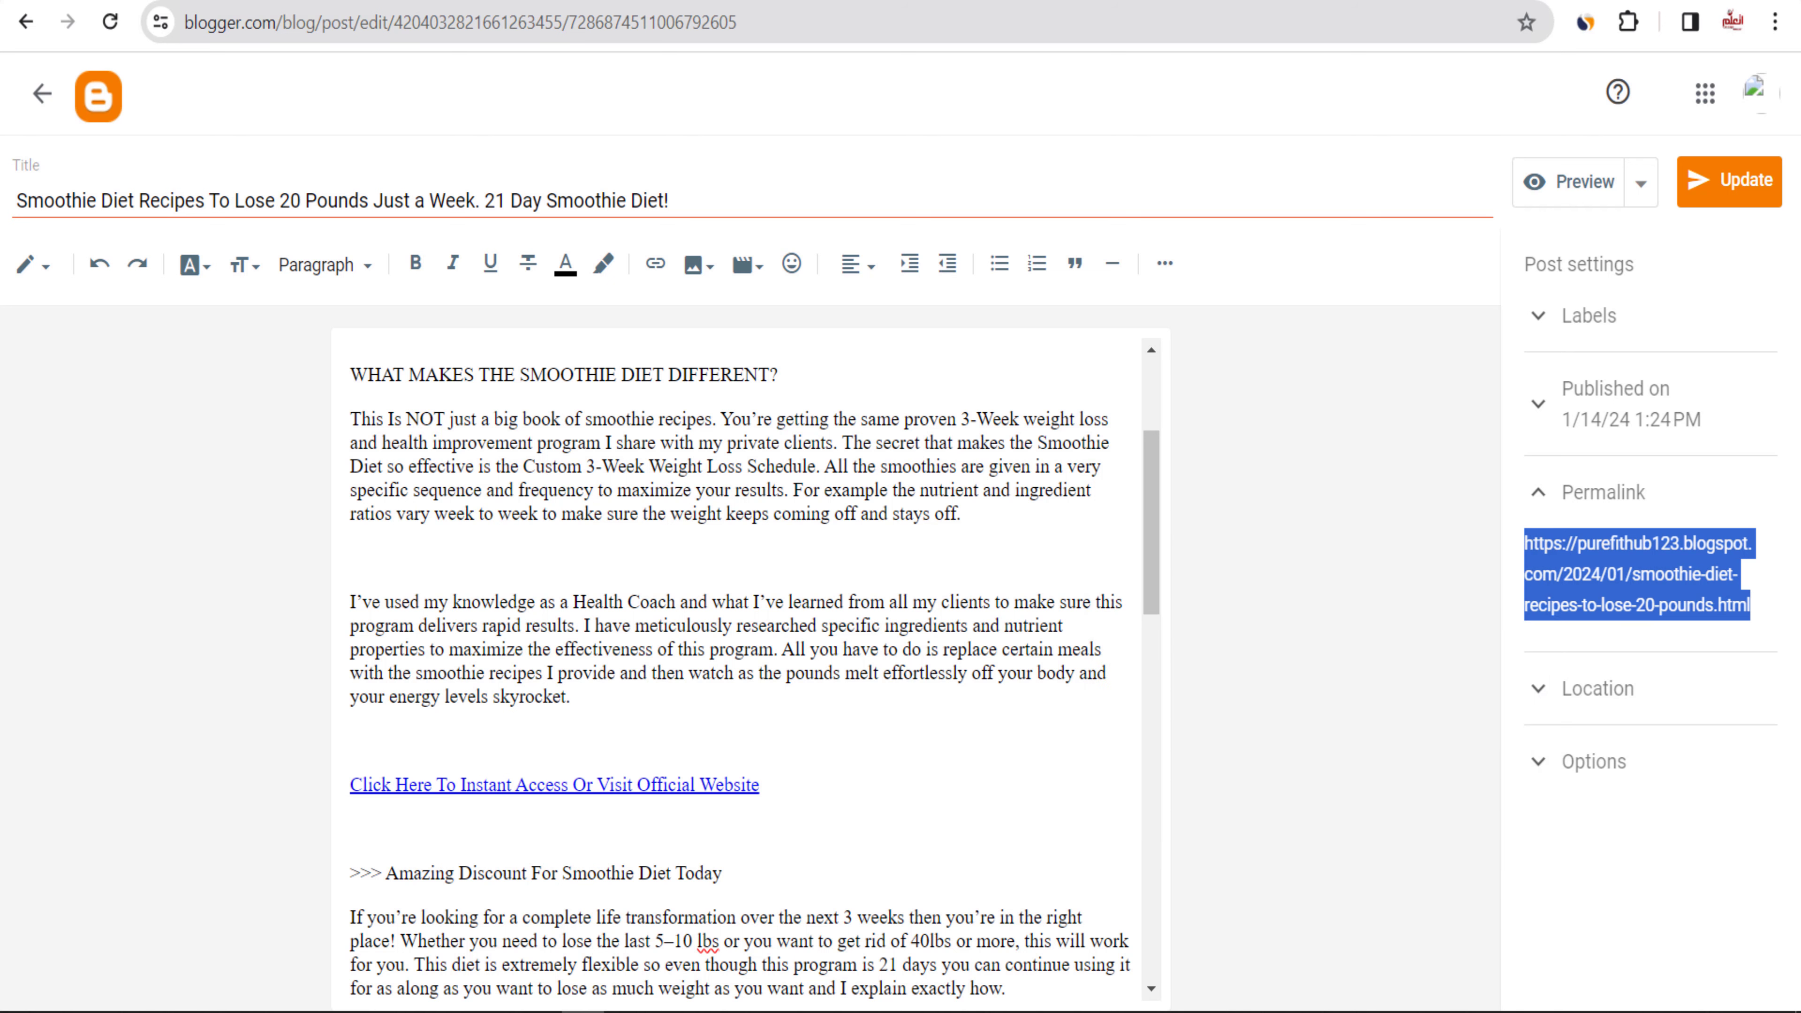
Step: Link the selected word "here" in the Quora answer's closing line to the copied permalink of the Blogger review post
key("ctrl+Tab")
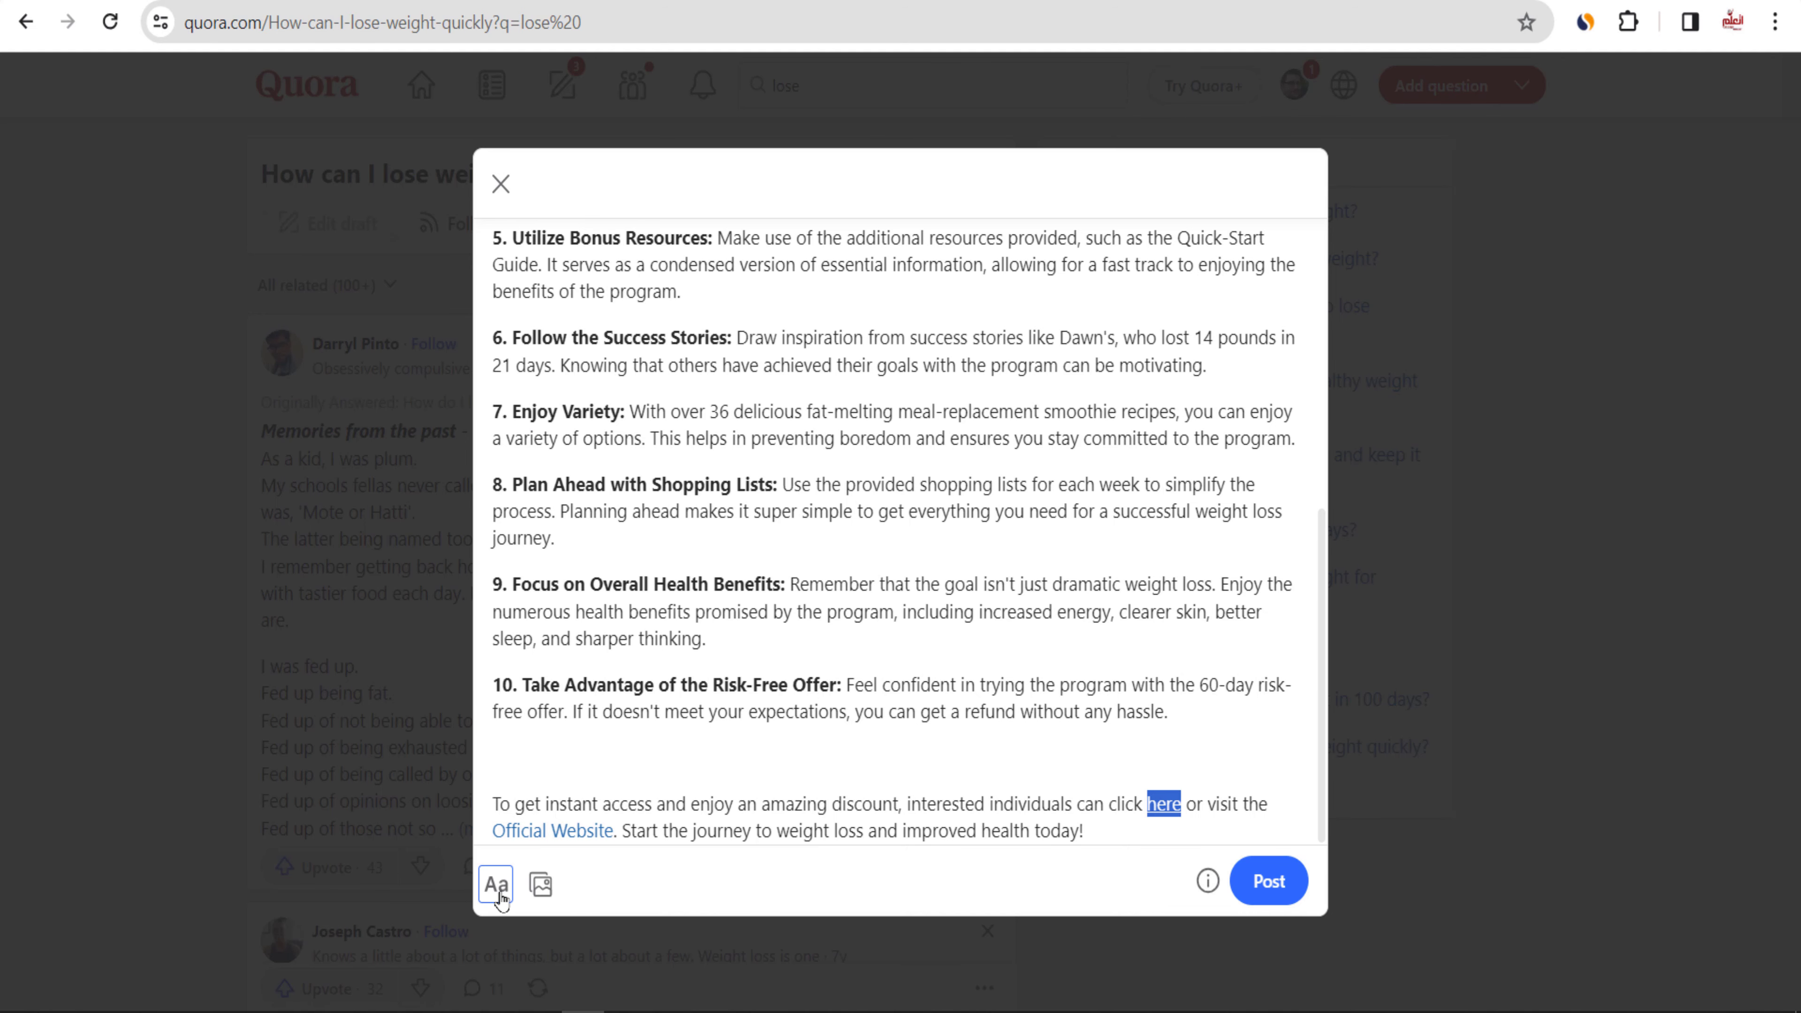
left_click(497, 884)
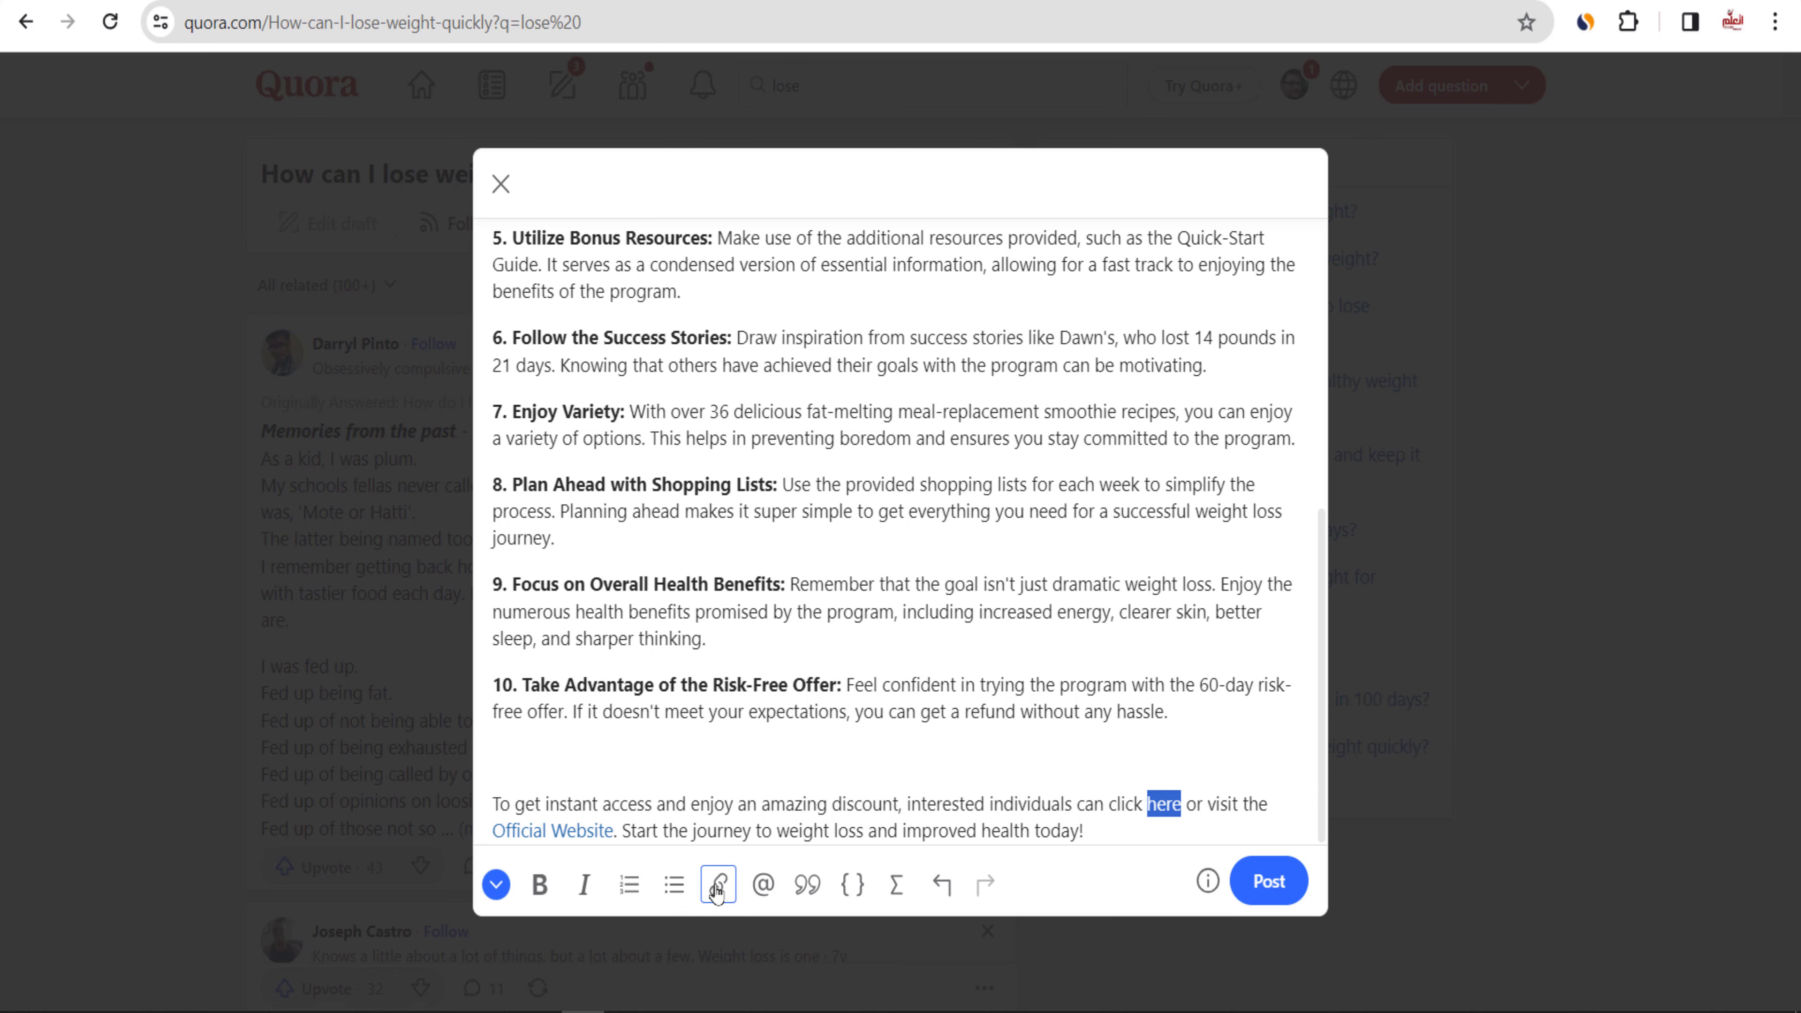
left_click(718, 887)
right_click(791, 890)
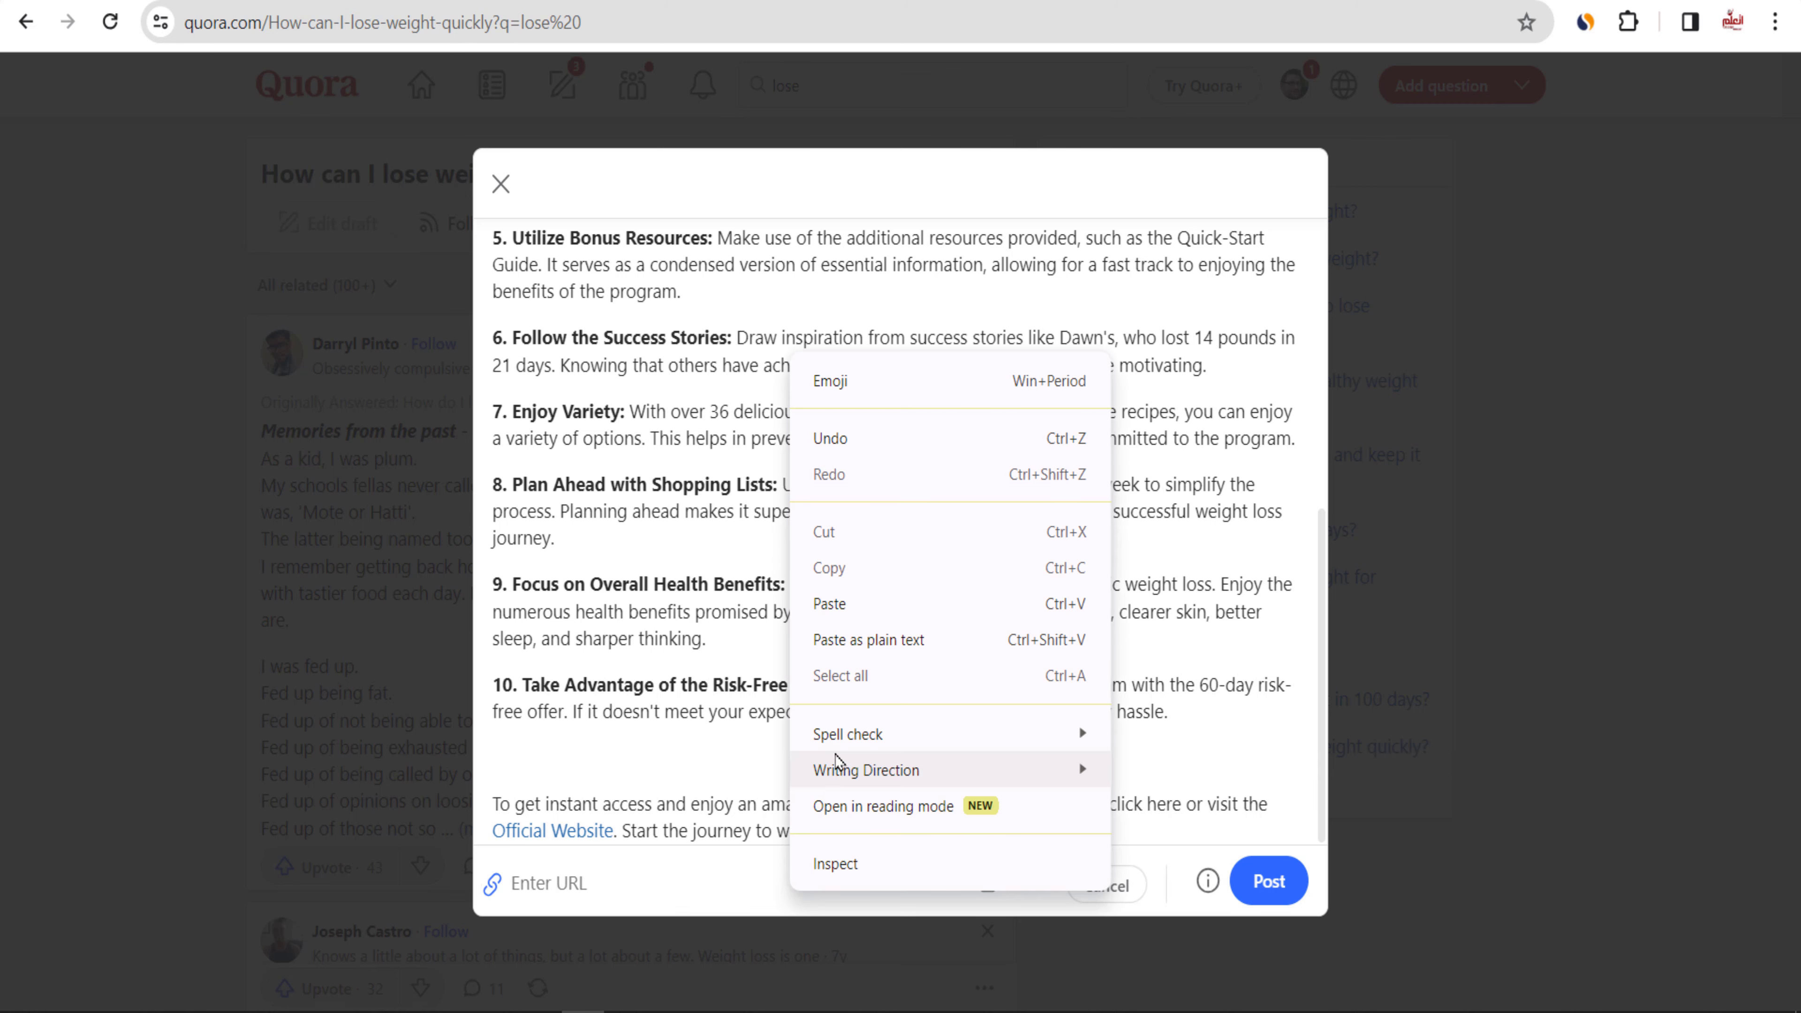
left_click(859, 605)
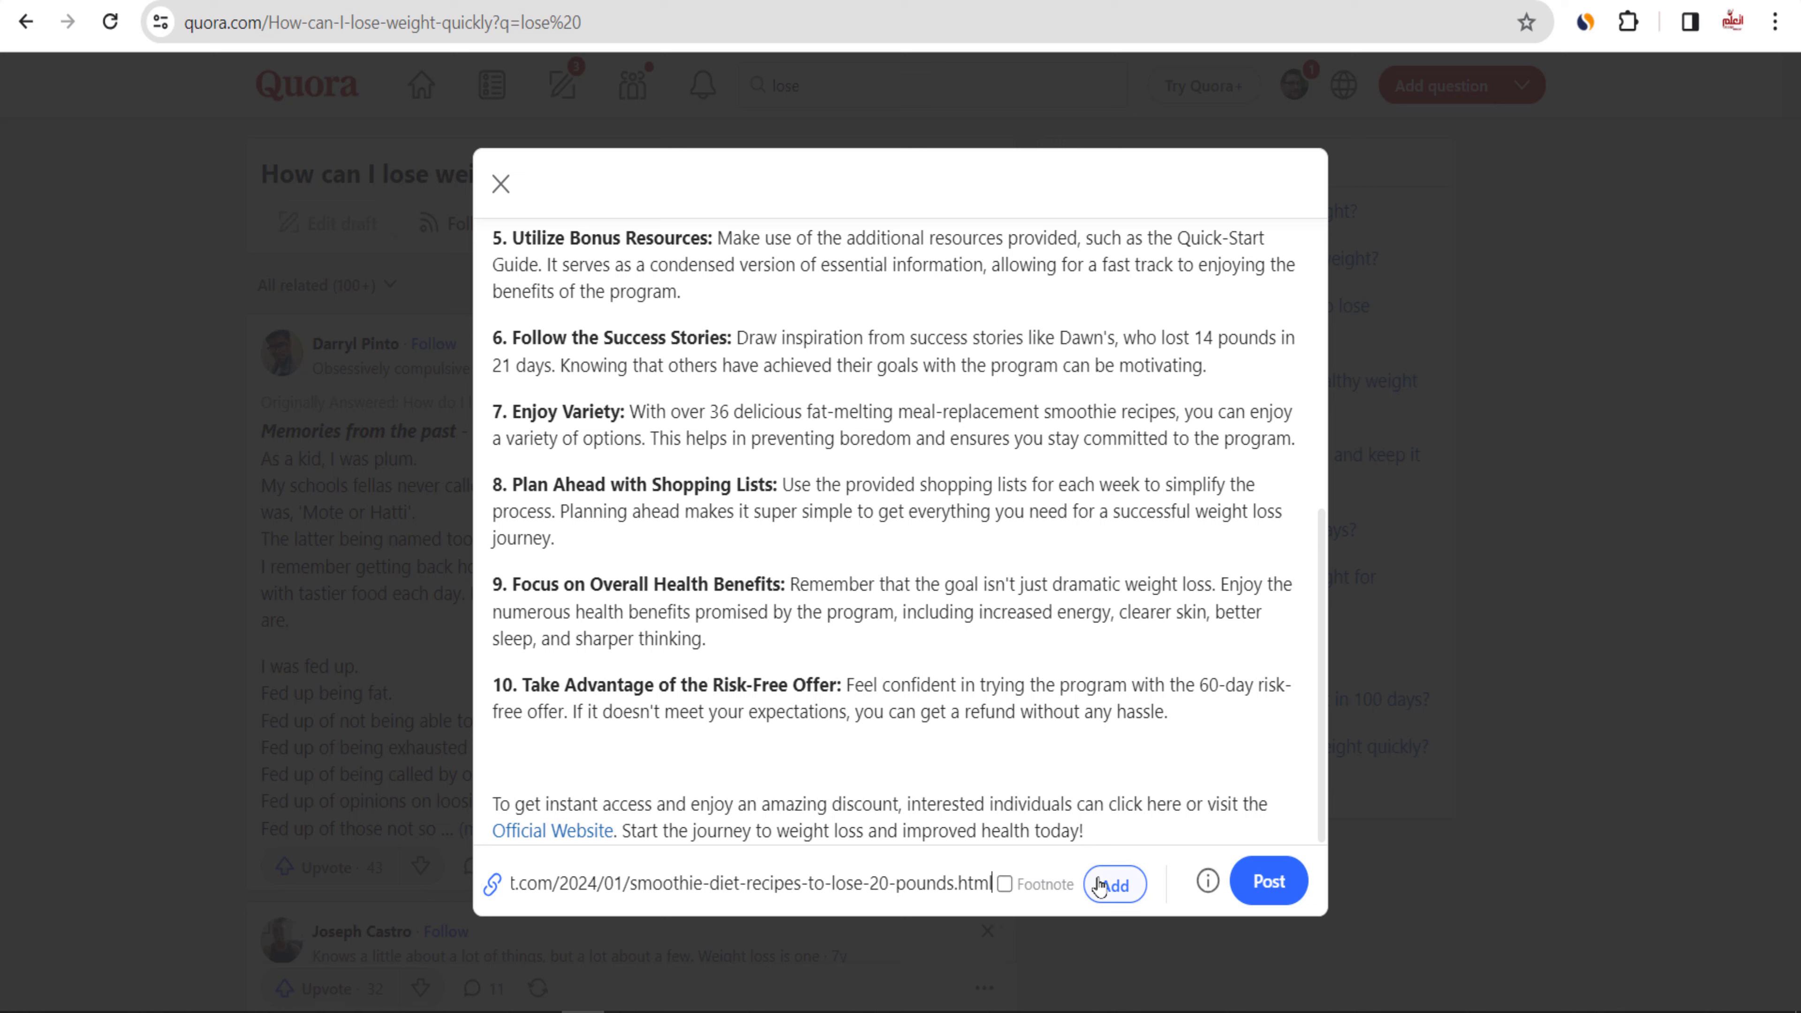
left_click(1109, 885)
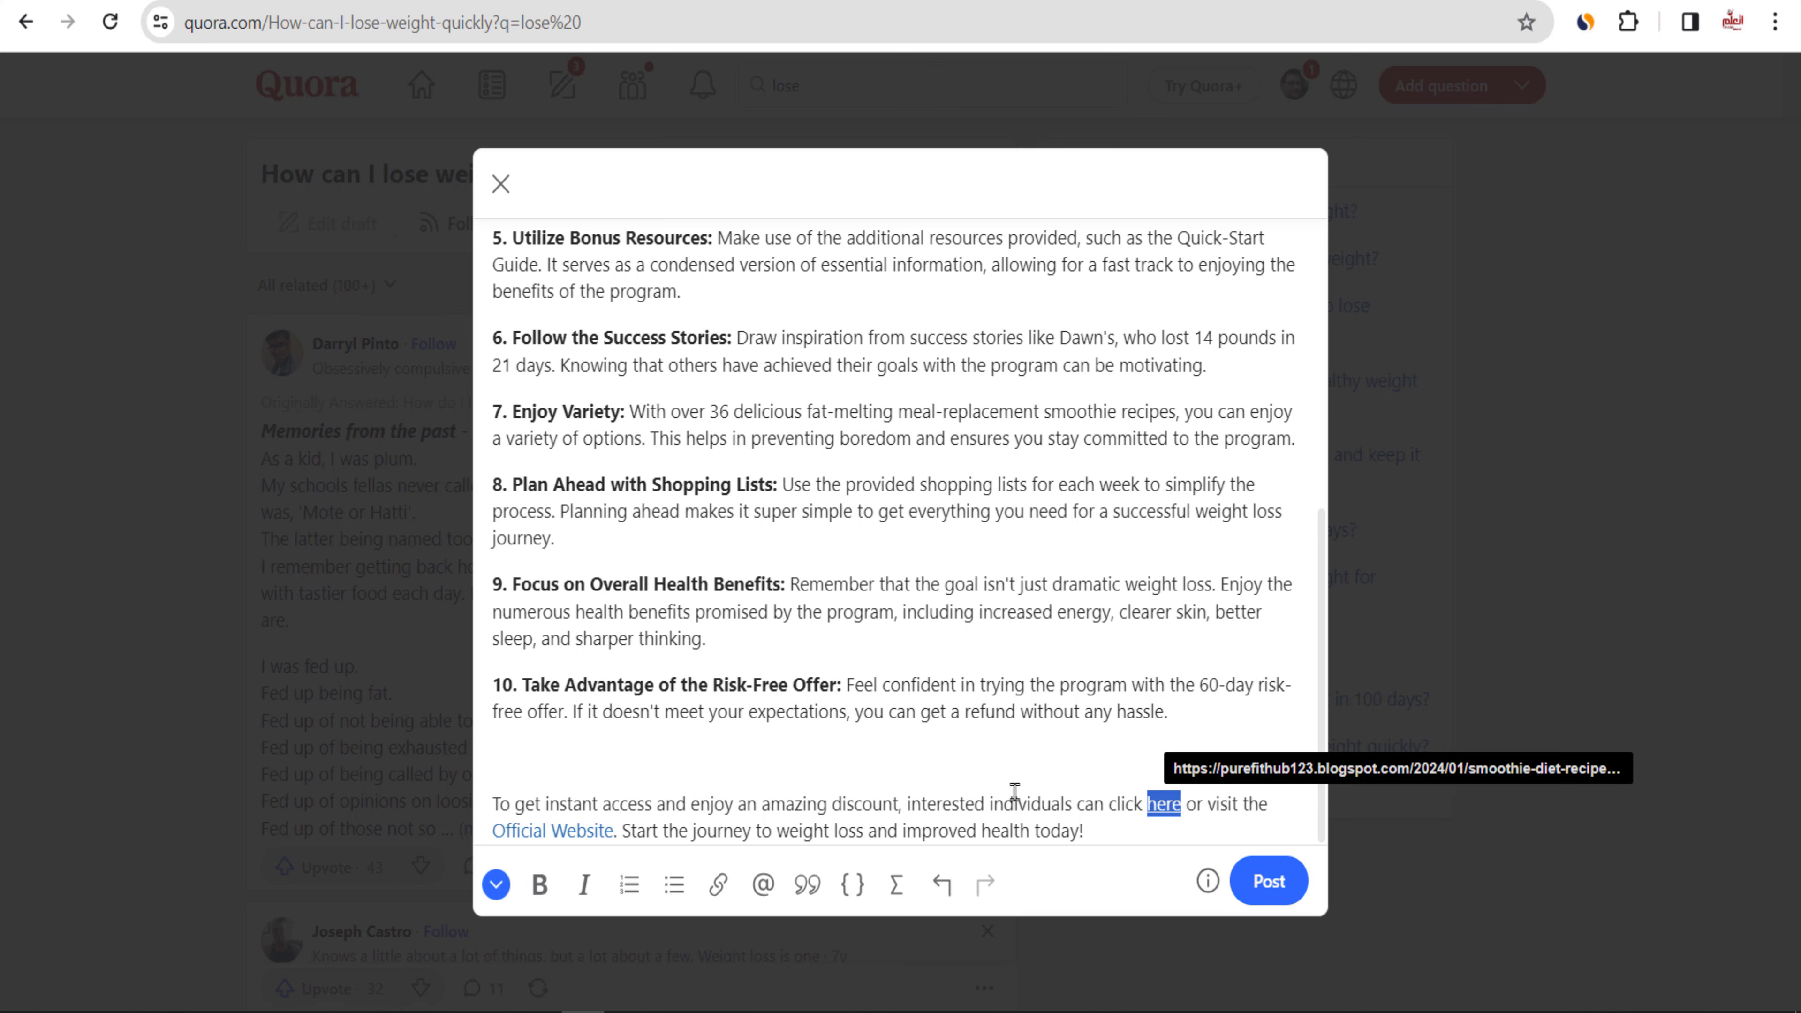
Step: Replace the link on "Official Website" with the review post's permalink and publish the Quora answer with the "Knows Arabic" credential
left_click_drag(615, 831, 493, 831)
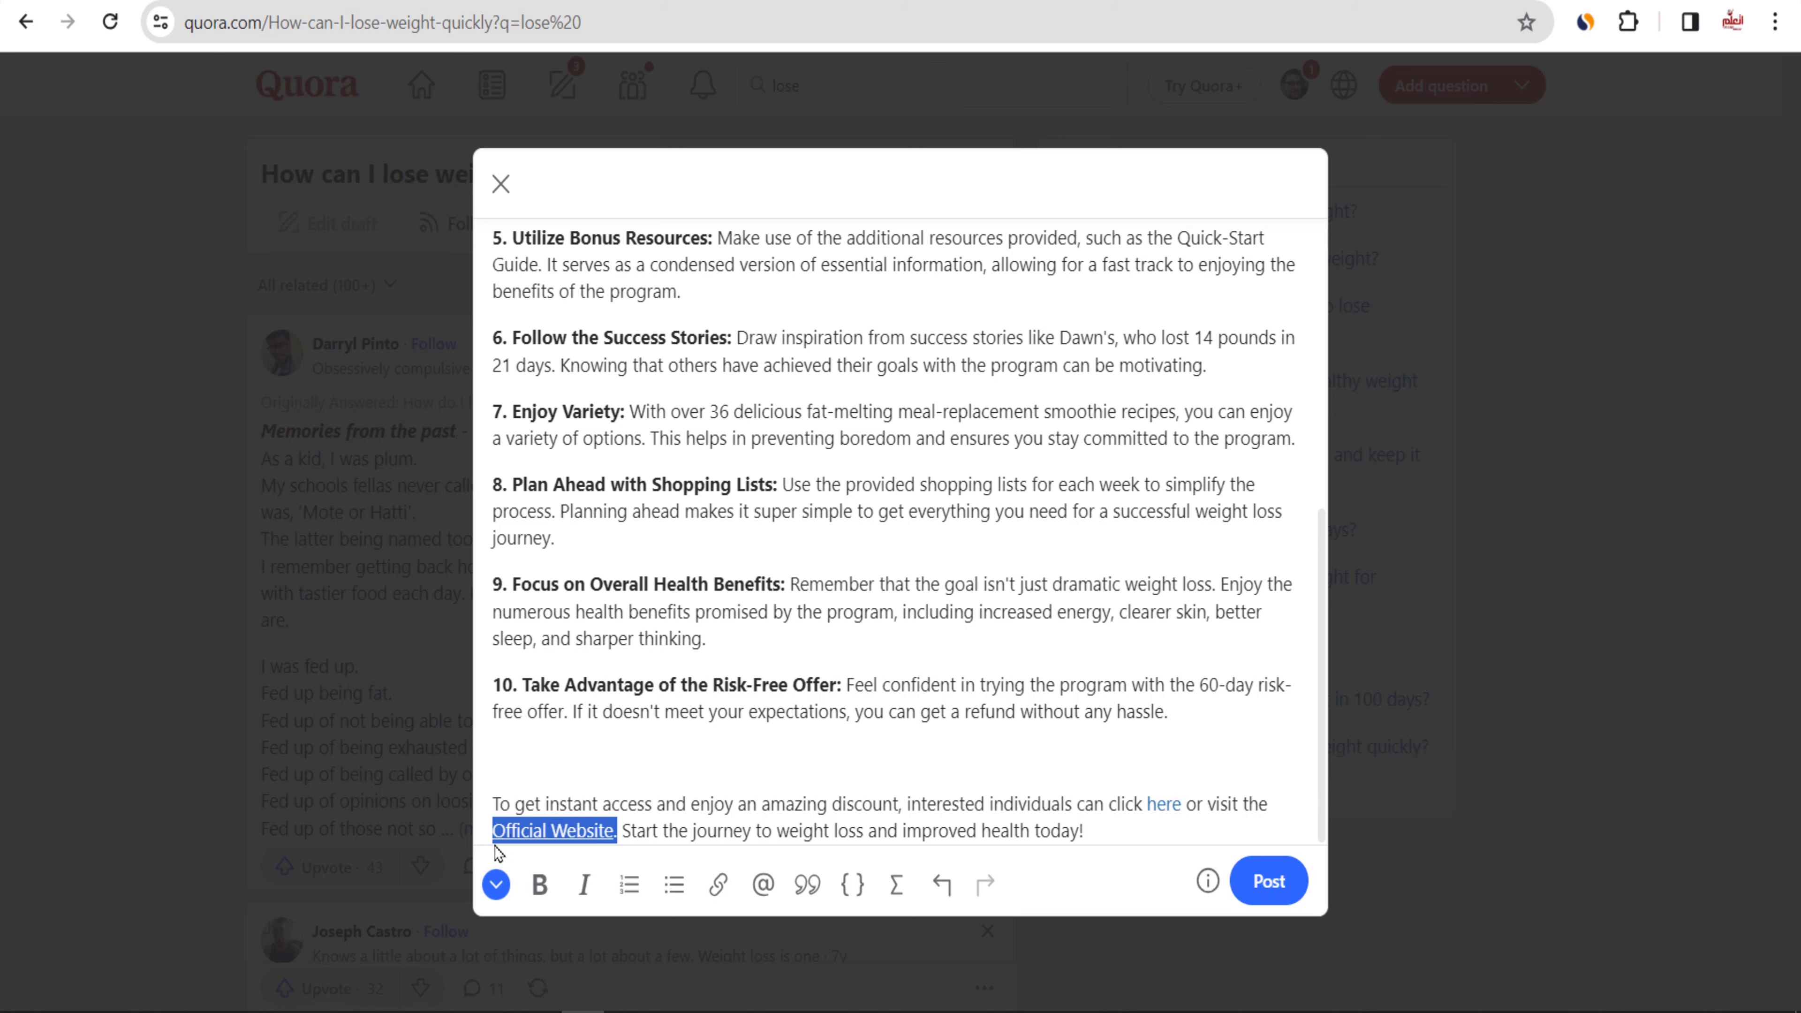
left_click(718, 885)
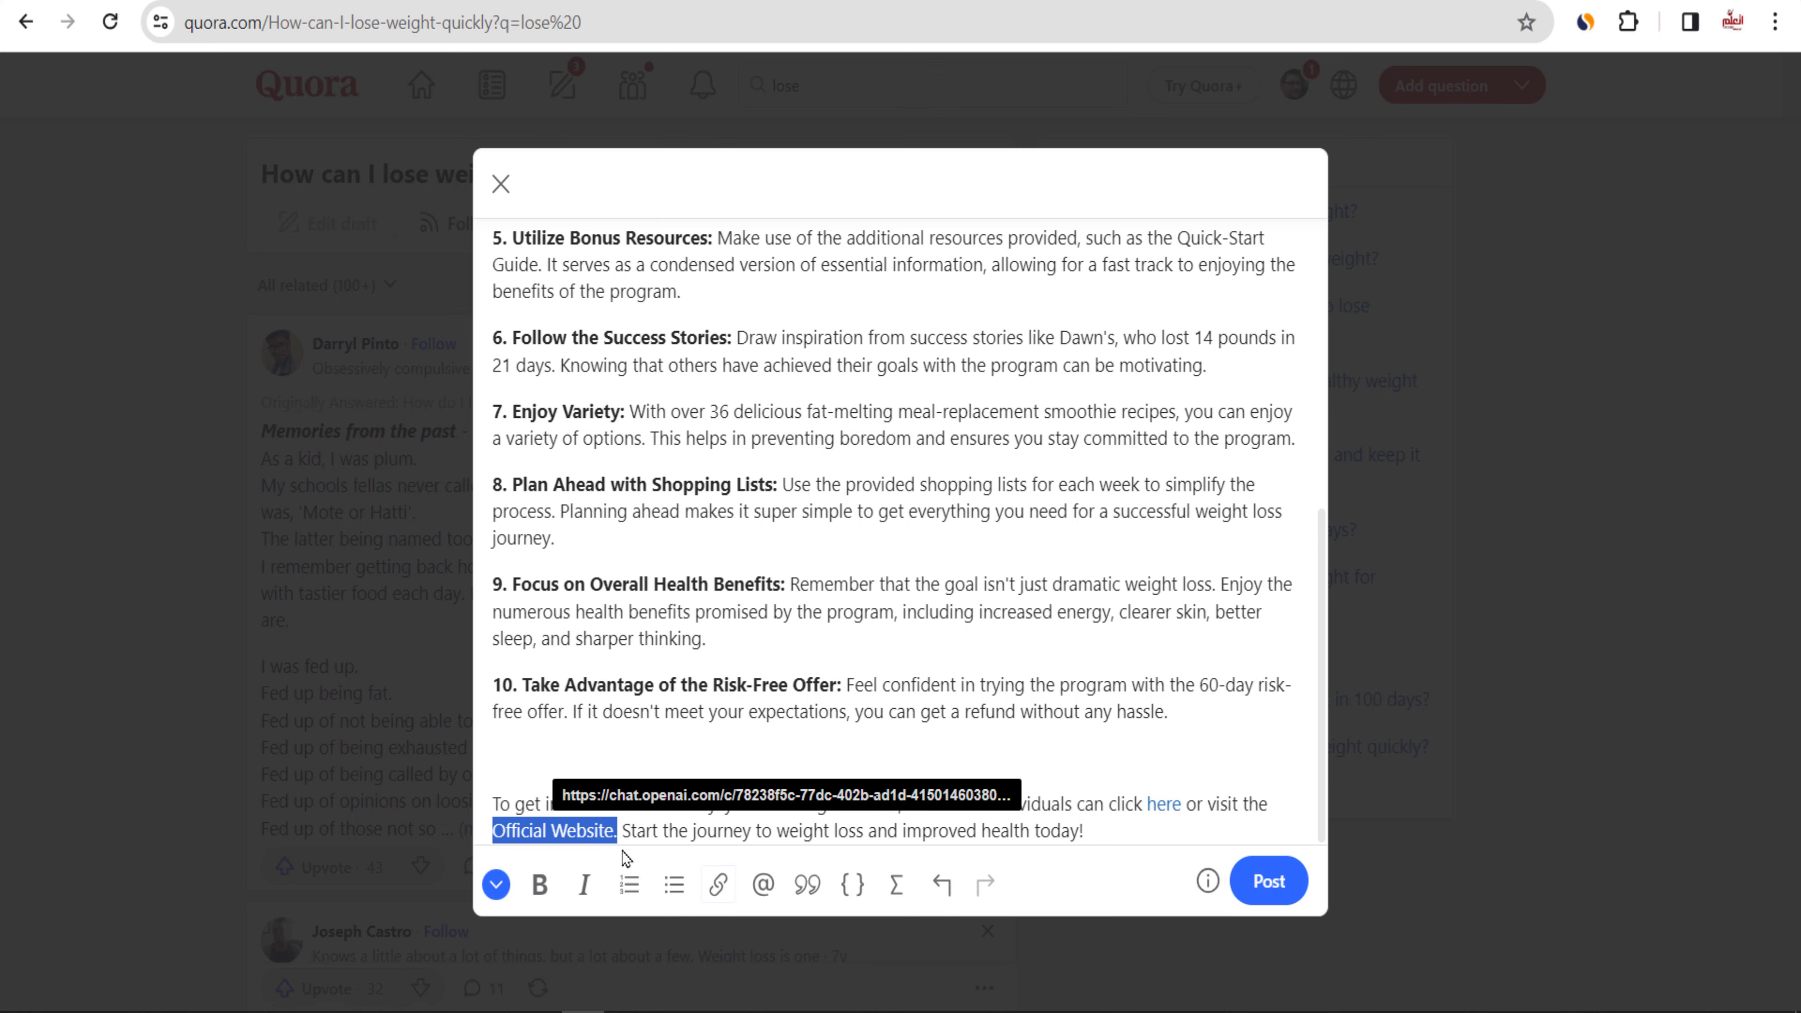
left_click(720, 885)
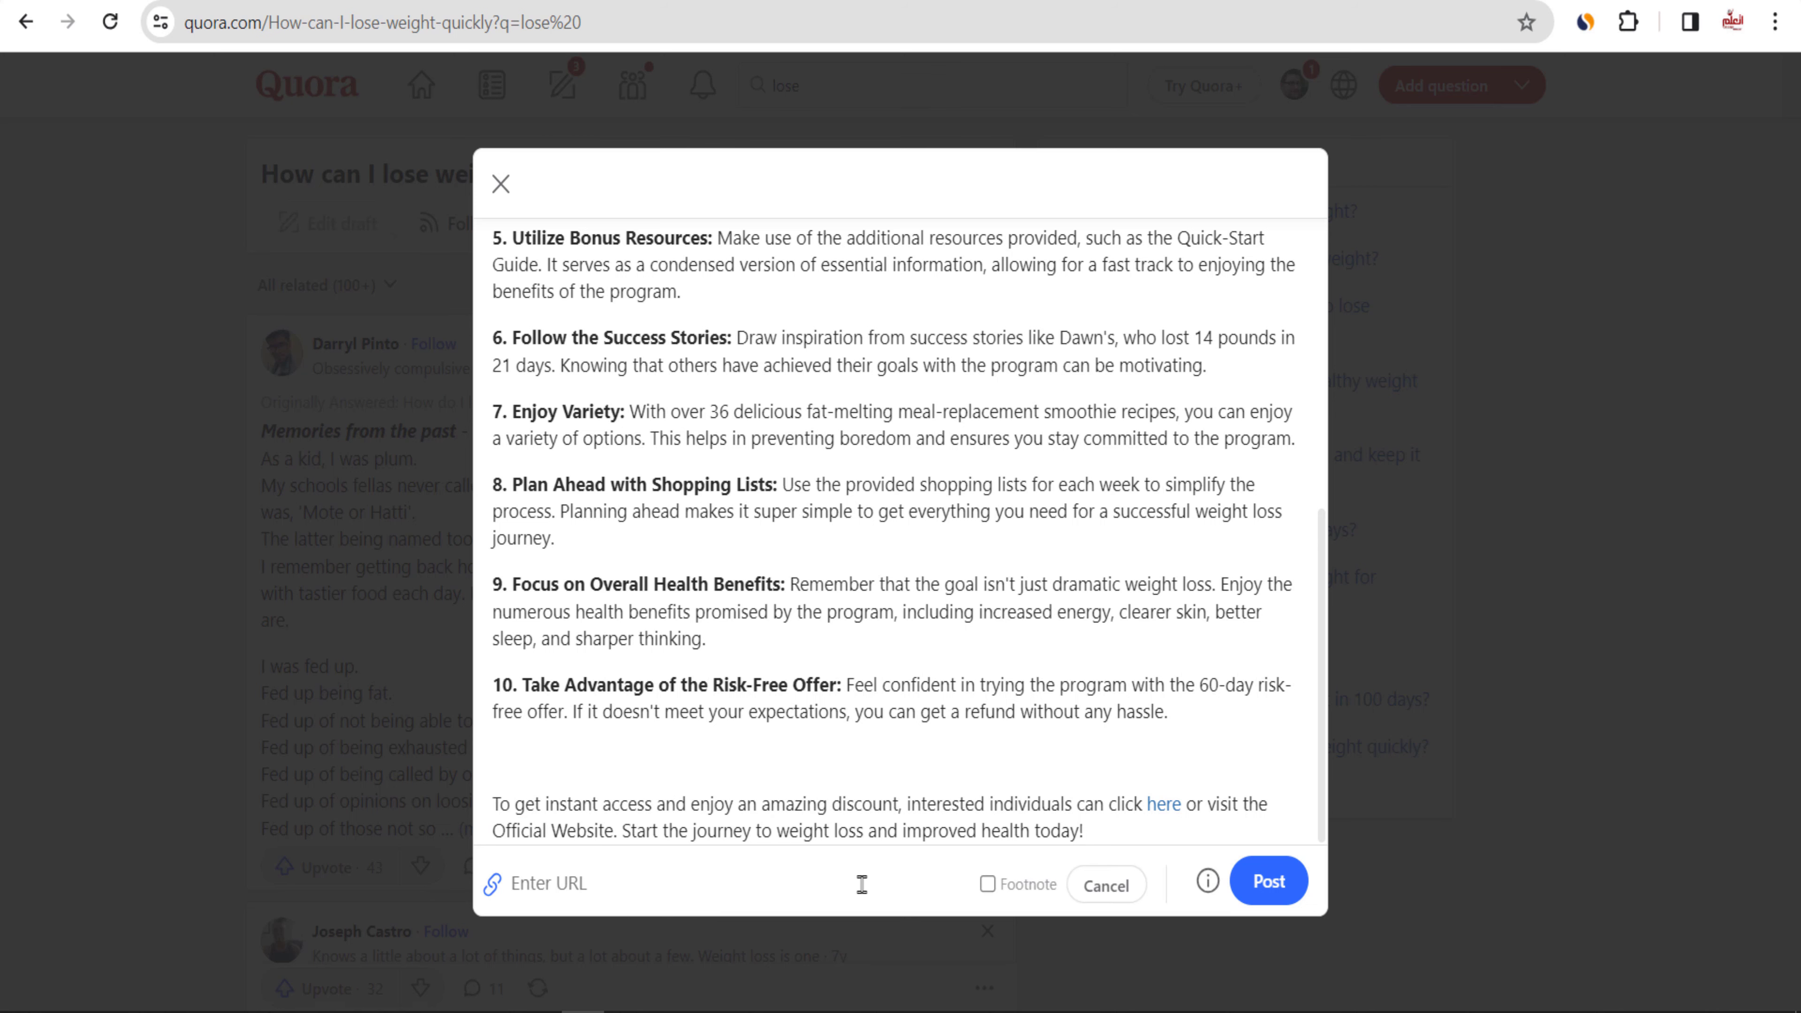
right_click(862, 884)
left_click(904, 598)
left_click(1111, 896)
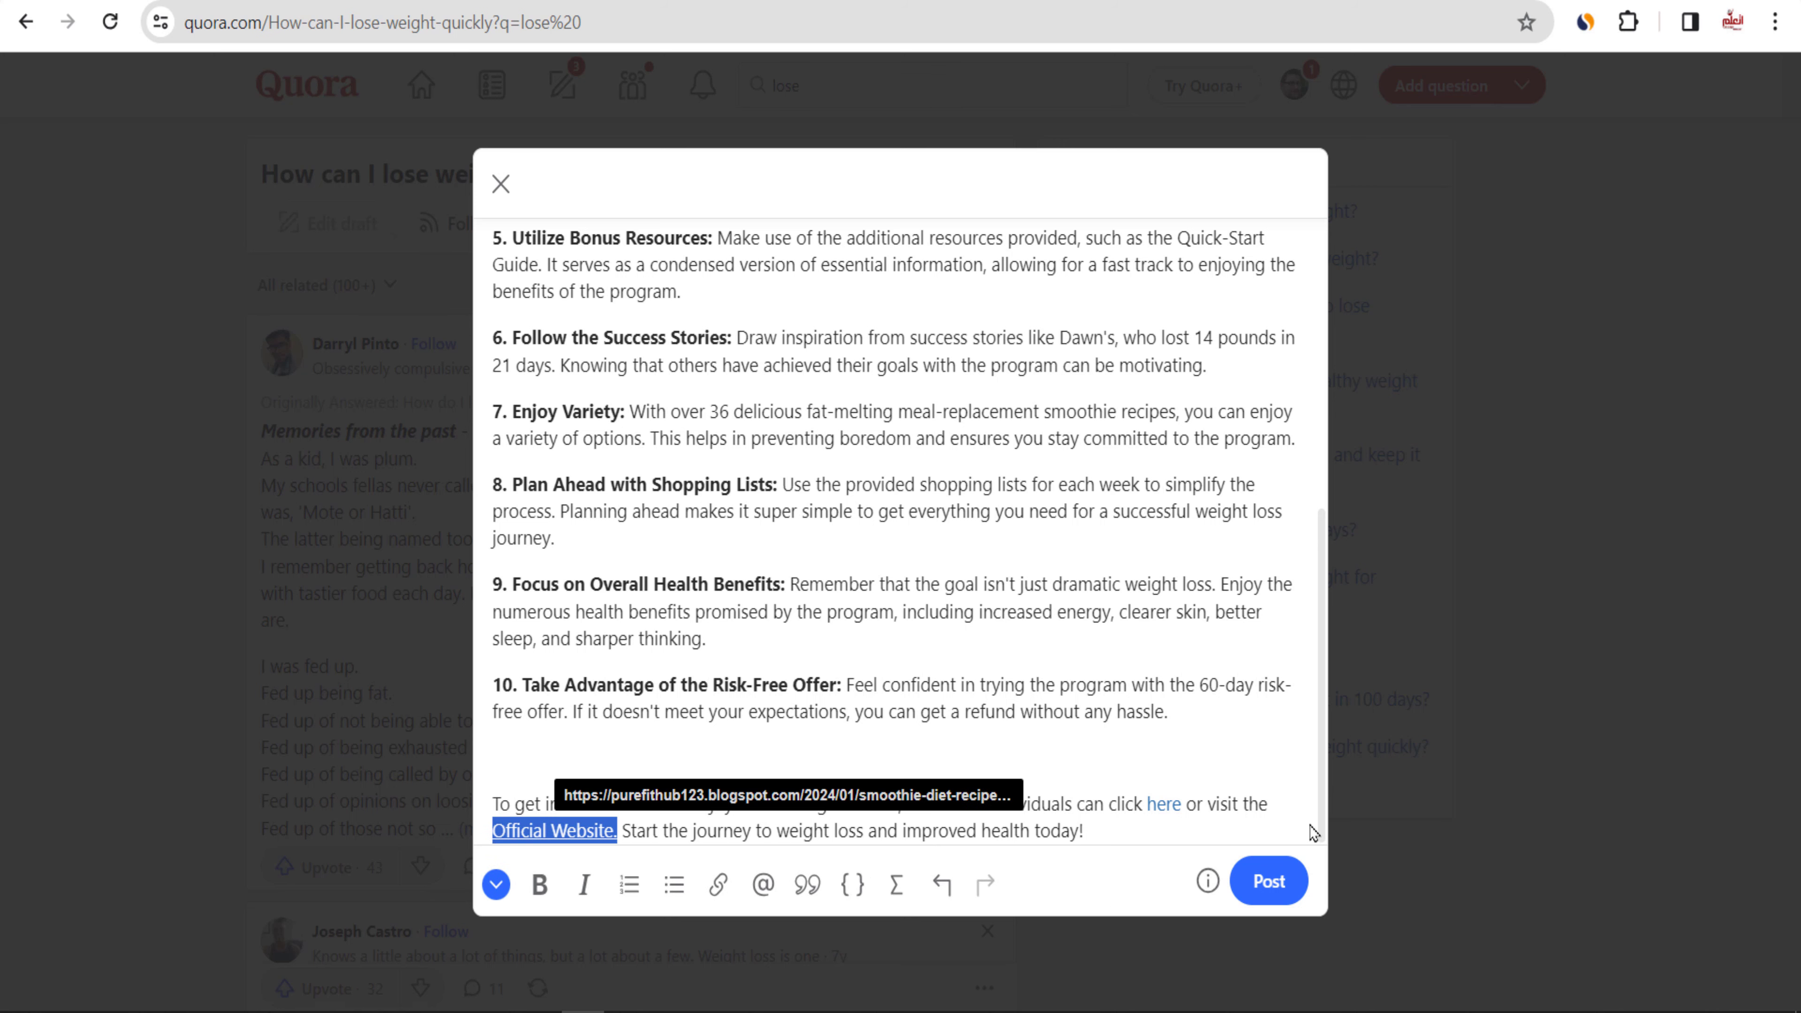
left_click(1206, 838)
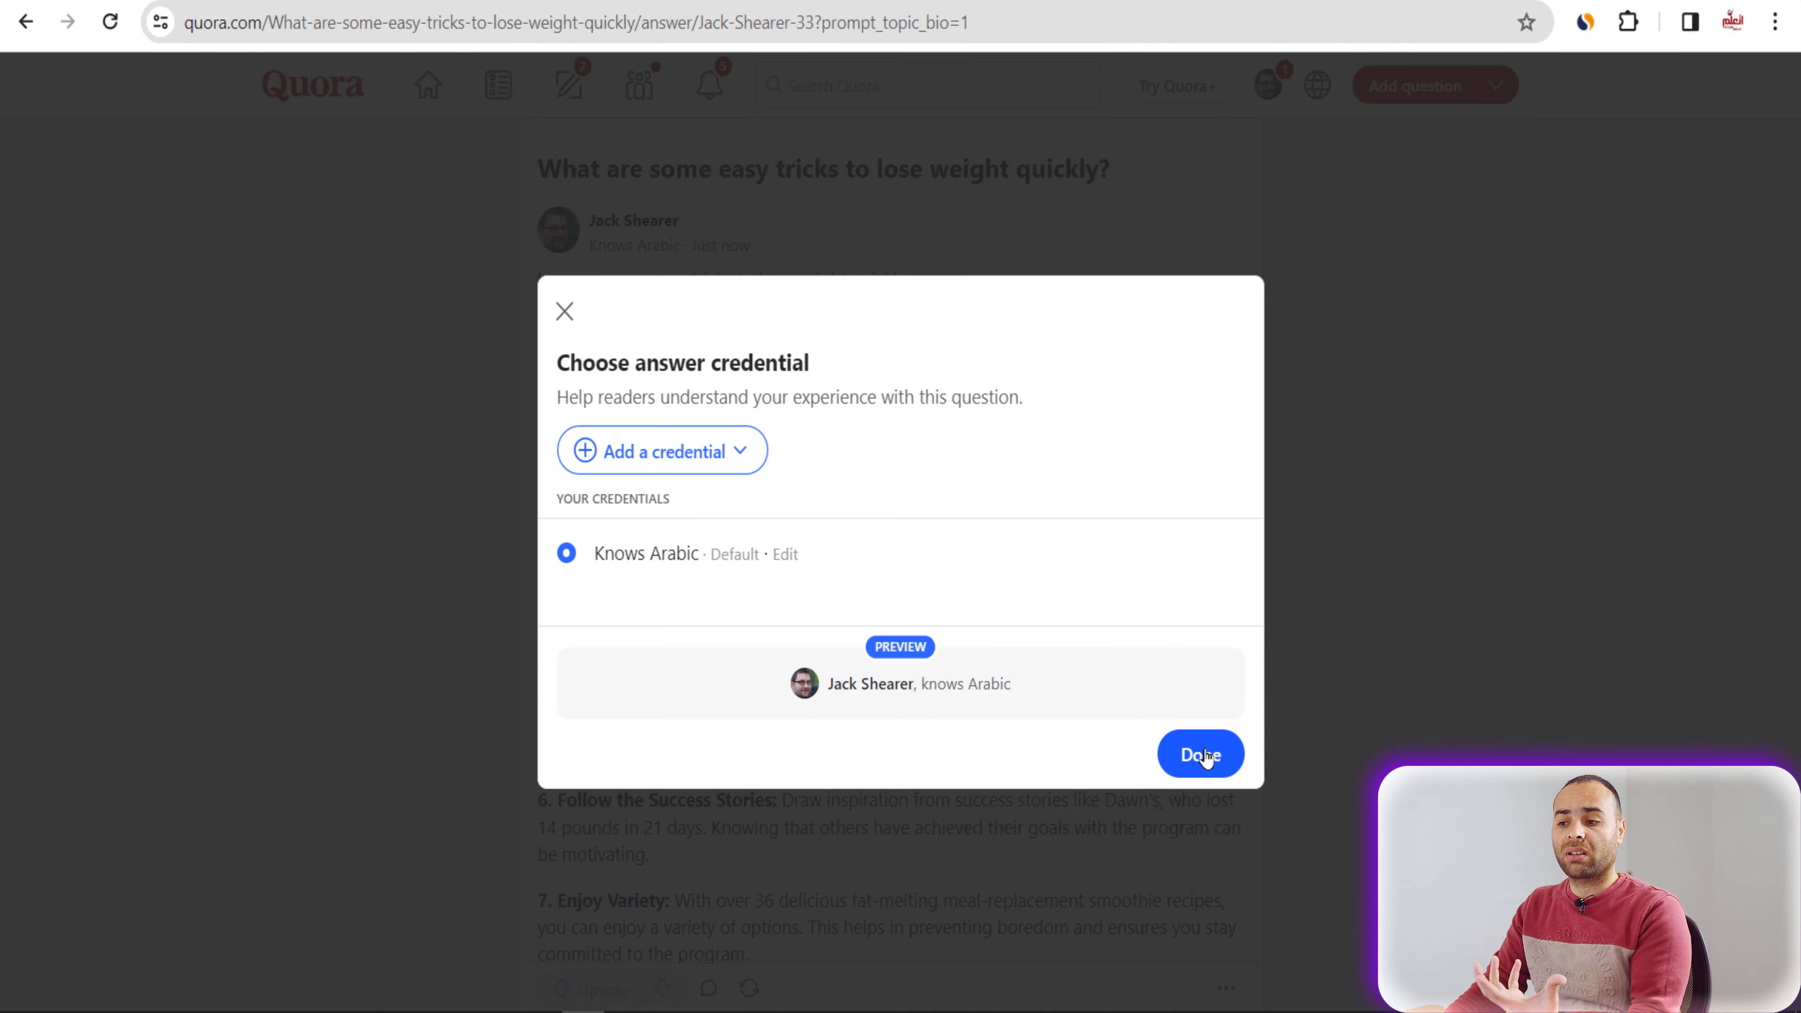
left_click(1204, 756)
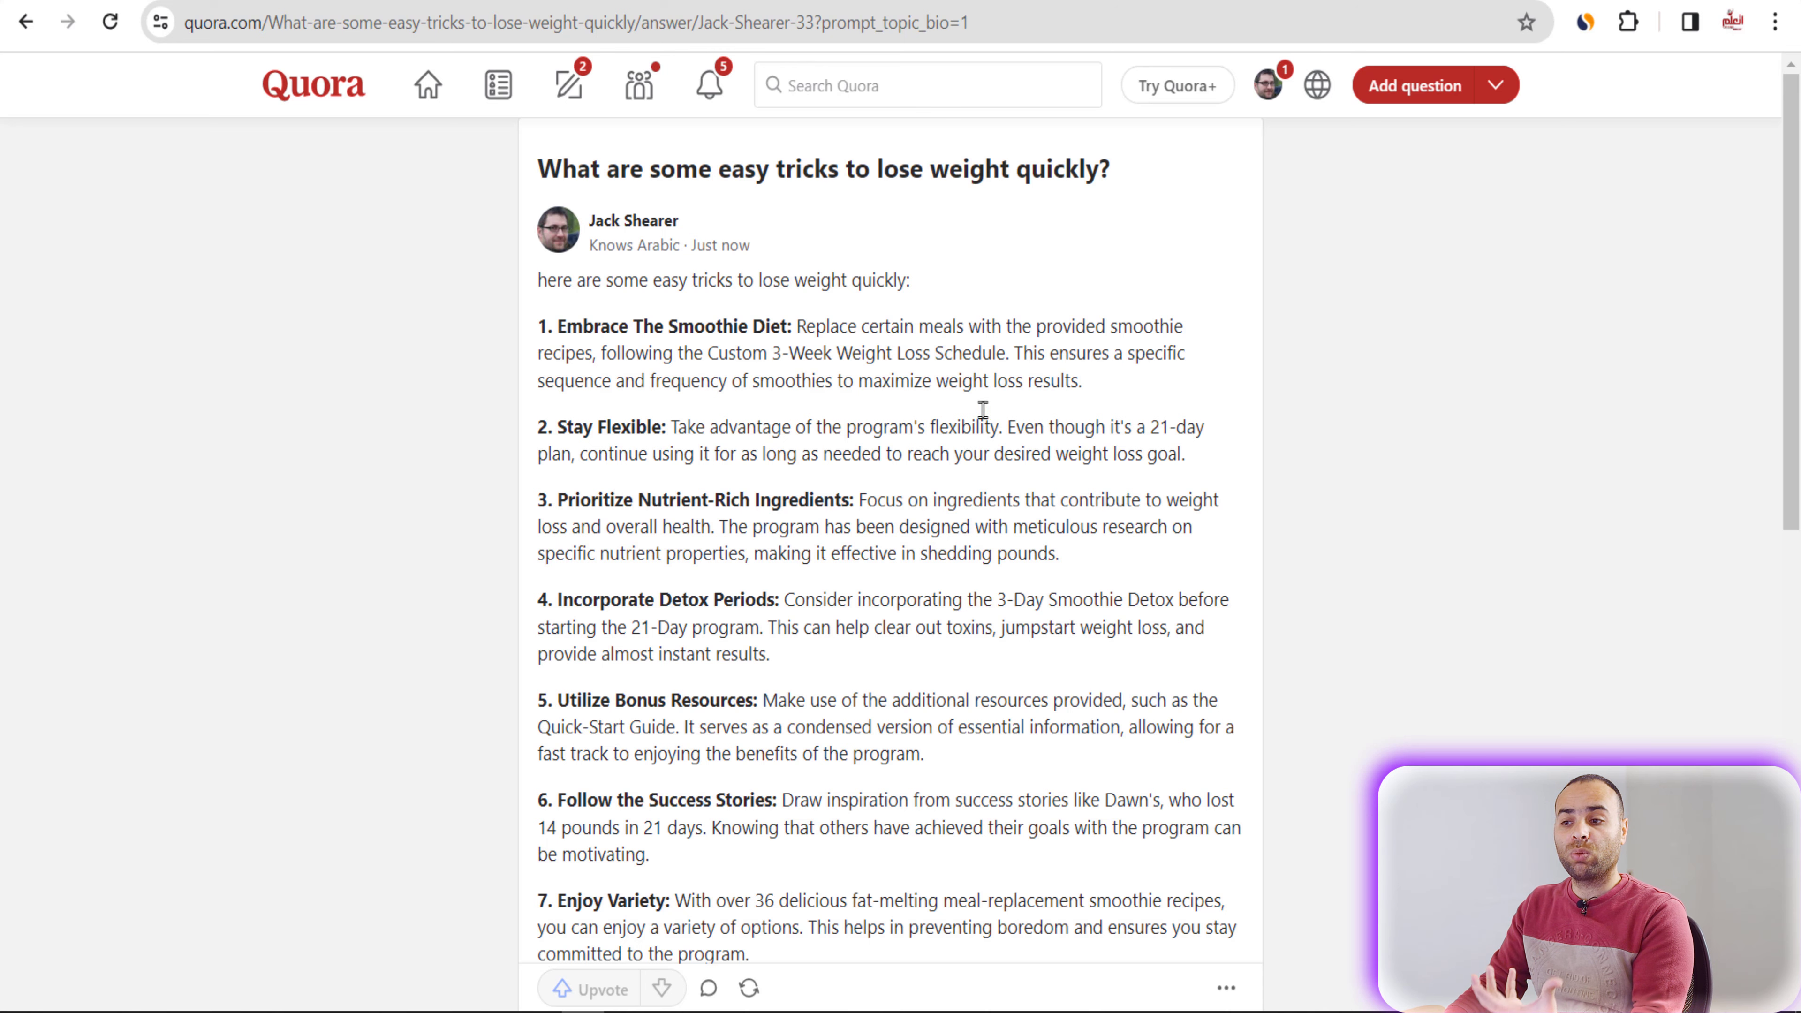
Step: Review the Smoothie Diet questions and answers in the ChatGPT conversation and the source article on Medium
left_click(1273, 6)
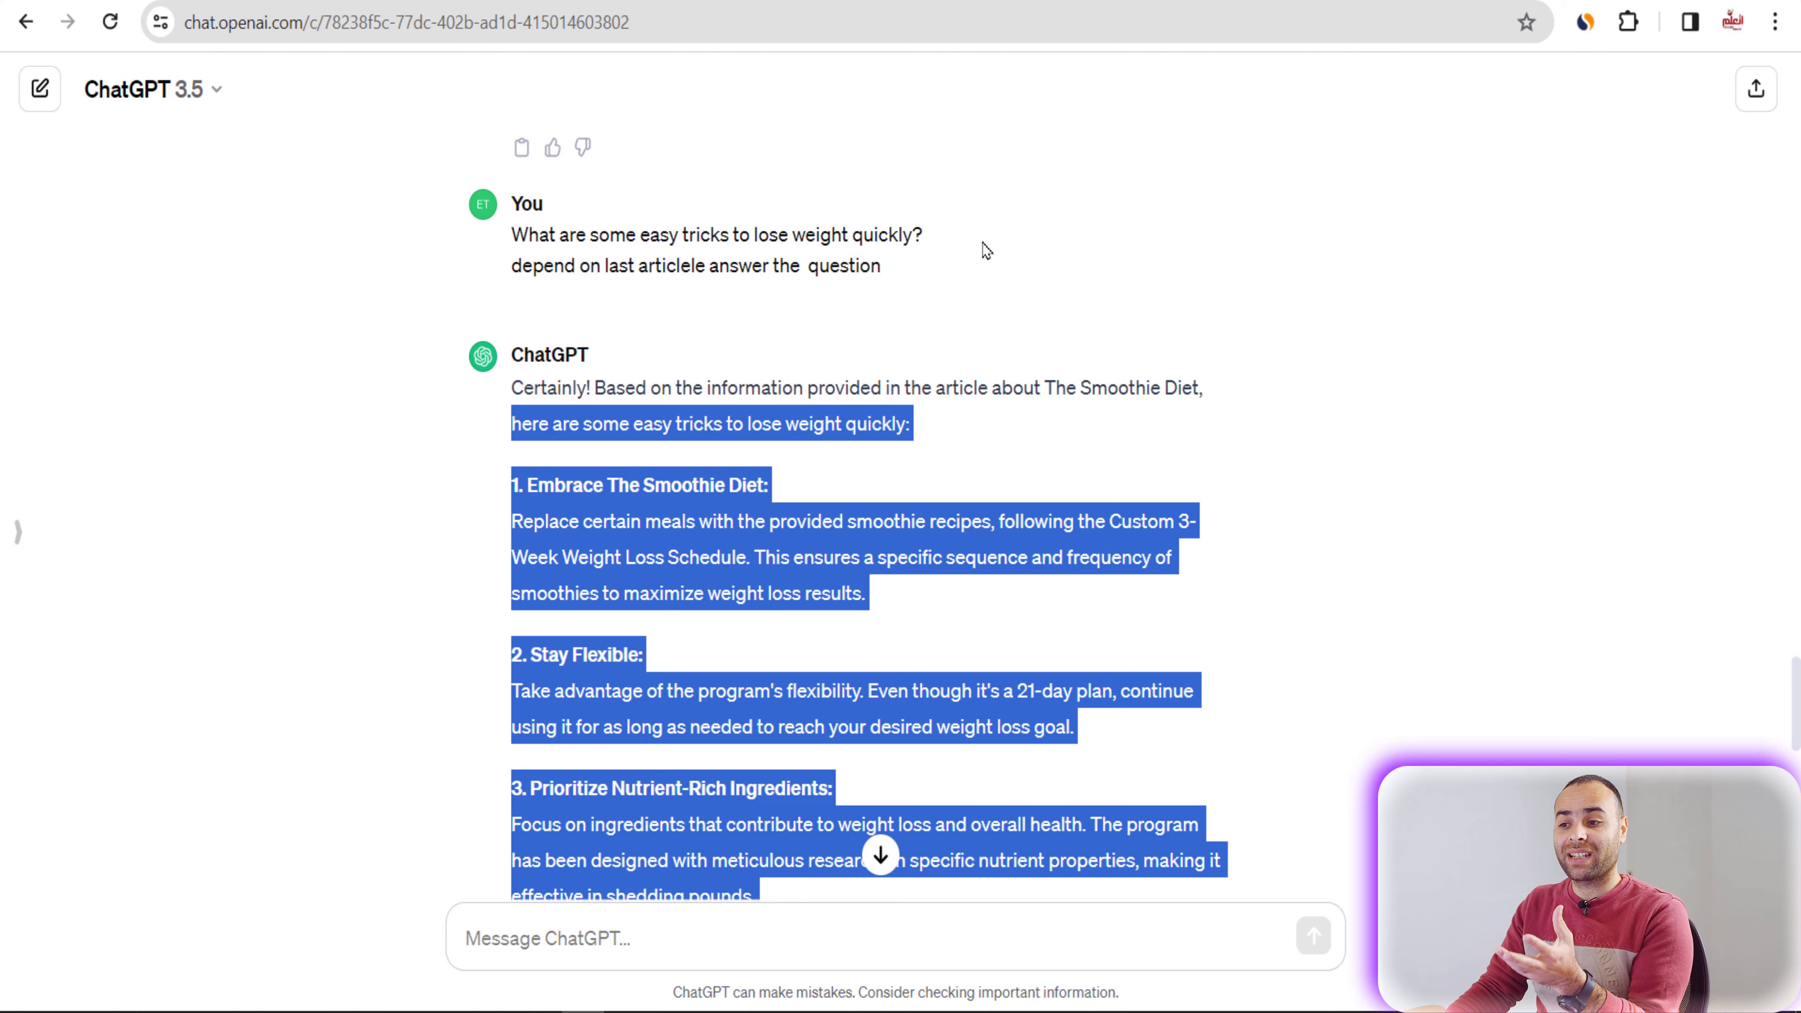
scroll(793, 477, "up", 10)
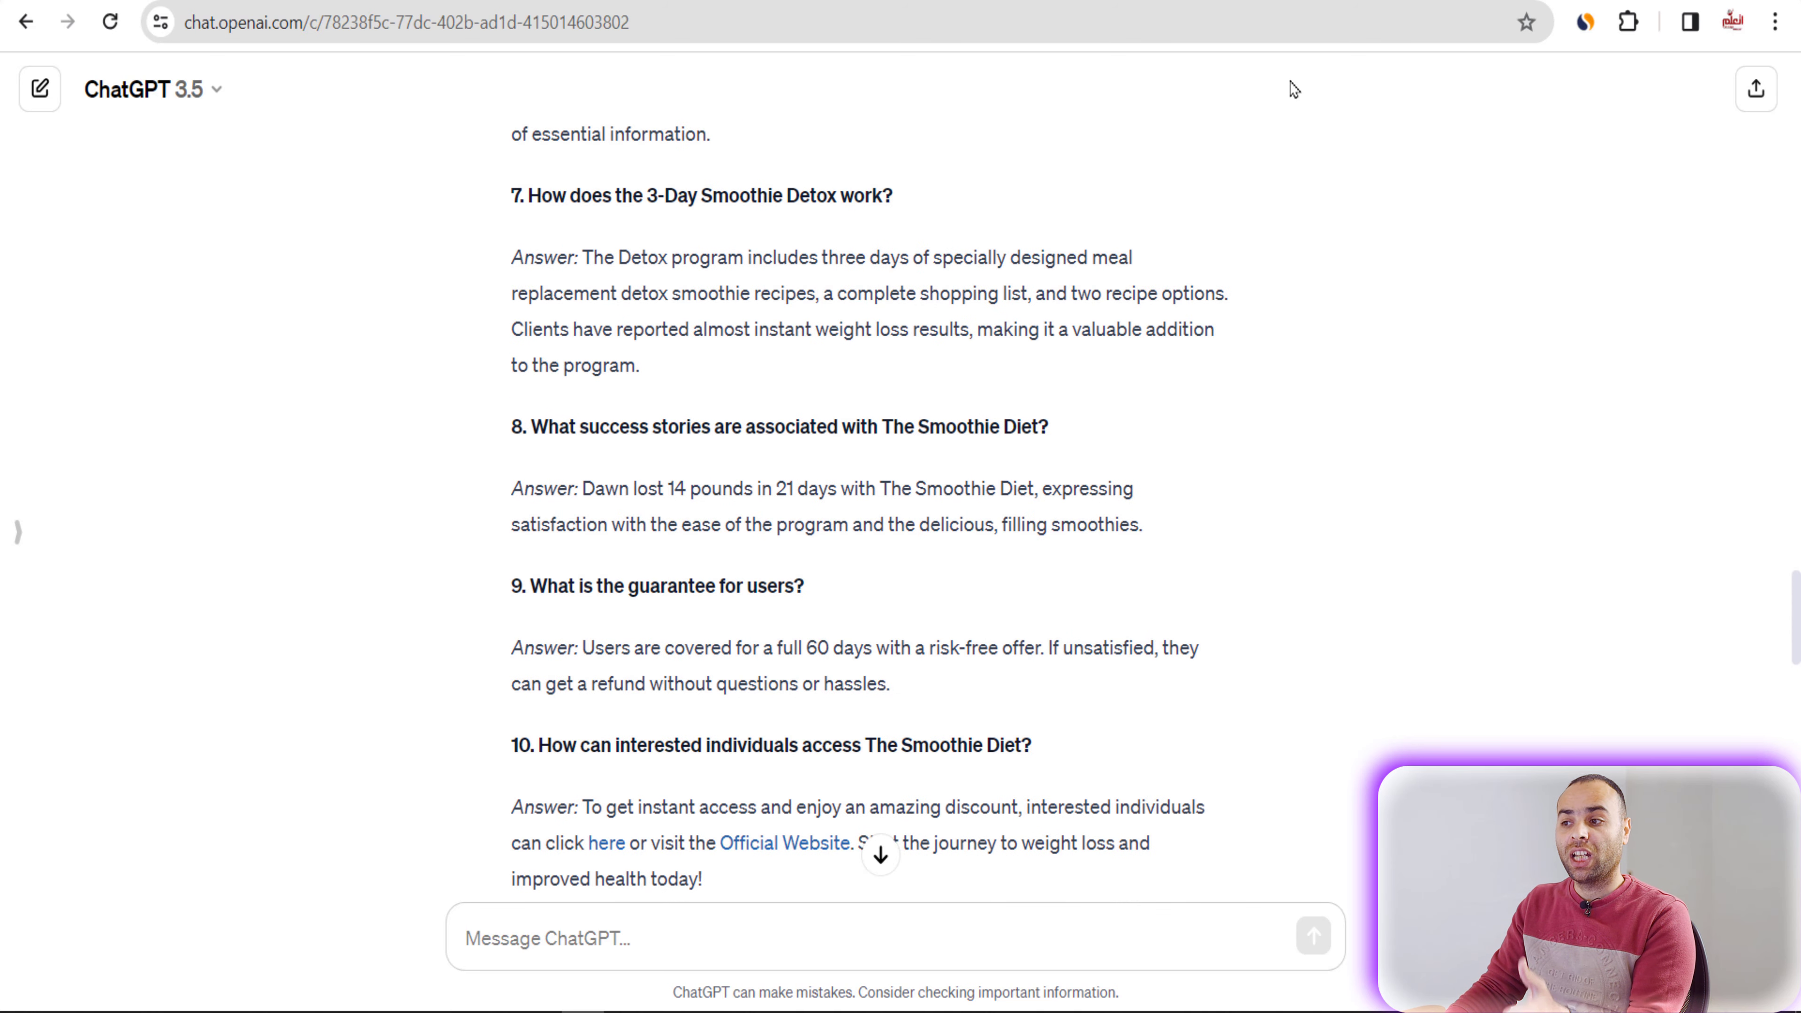
key("ctrl+Tab")
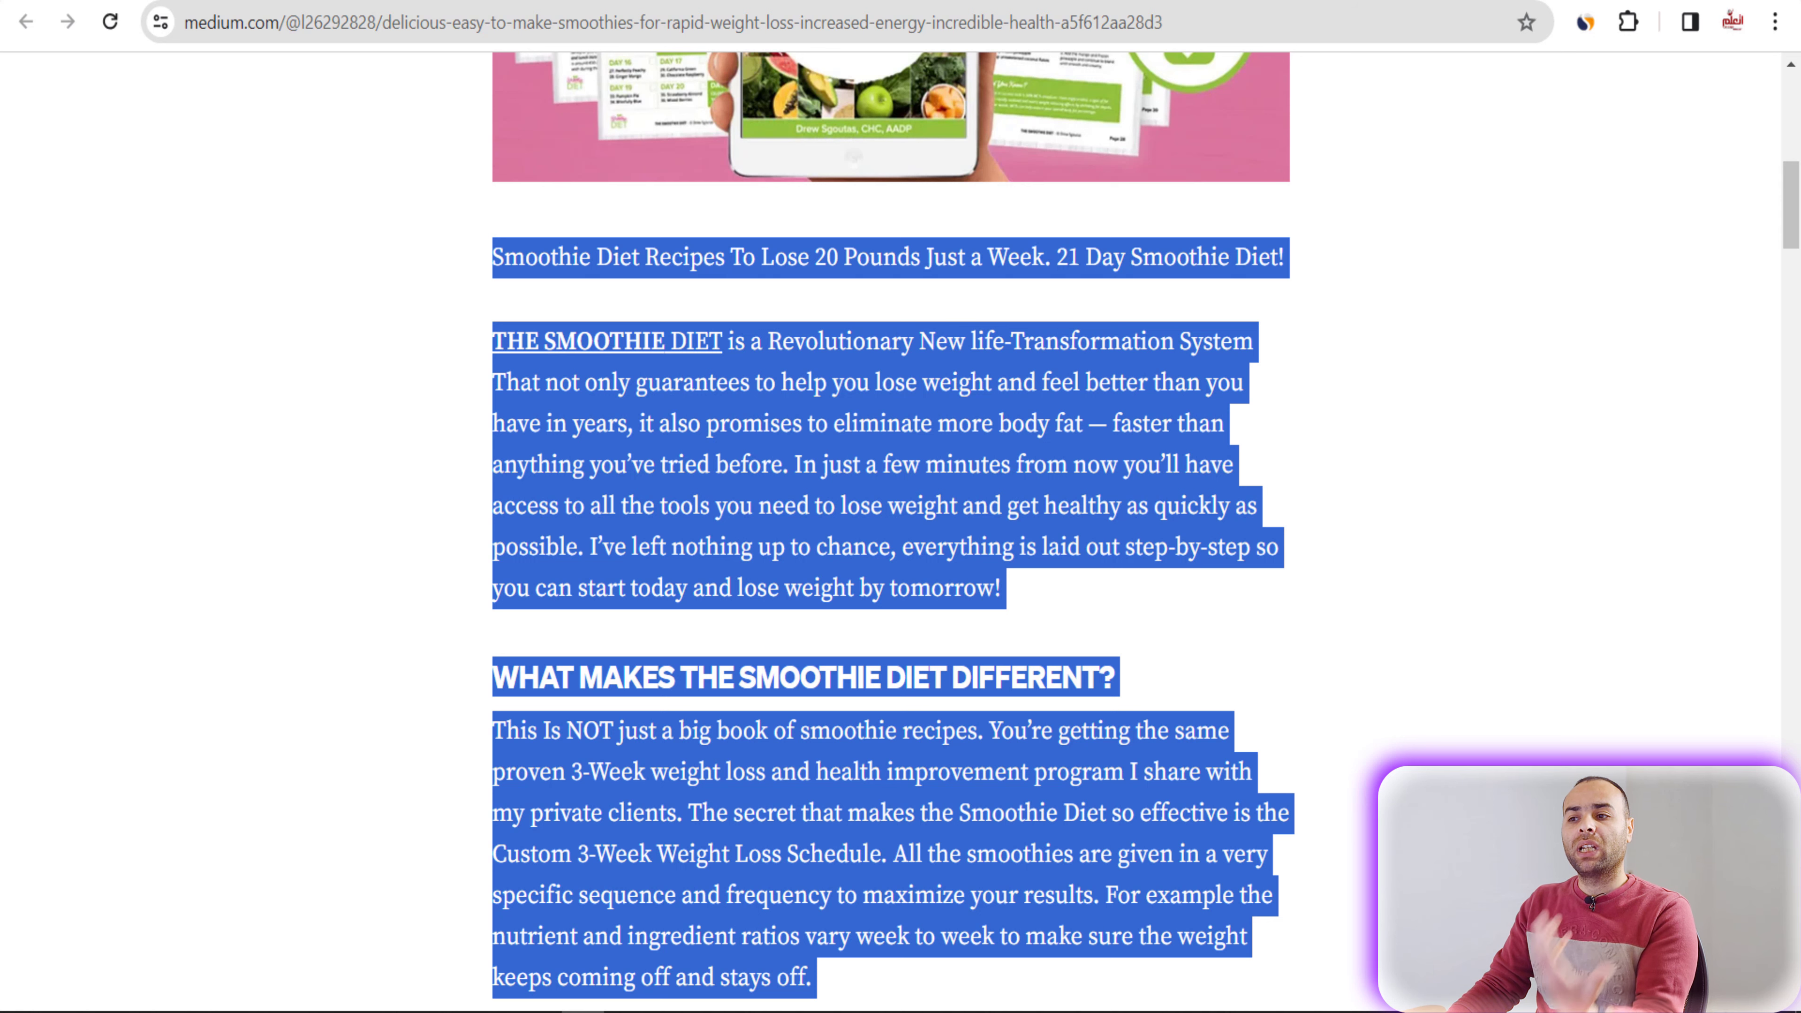
Step: Switch to YouTube and look through the Et3lim Net playlist about earning money from watching videos
left_click(780, 1)
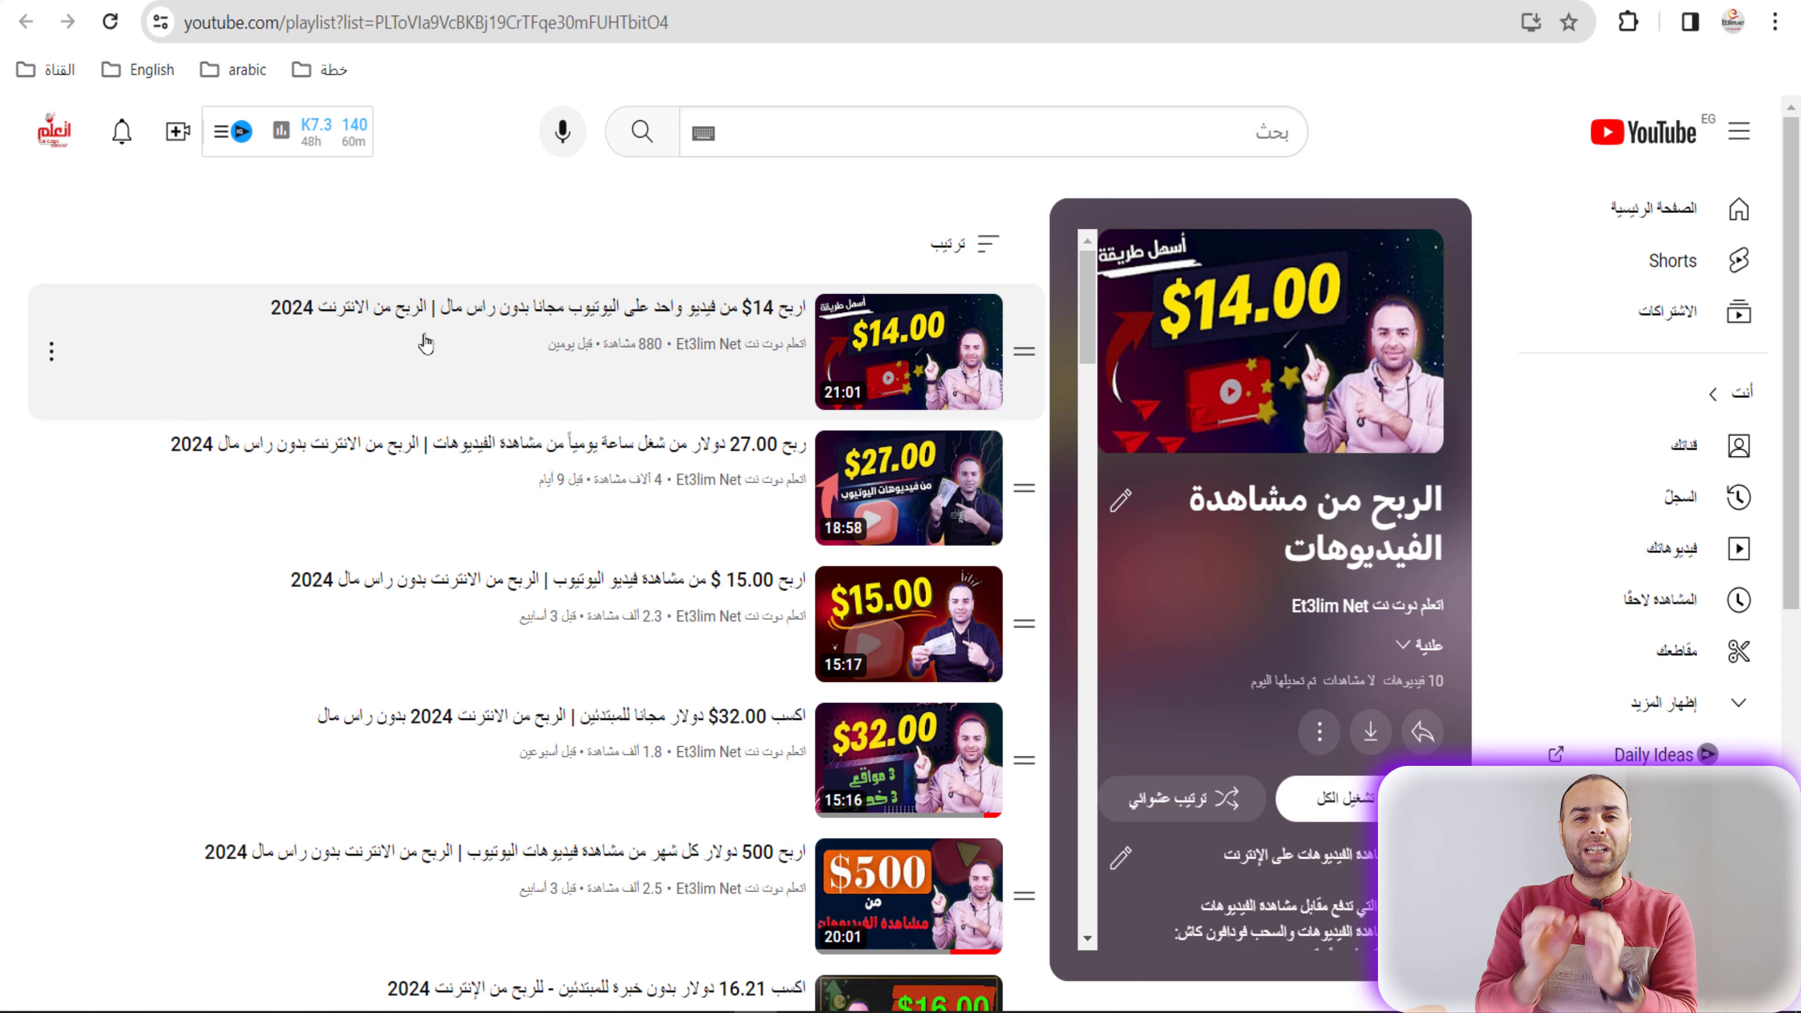
scroll(557, 395, "down", 3)
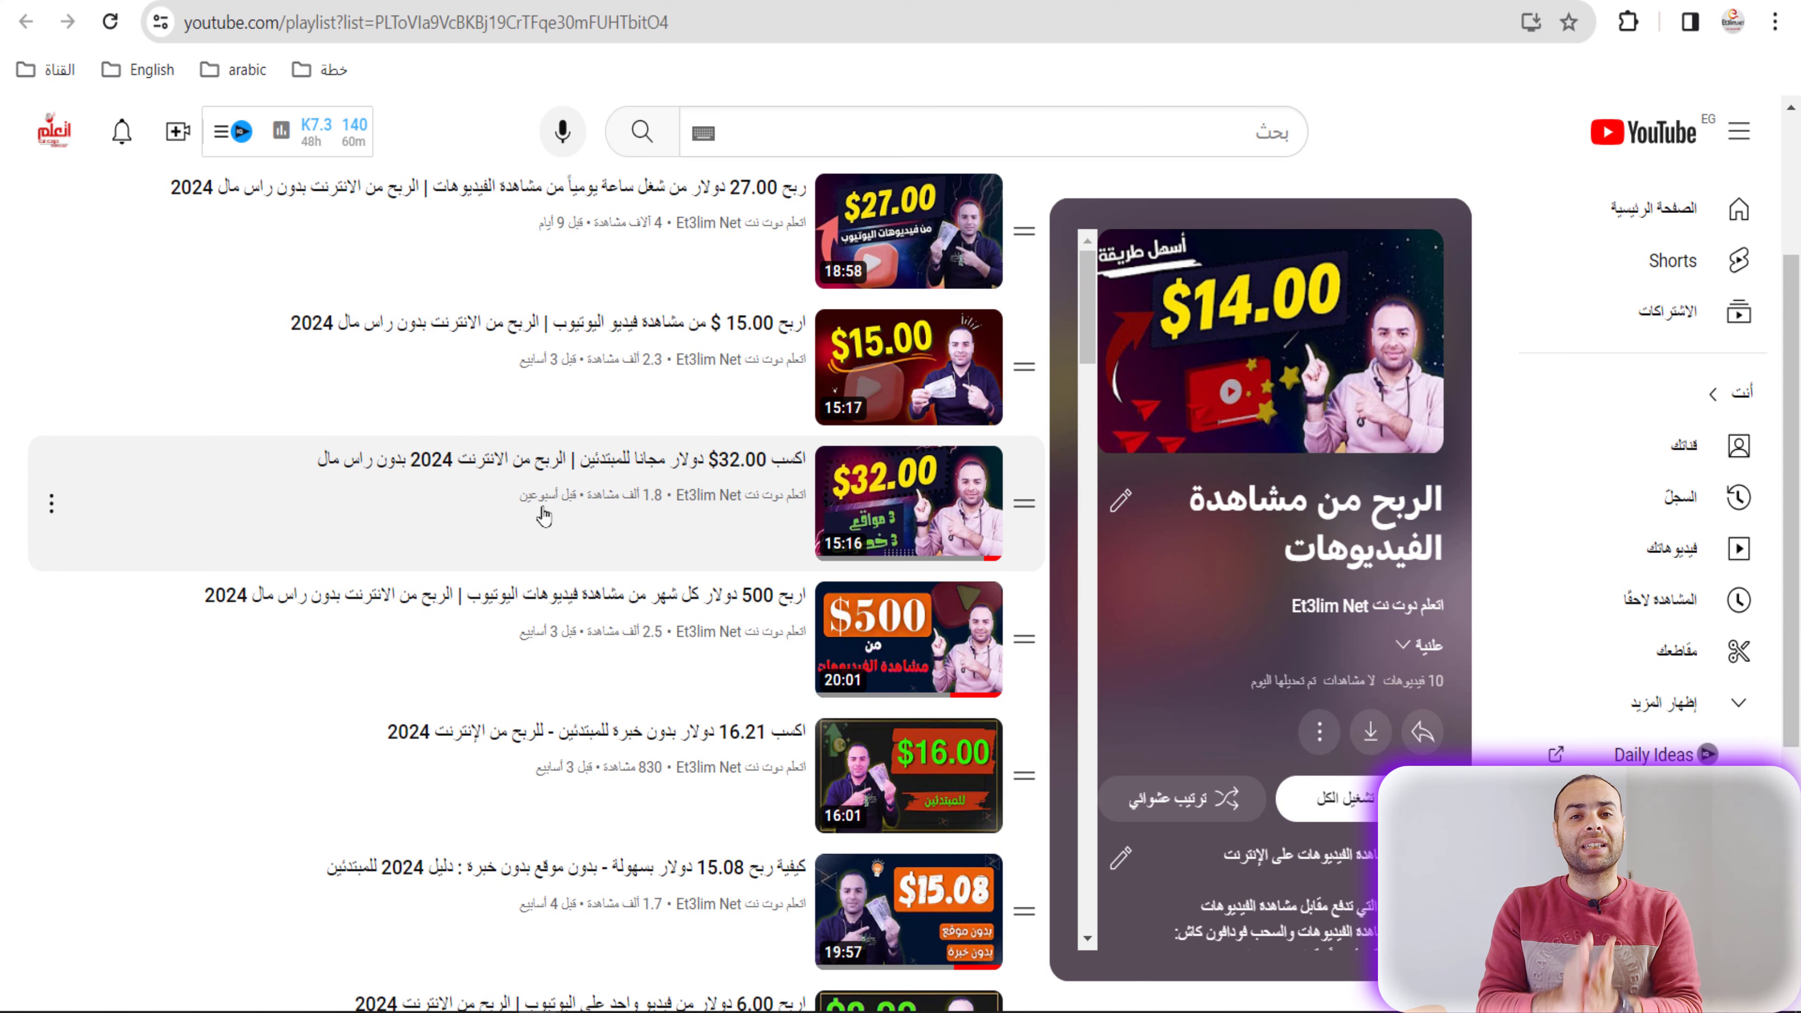
scroll(511, 855, "down", 5)
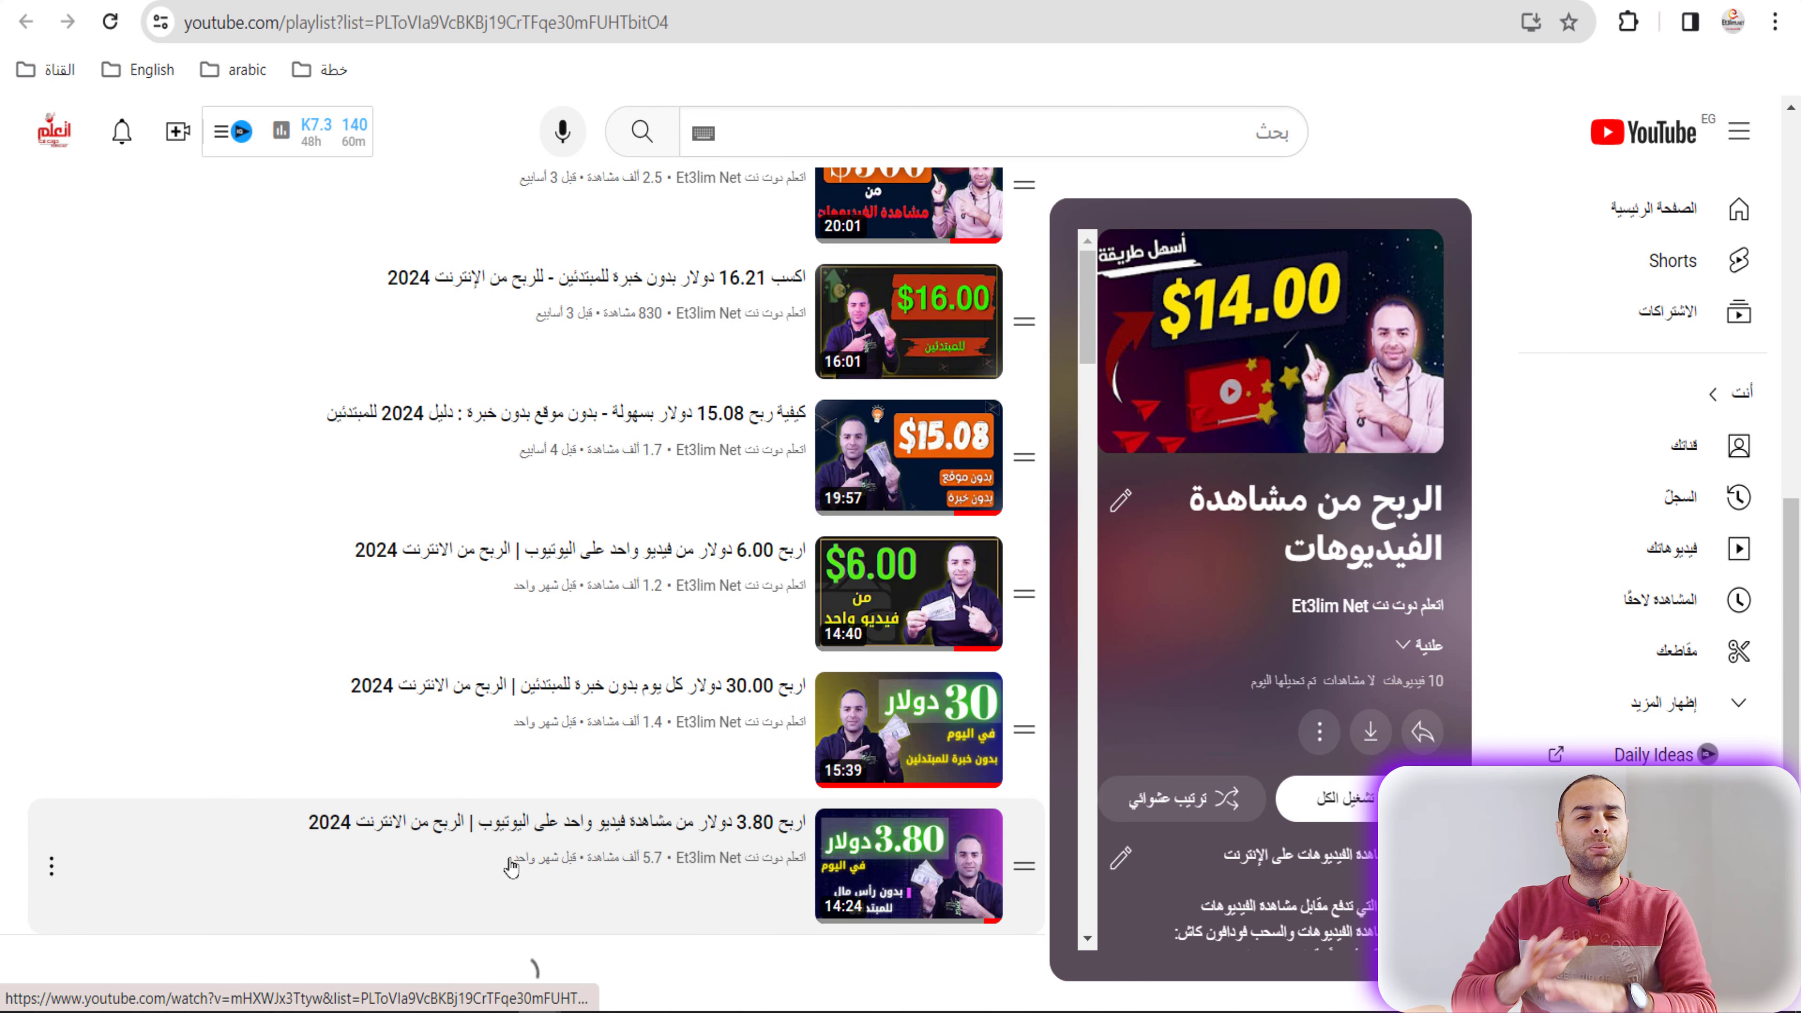
scroll(502, 819, "up", 7)
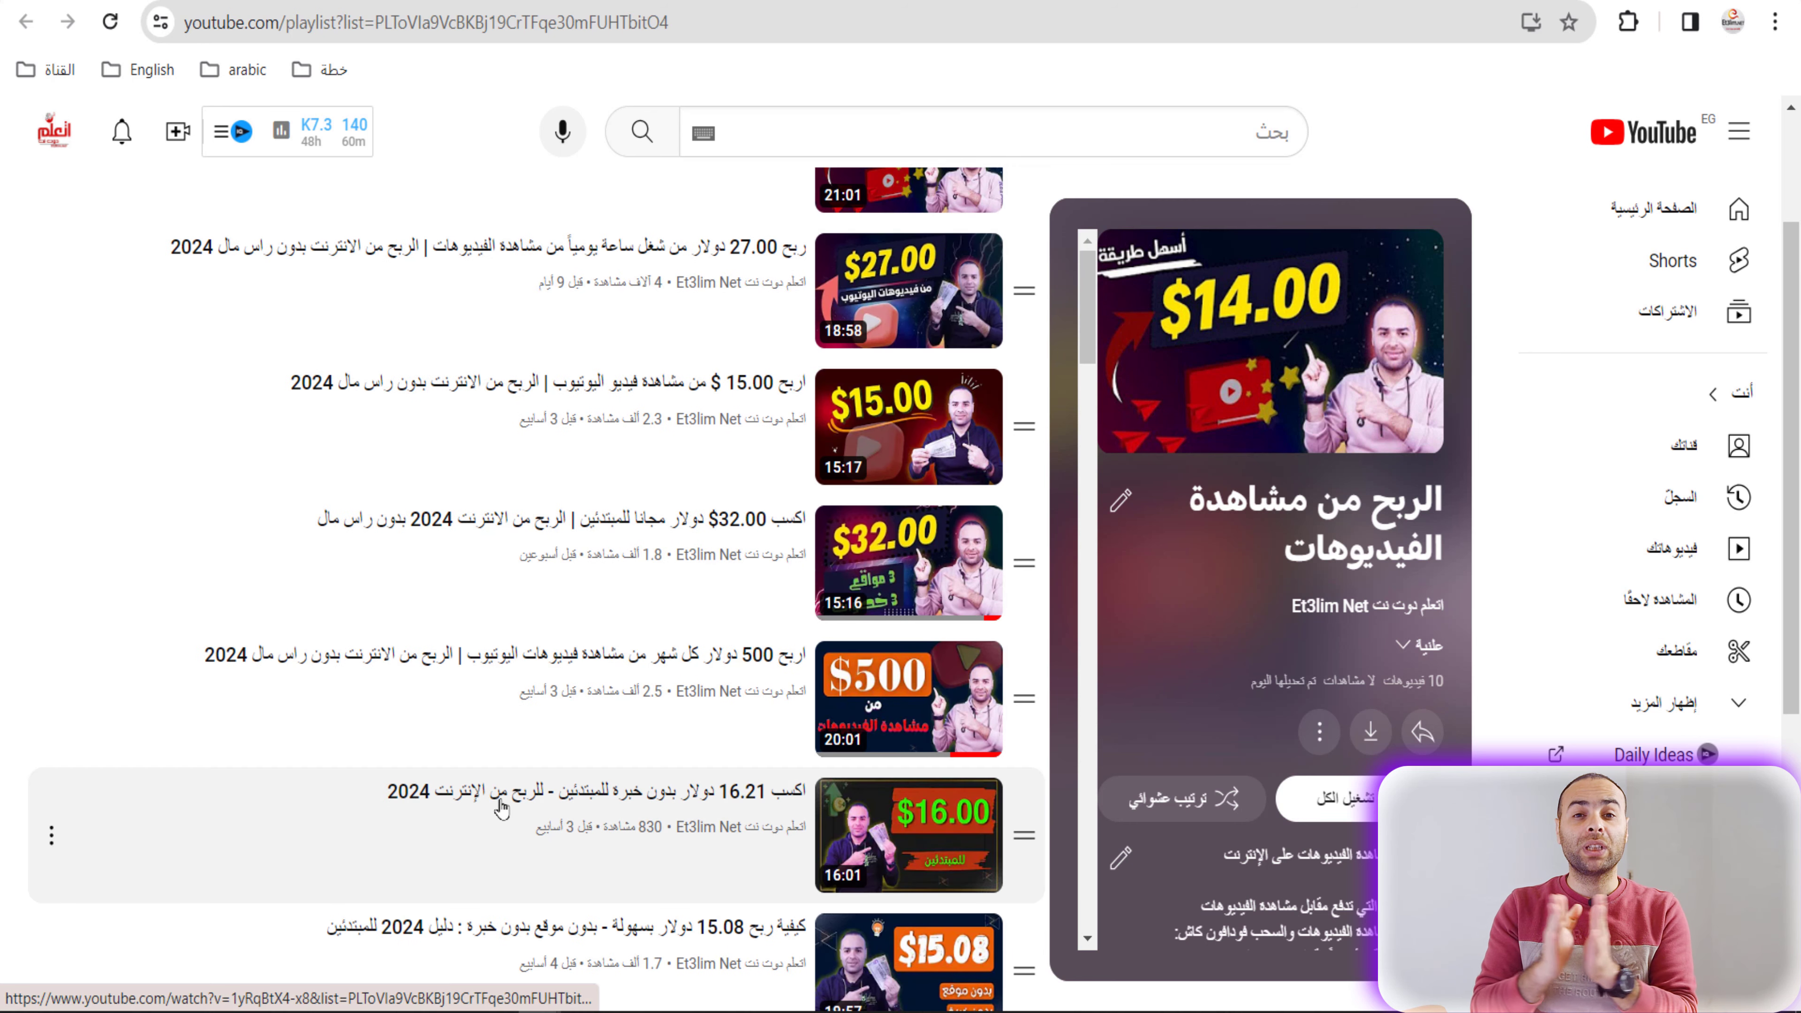
scroll(500, 800, "up", 3)
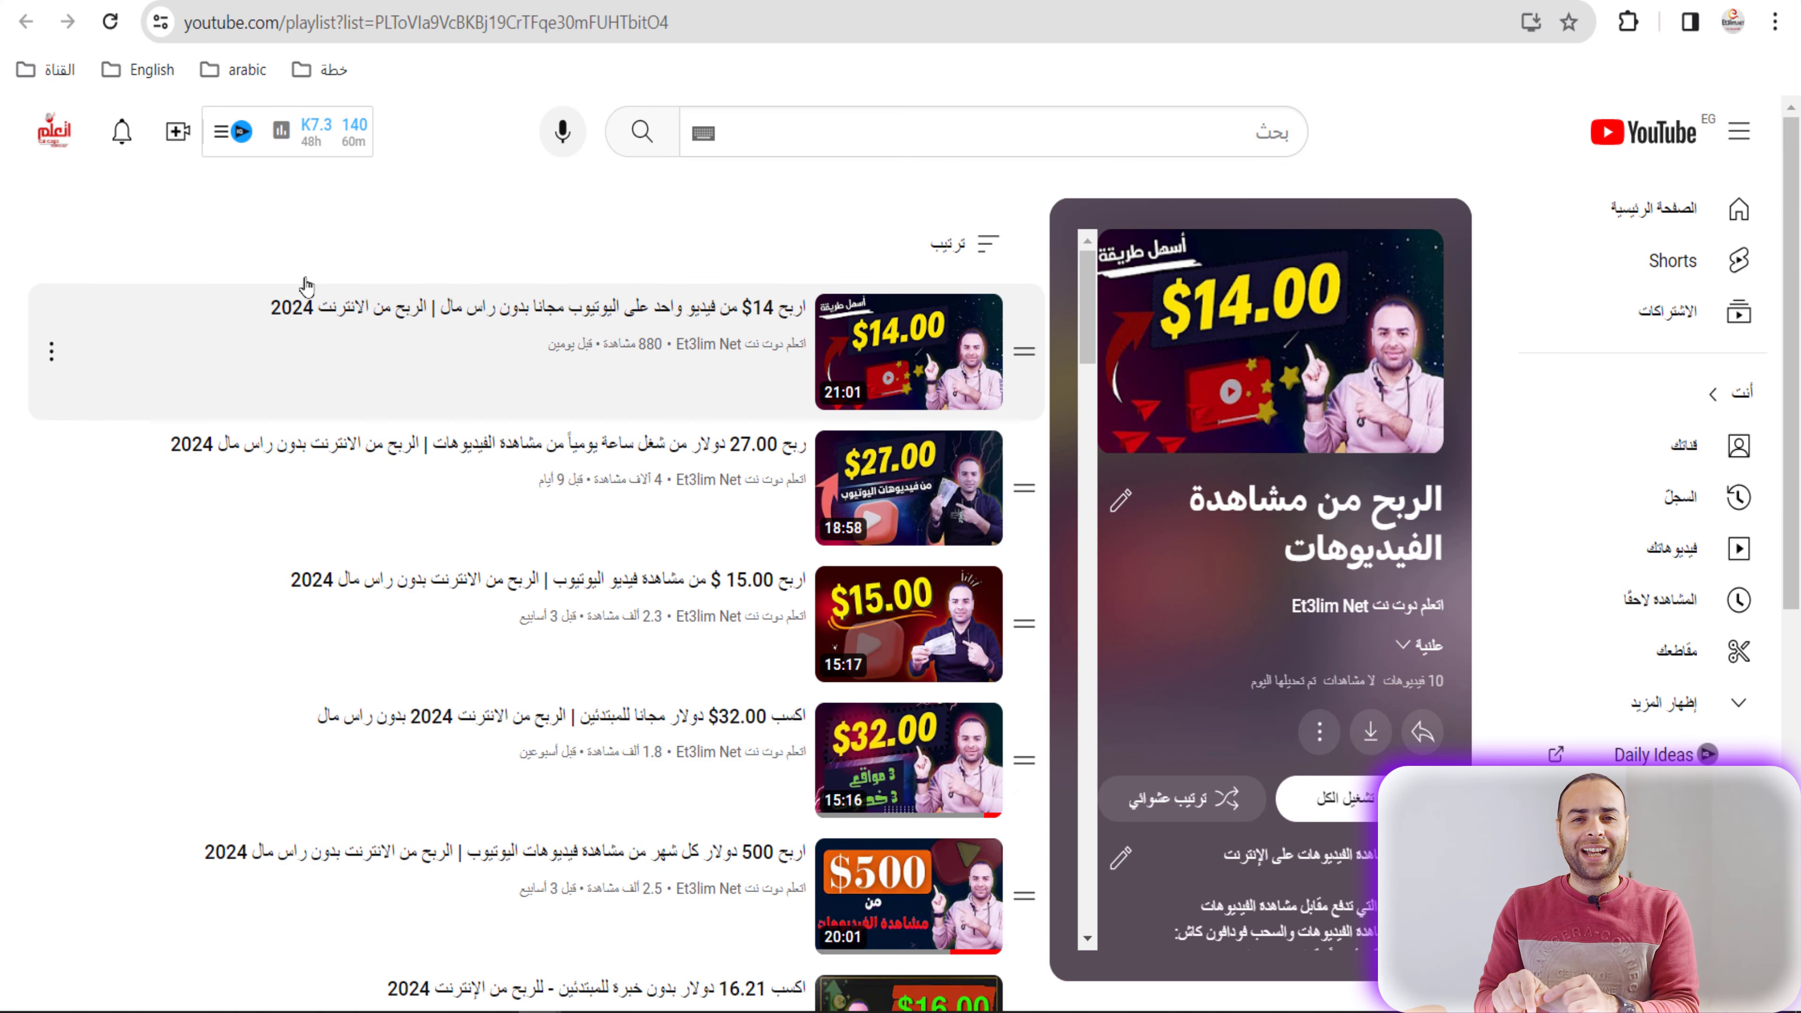